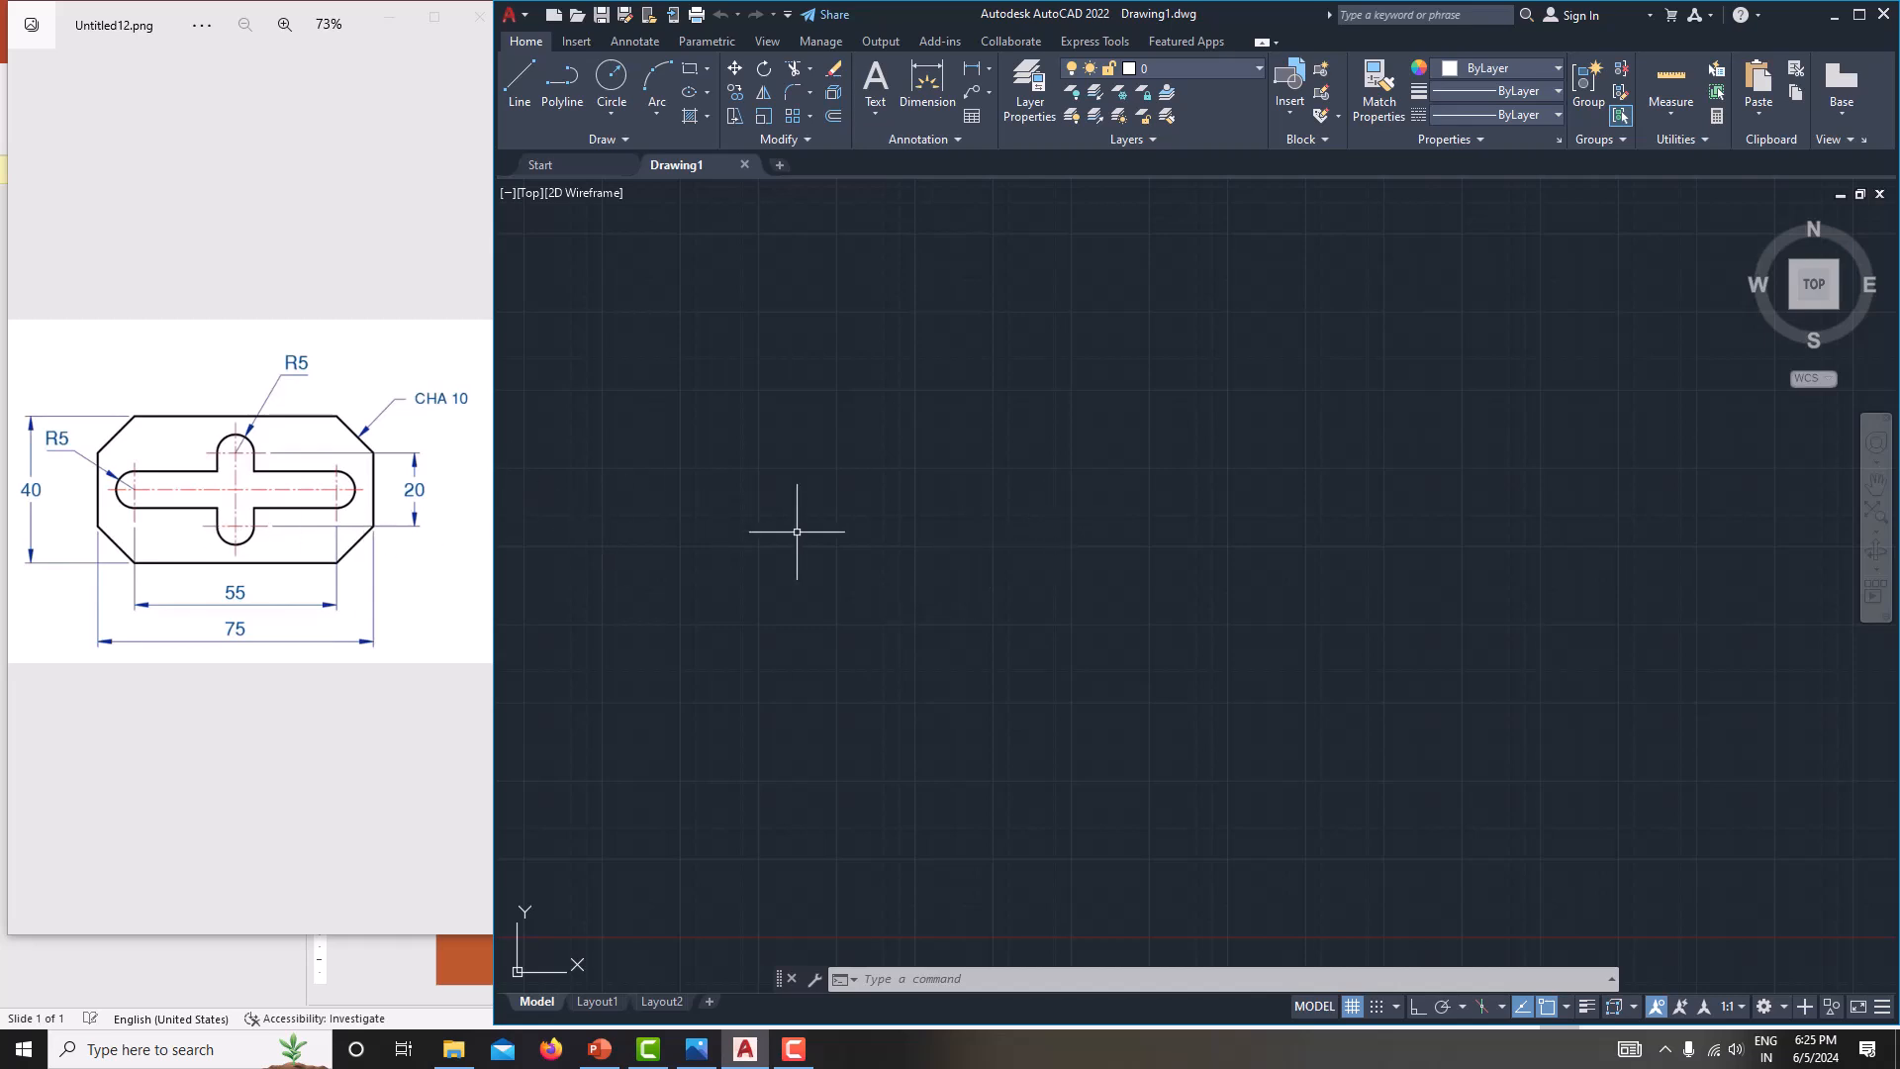
- Configure the drawing units to decimal length with precision 0 and an insertion scale in millimetres
{"action": "type", "text": "units"}
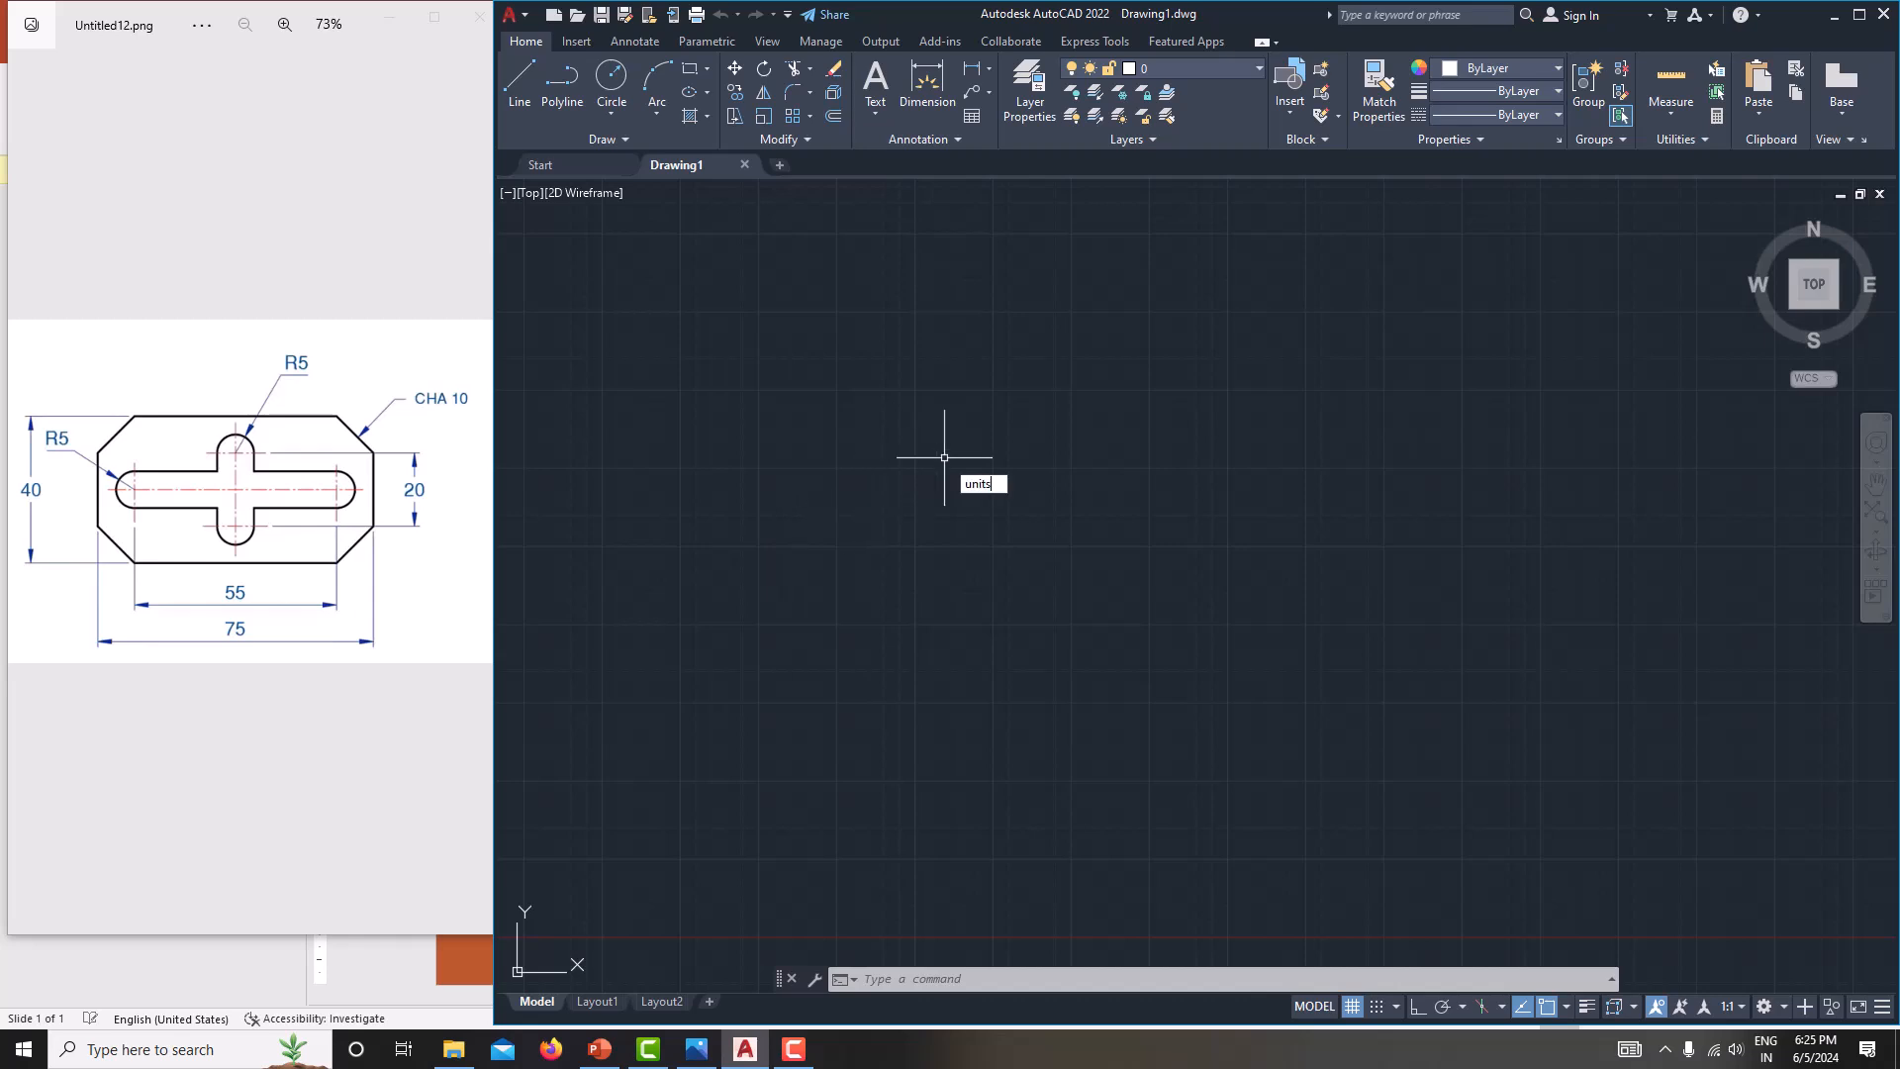
{"action": "key", "text": "Return"}
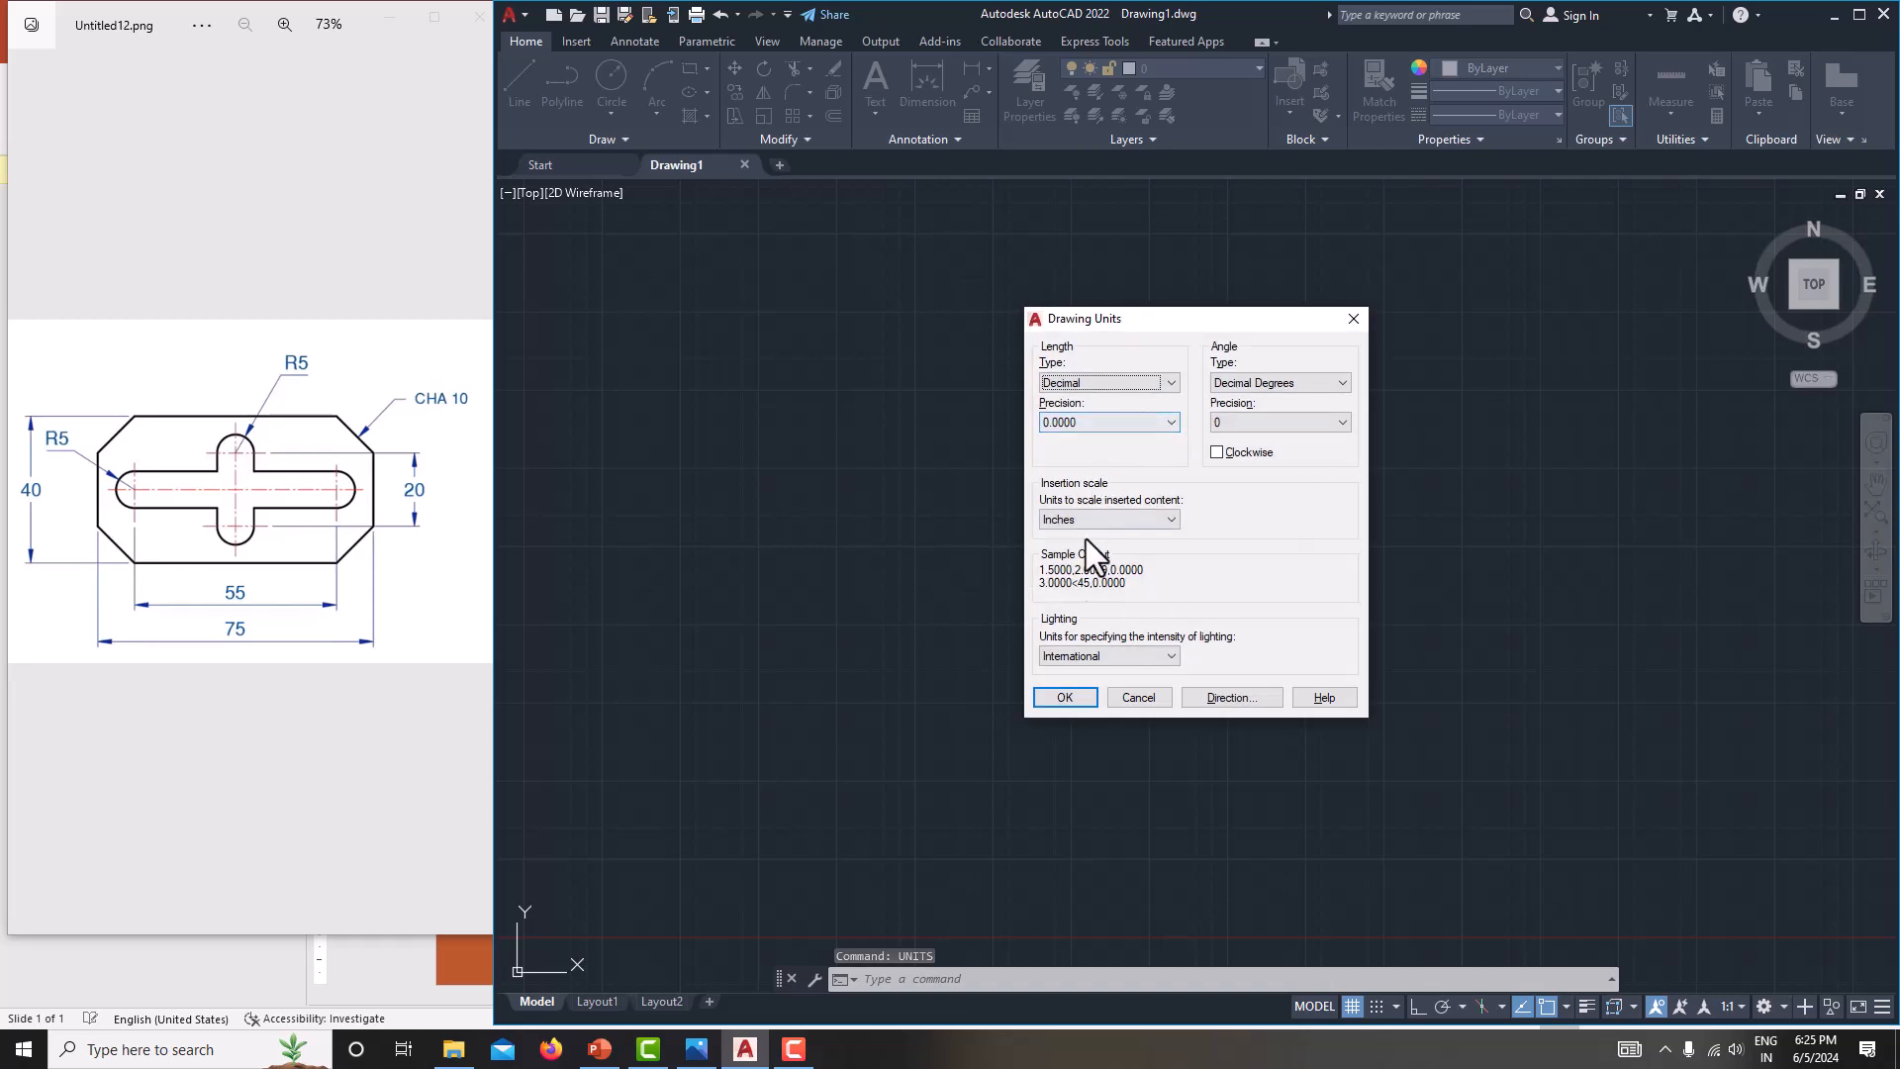
{"action": "left_click", "coordinate": [1090, 386]}
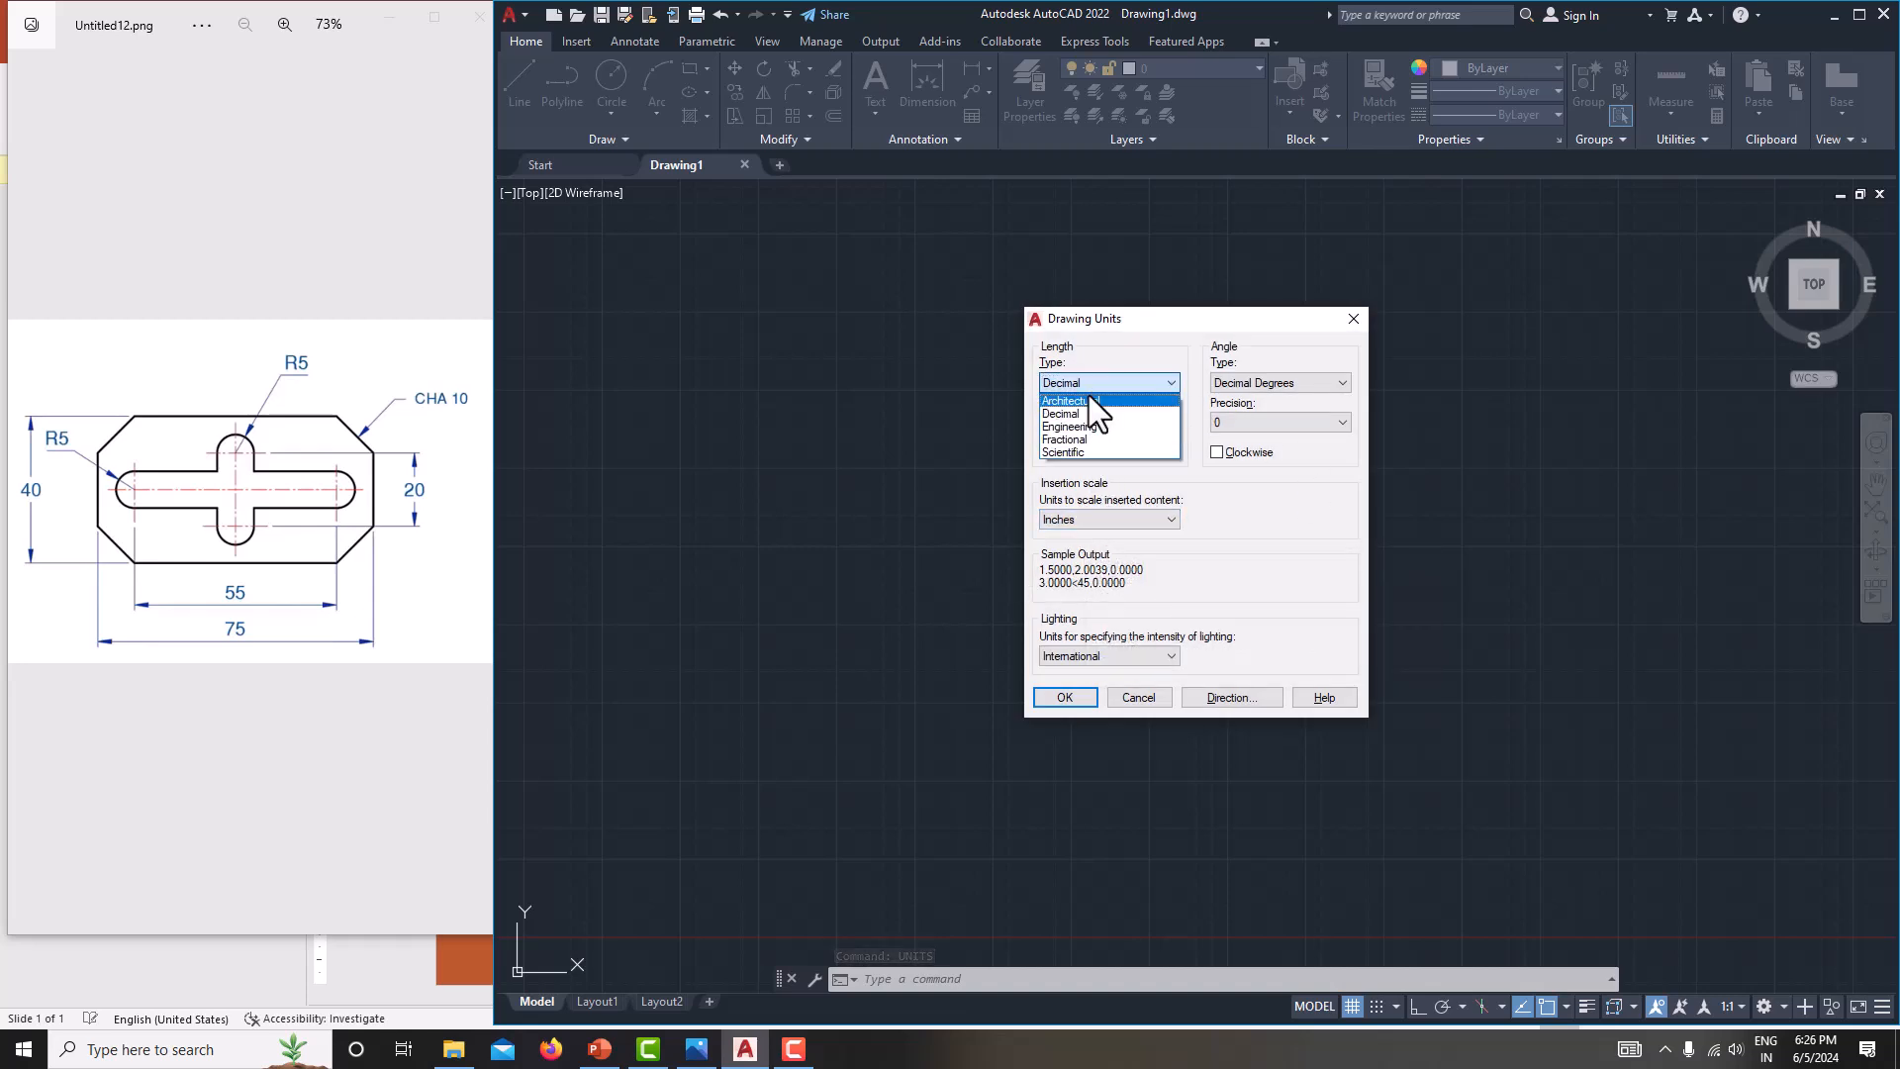
{"action": "left_click", "coordinate": [1081, 412]}
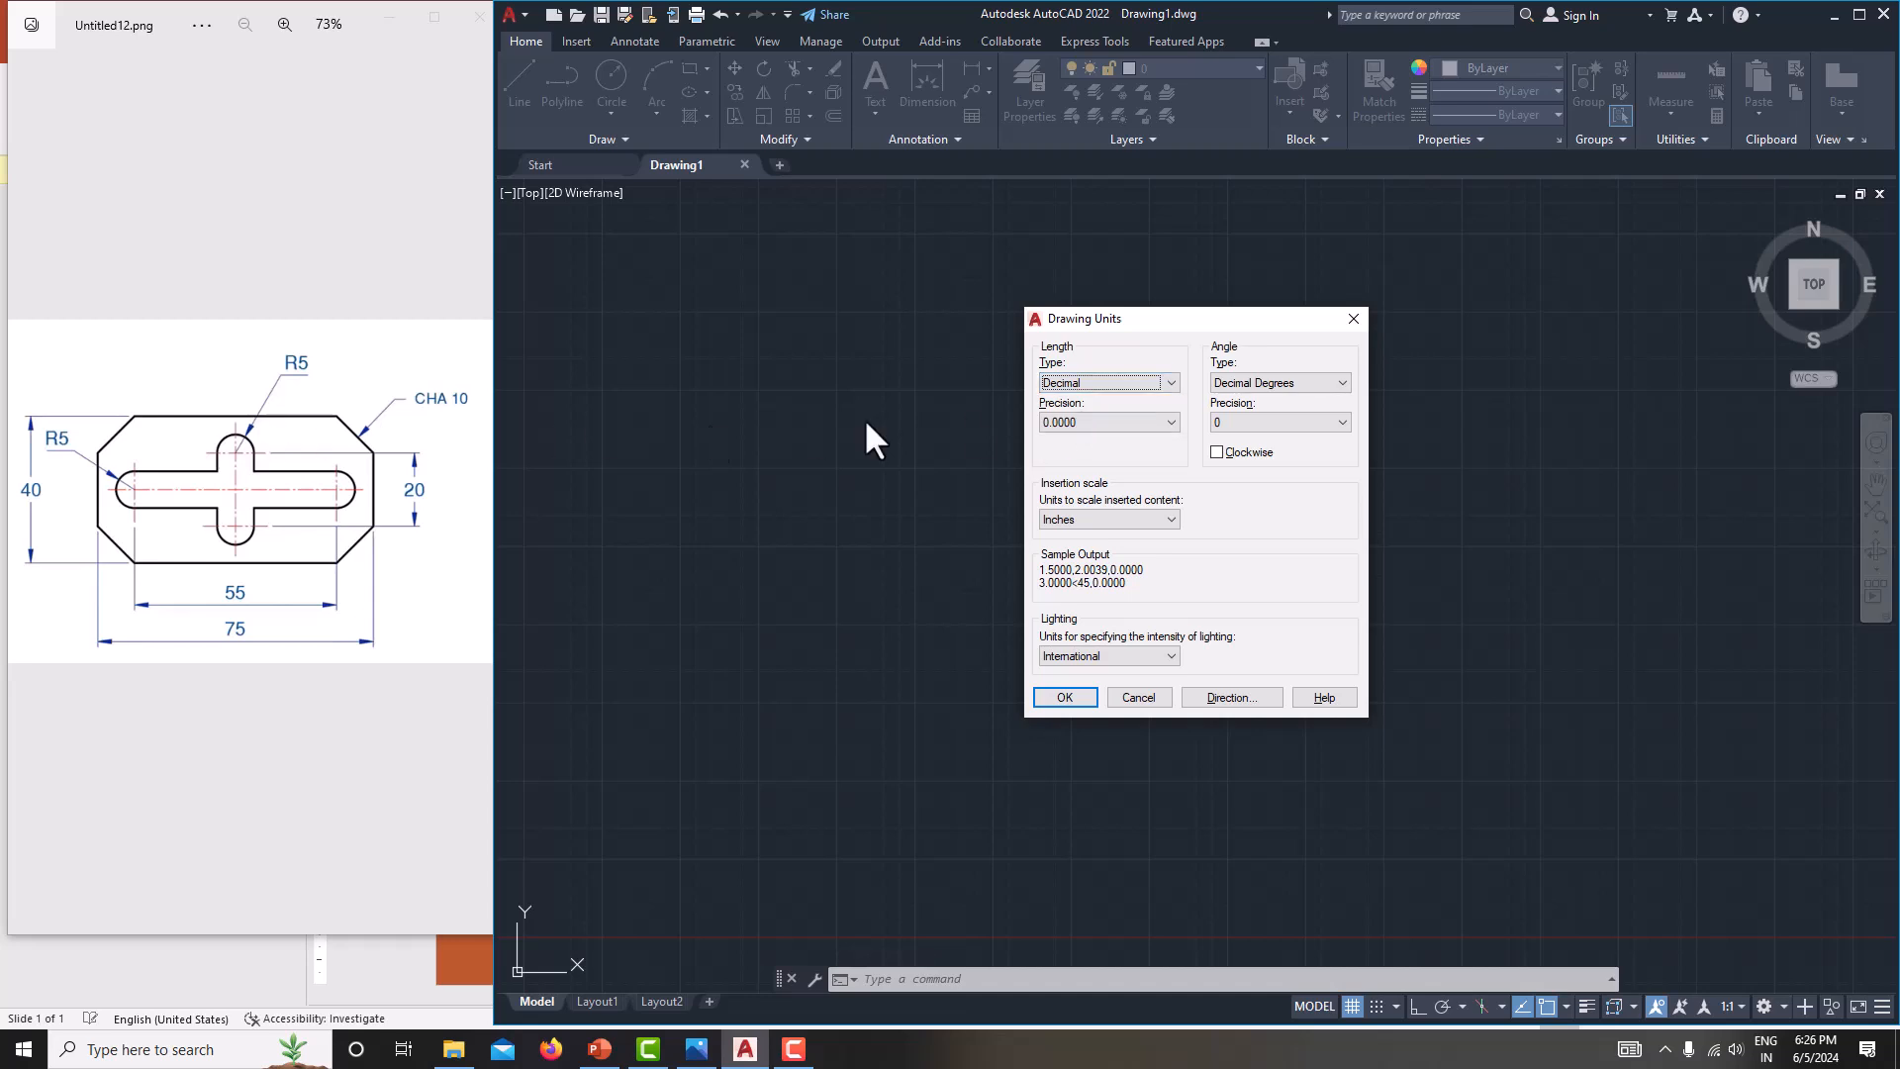
{"action": "left_click", "coordinate": [1049, 419]}
{"action": "left_click", "coordinate": [1060, 437]}
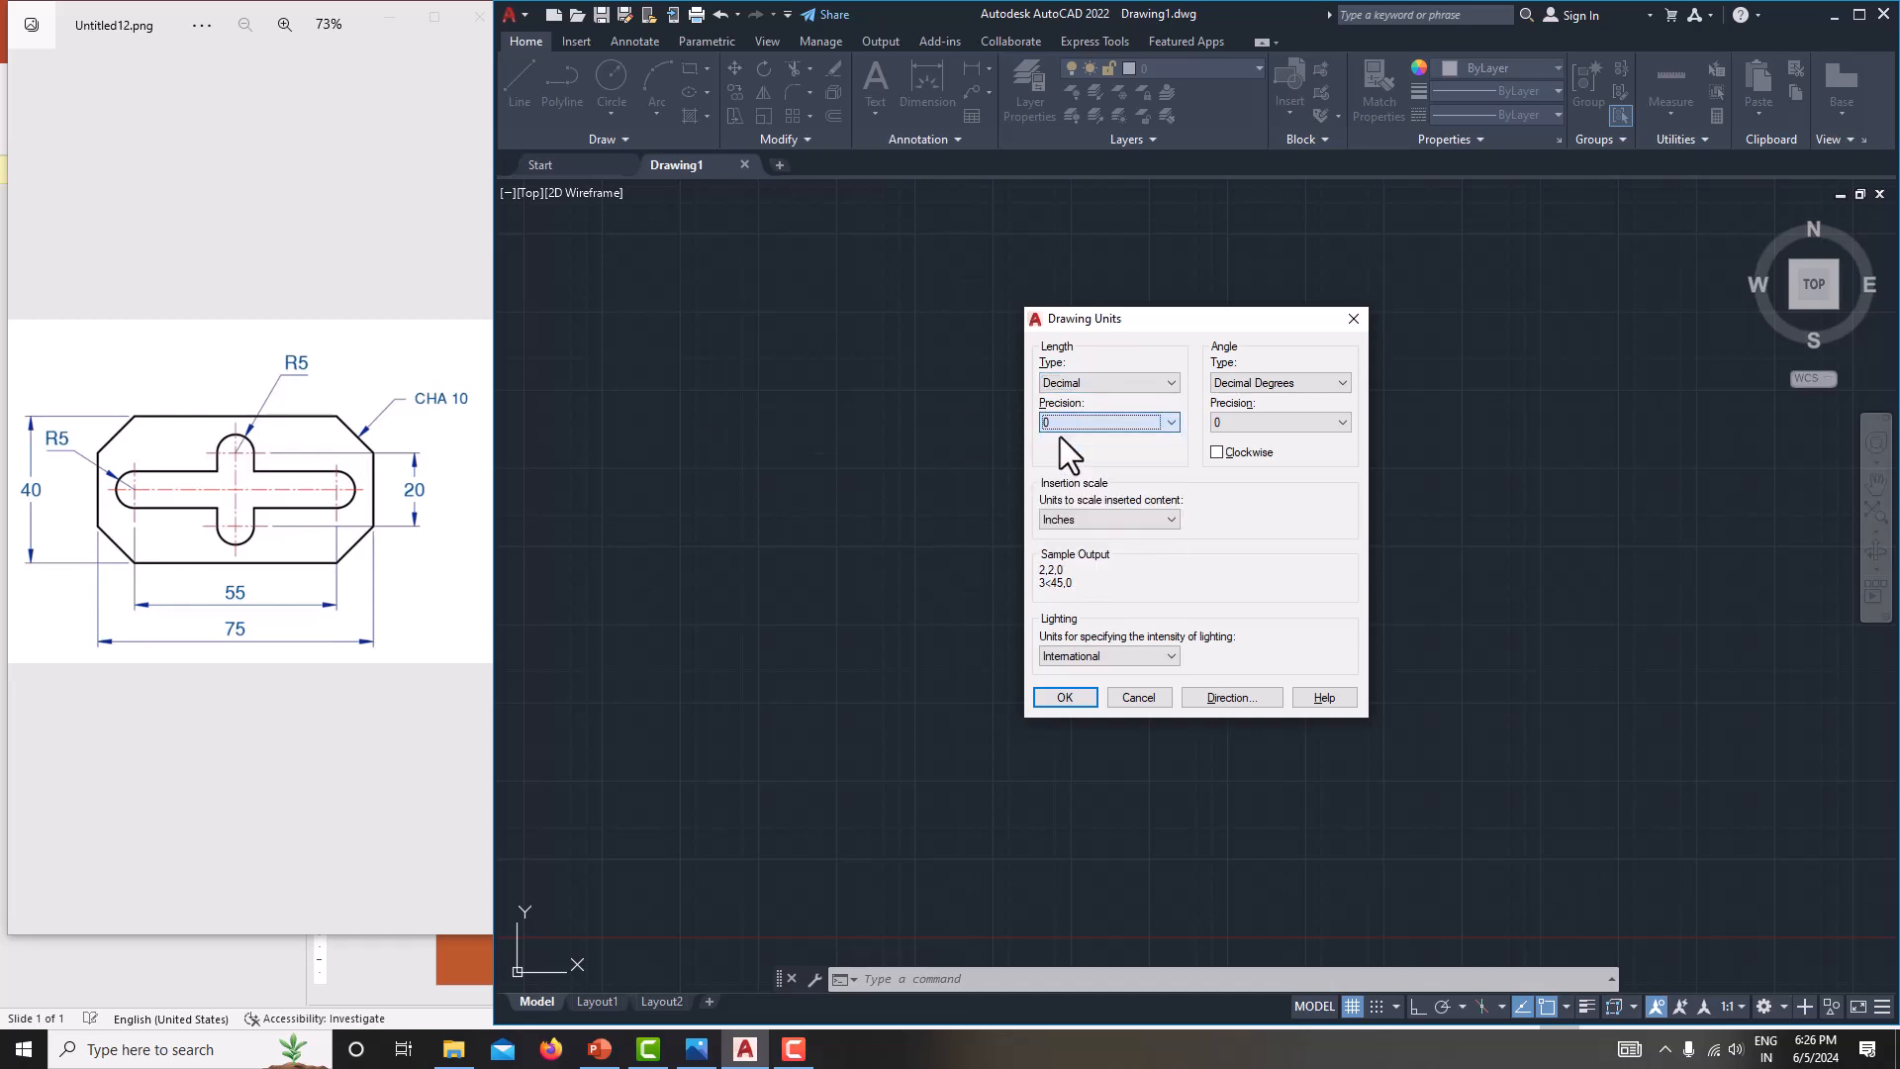
{"action": "left_click", "coordinate": [1079, 526]}
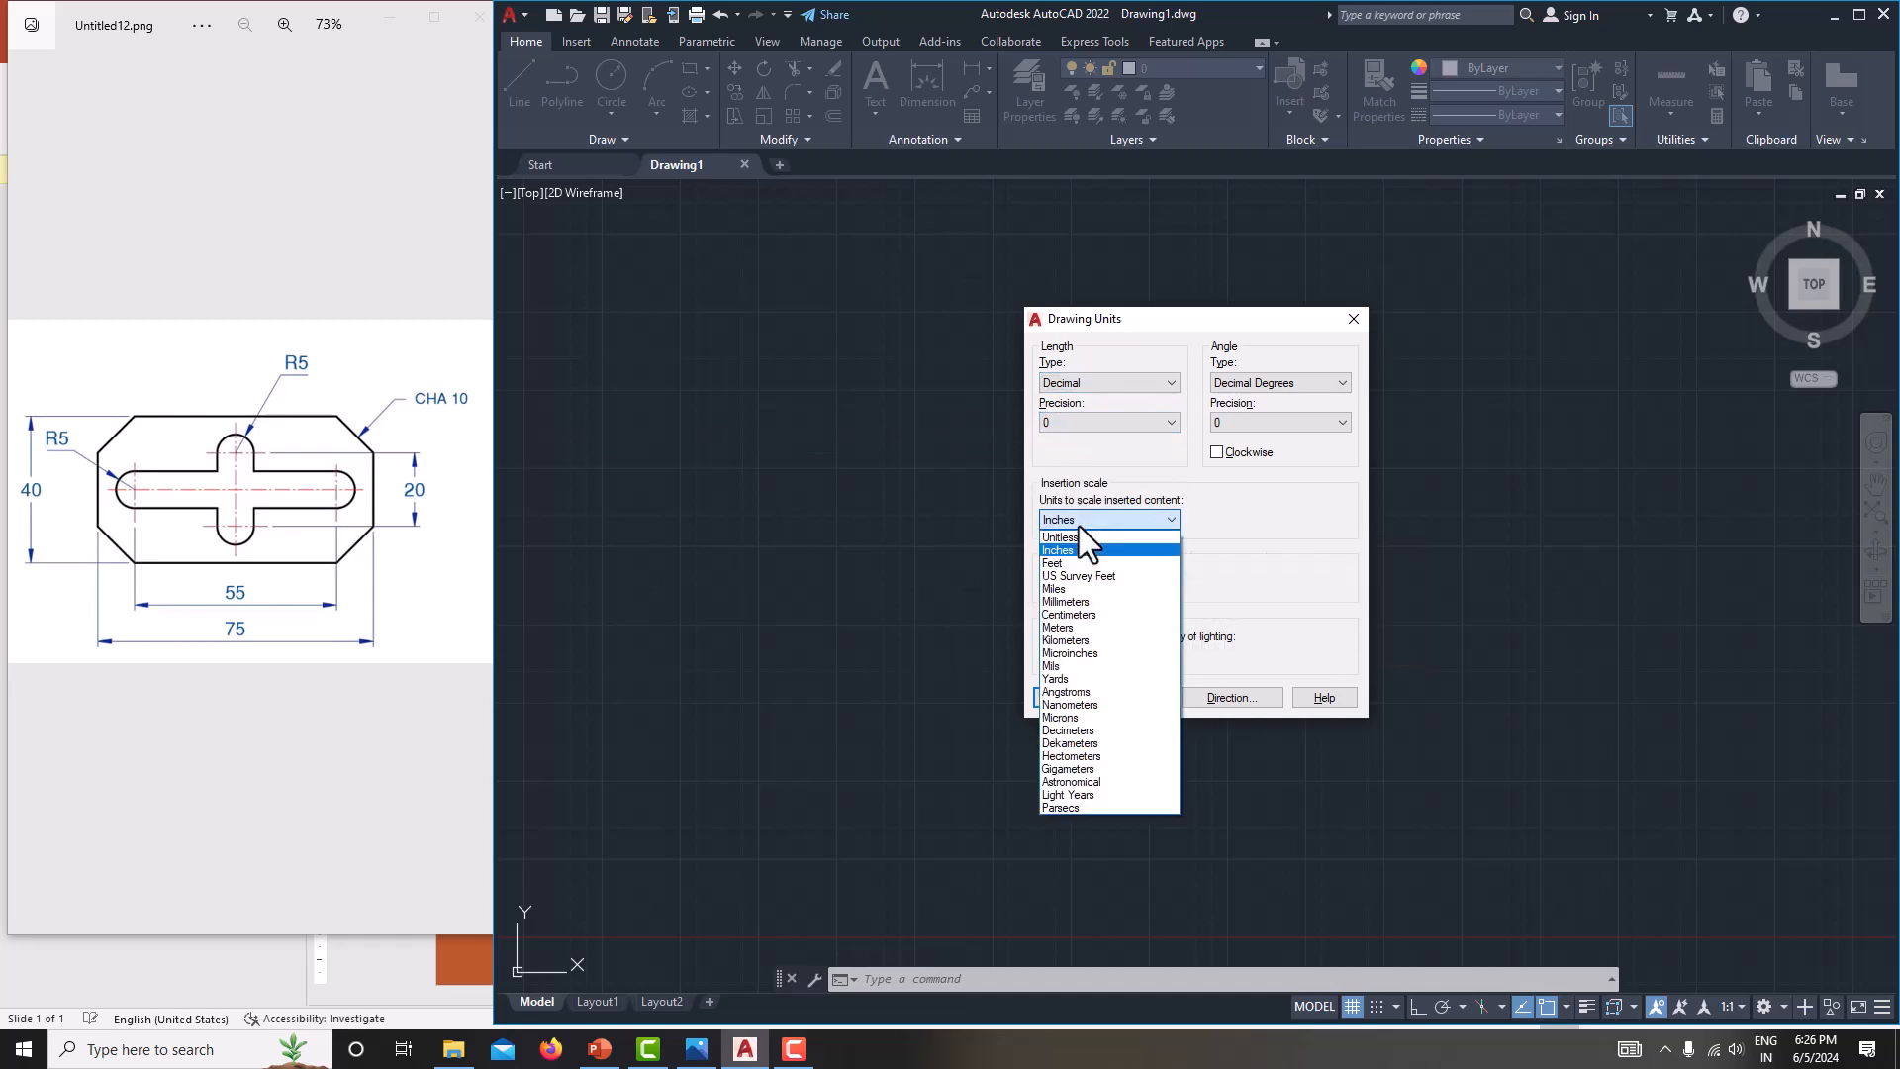
{"action": "left_click", "coordinate": [1076, 602]}
{"action": "left_click", "coordinate": [1064, 698]}
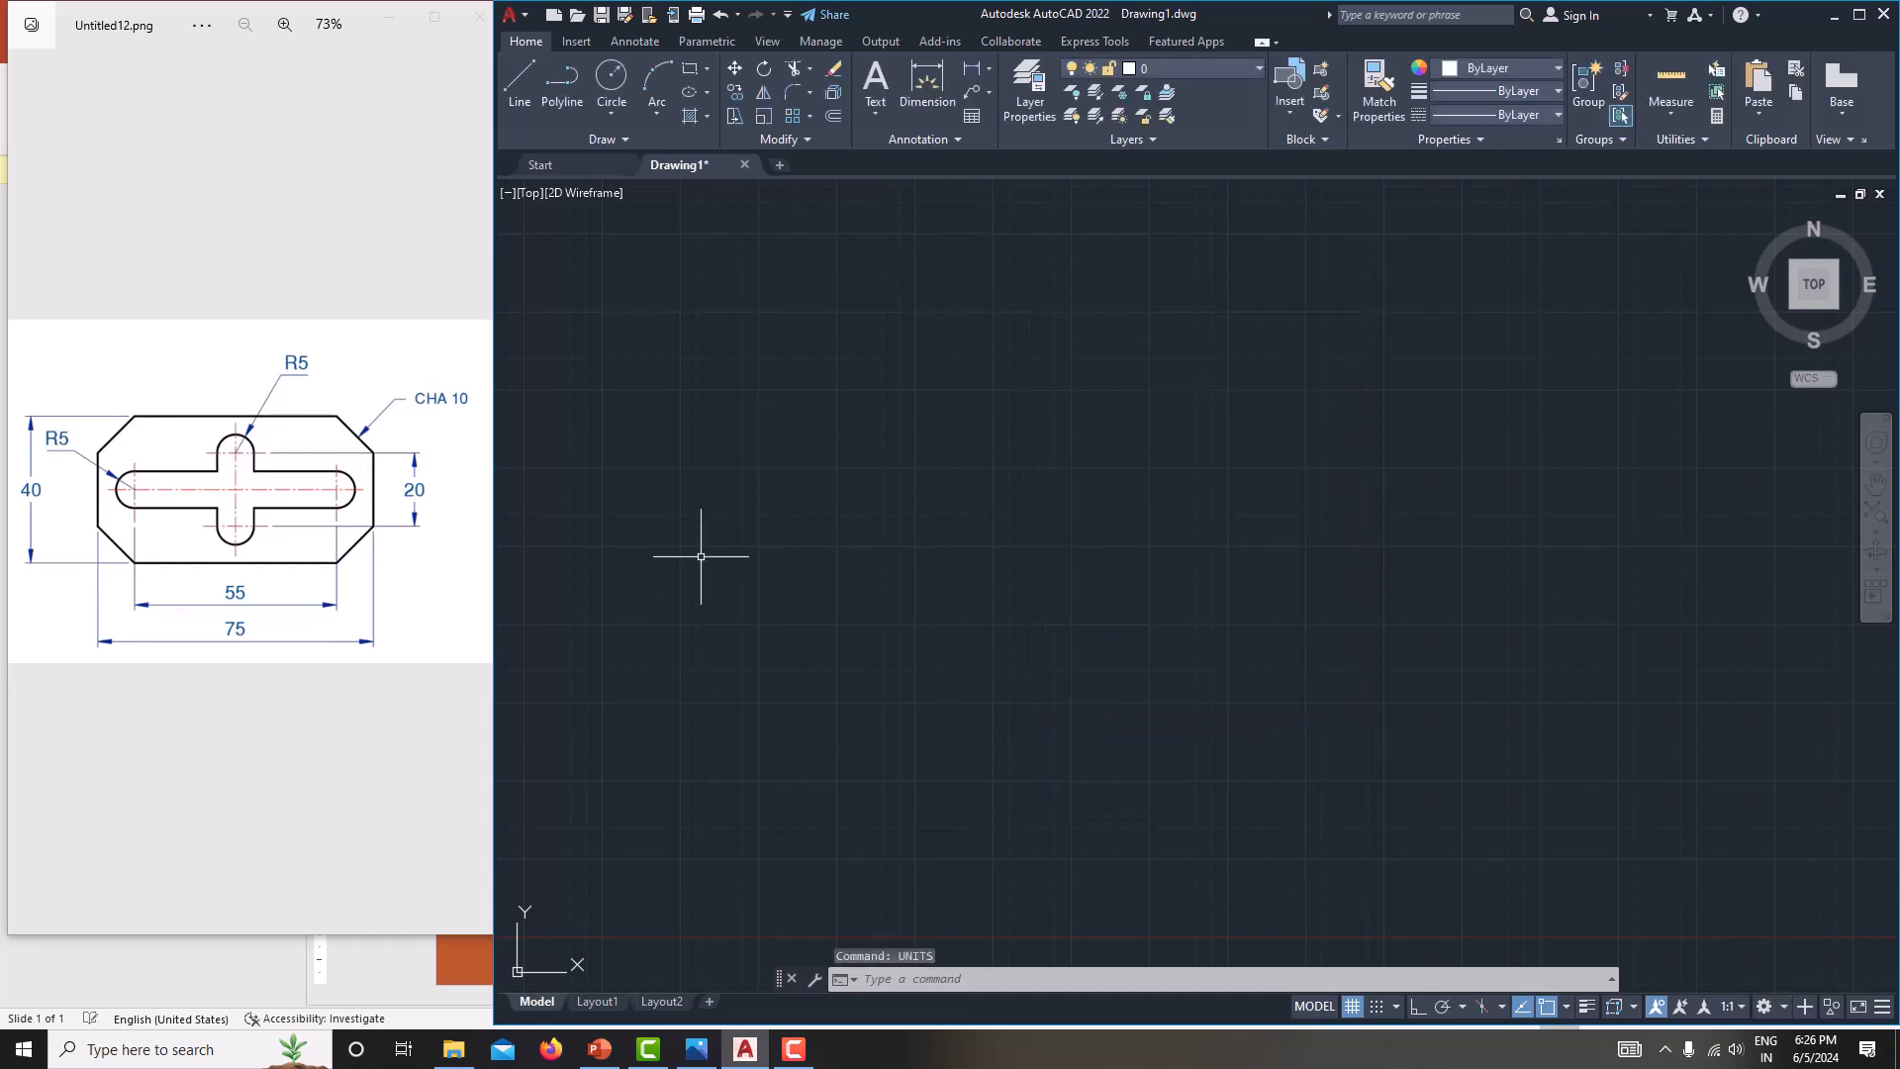
- Set the drawing limits from 0,0 to 100,100 and zoom to show the whole drawing area
{"action": "type", "text": "l"}
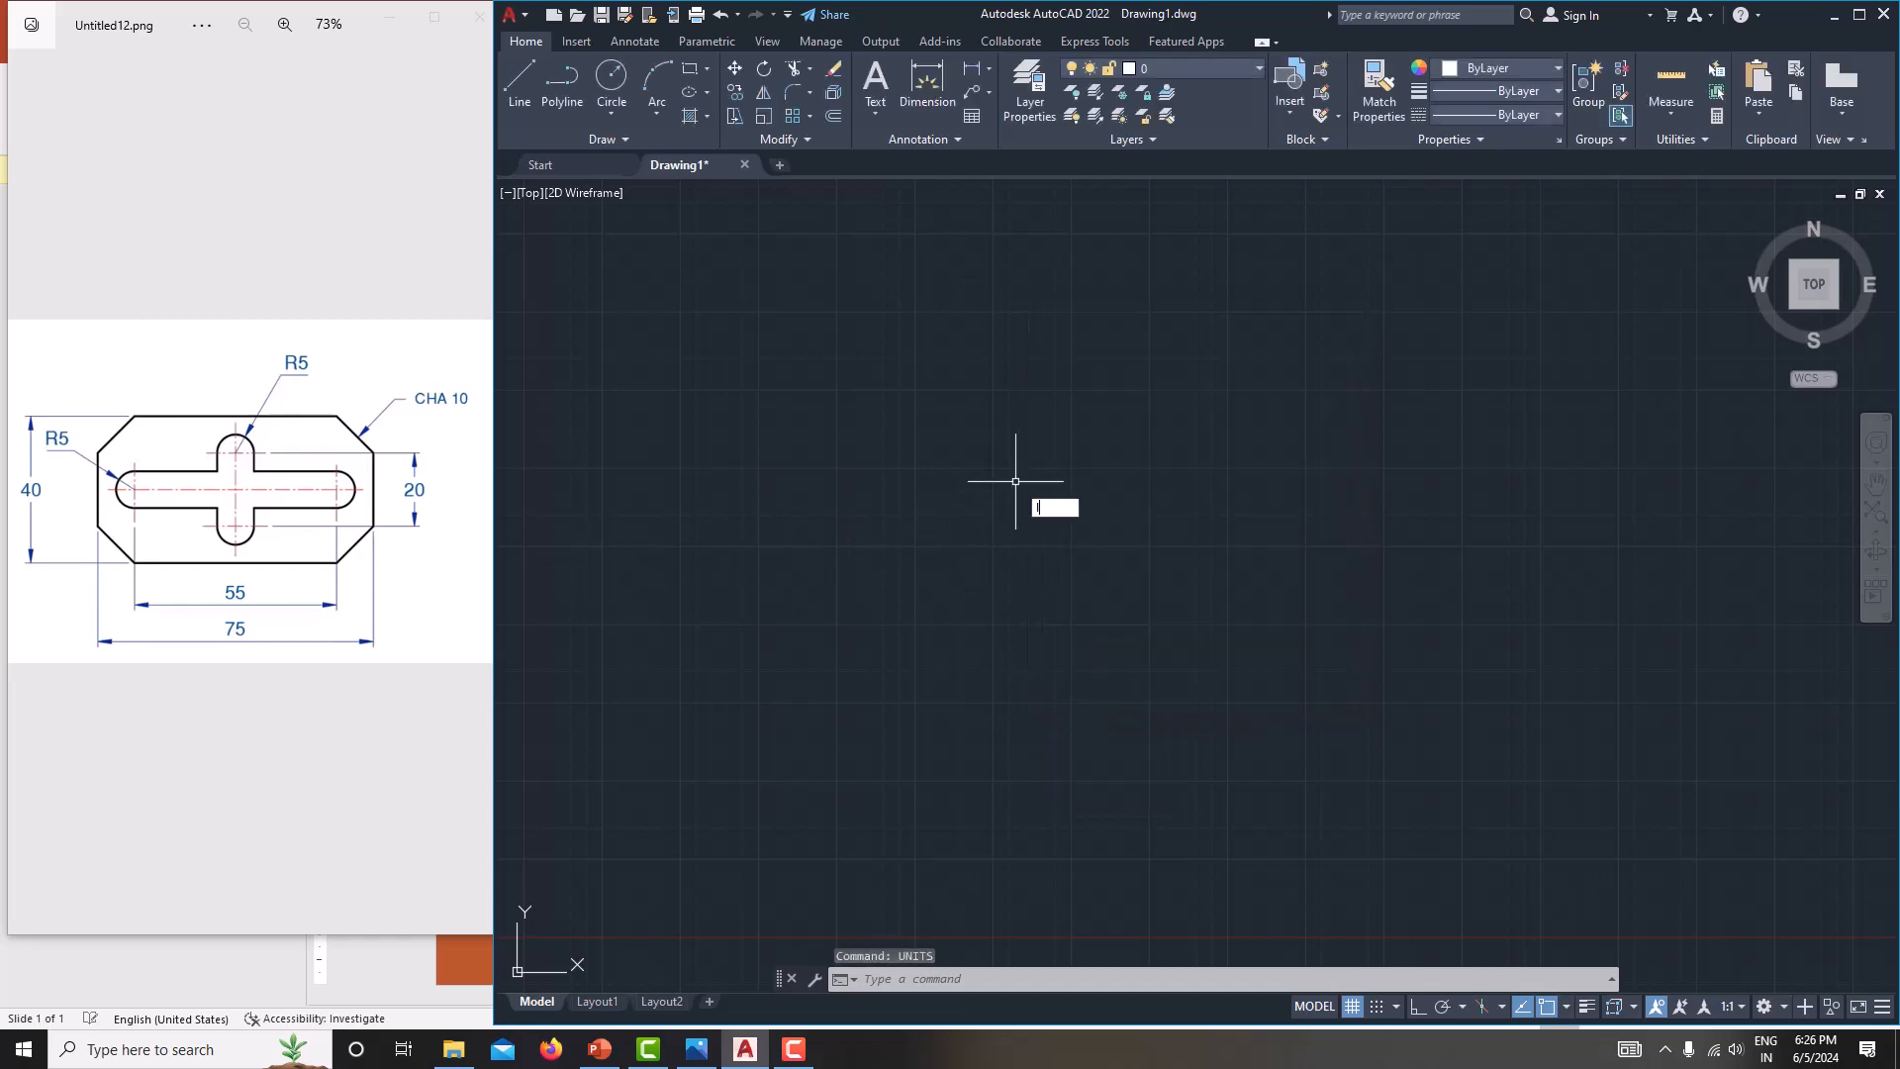
{"action": "type", "text": "imits"}
{"action": "key", "text": "Return"}
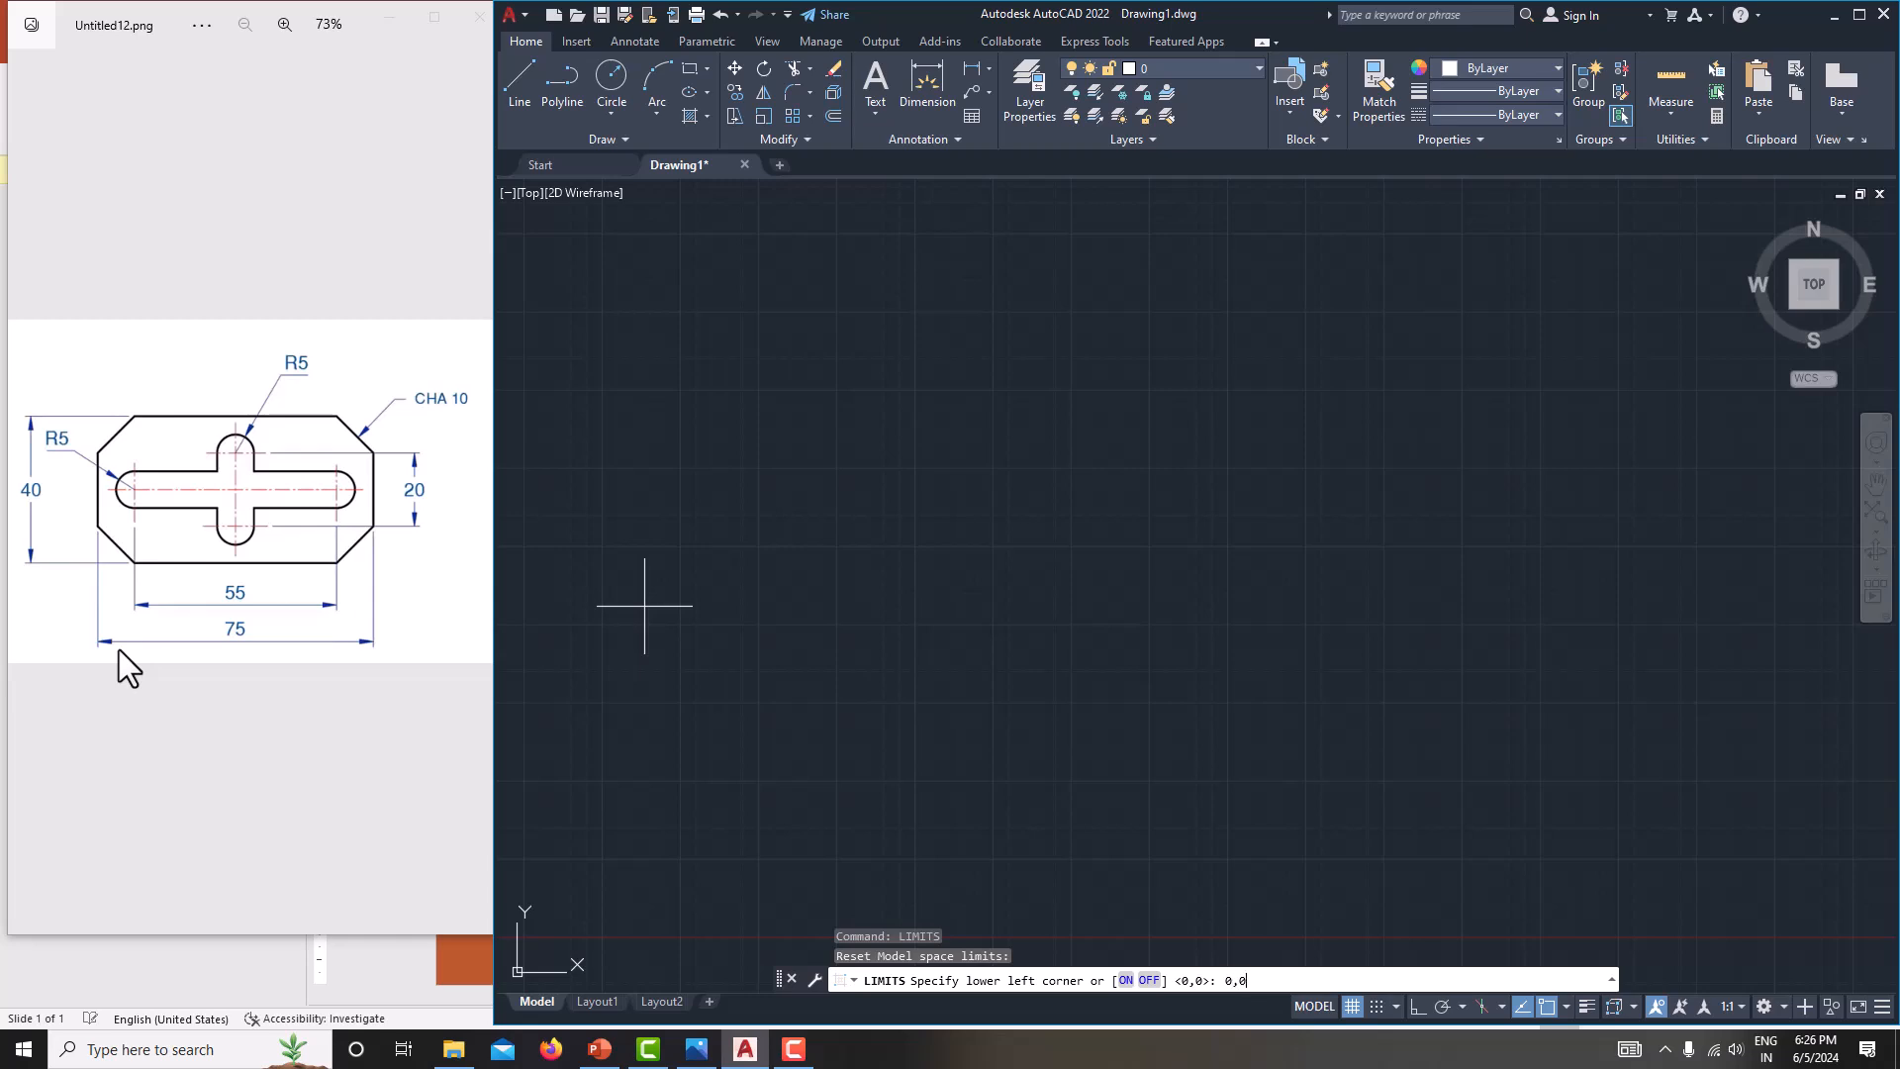
{"action": "key", "text": "Return"}
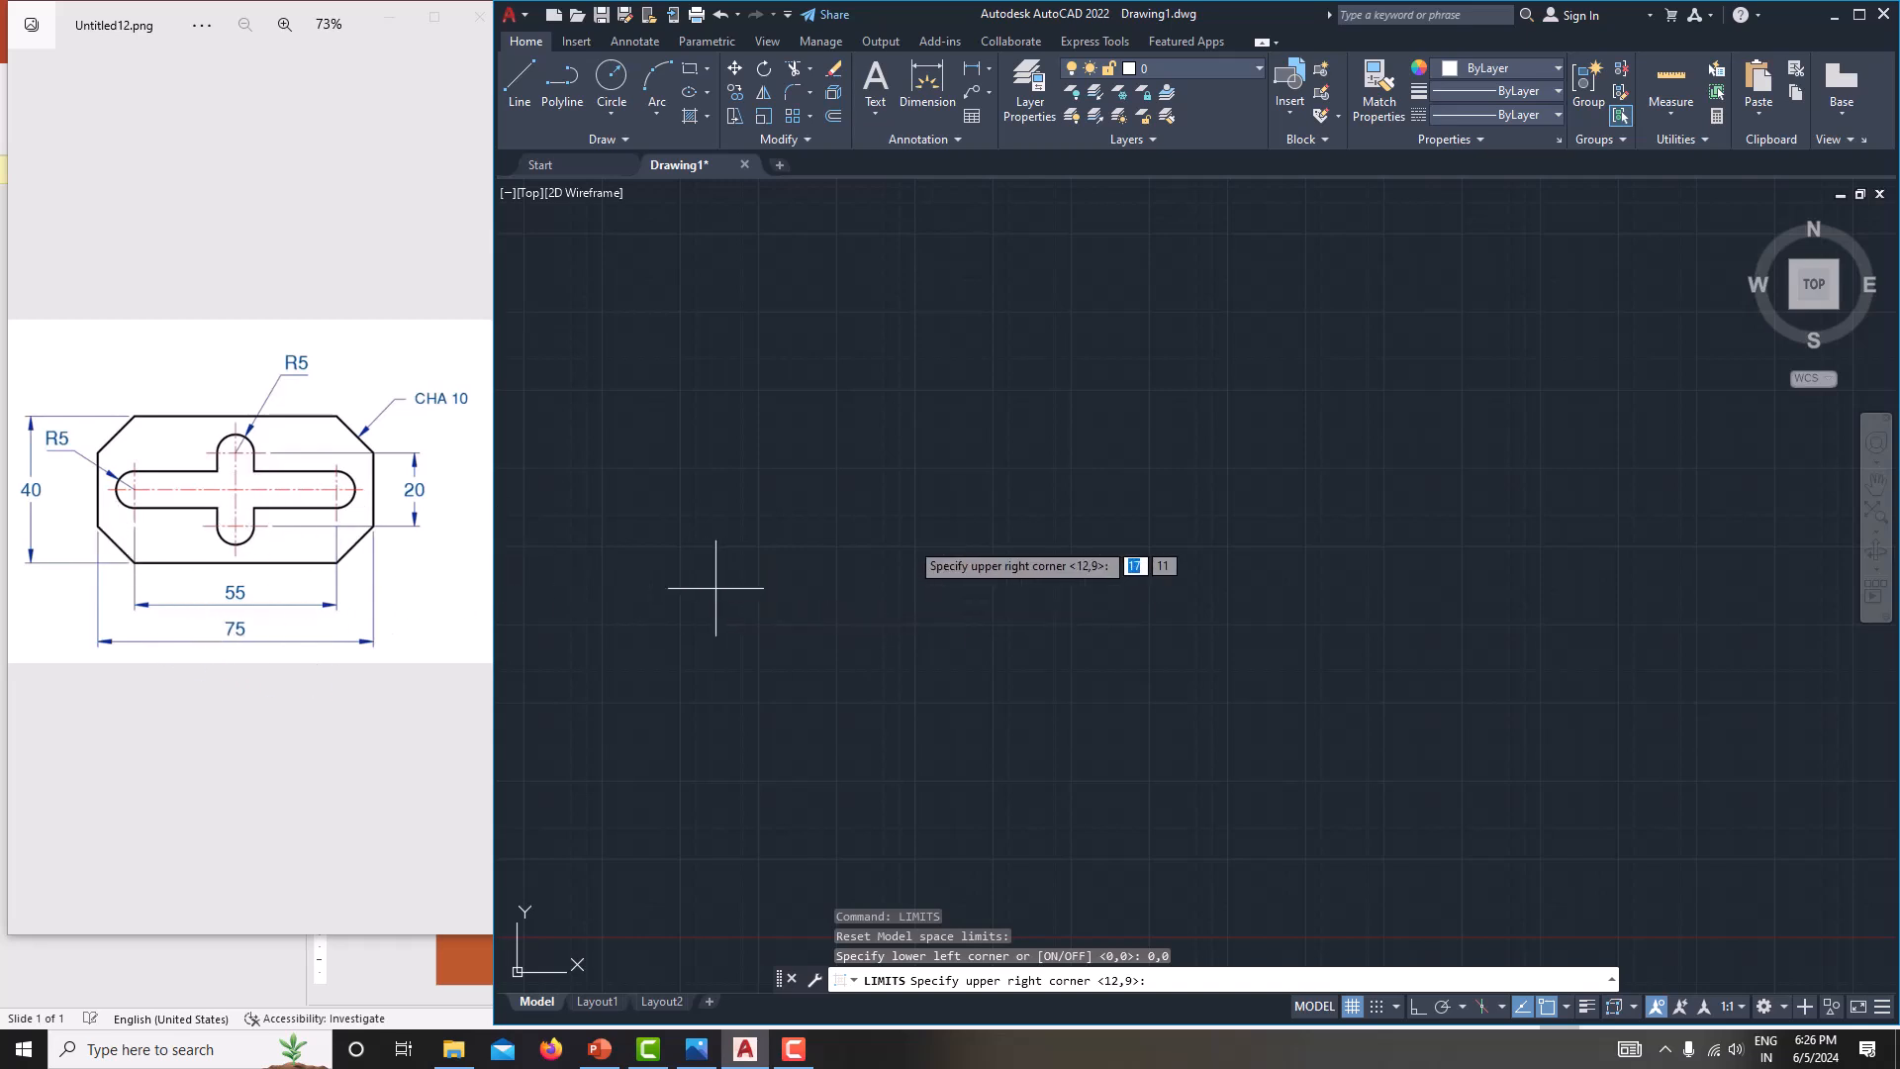
{"action": "type", "text": "100"}
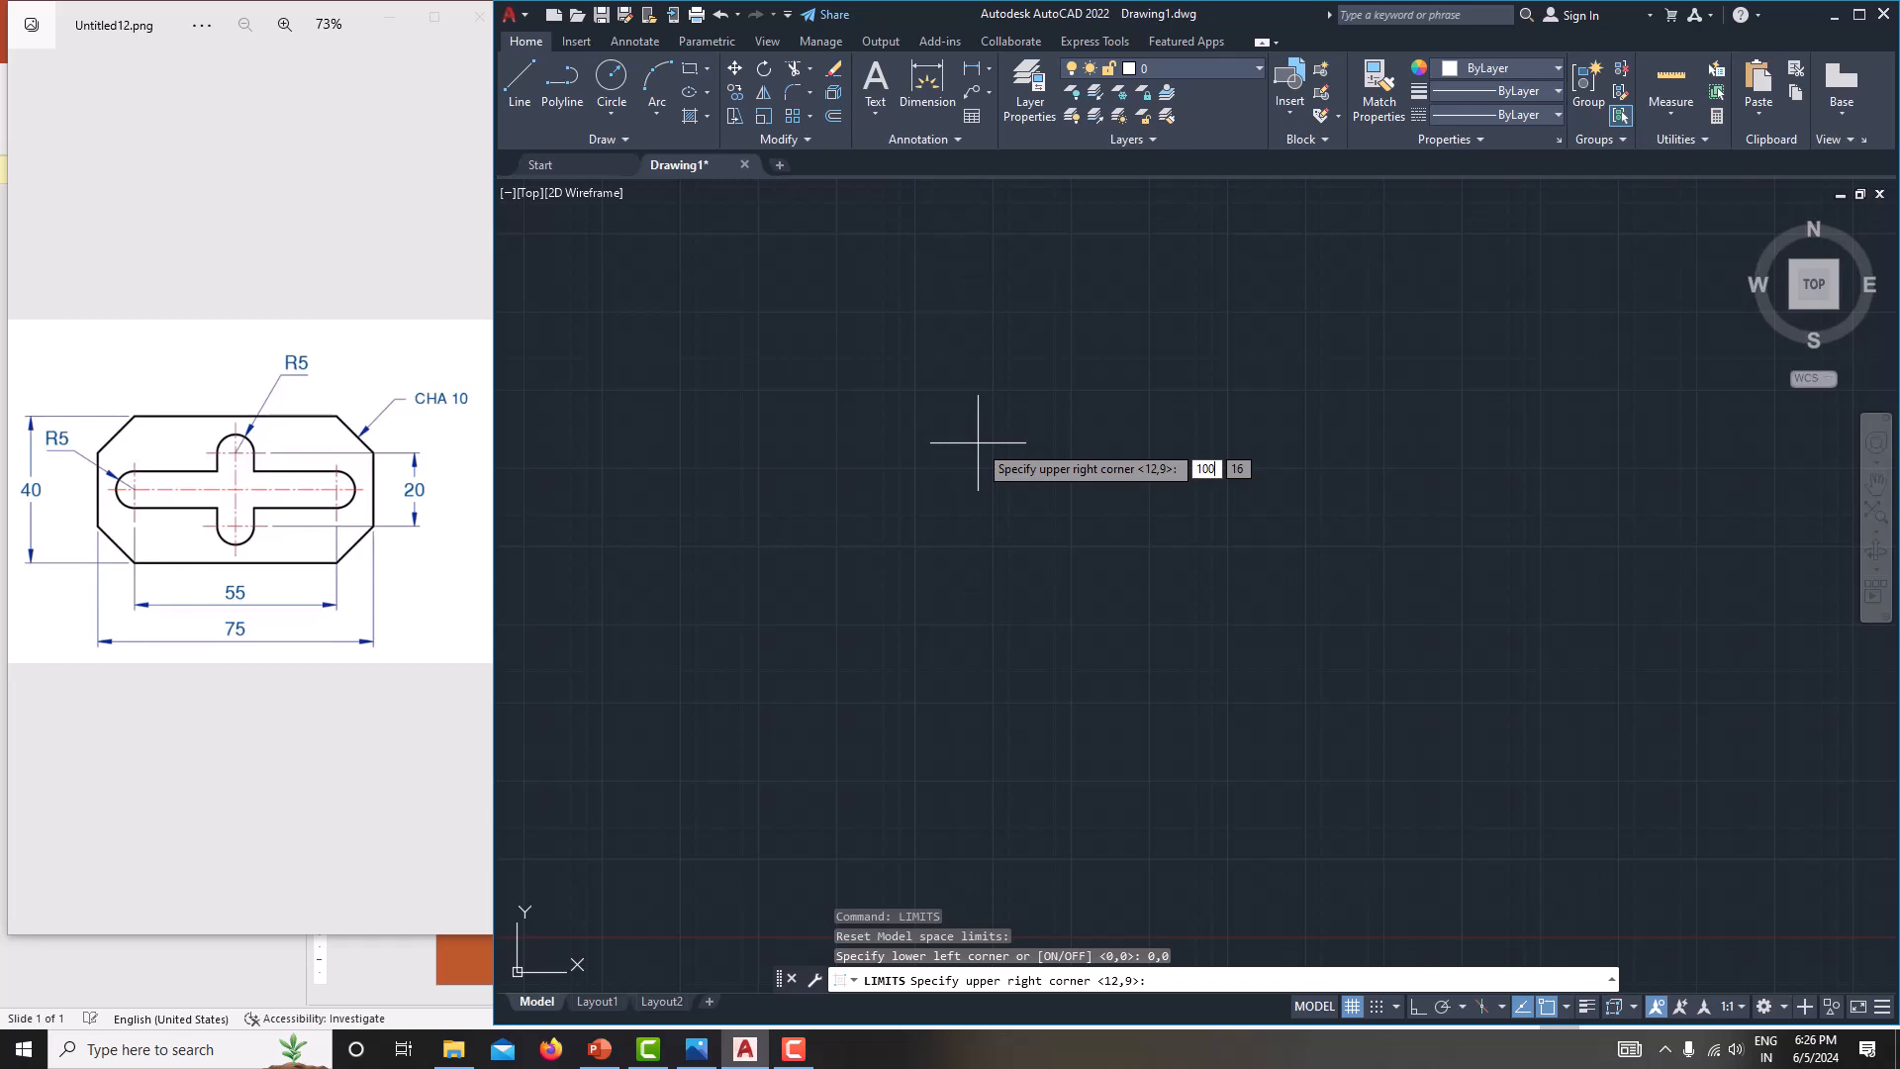
{"action": "key", "text": "Tab"}
{"action": "type", "text": "100"}
{"action": "key", "text": "Return"}
{"action": "type", "text": "z"}
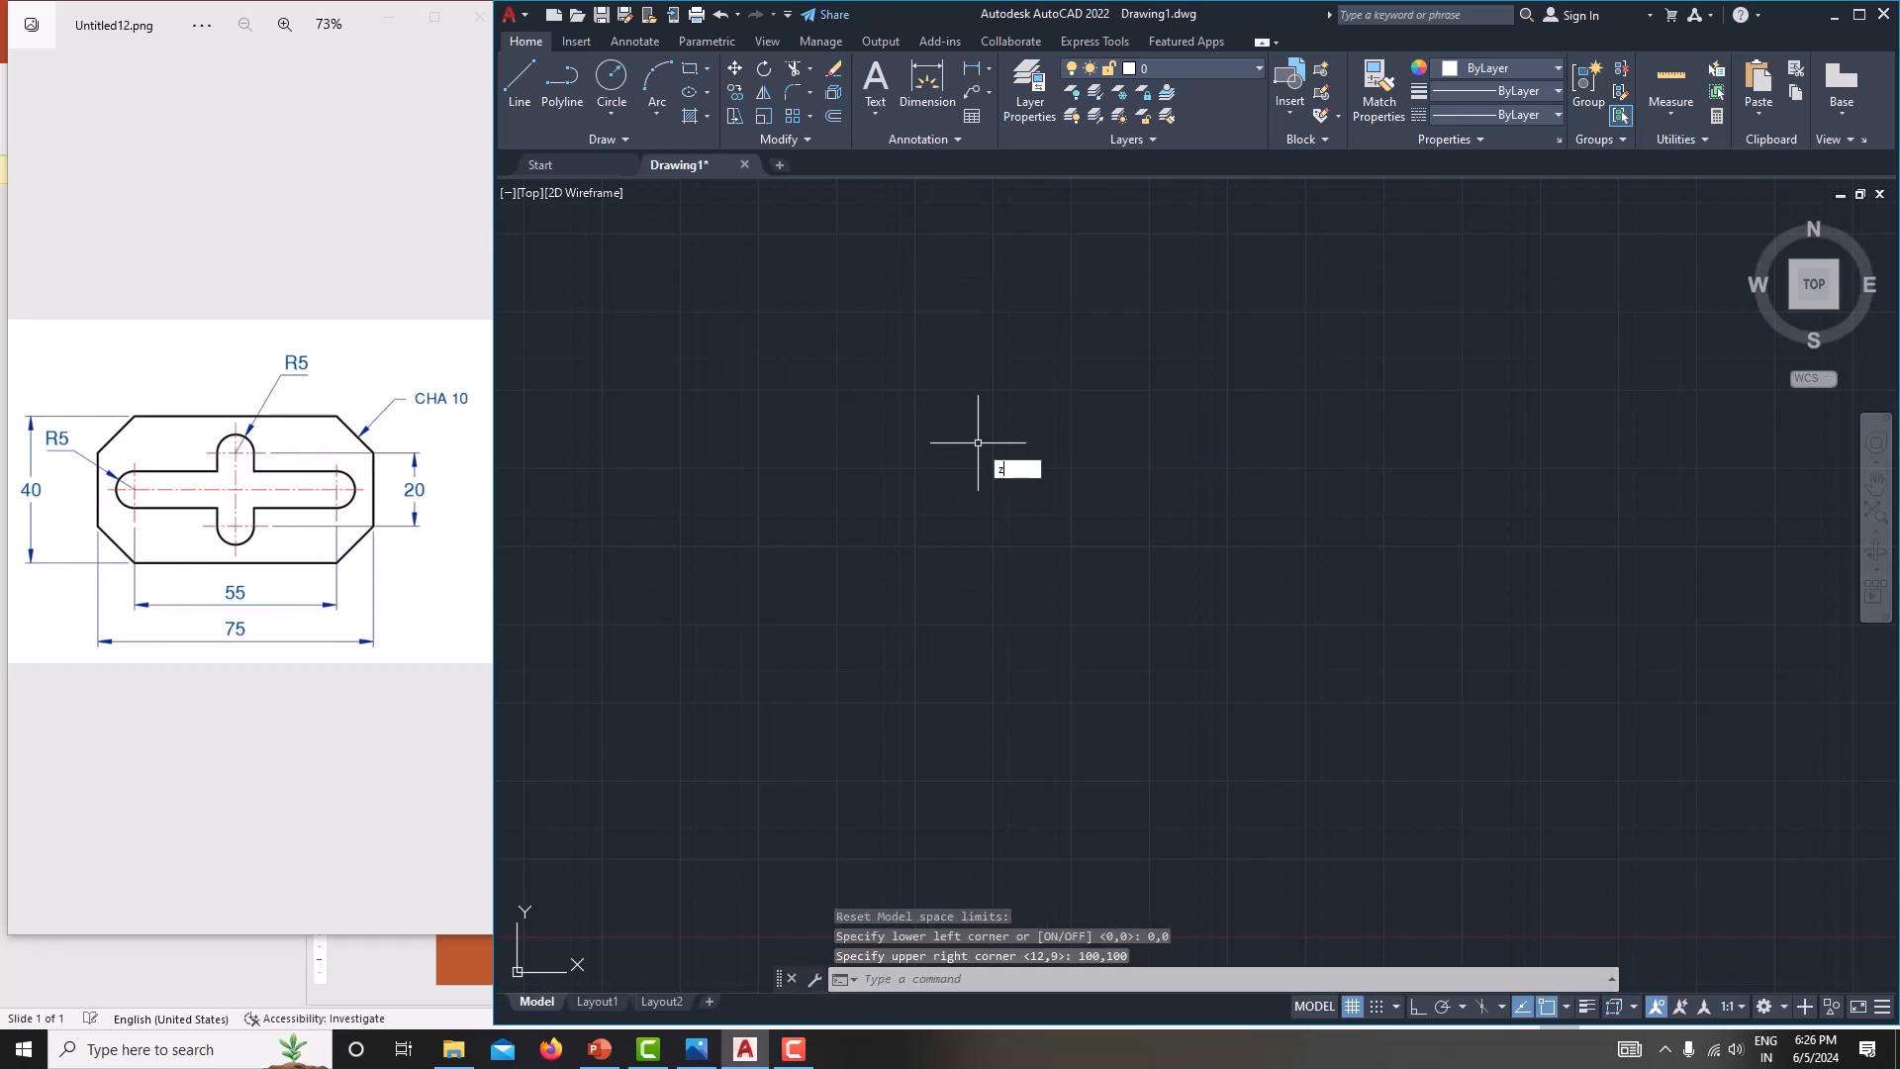
{"action": "key", "text": "Return"}
{"action": "type", "text": "a"}
{"action": "key", "text": "Return"}
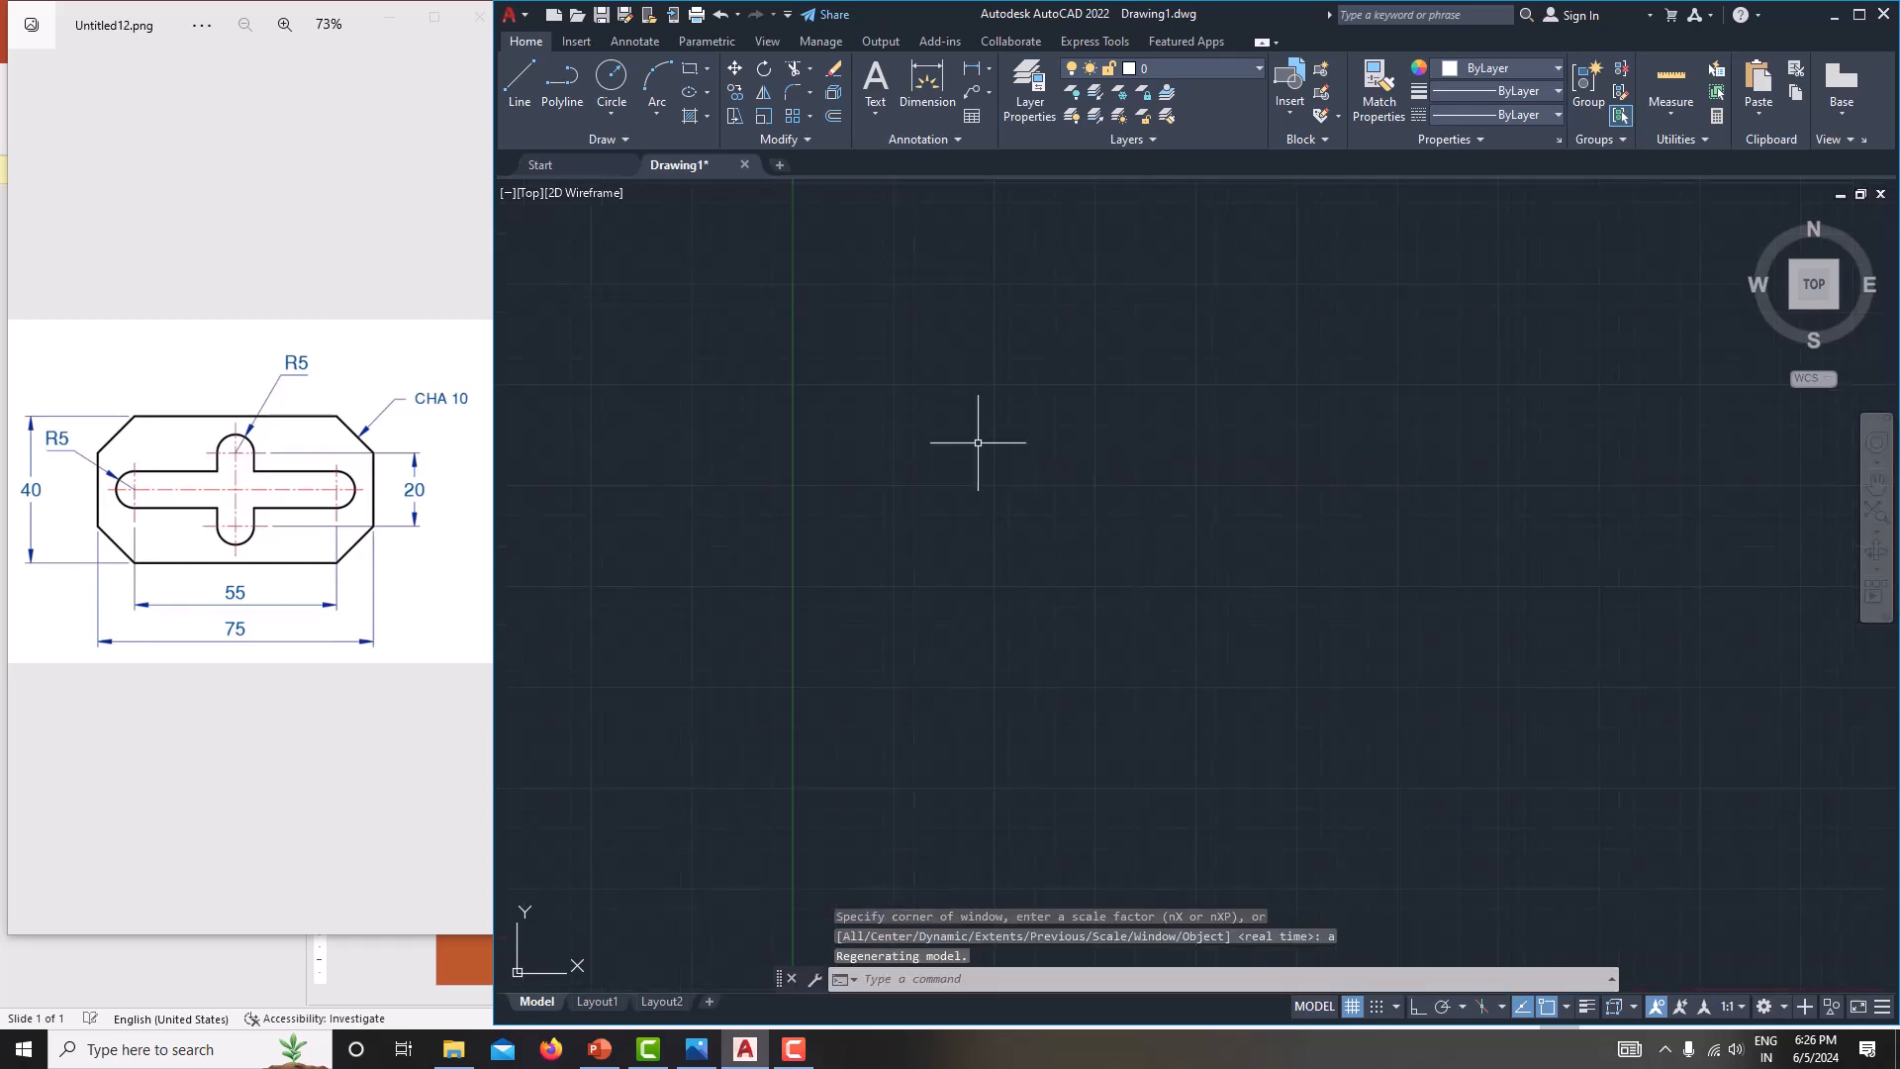
- Draw a rectangle 75 mm wide and 40 mm high for the plate outline
{"action": "middle_click_drag", "start_coordinate": [976, 500], "coordinate": [848, 697]}
{"action": "middle_click_drag", "start_coordinate": [1119, 580], "coordinate": [1118, 473]}
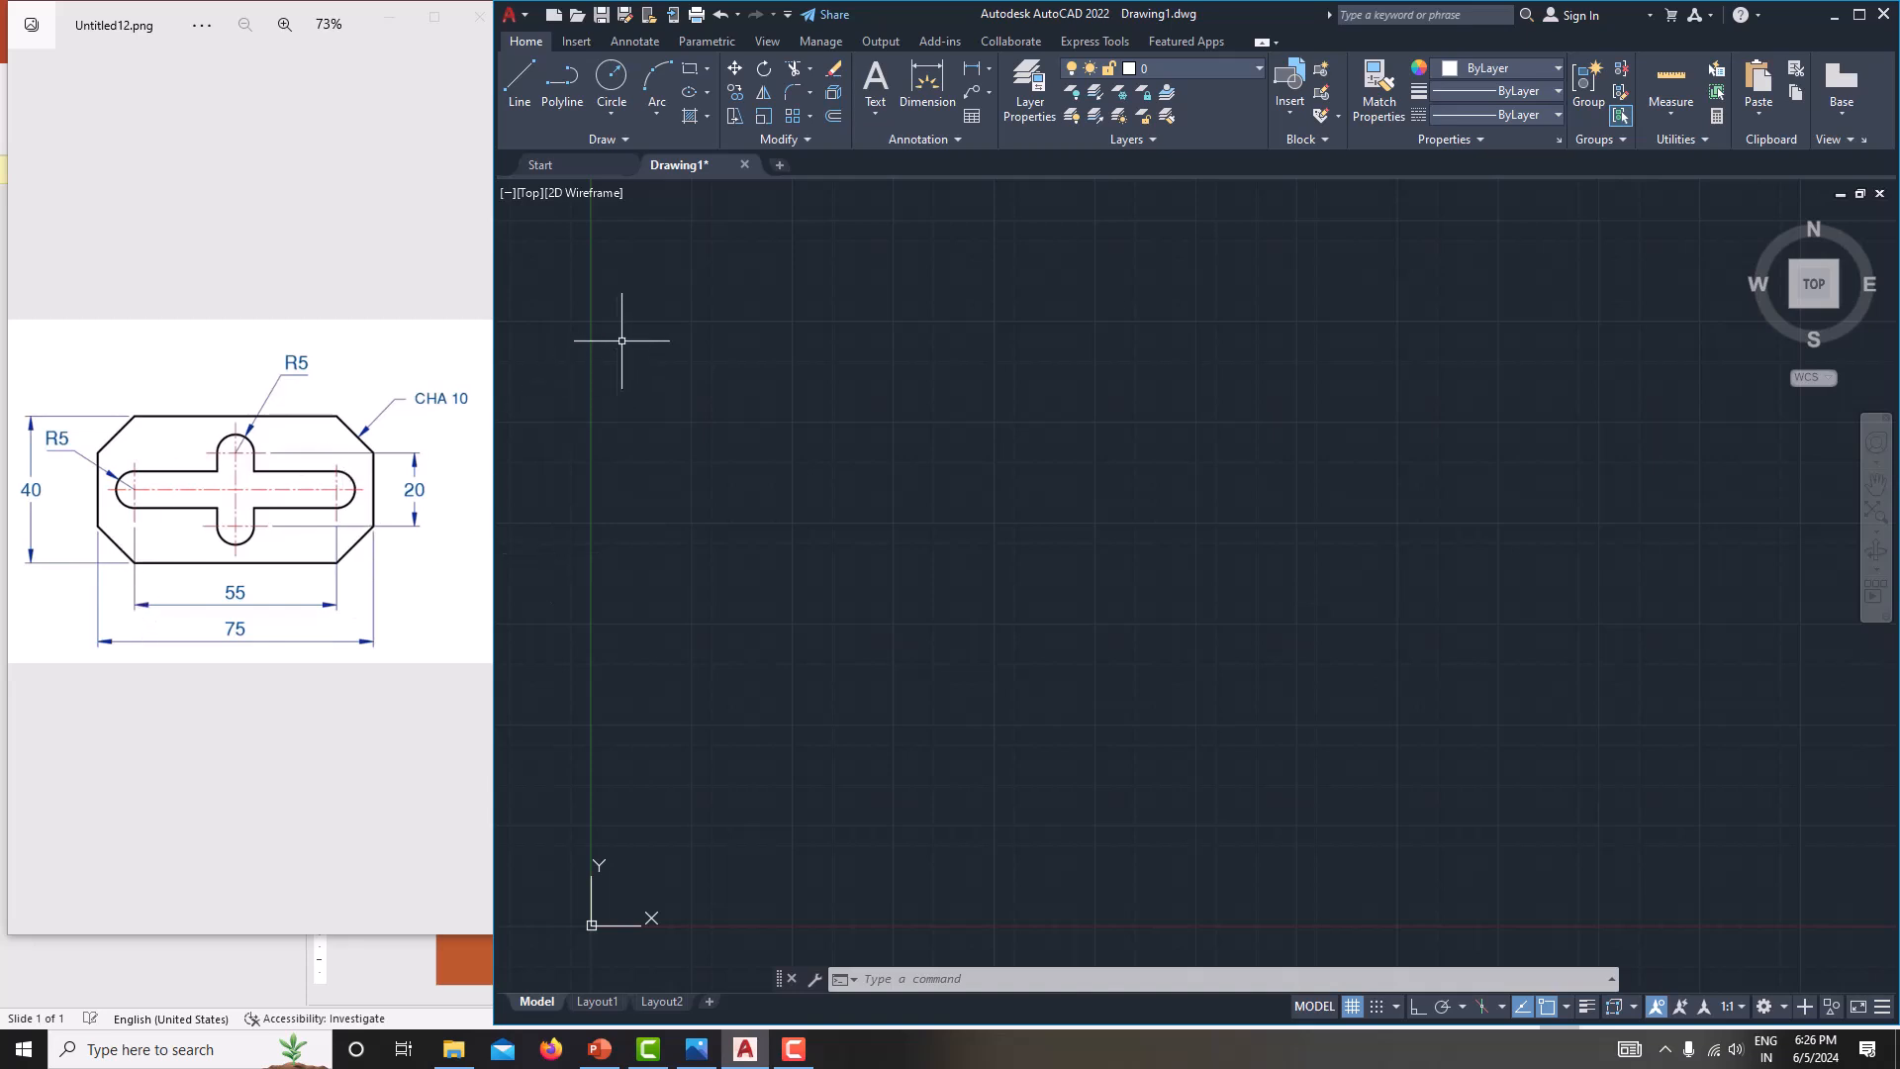
{"action": "left_click", "coordinate": [707, 64]}
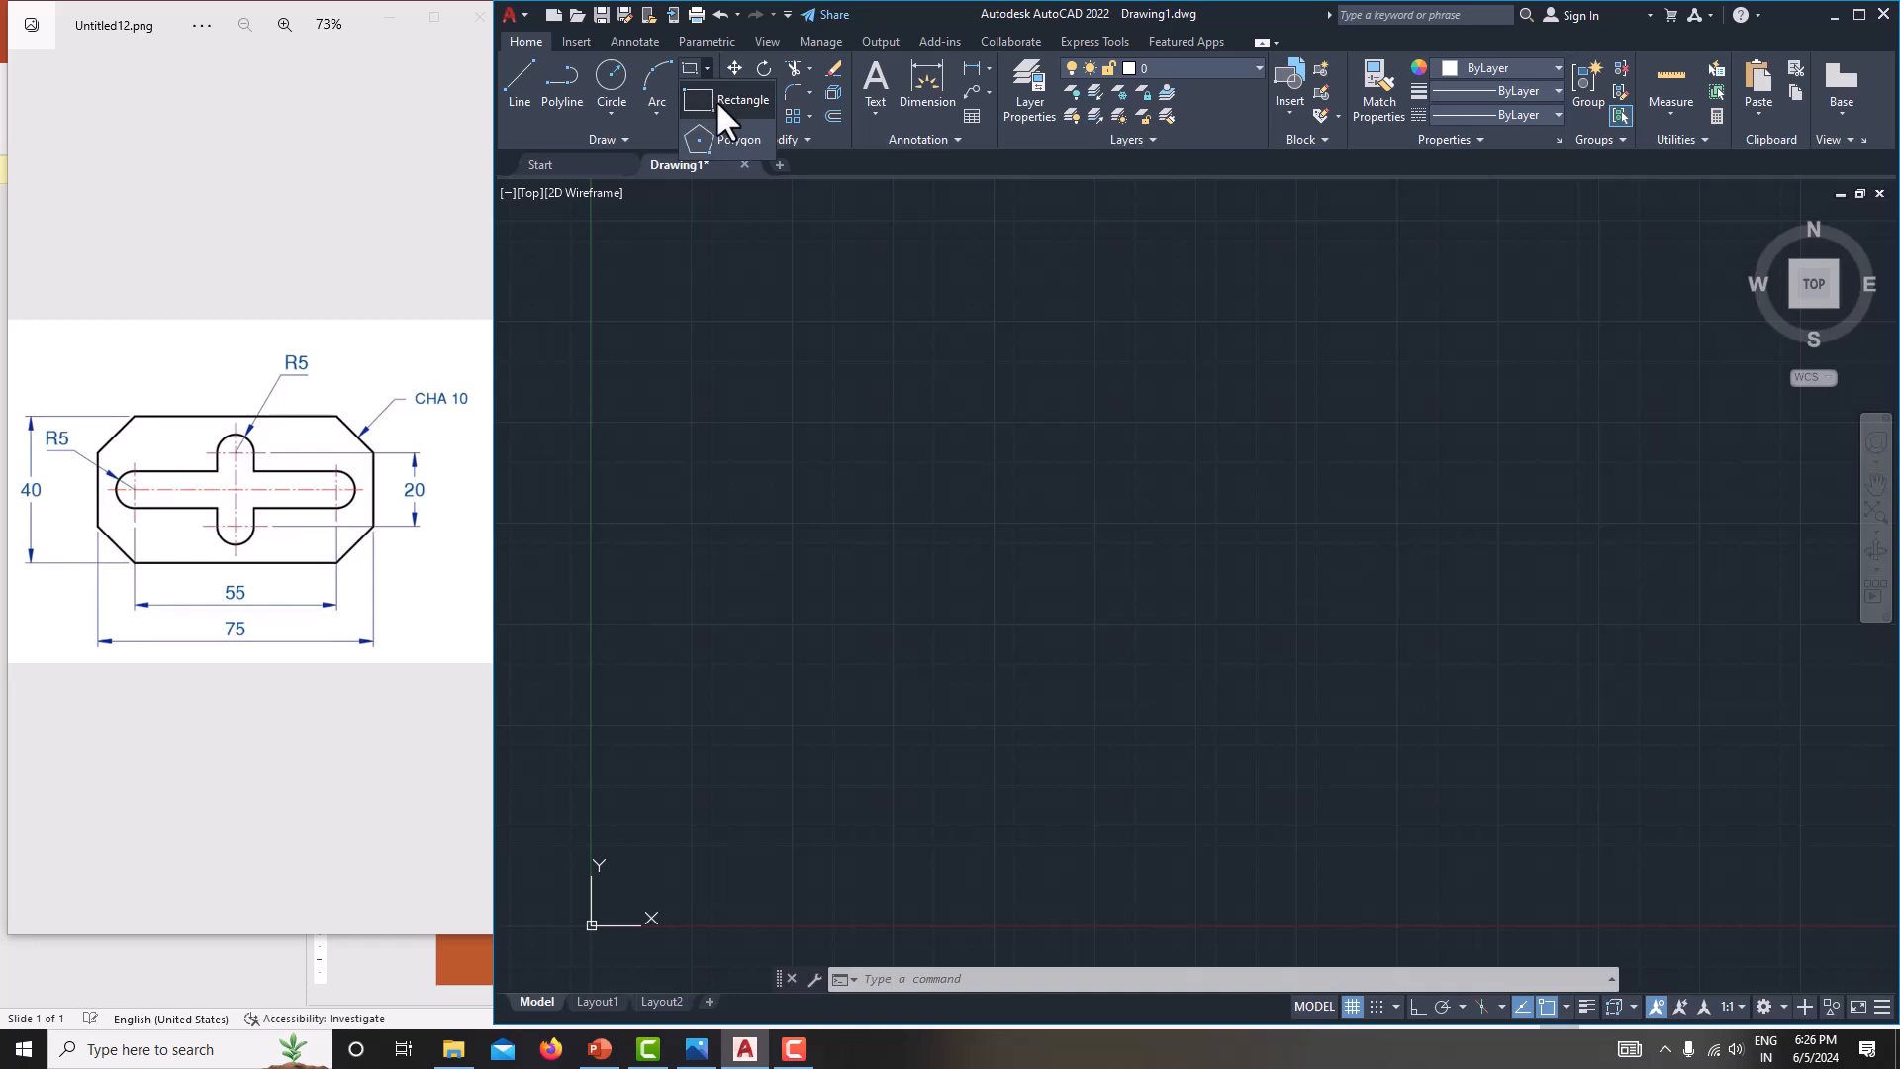
{"action": "left_click", "coordinate": [715, 99]}
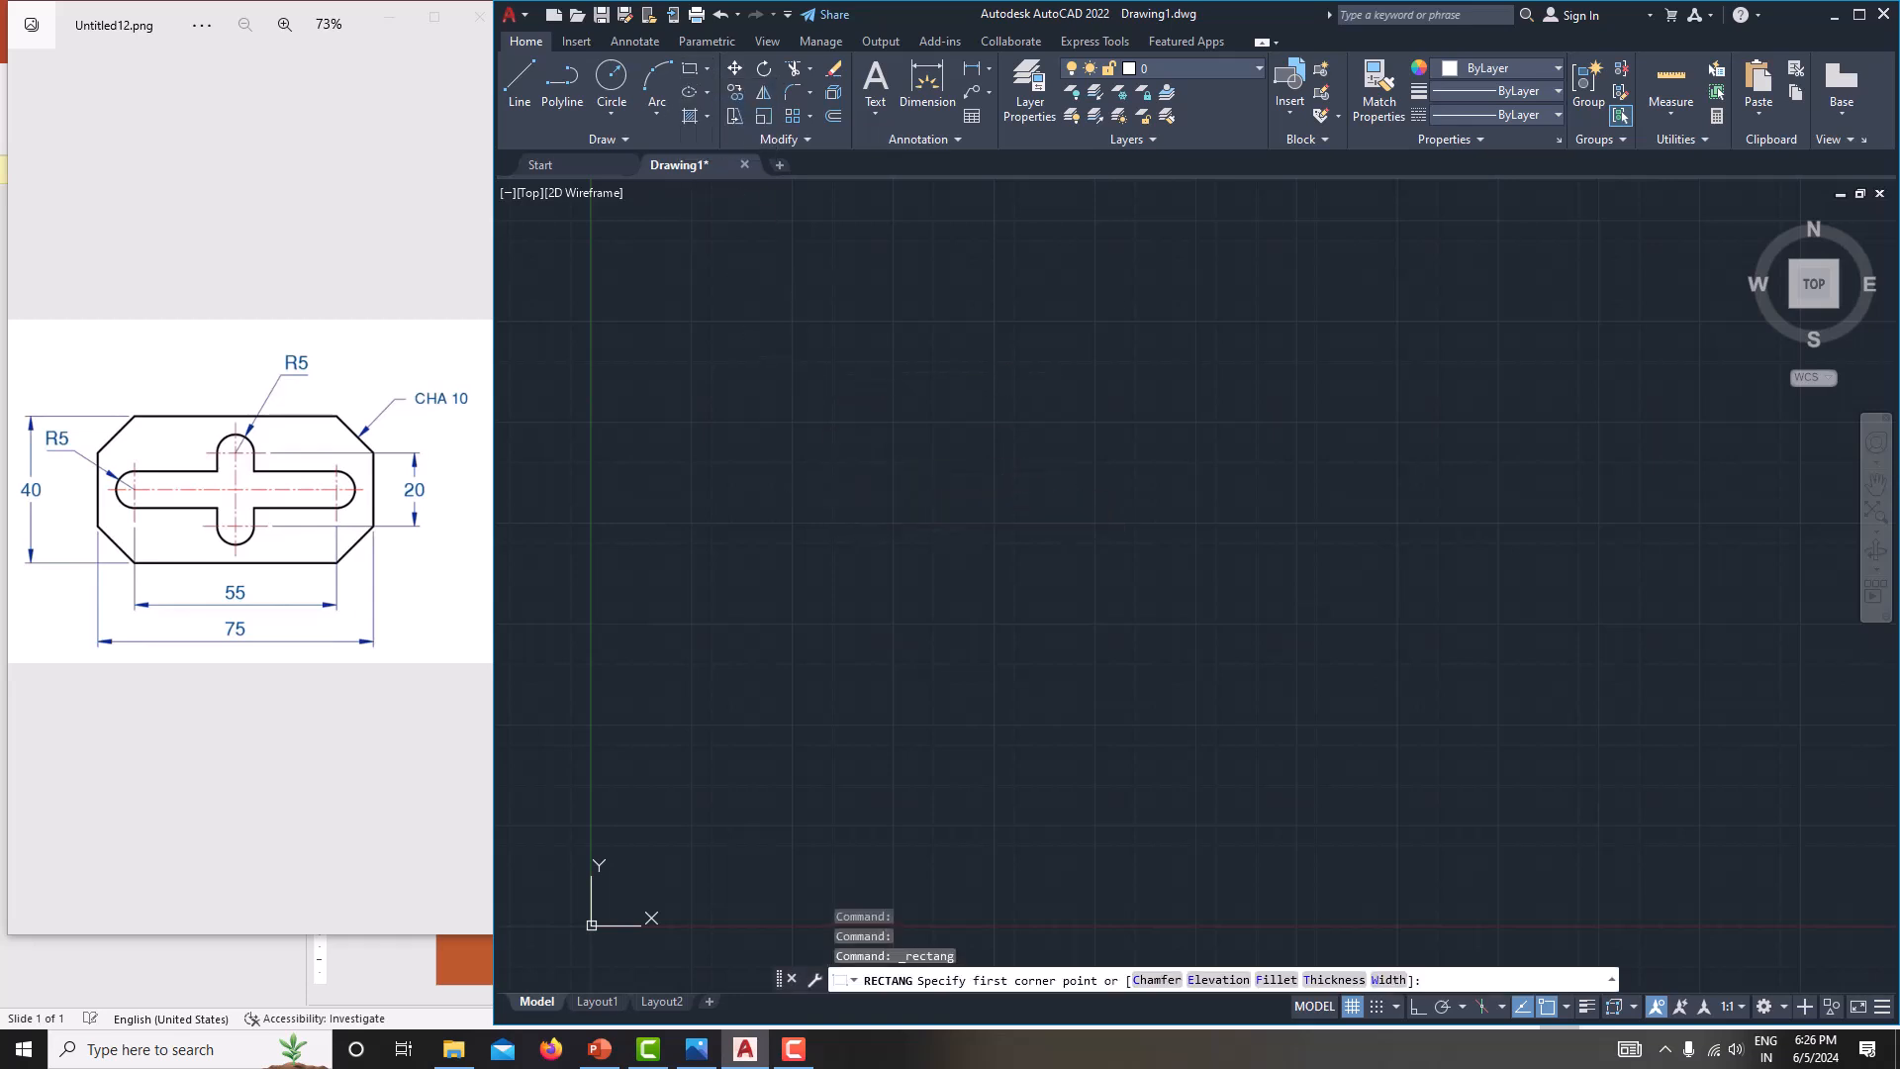
{"action": "left_click", "coordinate": [856, 476]}
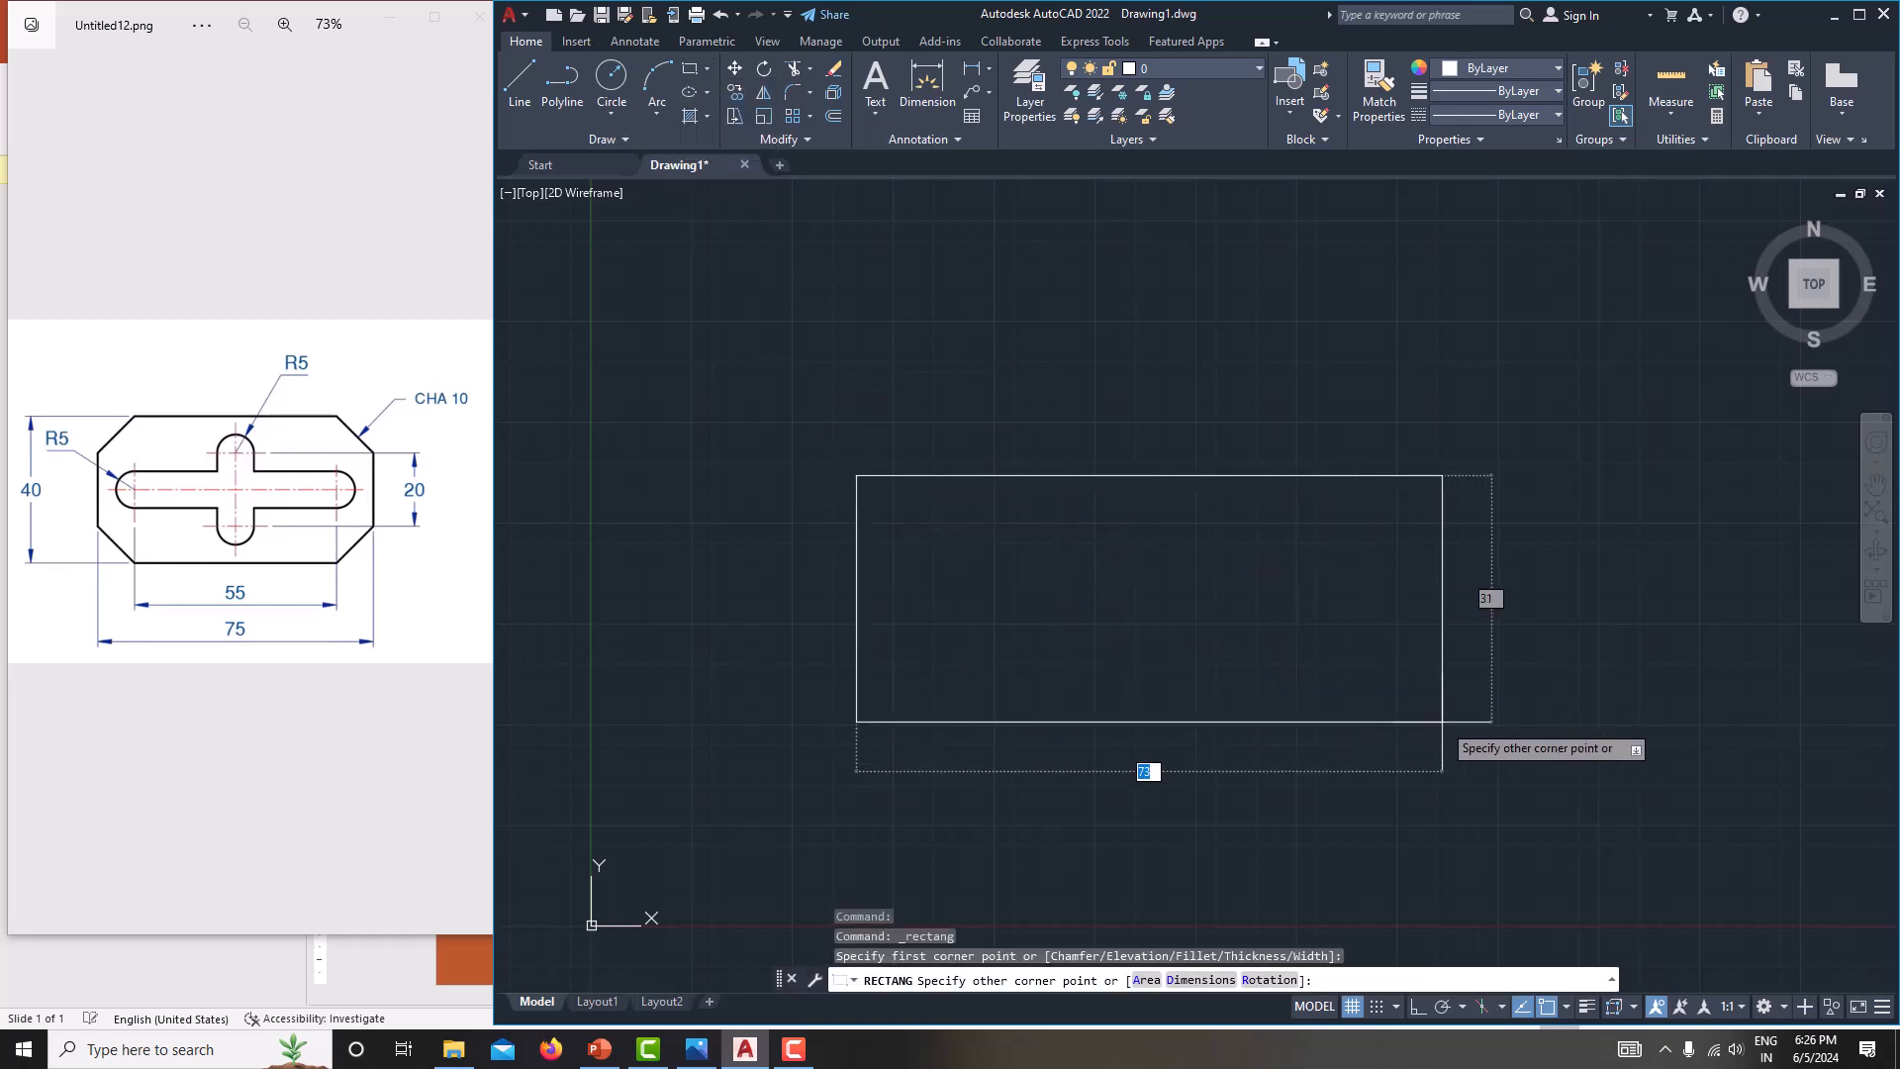
{"action": "type", "text": "75"}
{"action": "key", "text": "Tab"}
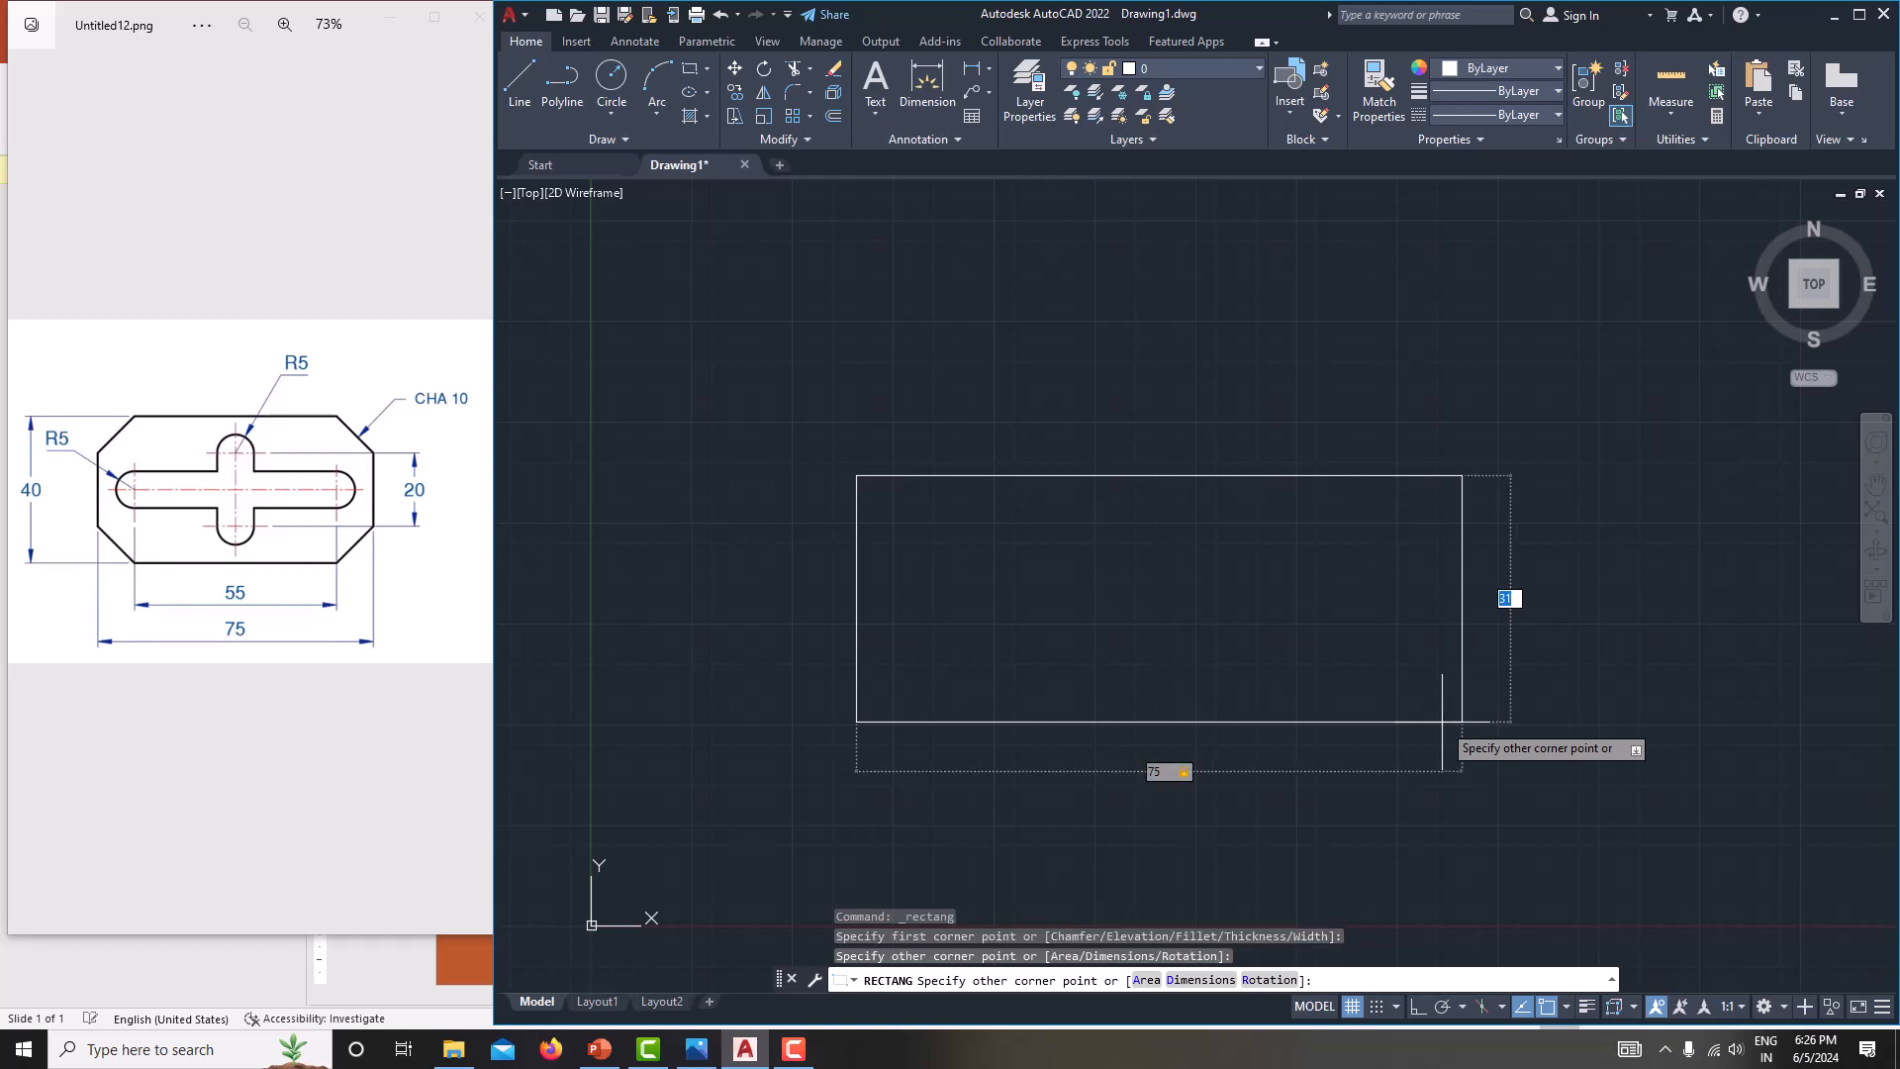
{"action": "type", "text": "40"}
{"action": "key", "text": "Return"}
{"action": "middle_click_drag", "start_coordinate": [1322, 658], "coordinate": [1272, 612]}
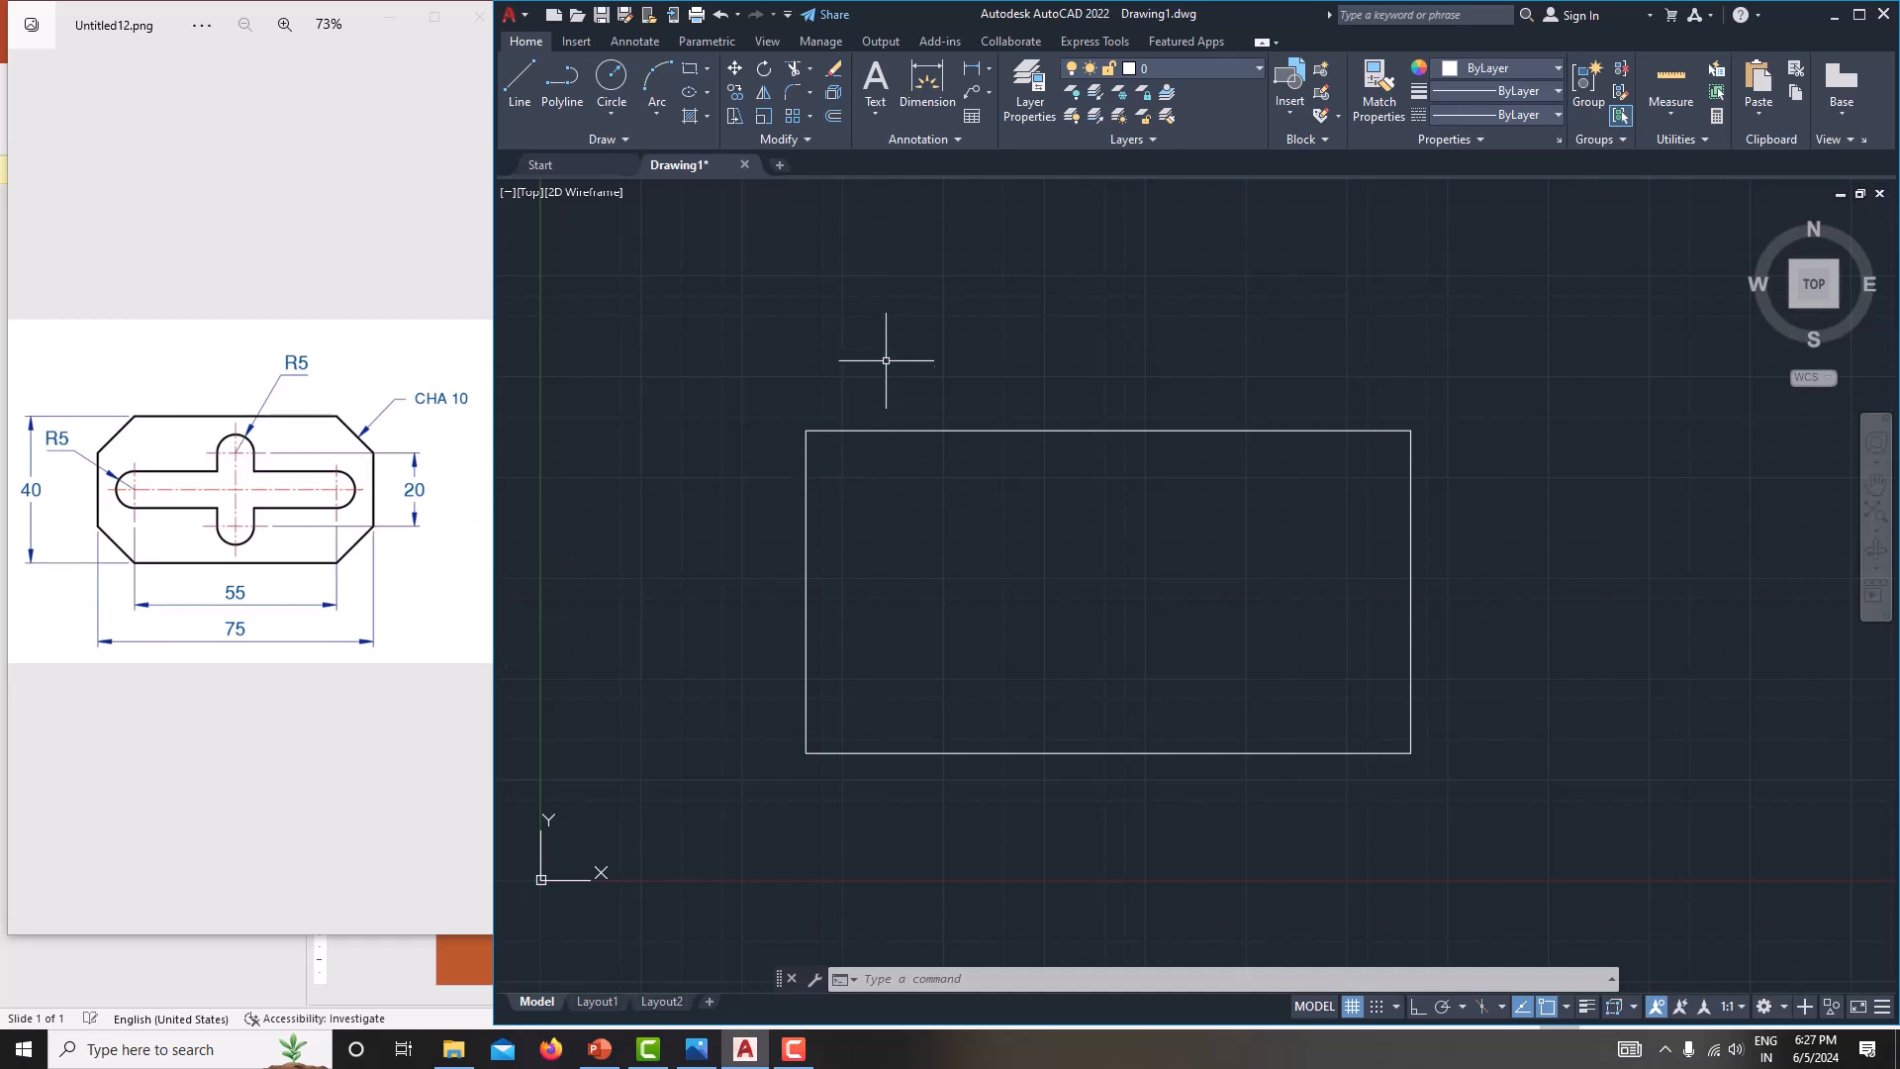
- Chamfer all four corners of the plate outline at once as a polyline, with both chamfer distances set to 10 mm
{"action": "left_click", "coordinate": [808, 93]}
{"action": "left_click", "coordinate": [809, 93]}
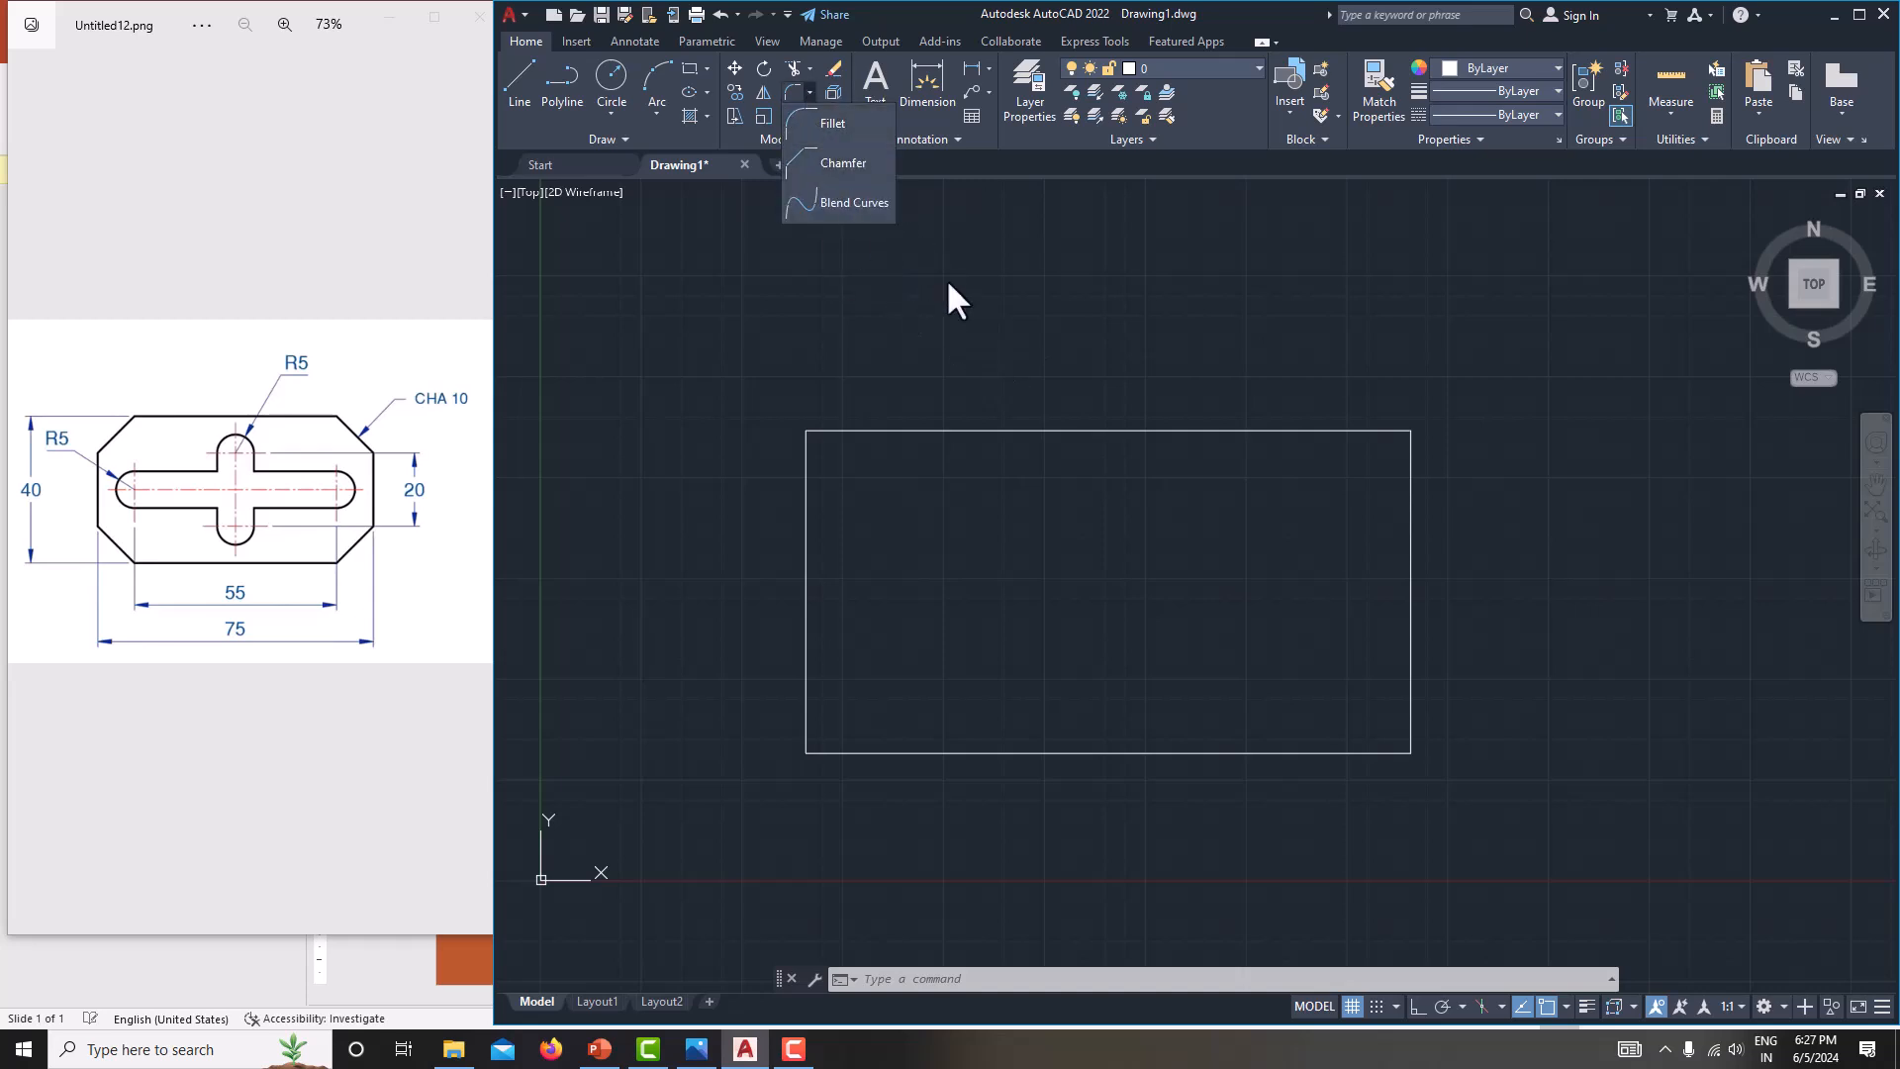
{"action": "left_click", "coordinate": [841, 162]}
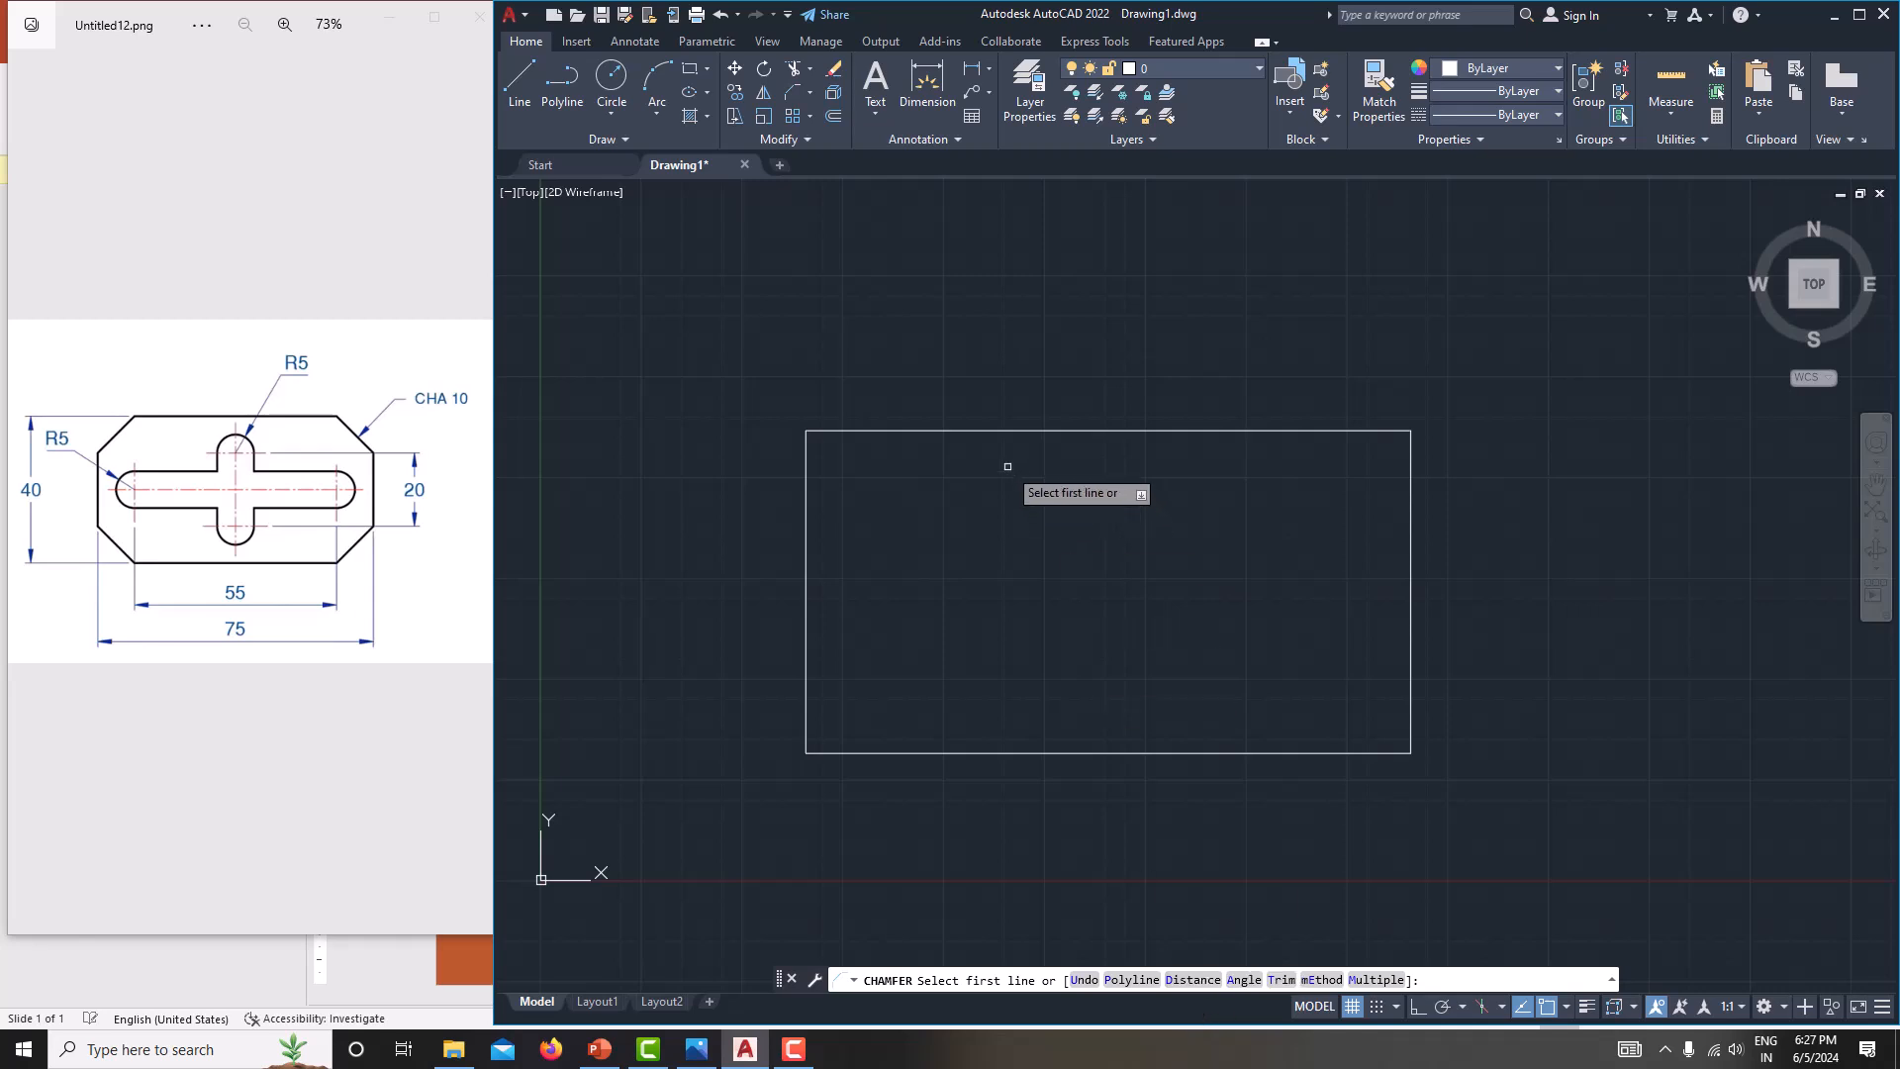
{"action": "type", "text": "d"}
{"action": "key", "text": "Return"}
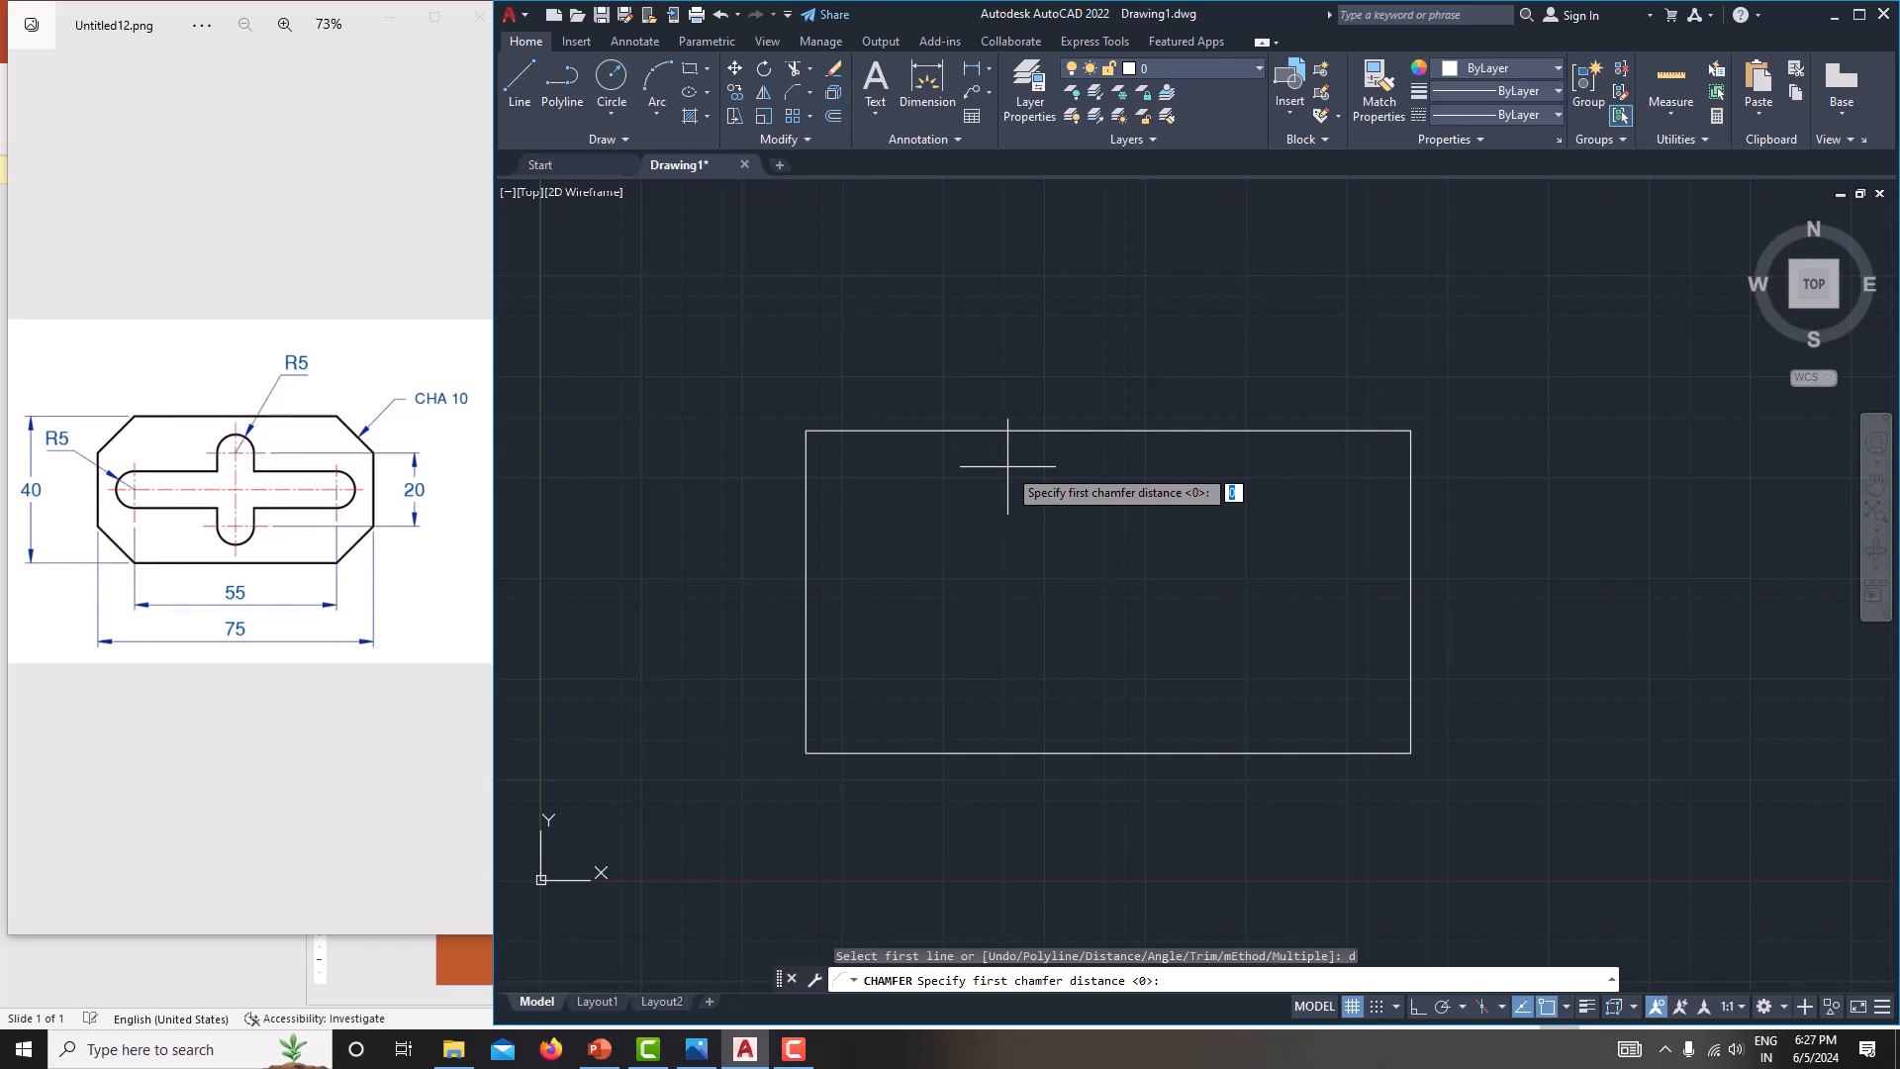
{"action": "type", "text": "10"}
{"action": "key", "text": "Return"}
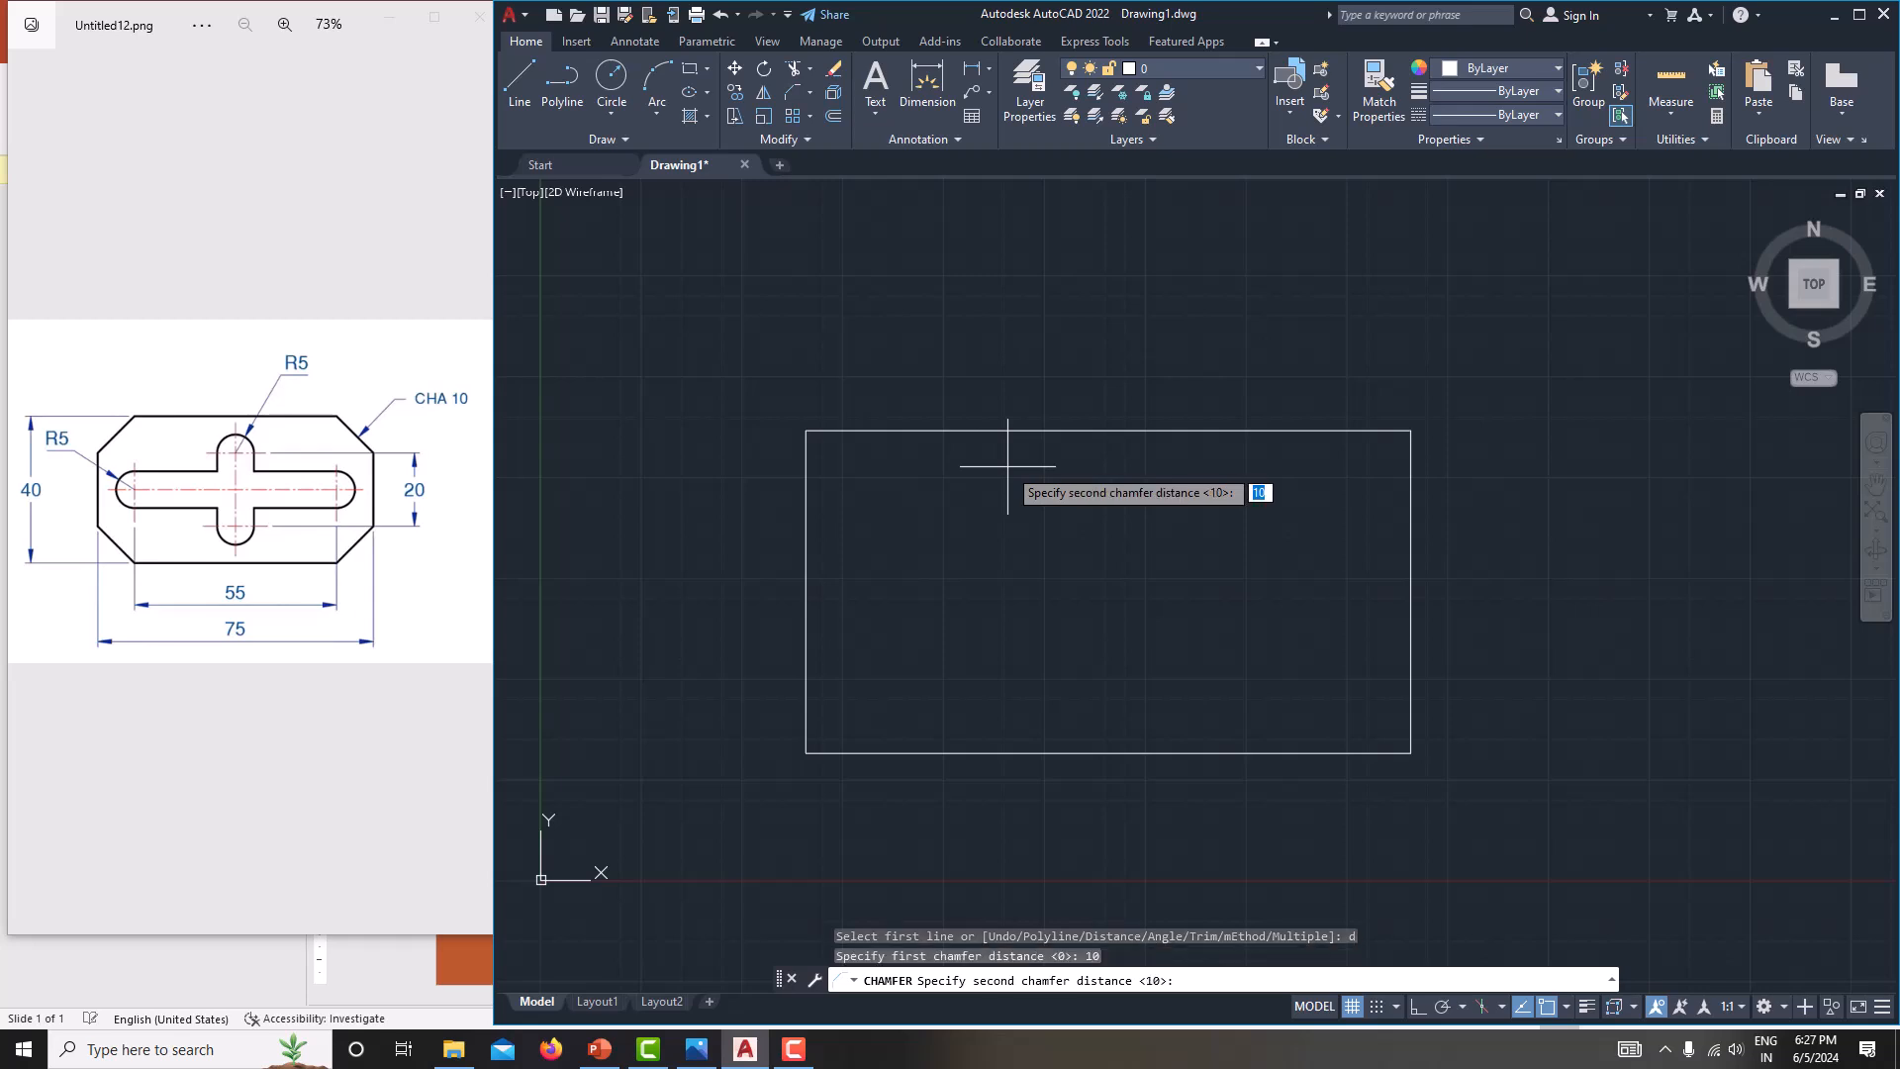
{"action": "type", "text": "10"}
{"action": "key", "text": "Return"}
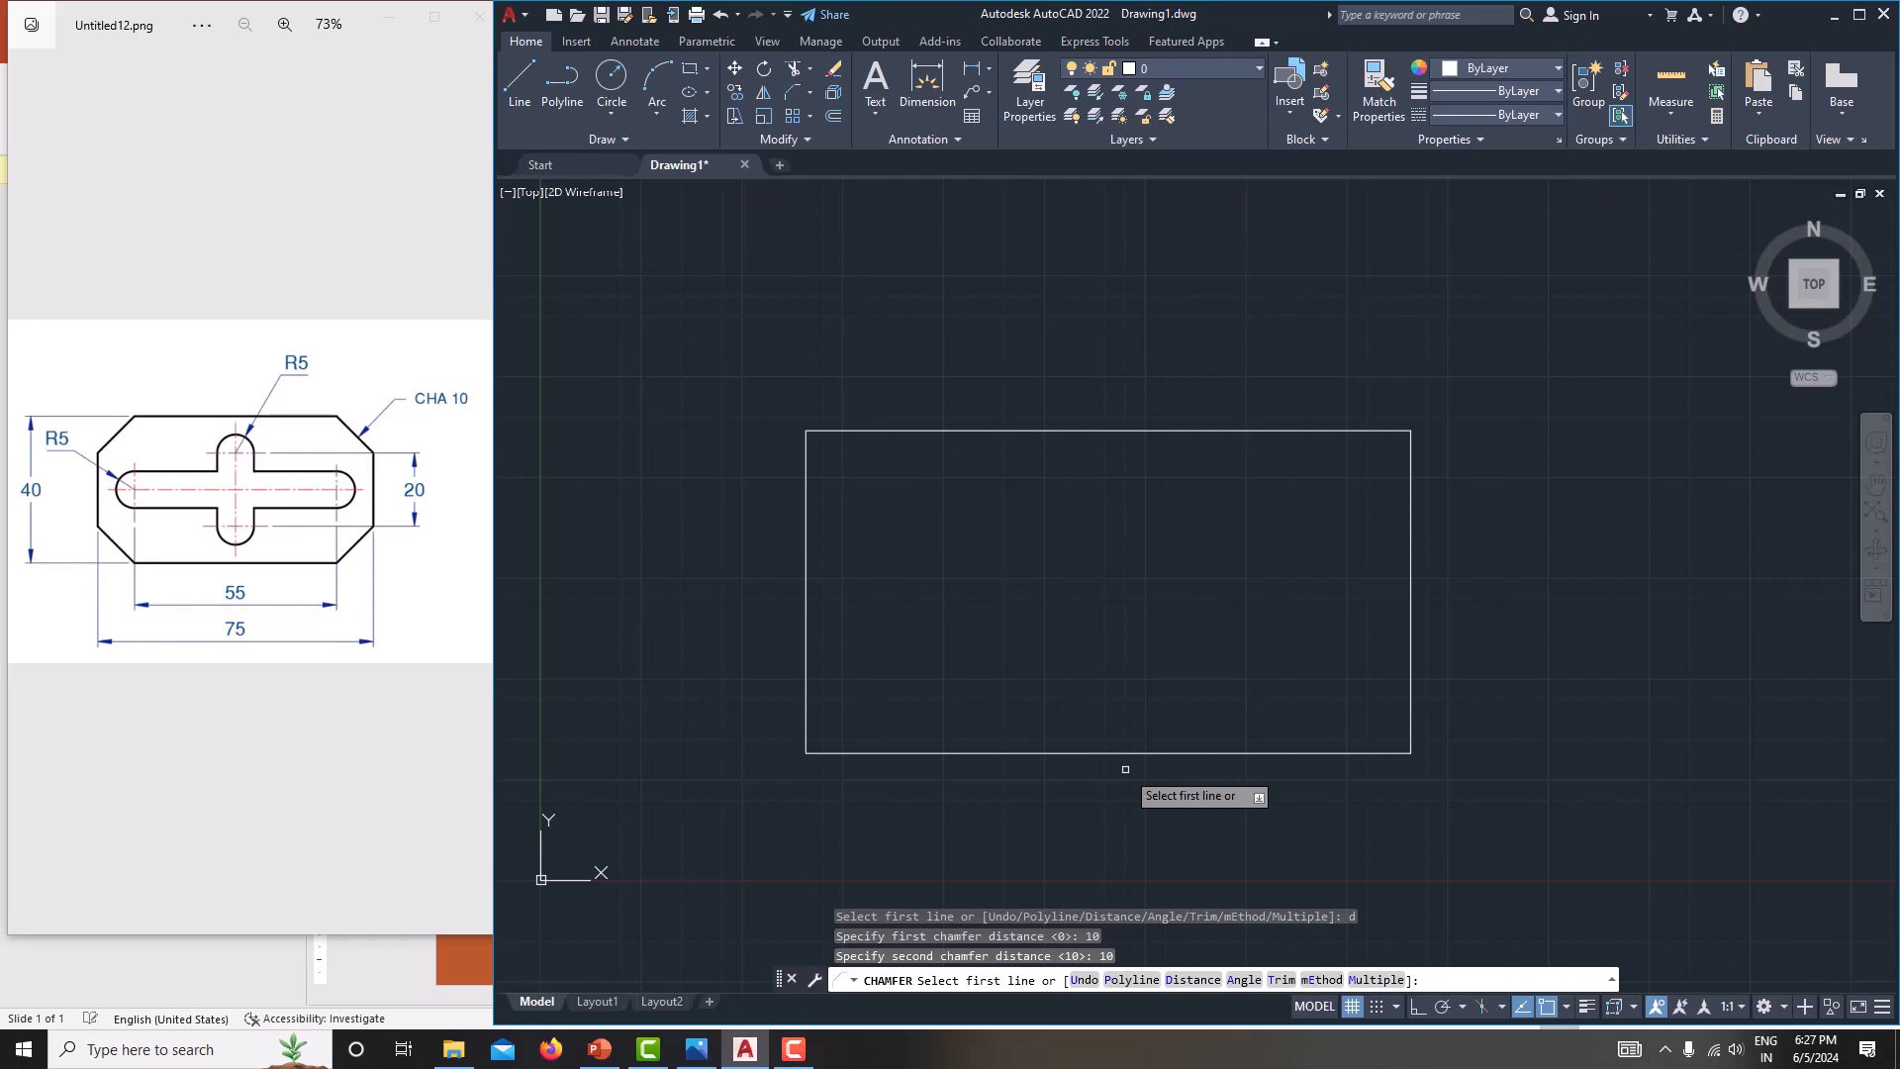
{"action": "type", "text": "p"}
{"action": "key", "text": "Return"}
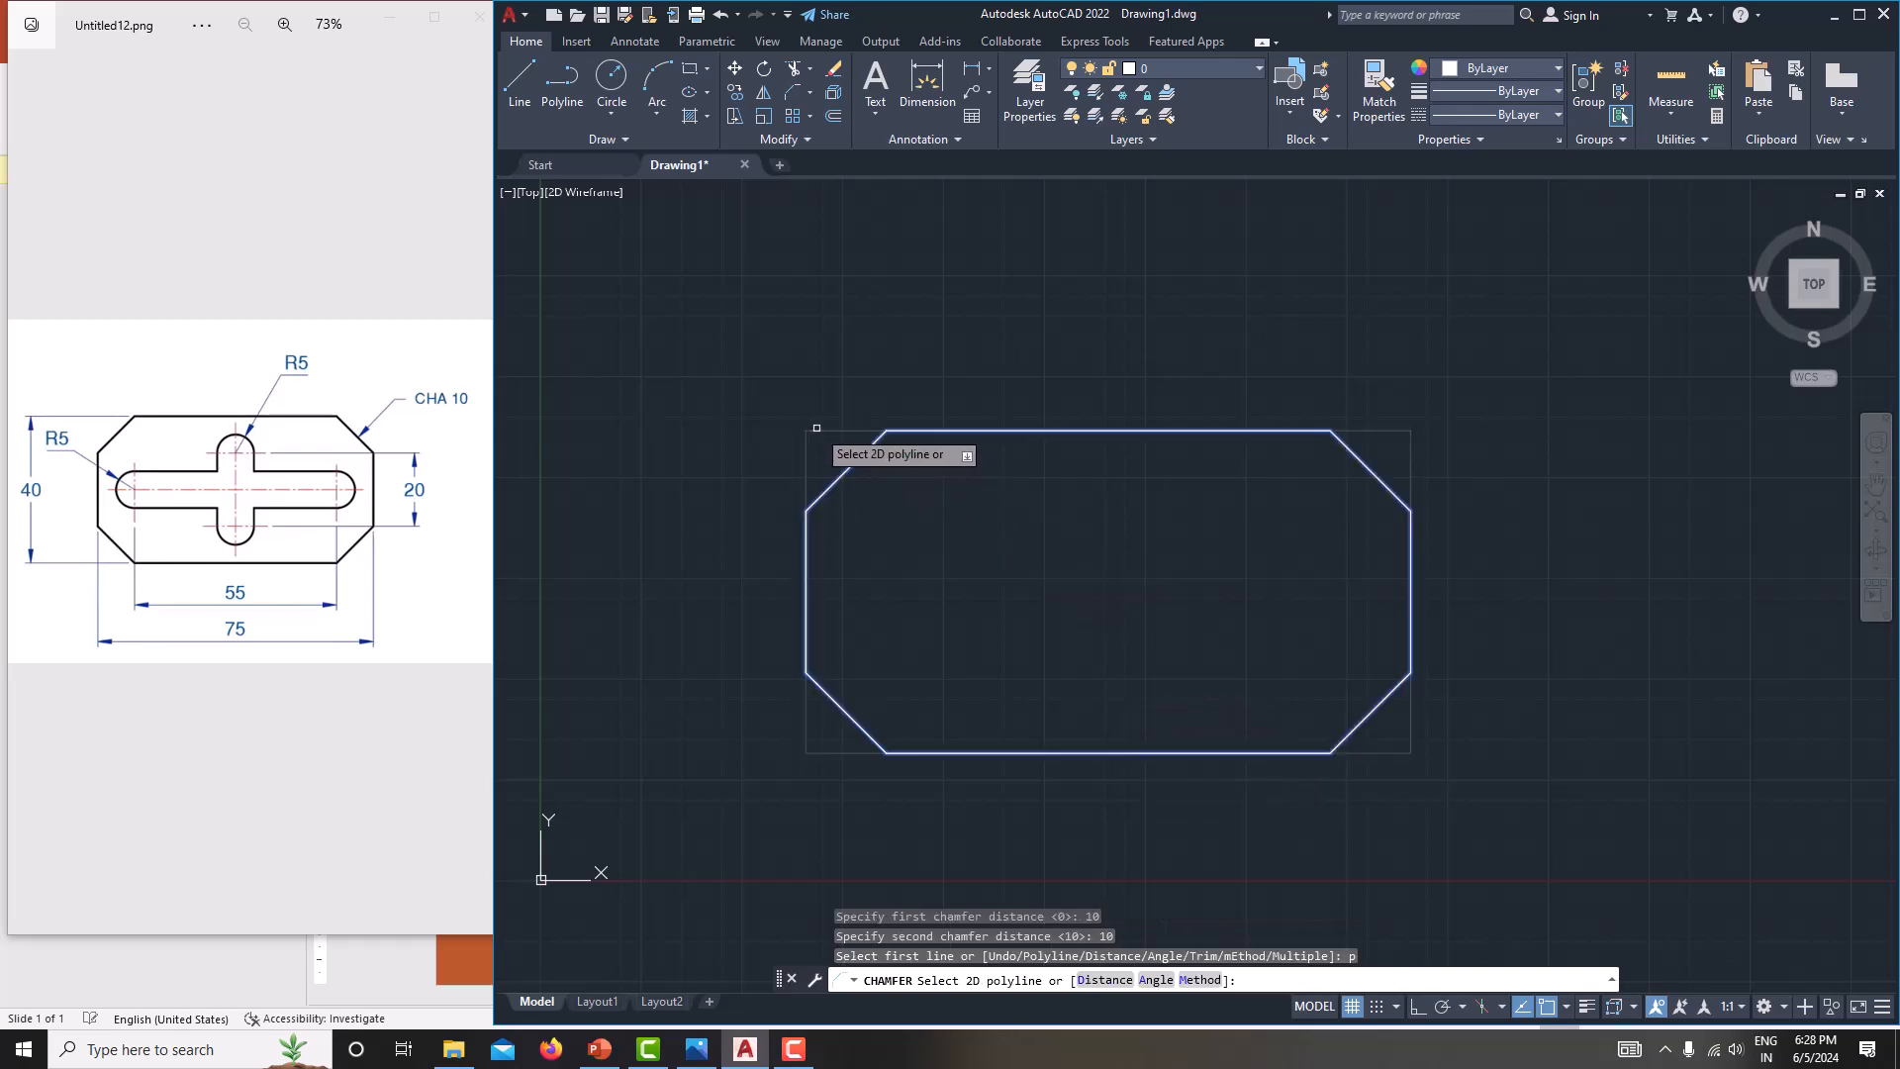
{"action": "left_click", "coordinate": [815, 427]}
{"action": "mouse_move", "coordinate": [980, 542]}
{"action": "middle_mouse_down"}
{"action": "mouse_move", "coordinate": [956, 510]}
{"action": "mouse_move", "coordinate": [932, 548]}
{"action": "middle_mouse_up"}
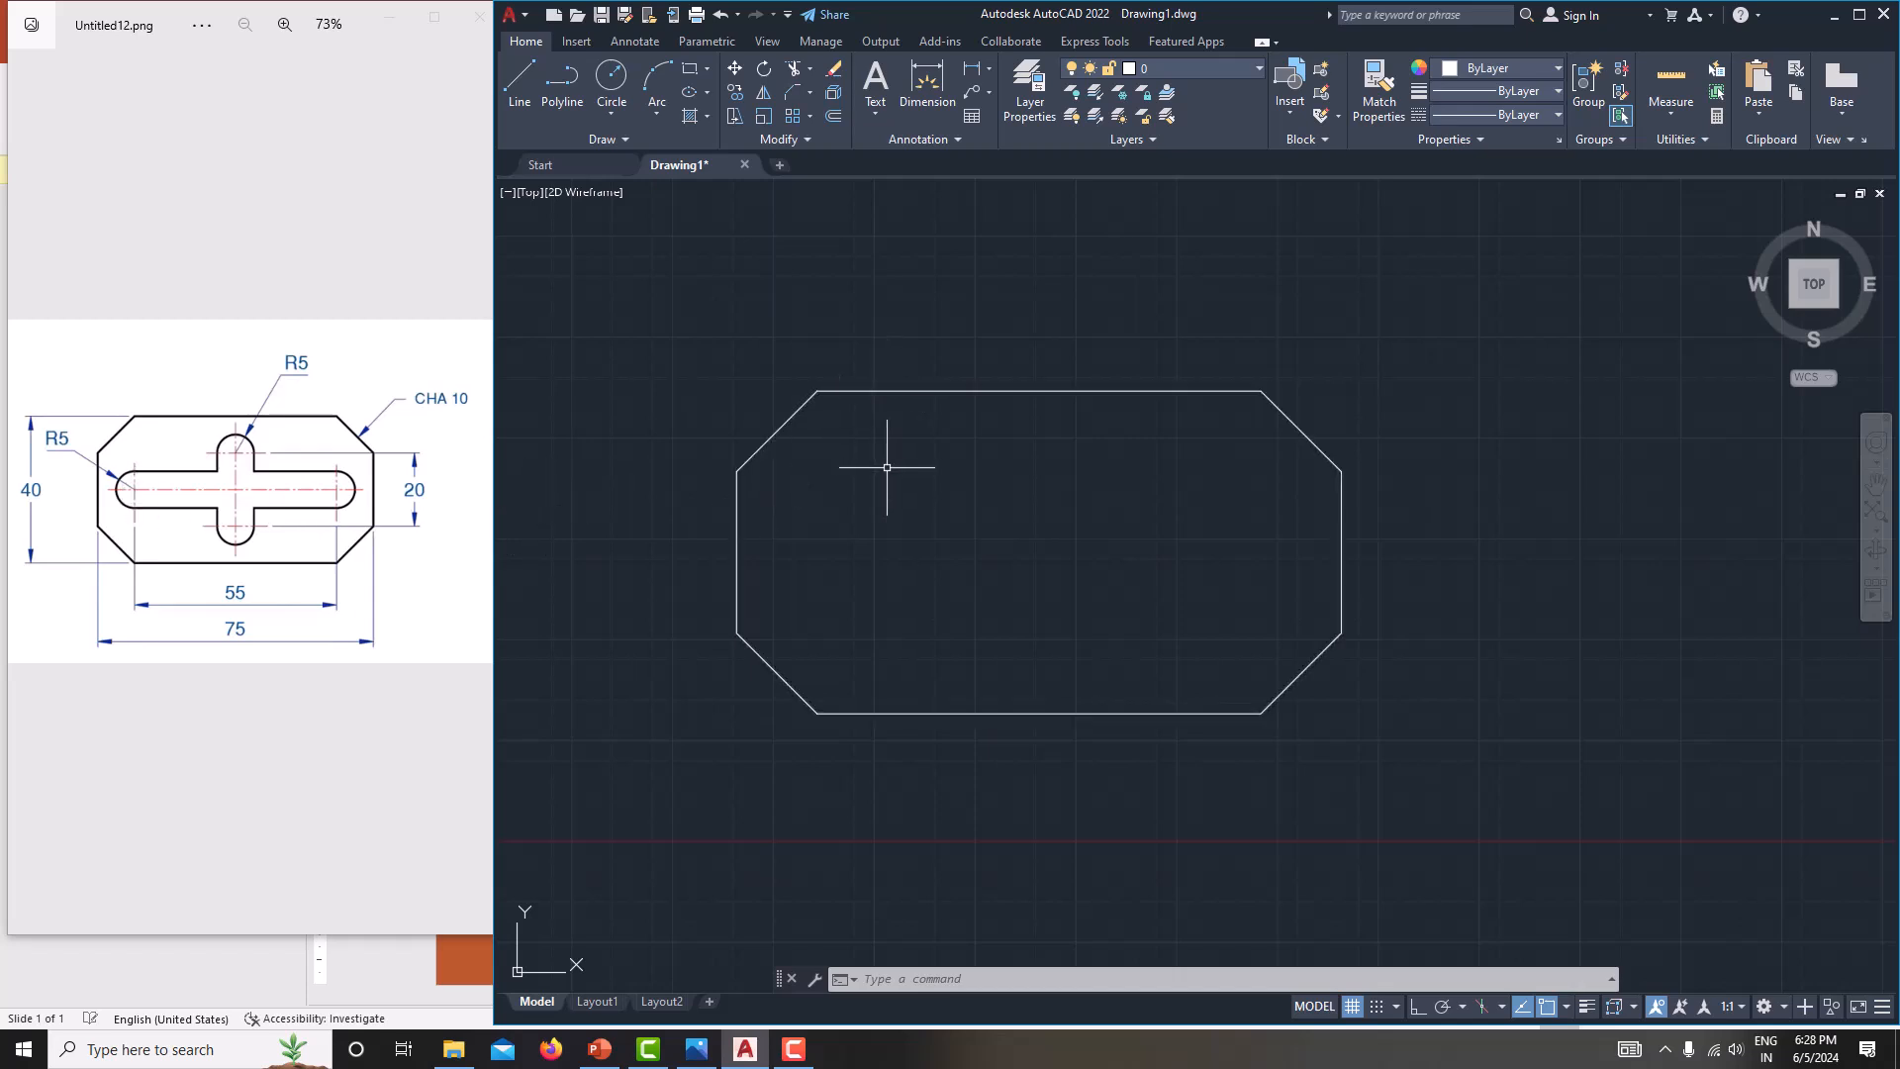
- Draw a 55 by 10 mm rectangle in the empty space to the right of the chamfered plate
{"action": "left_click", "coordinate": [691, 65]}
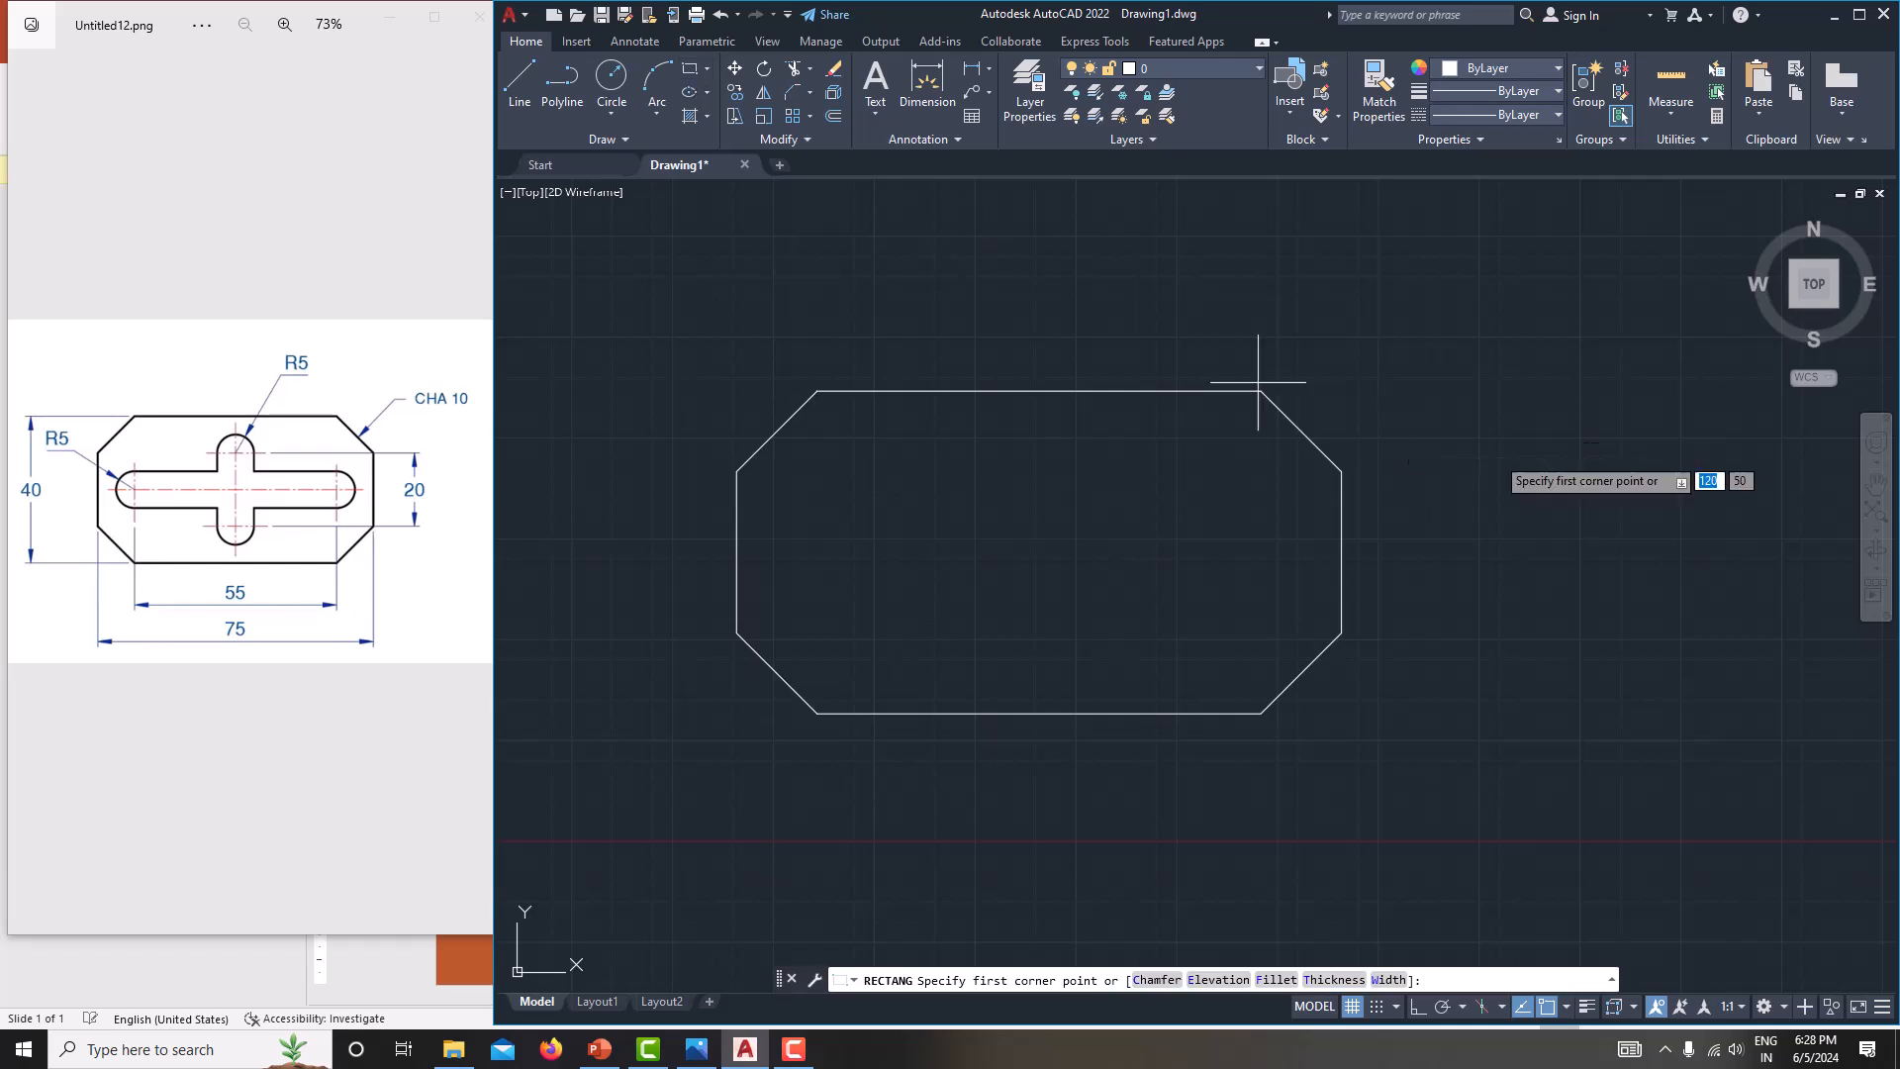
{"action": "left_click", "coordinate": [1433, 386]}
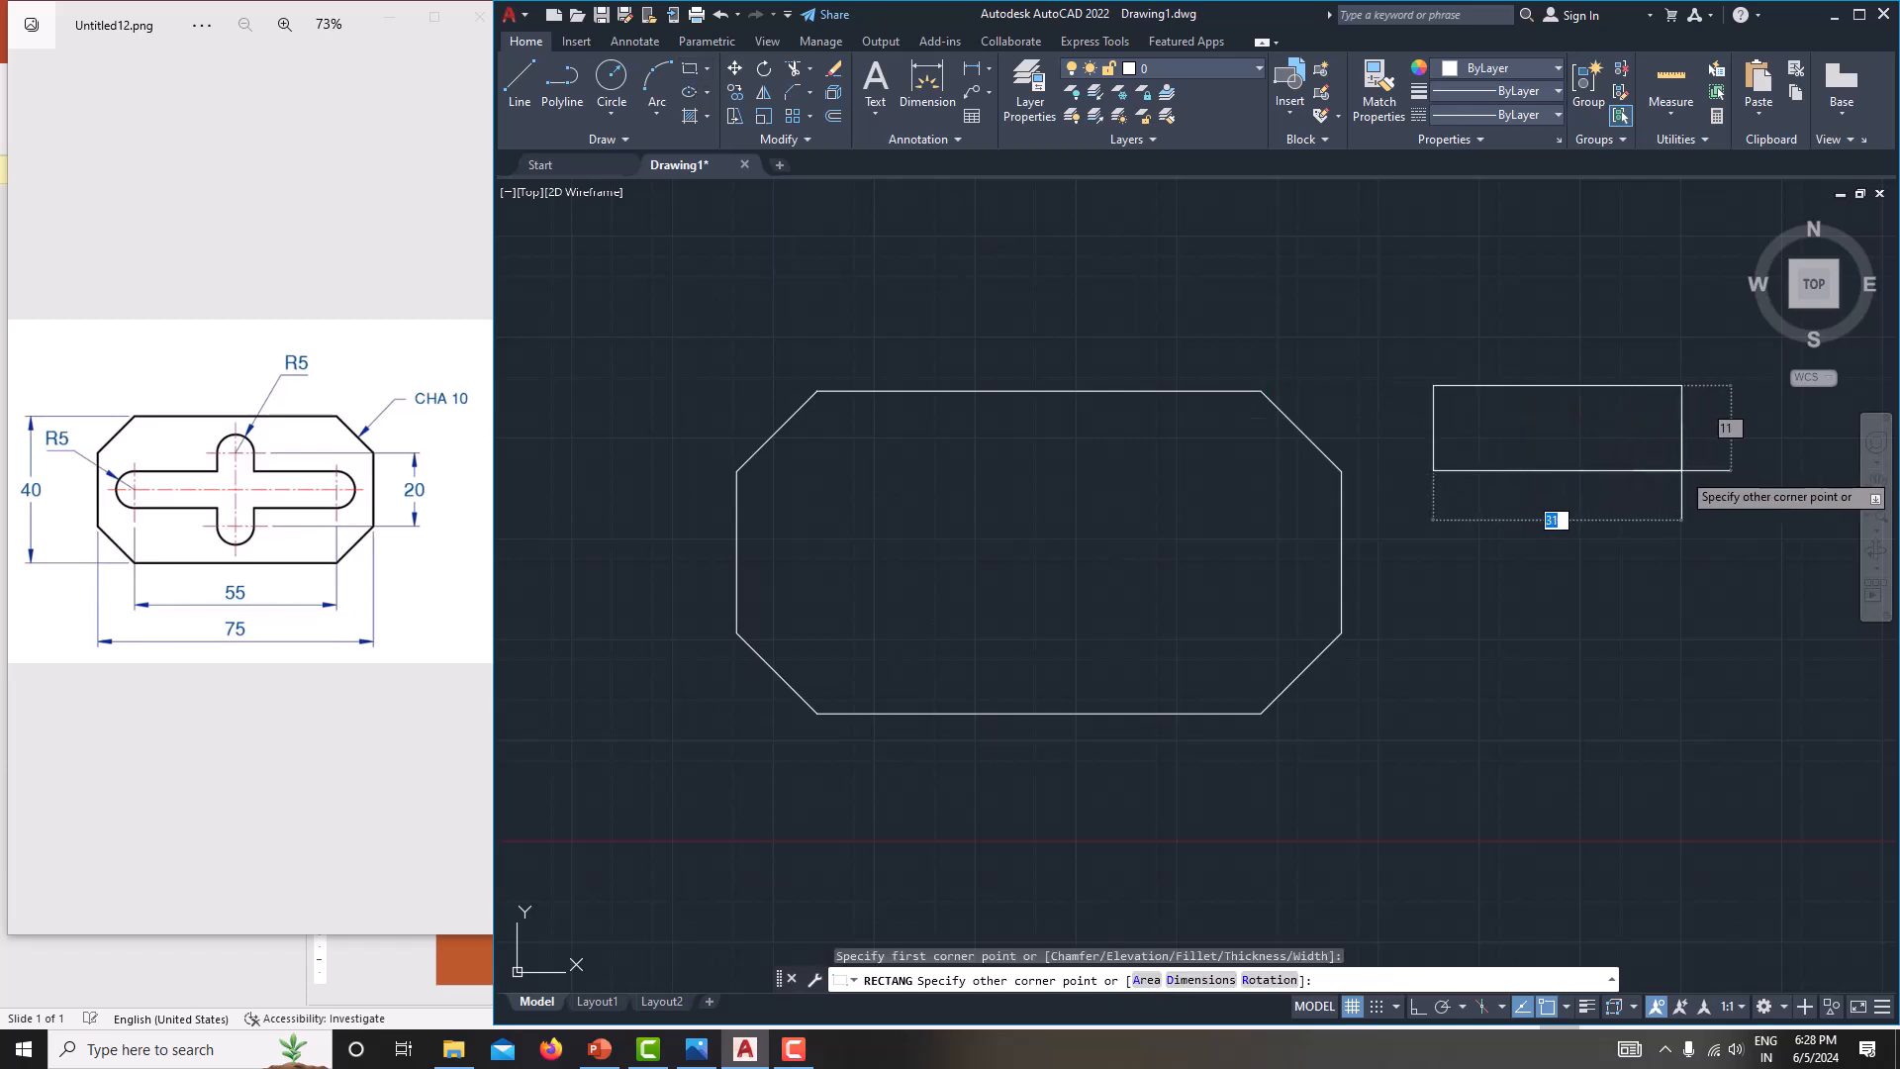
{"action": "type", "text": "55"}
{"action": "key", "text": "Tab"}
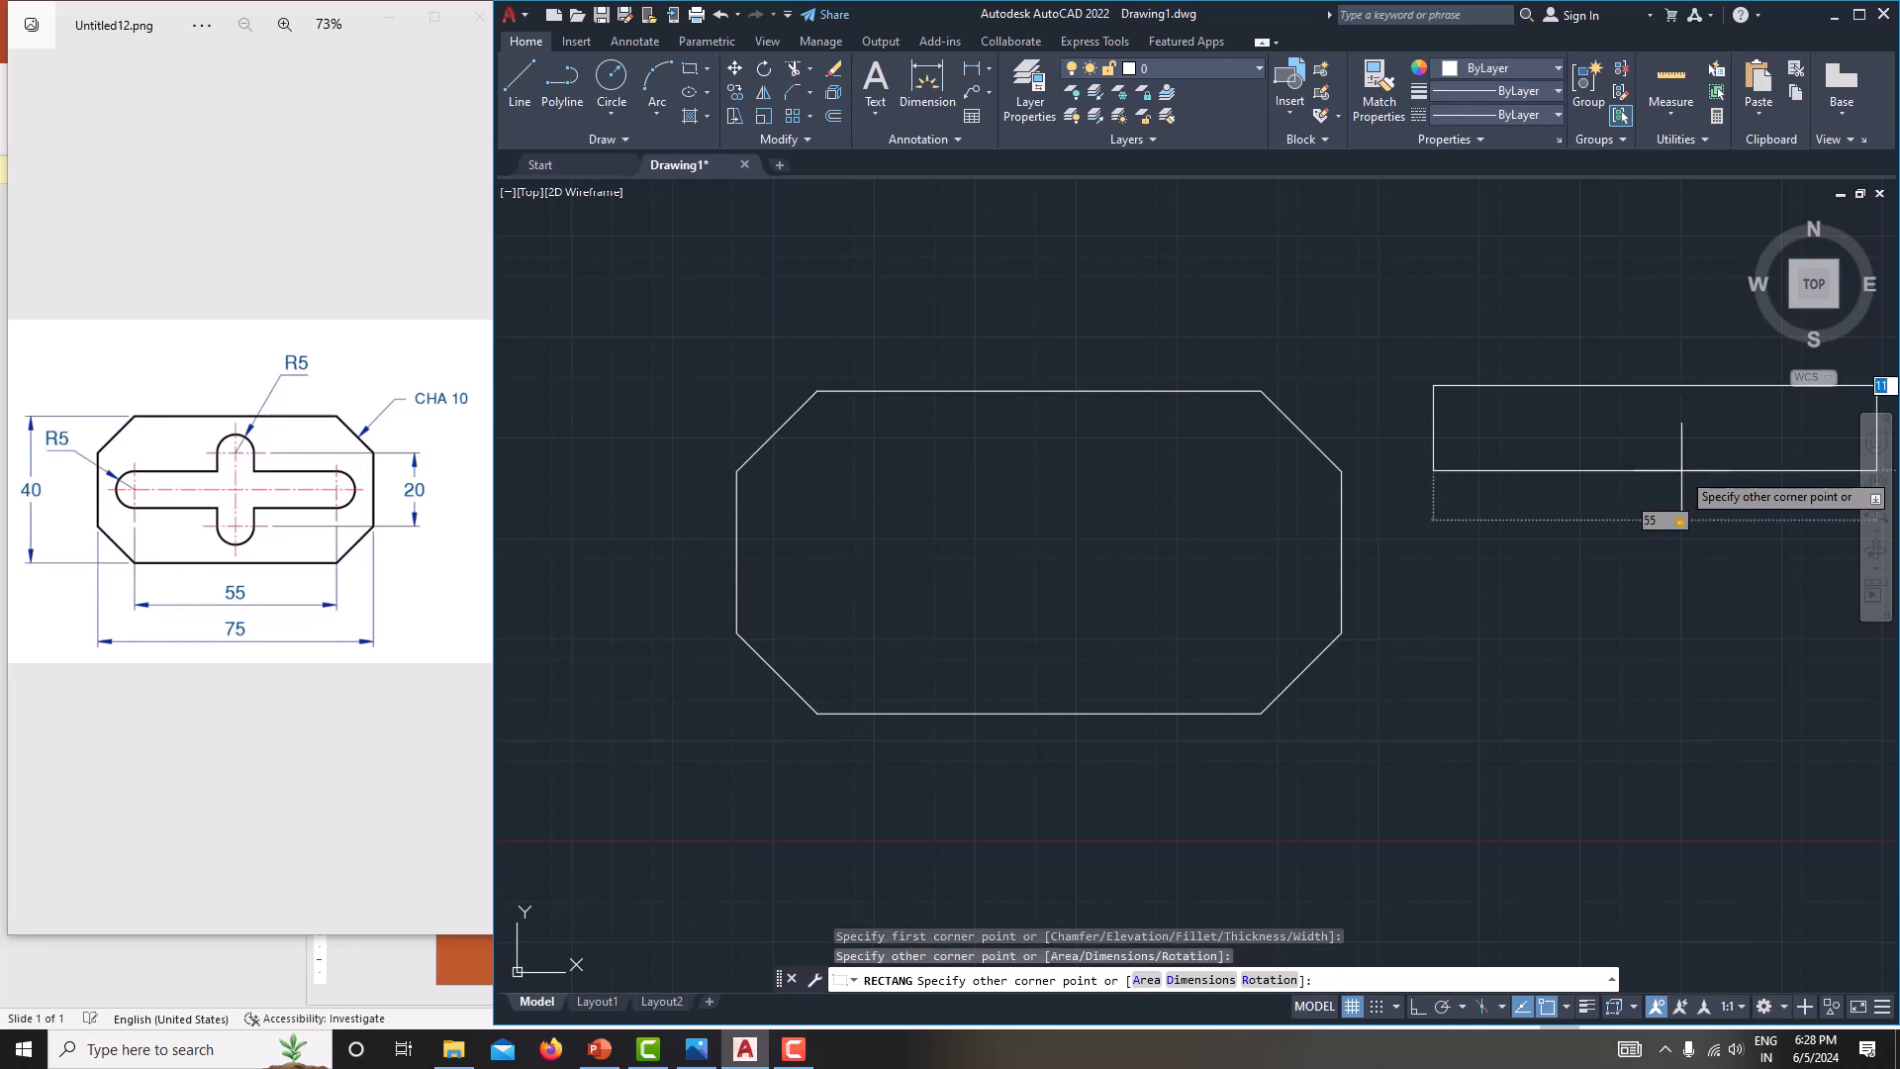
{"action": "type", "text": "10"}
{"action": "key", "text": "Return"}
{"action": "scroll", "coordinate": [1530, 522], "scroll_direction": "down", "scroll_amount": 1}
{"action": "scroll", "coordinate": [1561, 494], "scroll_direction": "up", "scroll_amount": 1}
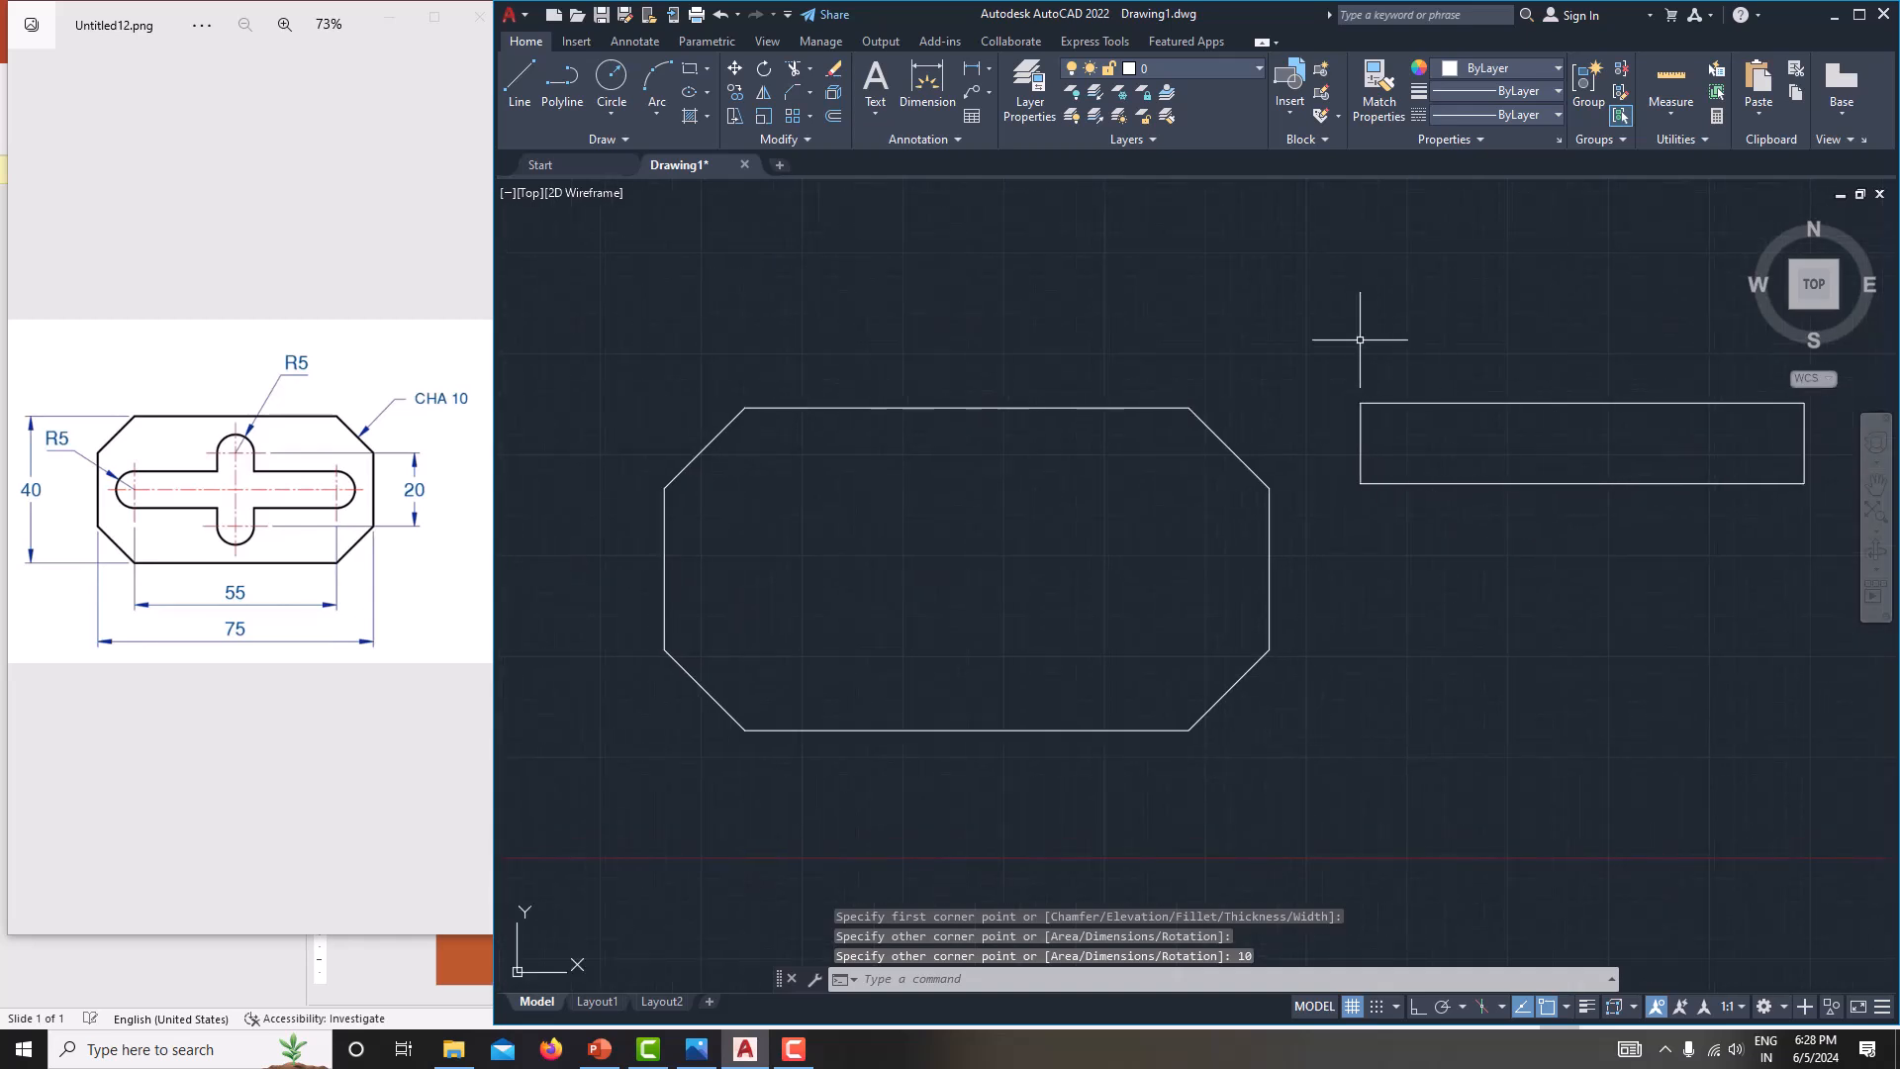
- Move the 55 by 10 mm rectangle by its centre into the plate, about 18 mm below the midpoint of the plate's upper edge
{"action": "left_click", "coordinate": [1405, 394]}
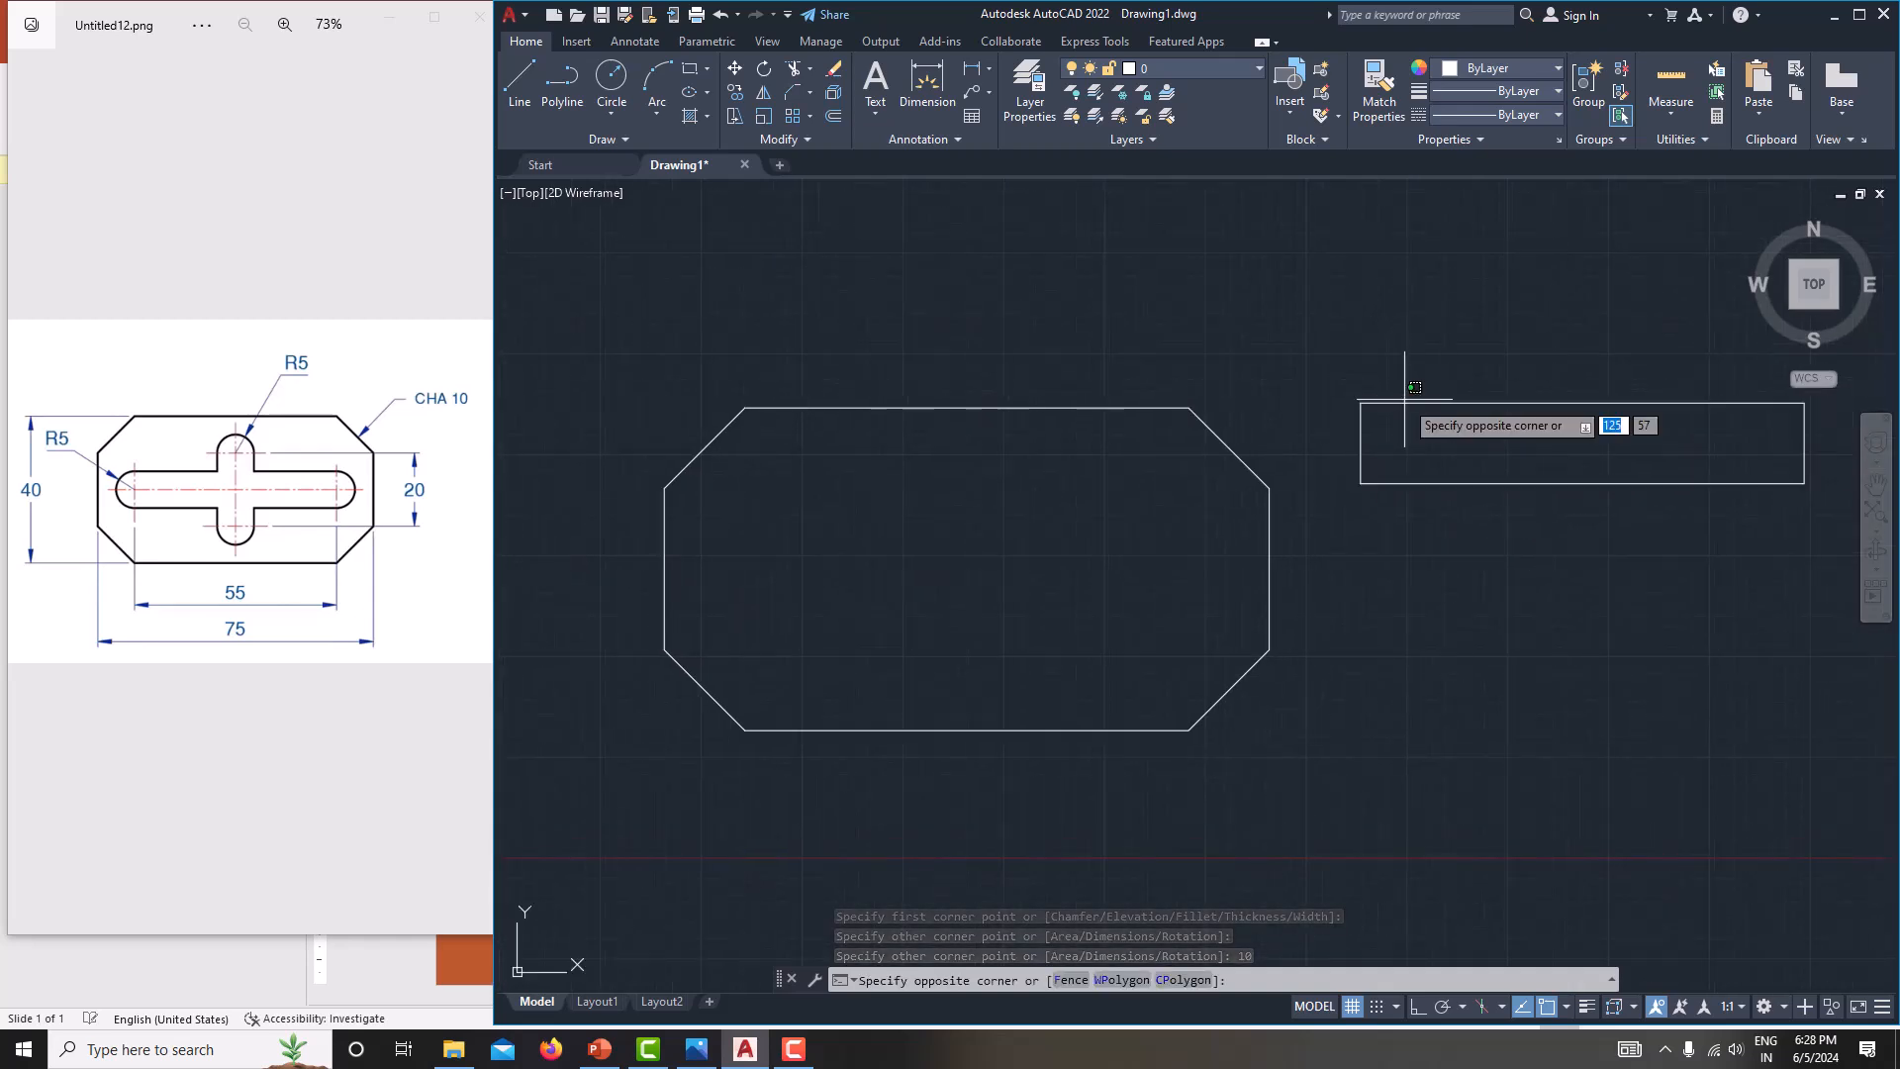
{"action": "left_click", "coordinate": [1470, 401]}
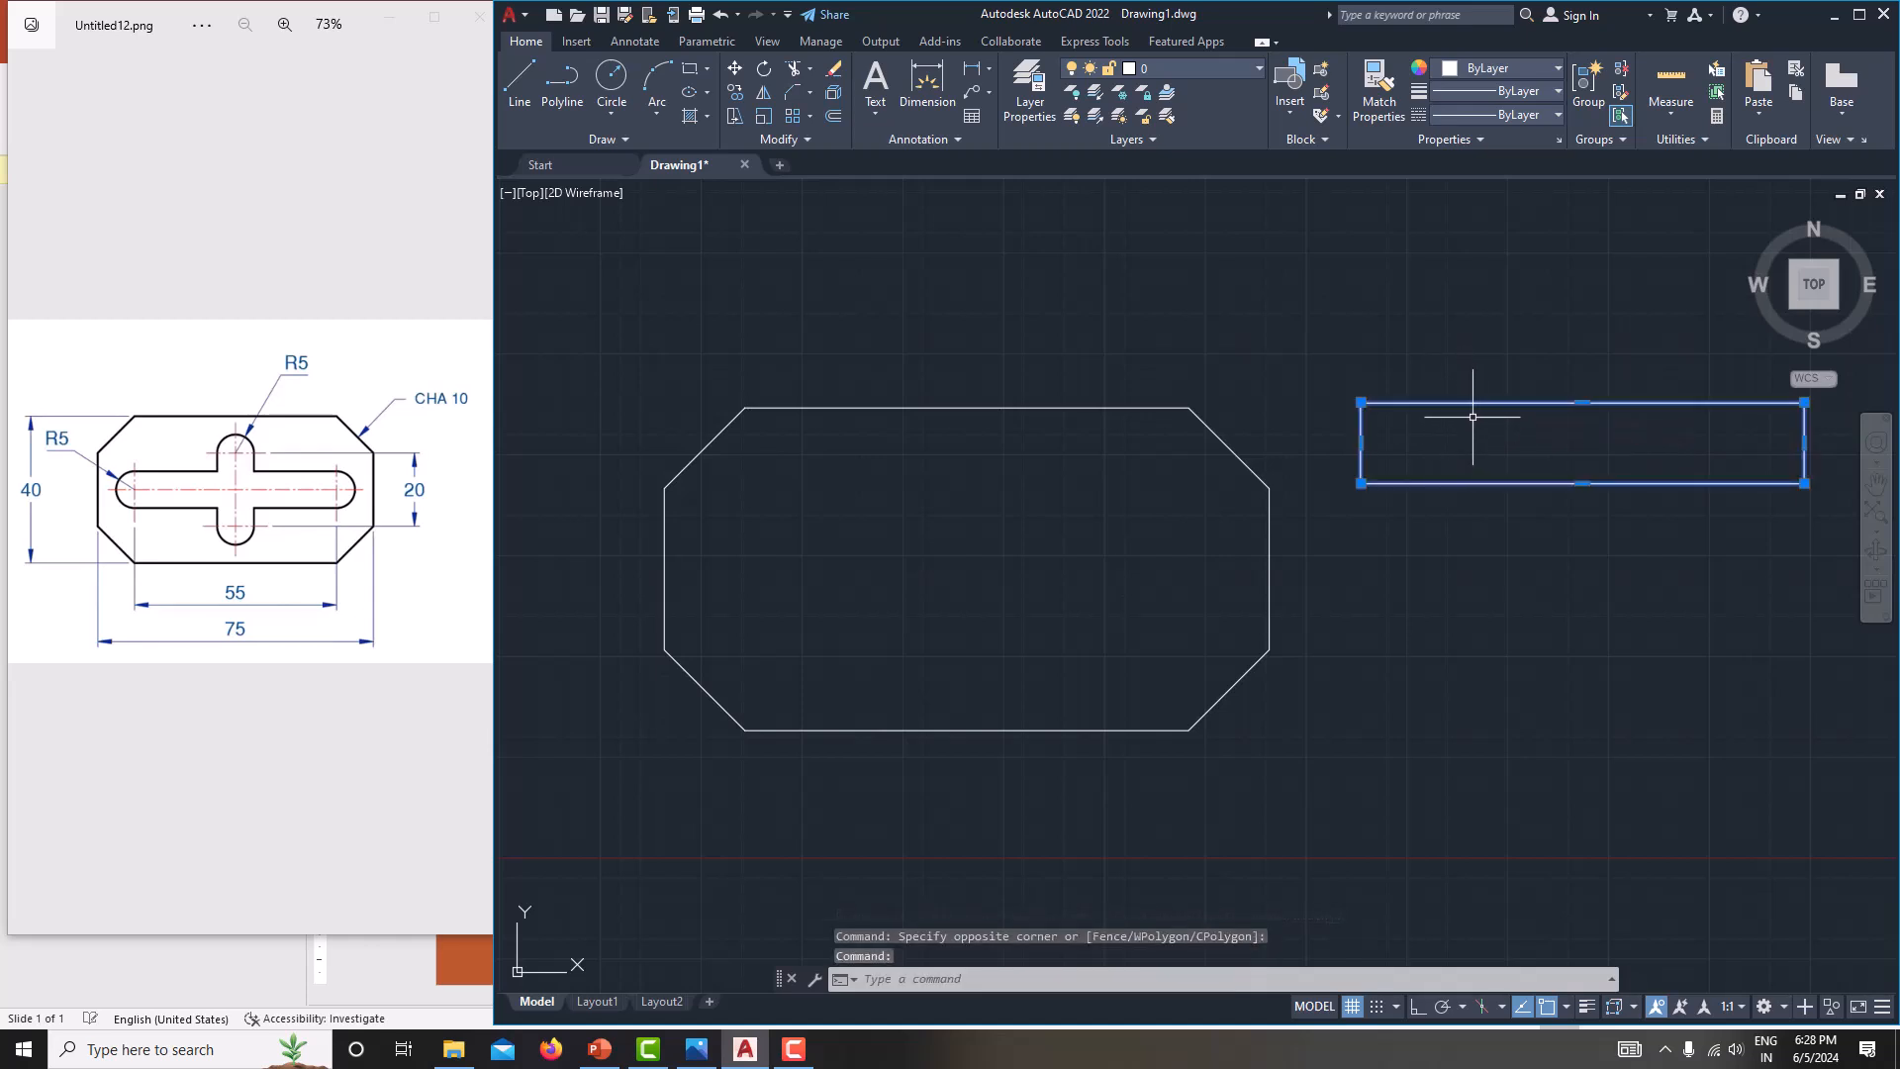
{"action": "left_click", "coordinate": [736, 66]}
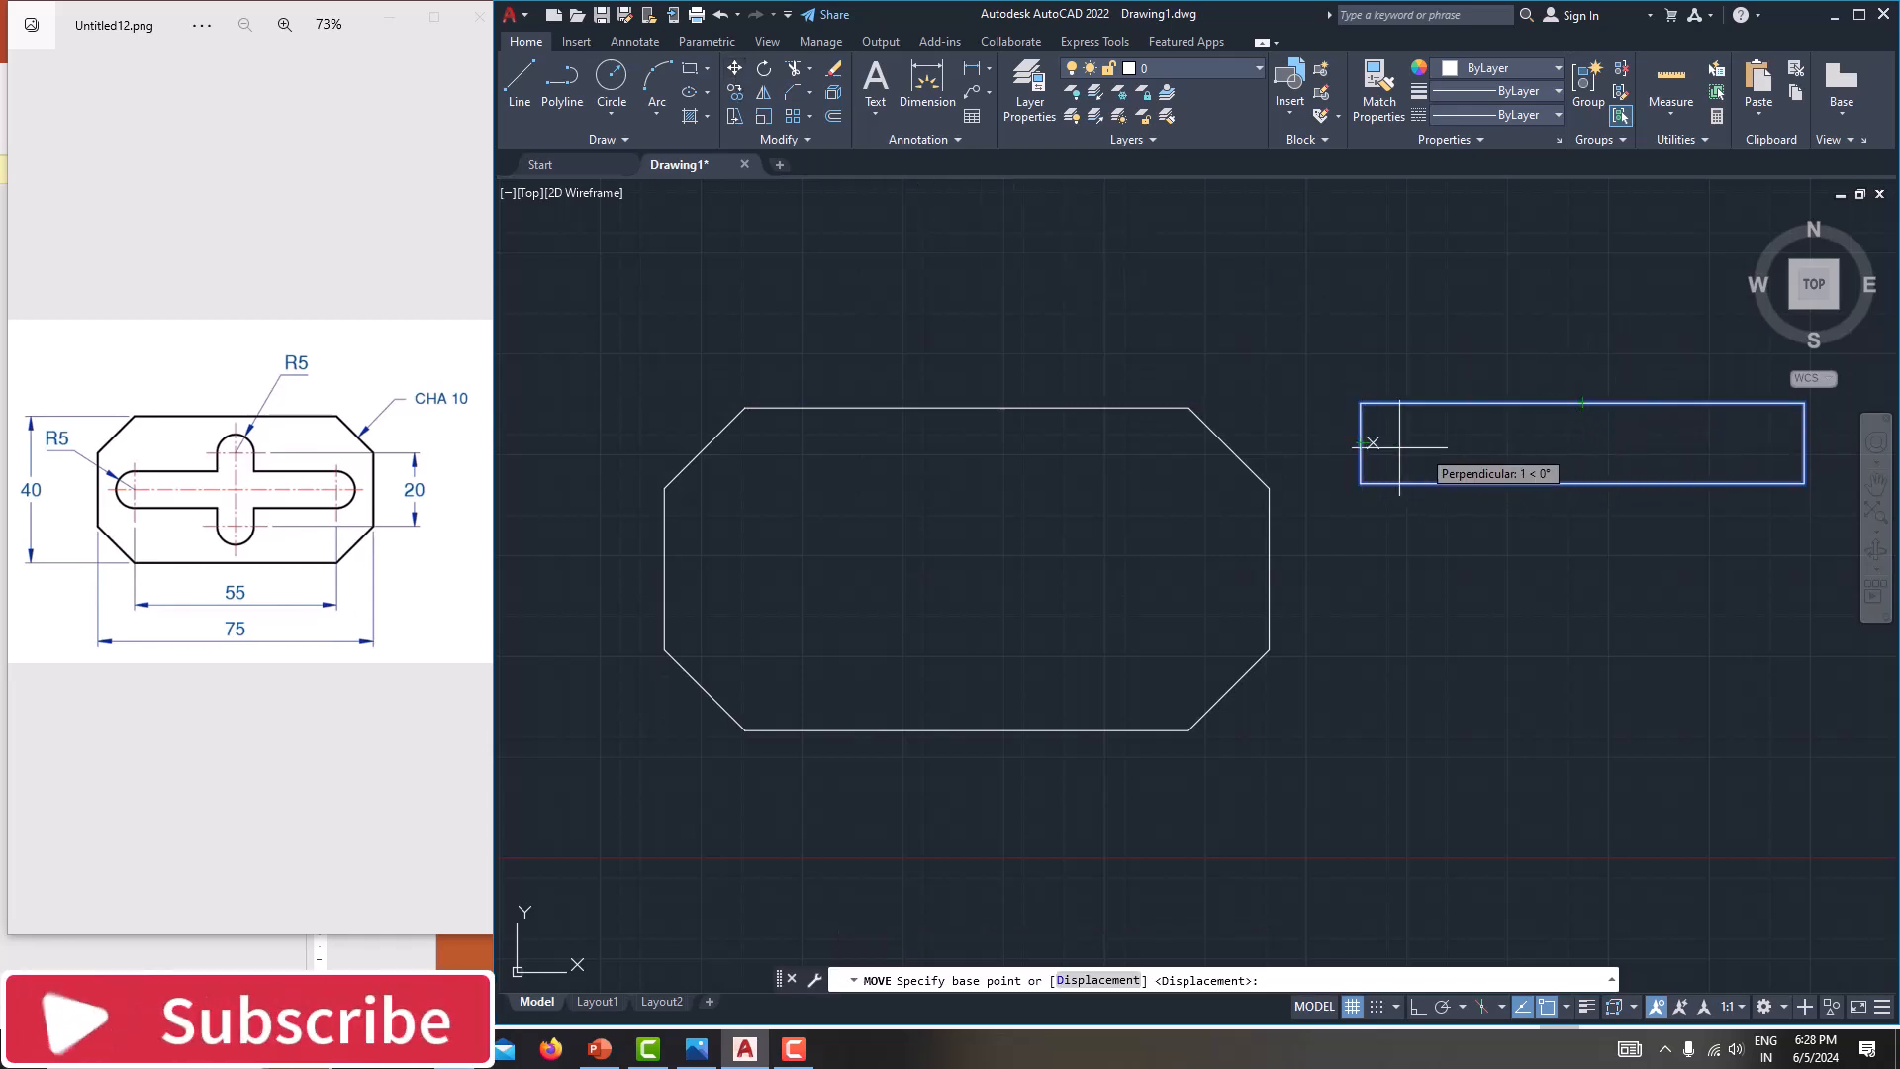
{"action": "left_click", "coordinate": [1583, 442]}
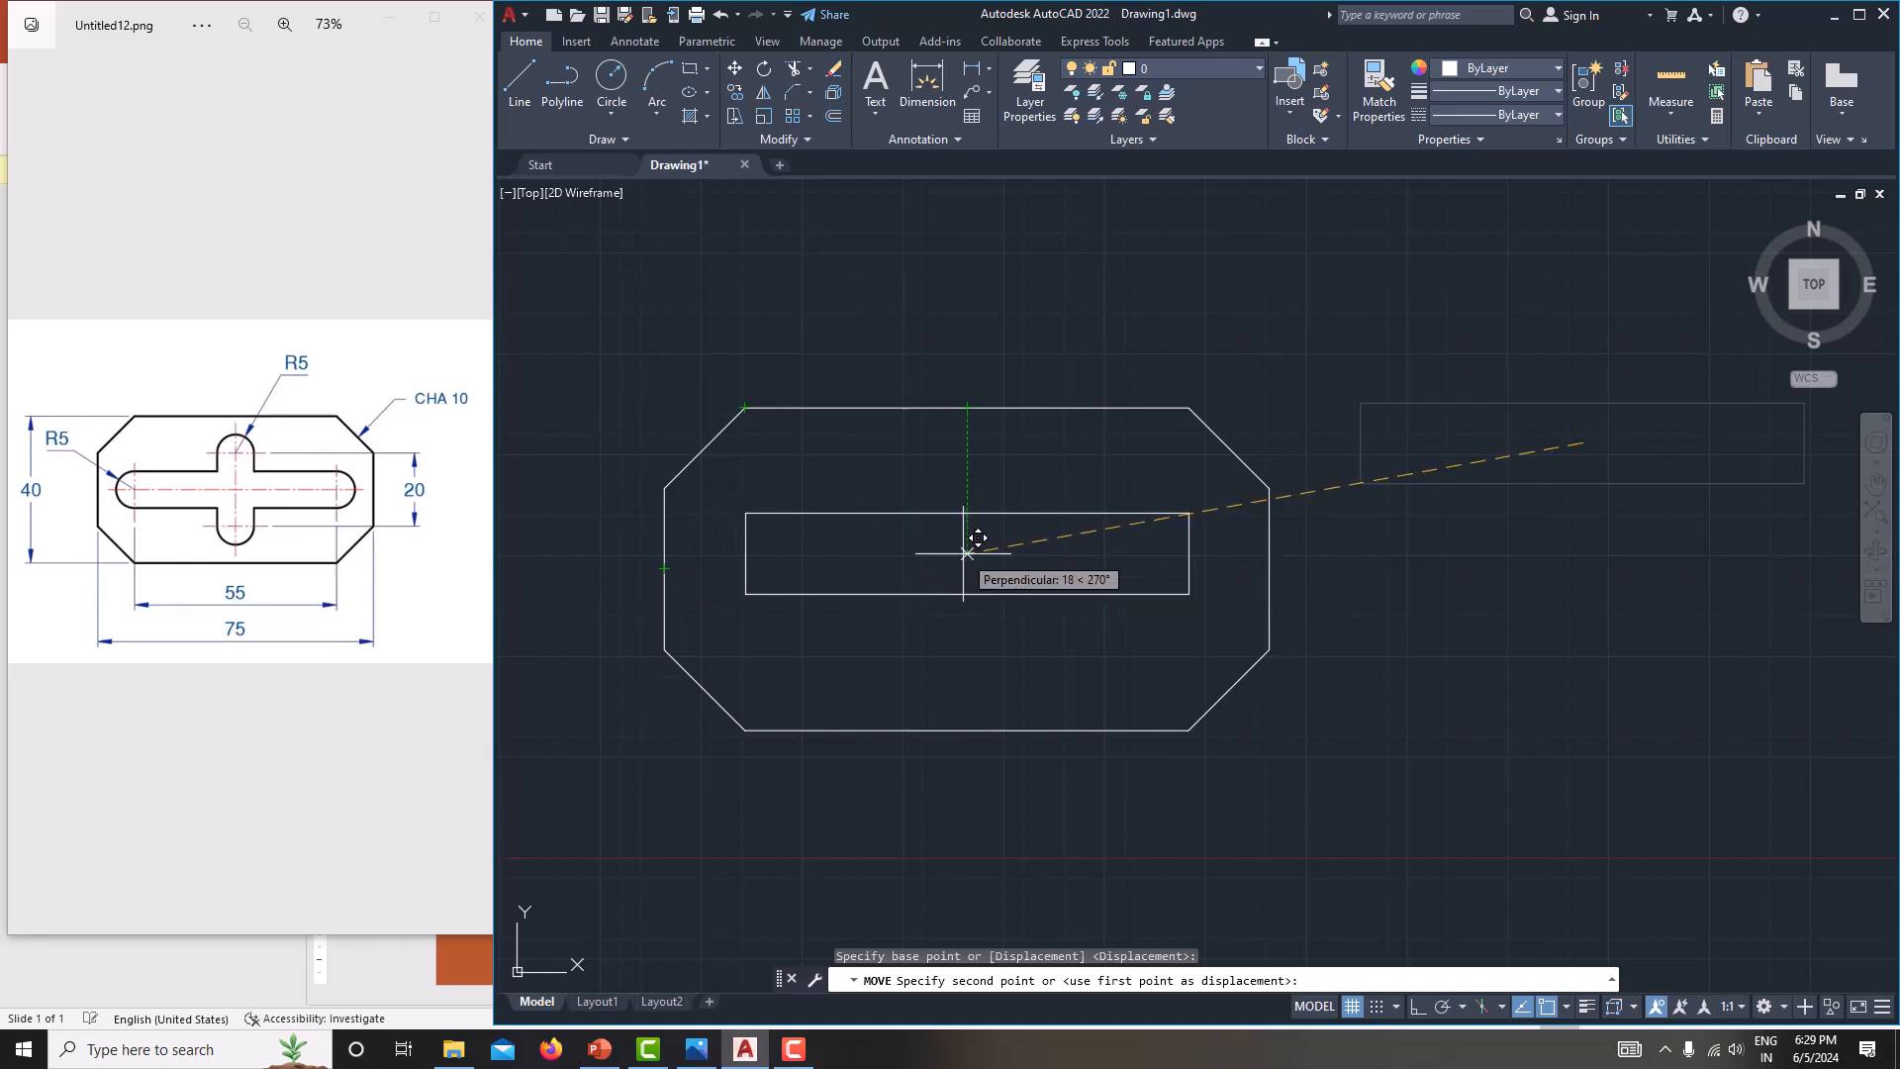
{"action": "left_click", "coordinate": [964, 554]}
{"action": "middle_click_drag", "start_coordinate": [1082, 621], "coordinate": [1109, 628]}
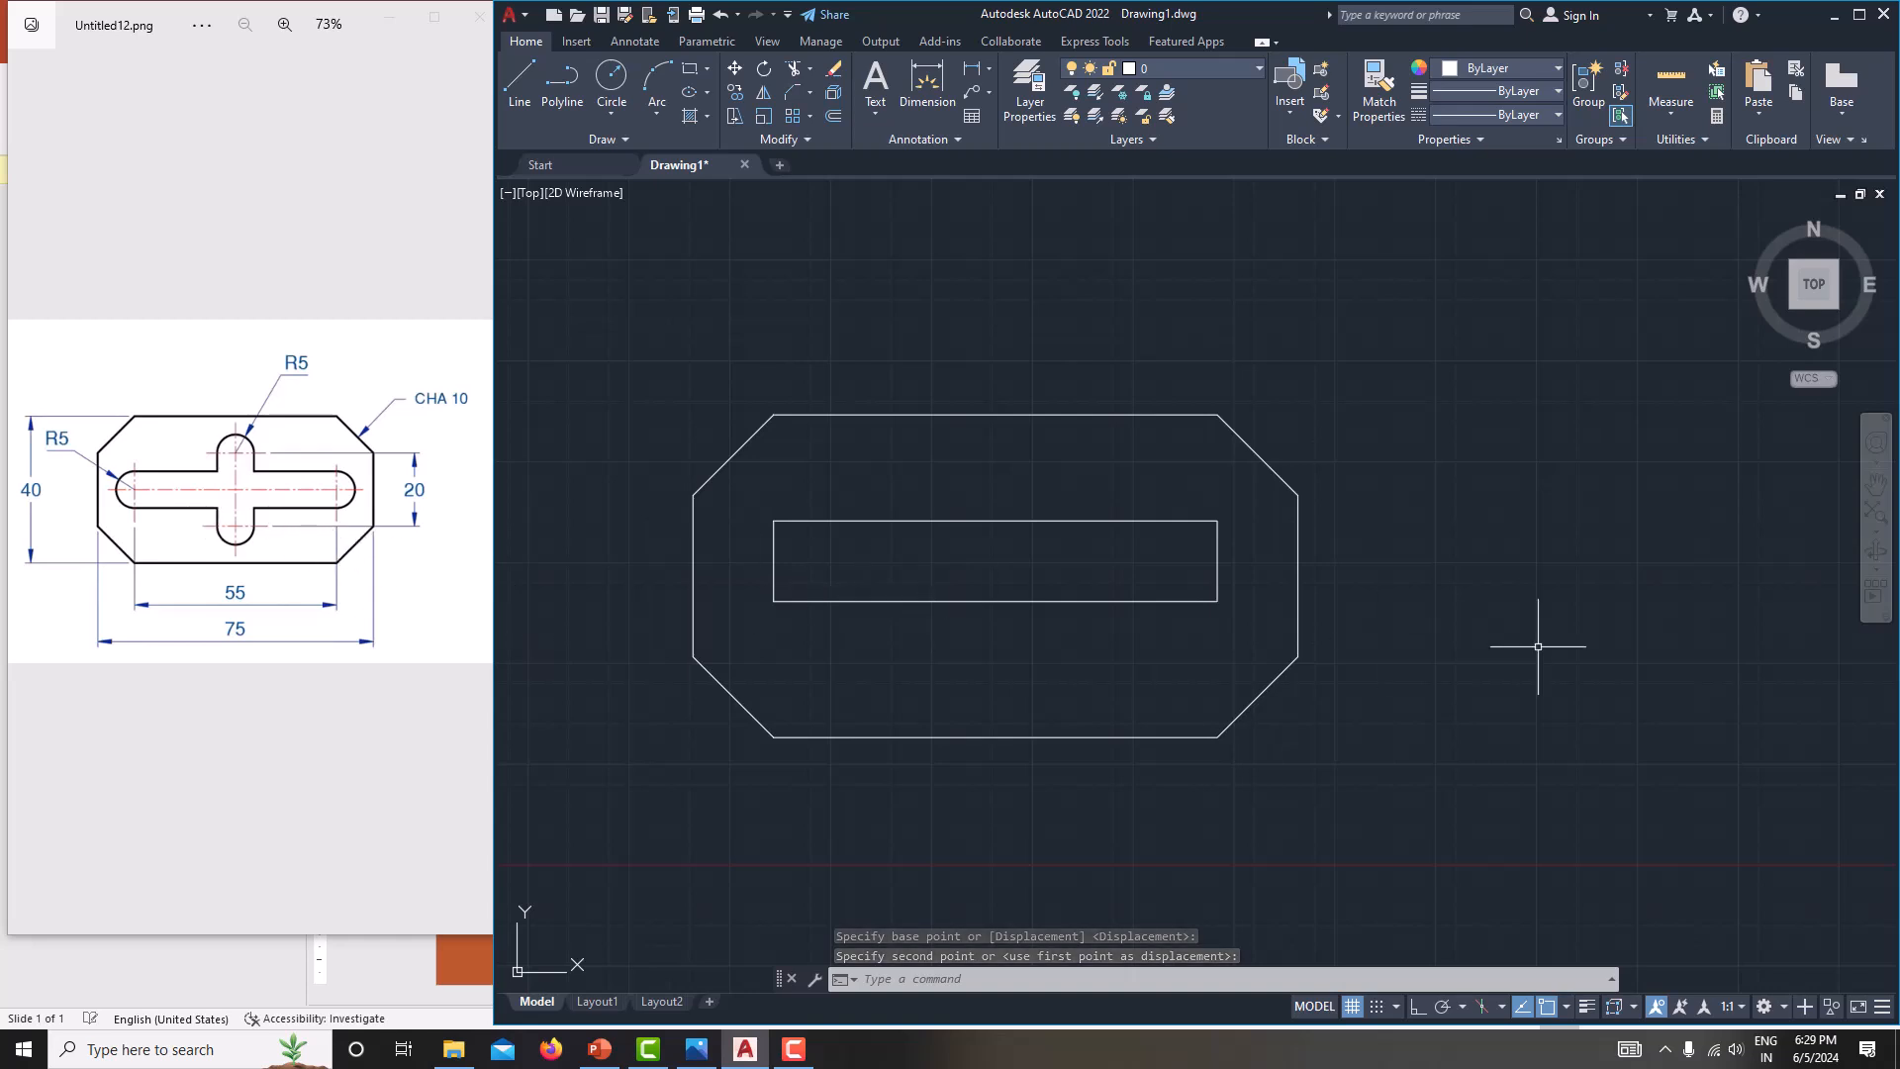
- Turn on geometric center snapping and draw a rectangle 10 mm wide and 20 mm high to the right of the plate
{"action": "left_click", "coordinate": [1566, 1007]}
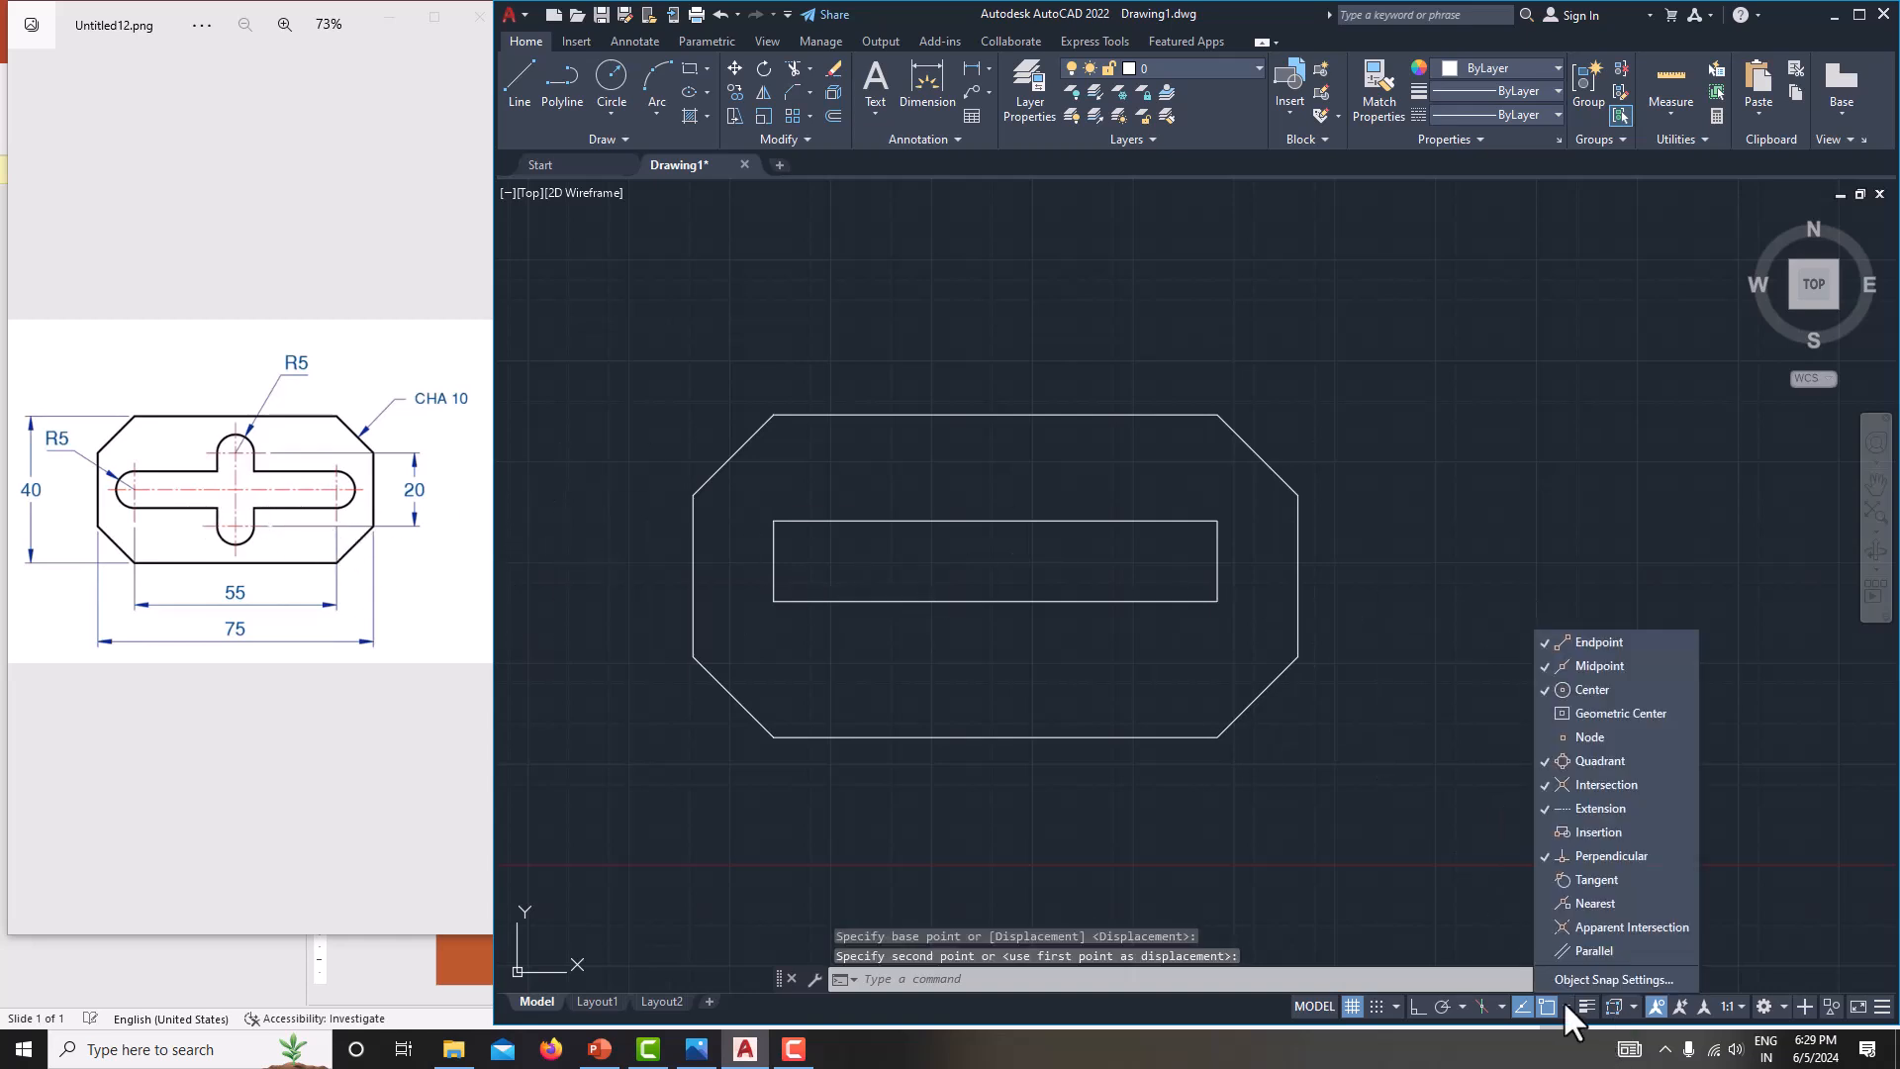
{"action": "left_click", "coordinate": [1599, 712]}
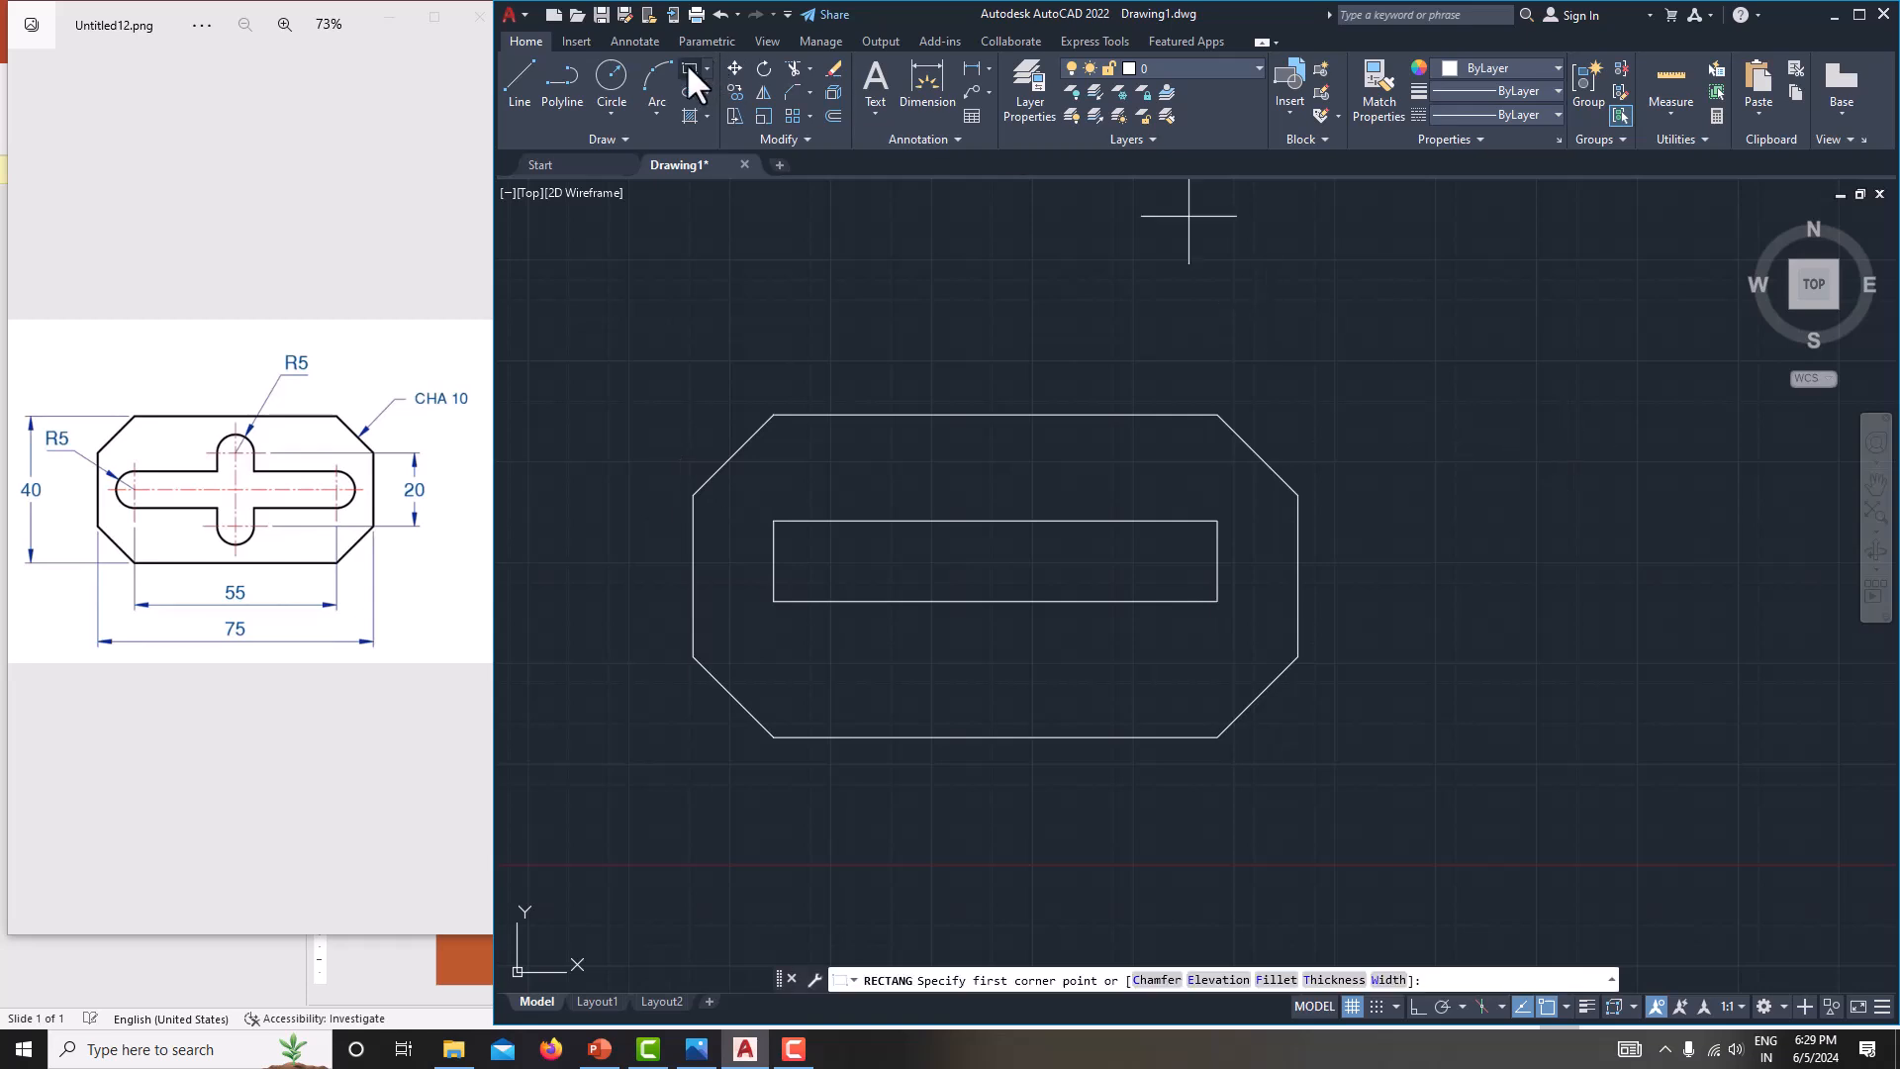
{"action": "left_click", "coordinate": [1426, 436]}
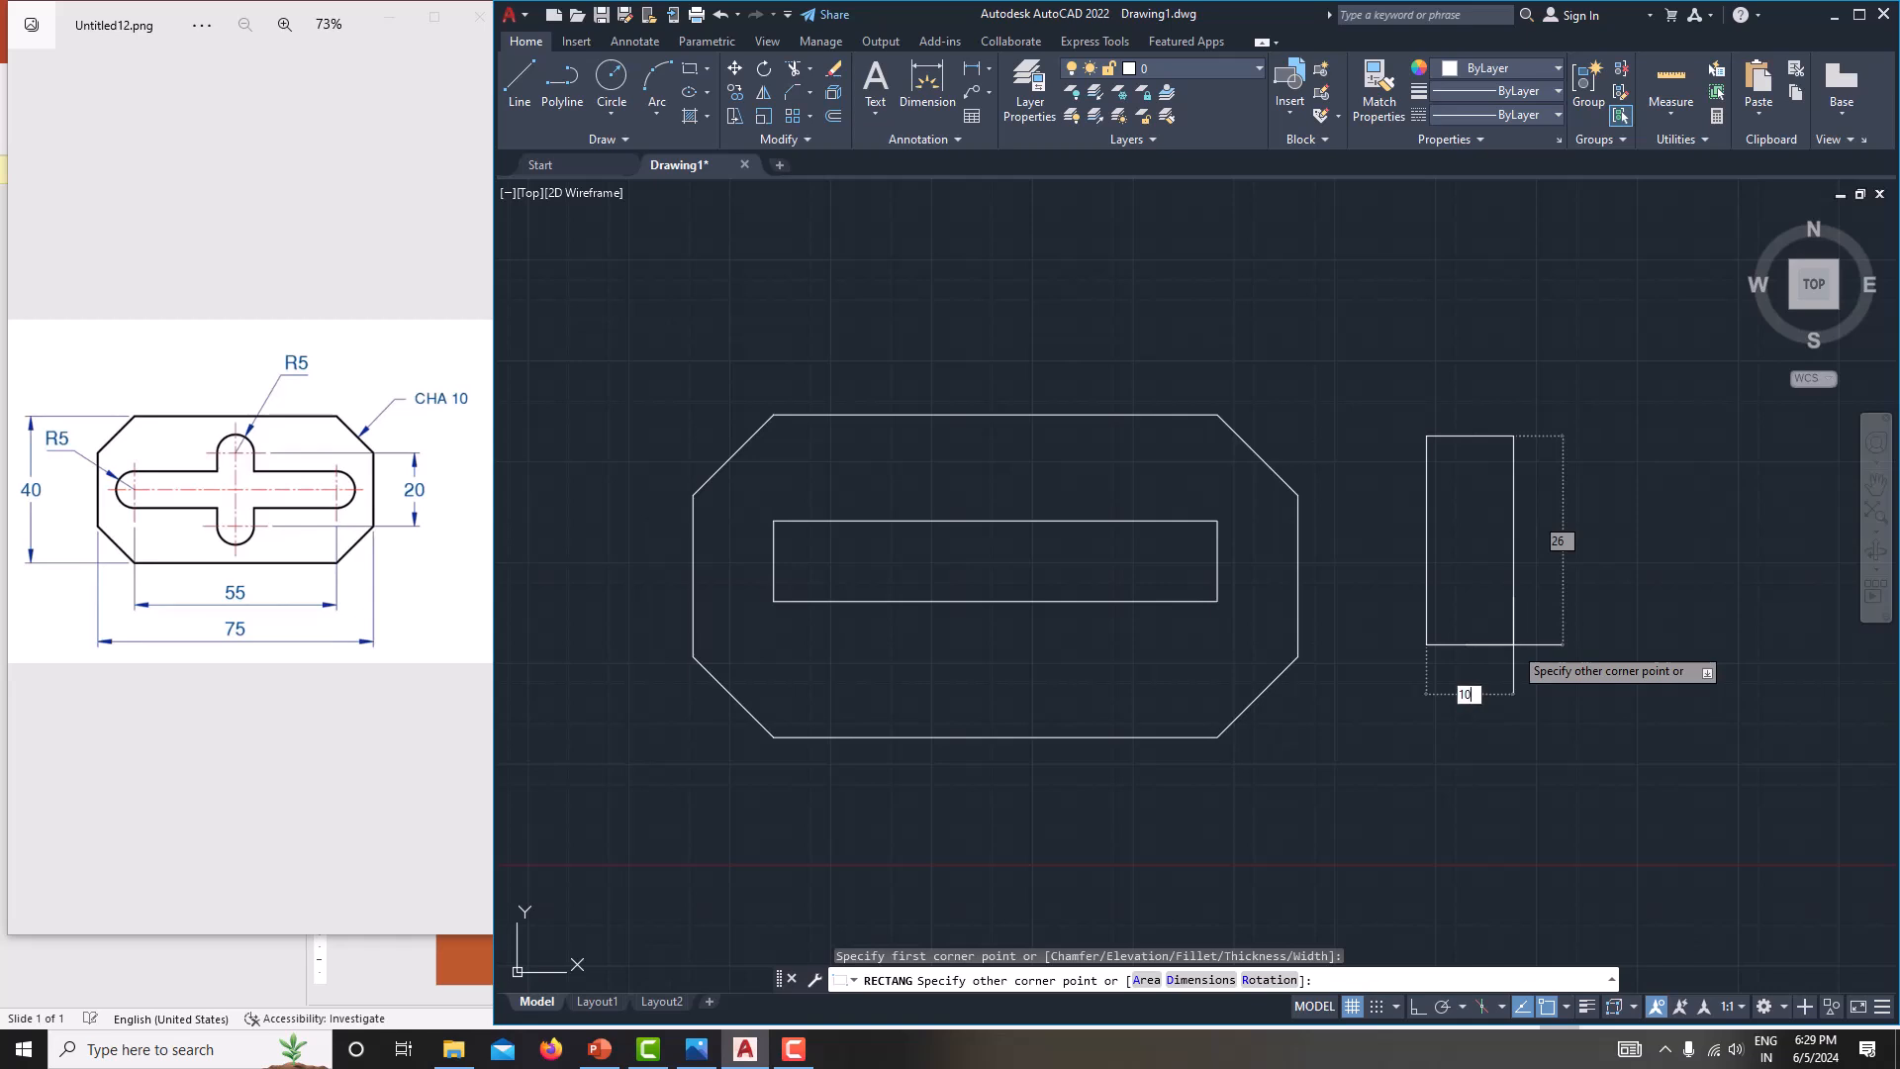
{"action": "key", "text": "Tab"}
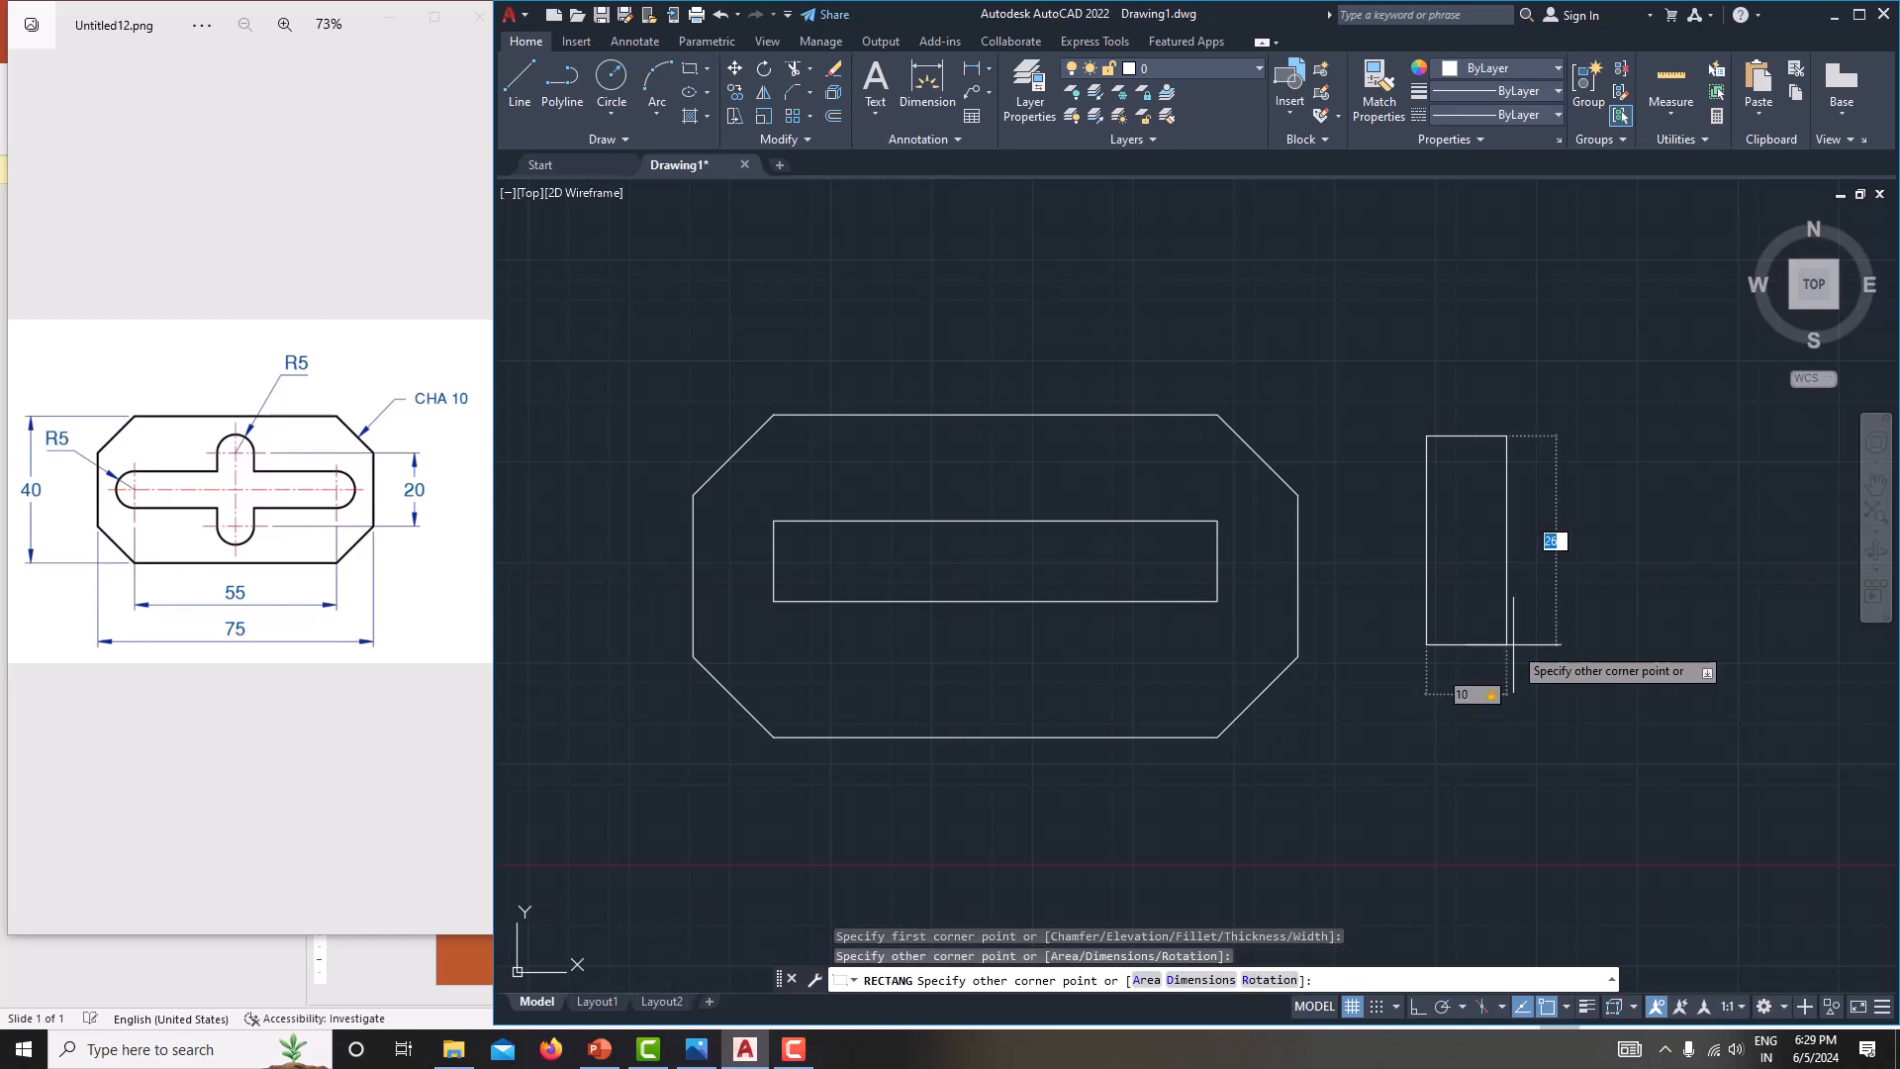
{"action": "type", "text": "20"}
{"action": "key", "text": "Return"}
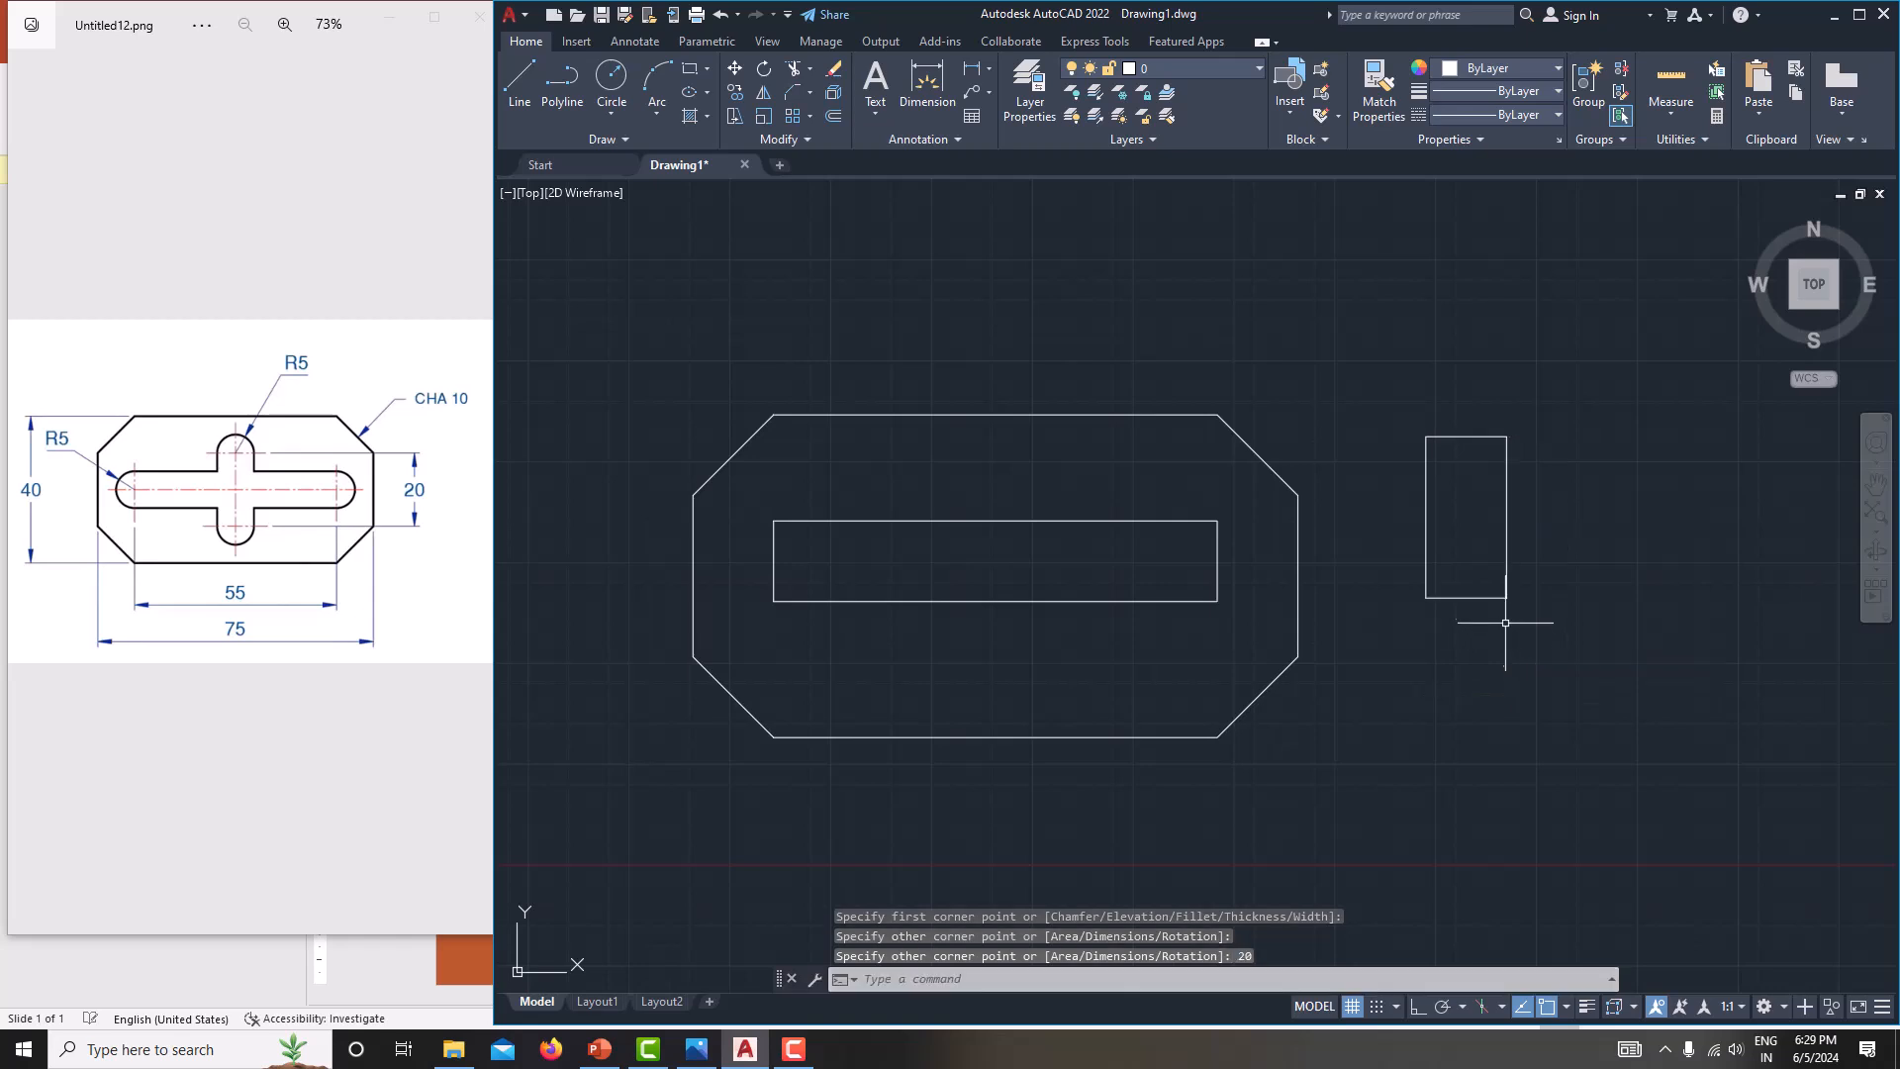
- Move the 10 by 20 mm rectangle by its geometric center onto the center of the 55 by 10 mm rectangle
{"action": "left_click", "coordinate": [1377, 359]}
{"action": "left_click", "coordinate": [1580, 685]}
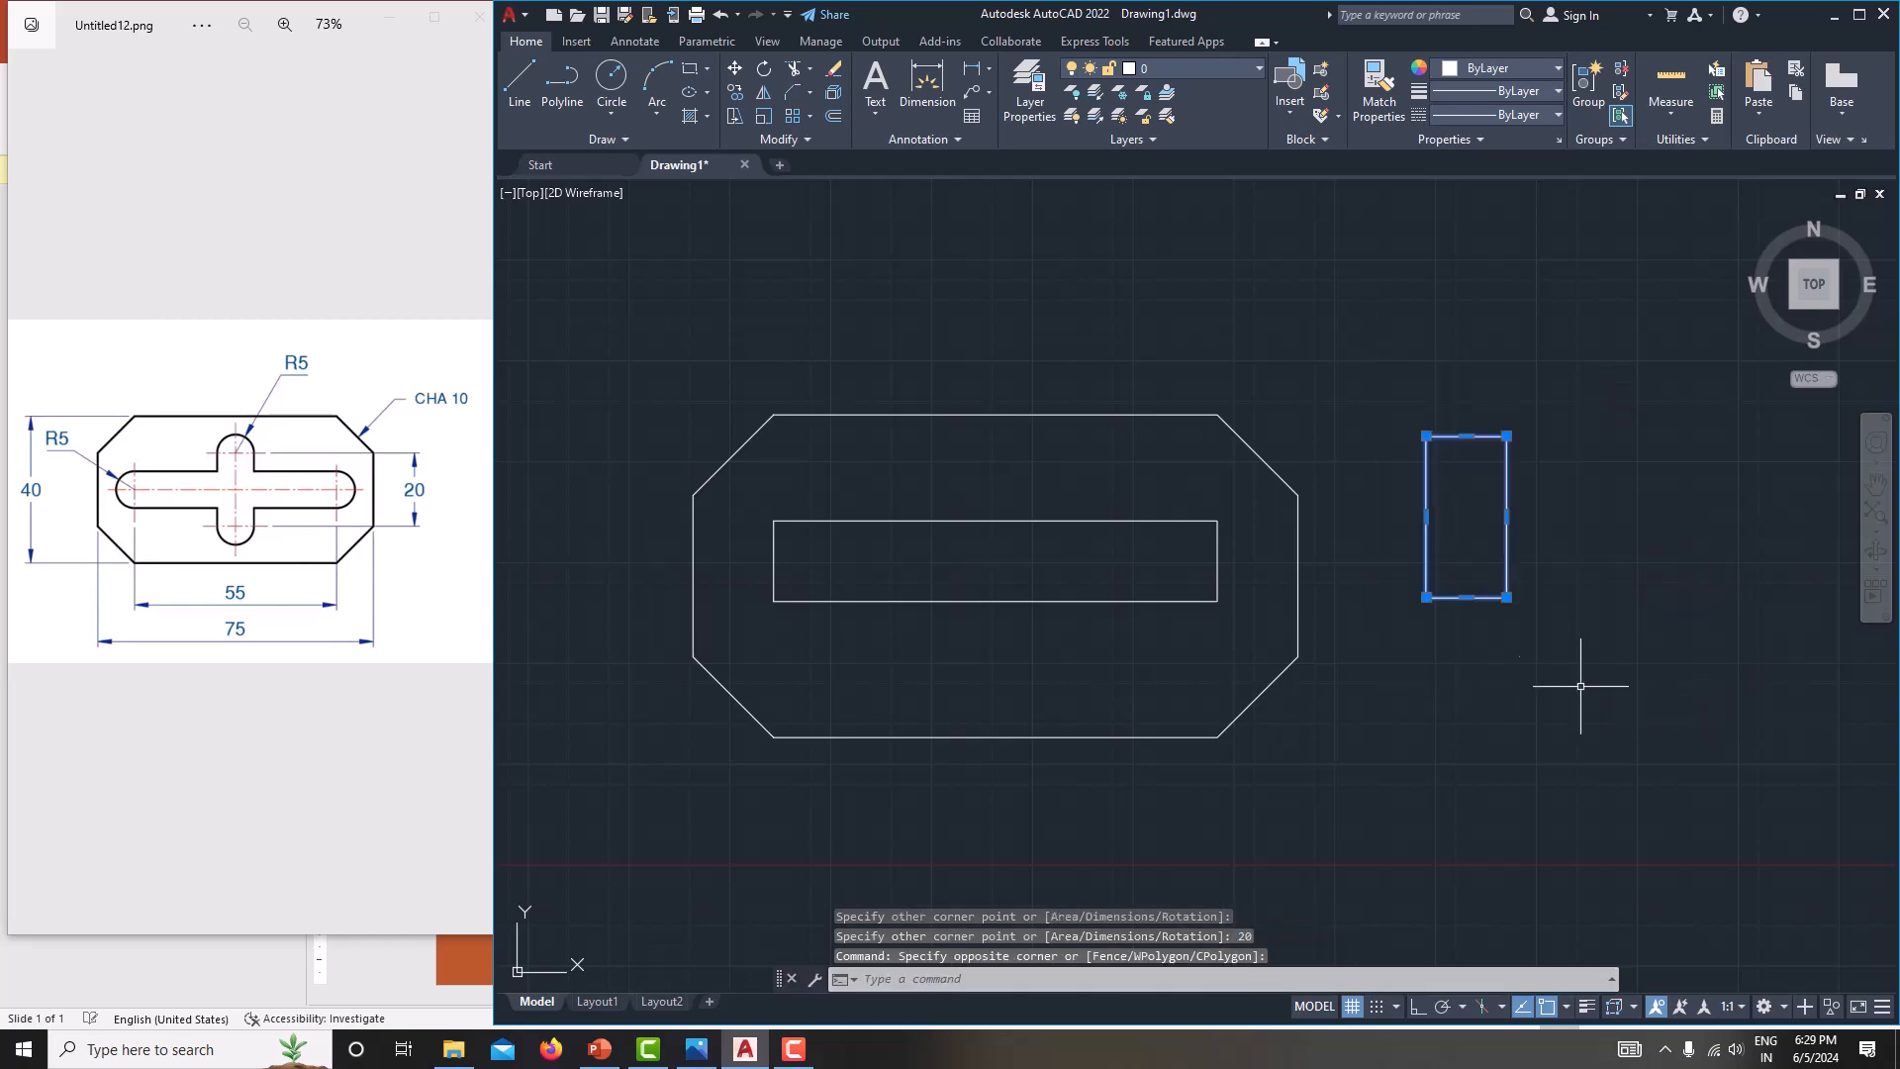
{"action": "left_click", "coordinate": [737, 71]}
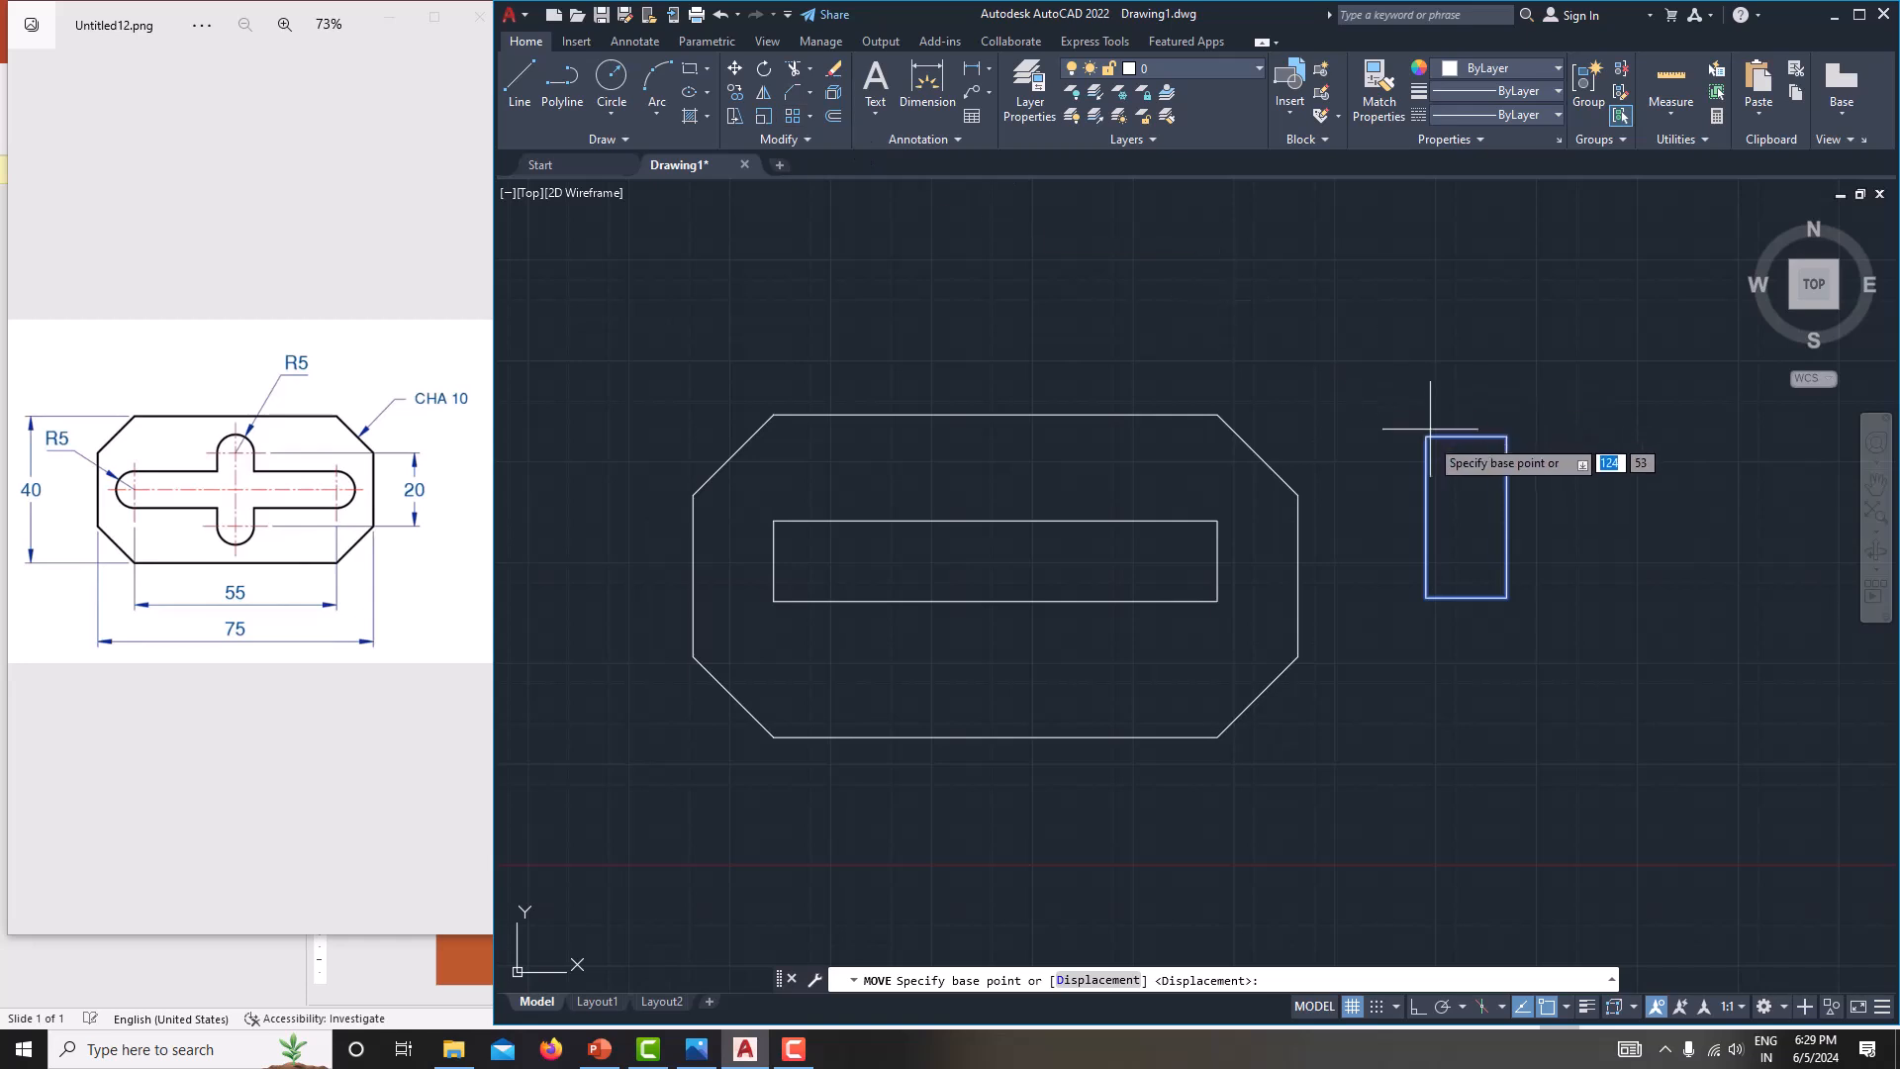
{"action": "left_click", "coordinate": [1461, 511]}
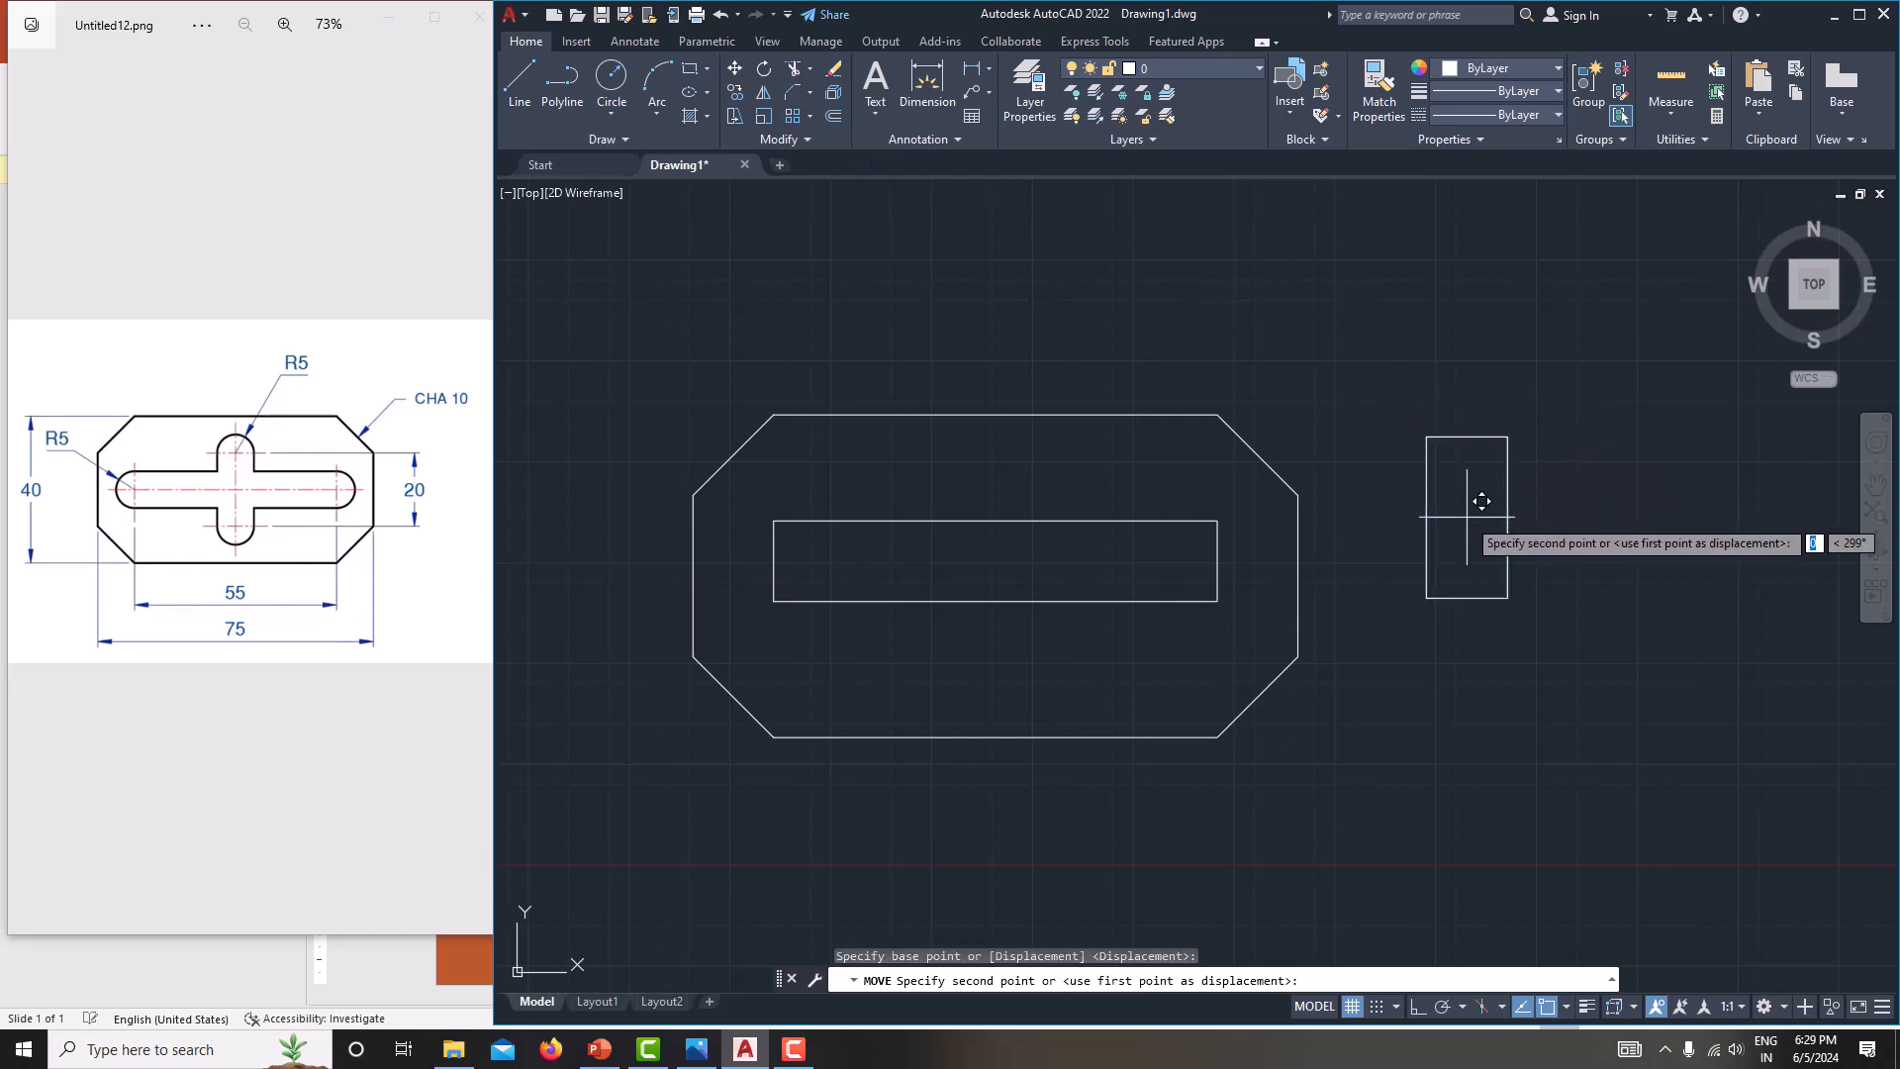
{"action": "left_click", "coordinate": [999, 560]}
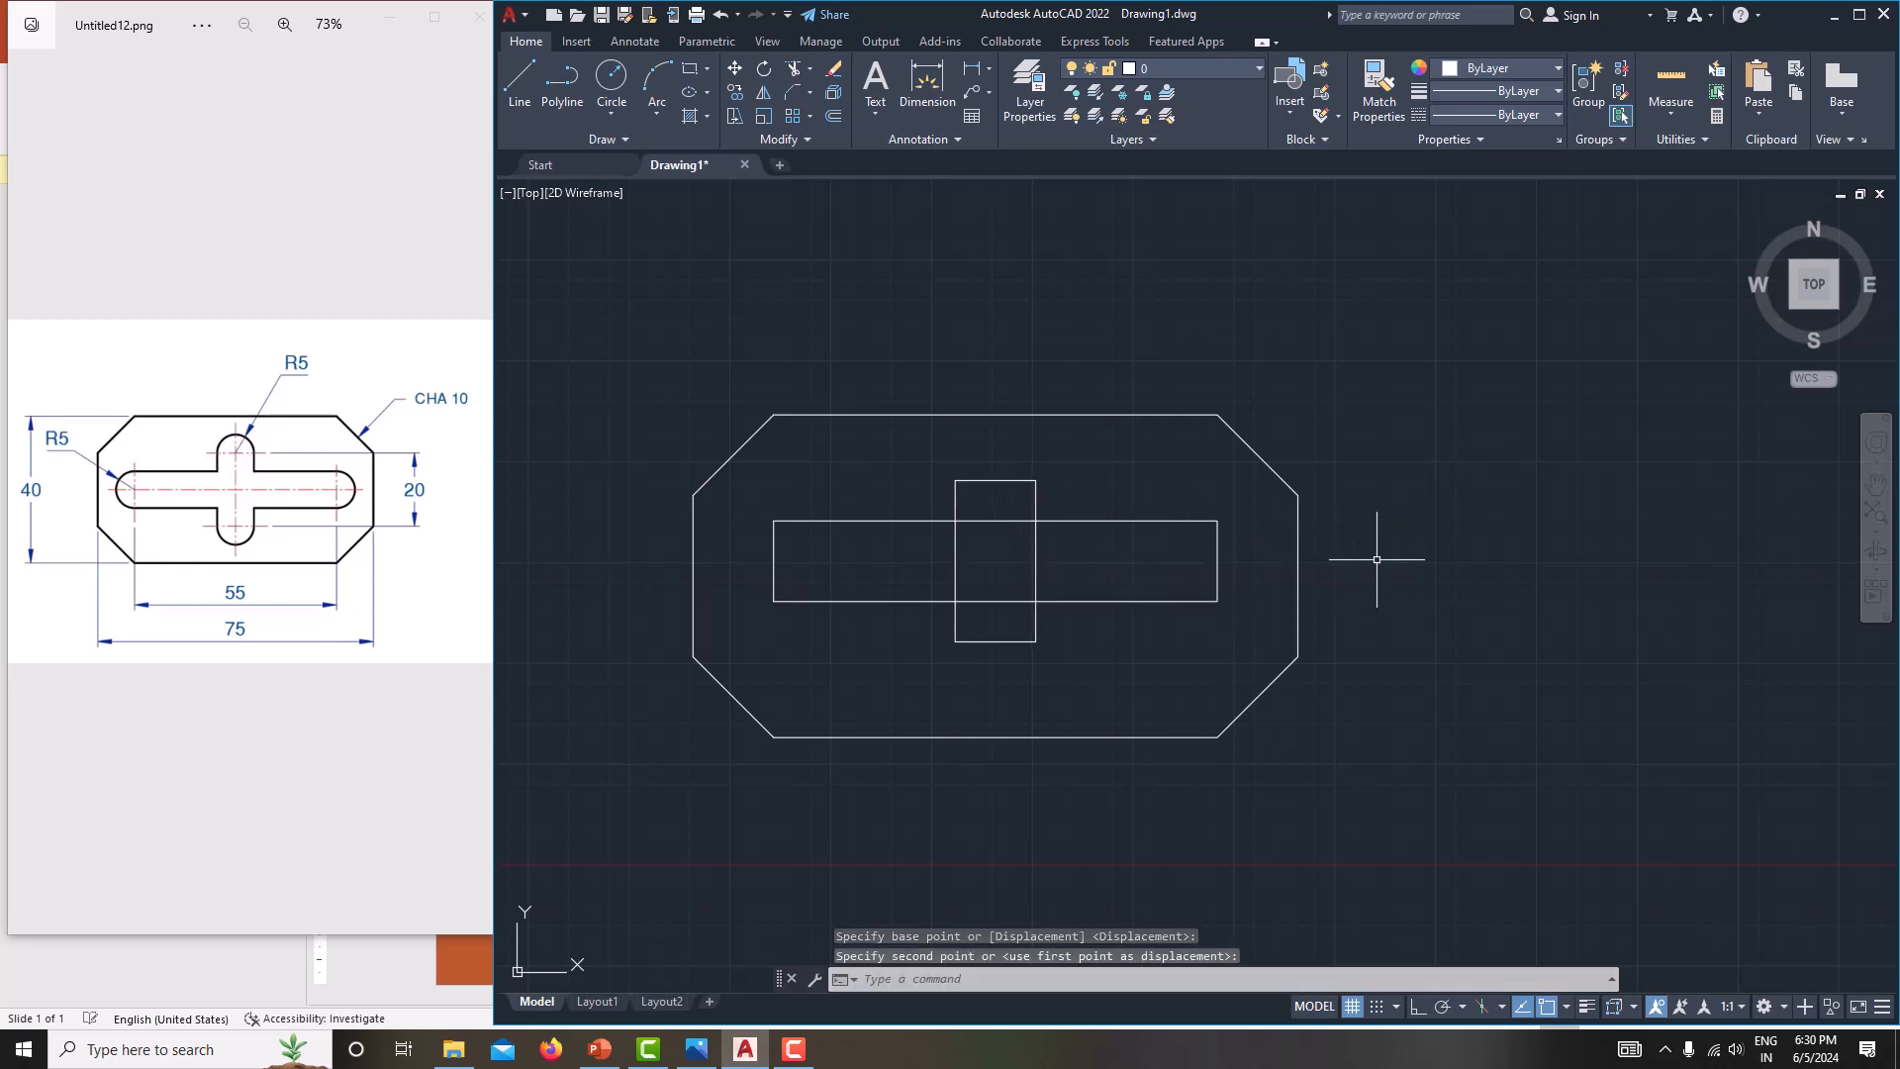
{"action": "middle_click_drag", "start_coordinate": [1230, 555], "coordinate": [1361, 556]}
{"action": "scroll", "coordinate": [1146, 539], "scroll_direction": "up", "scroll_amount": 2}
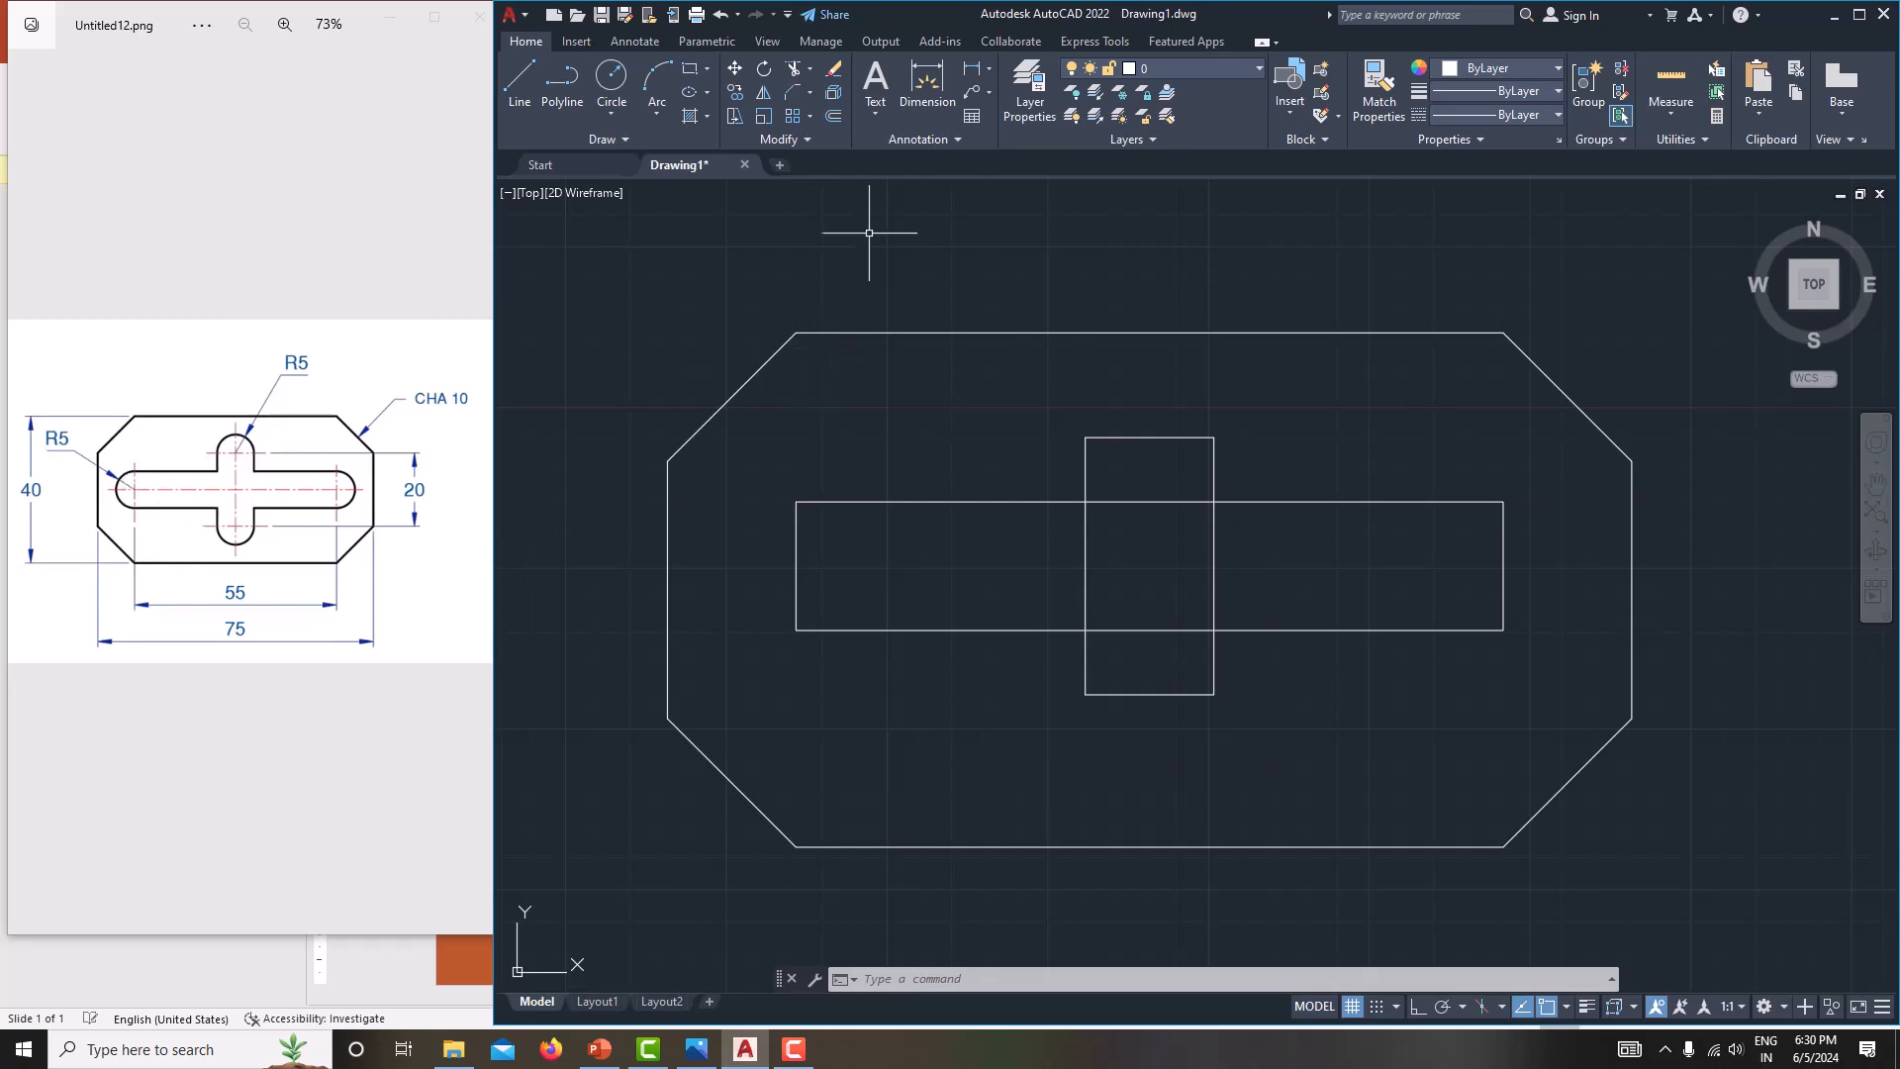
{"action": "left_click", "coordinate": [810, 93]}
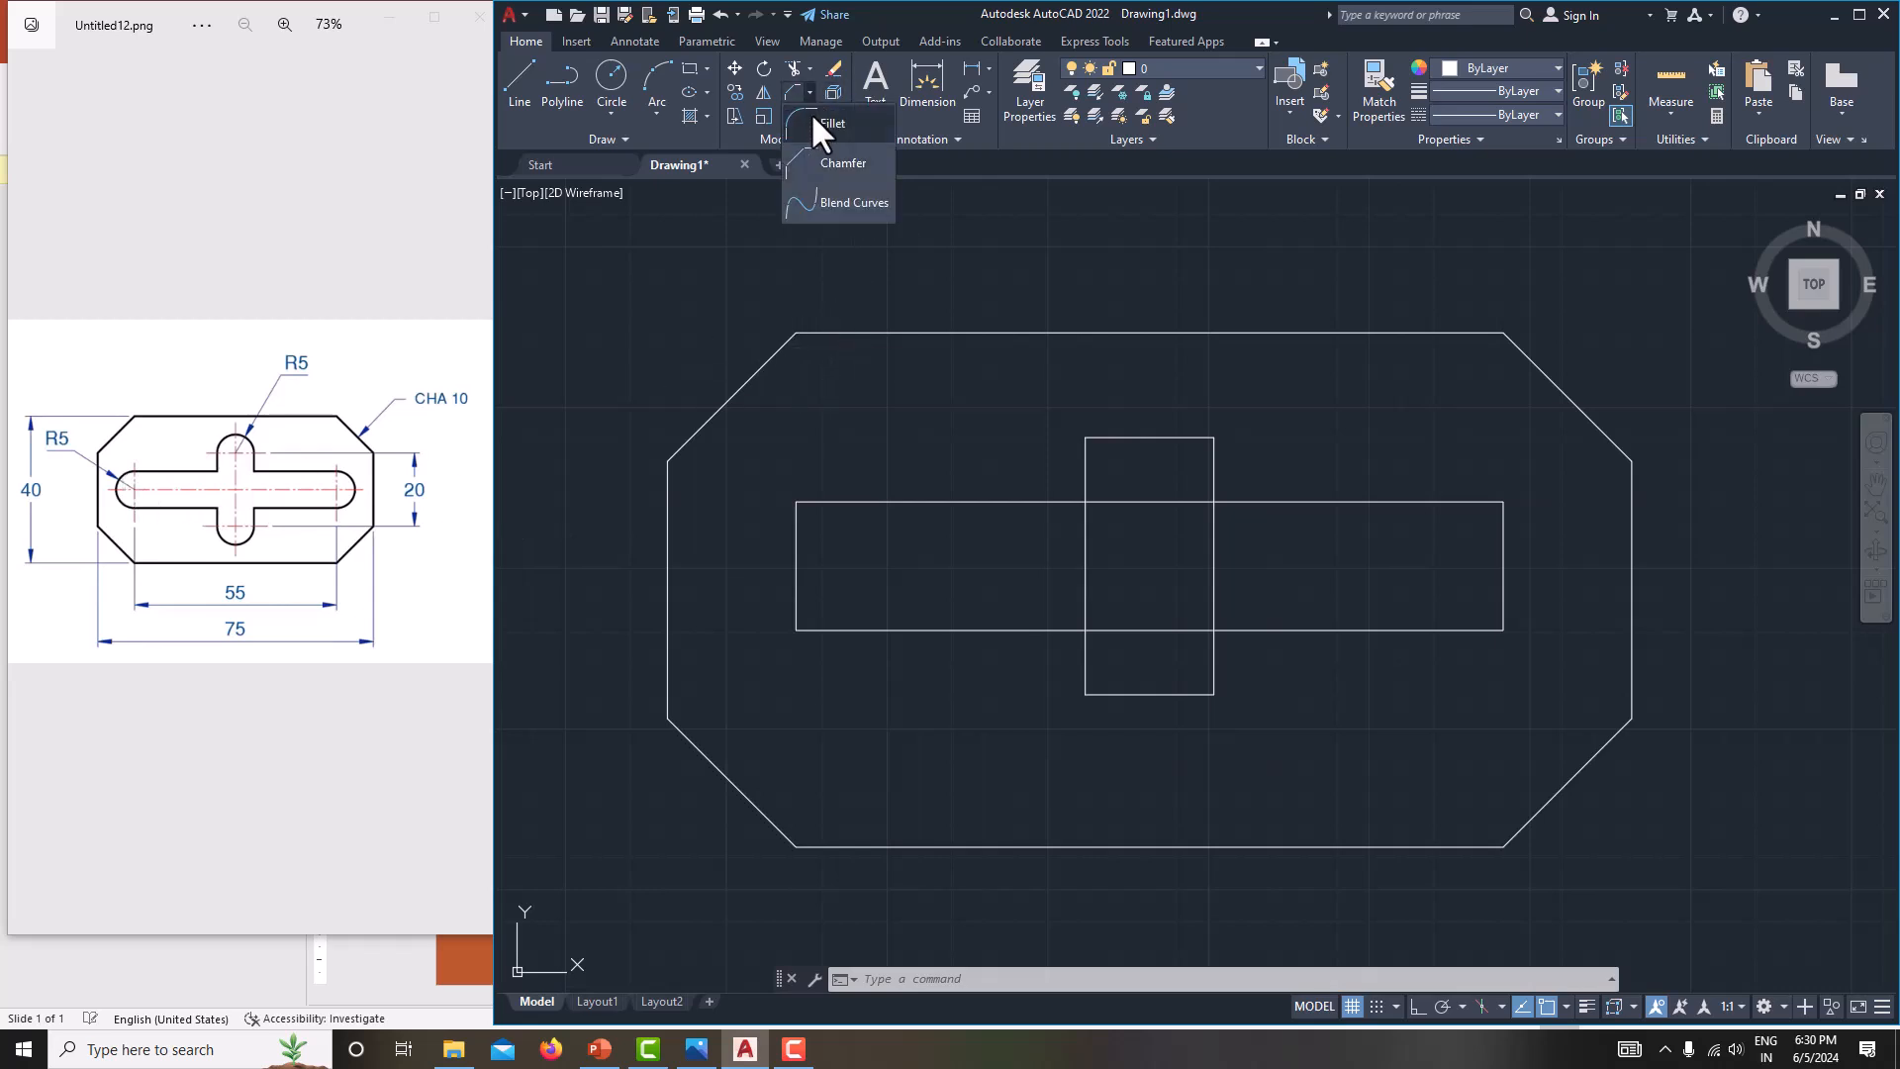
{"action": "left_click", "coordinate": [810, 112]}
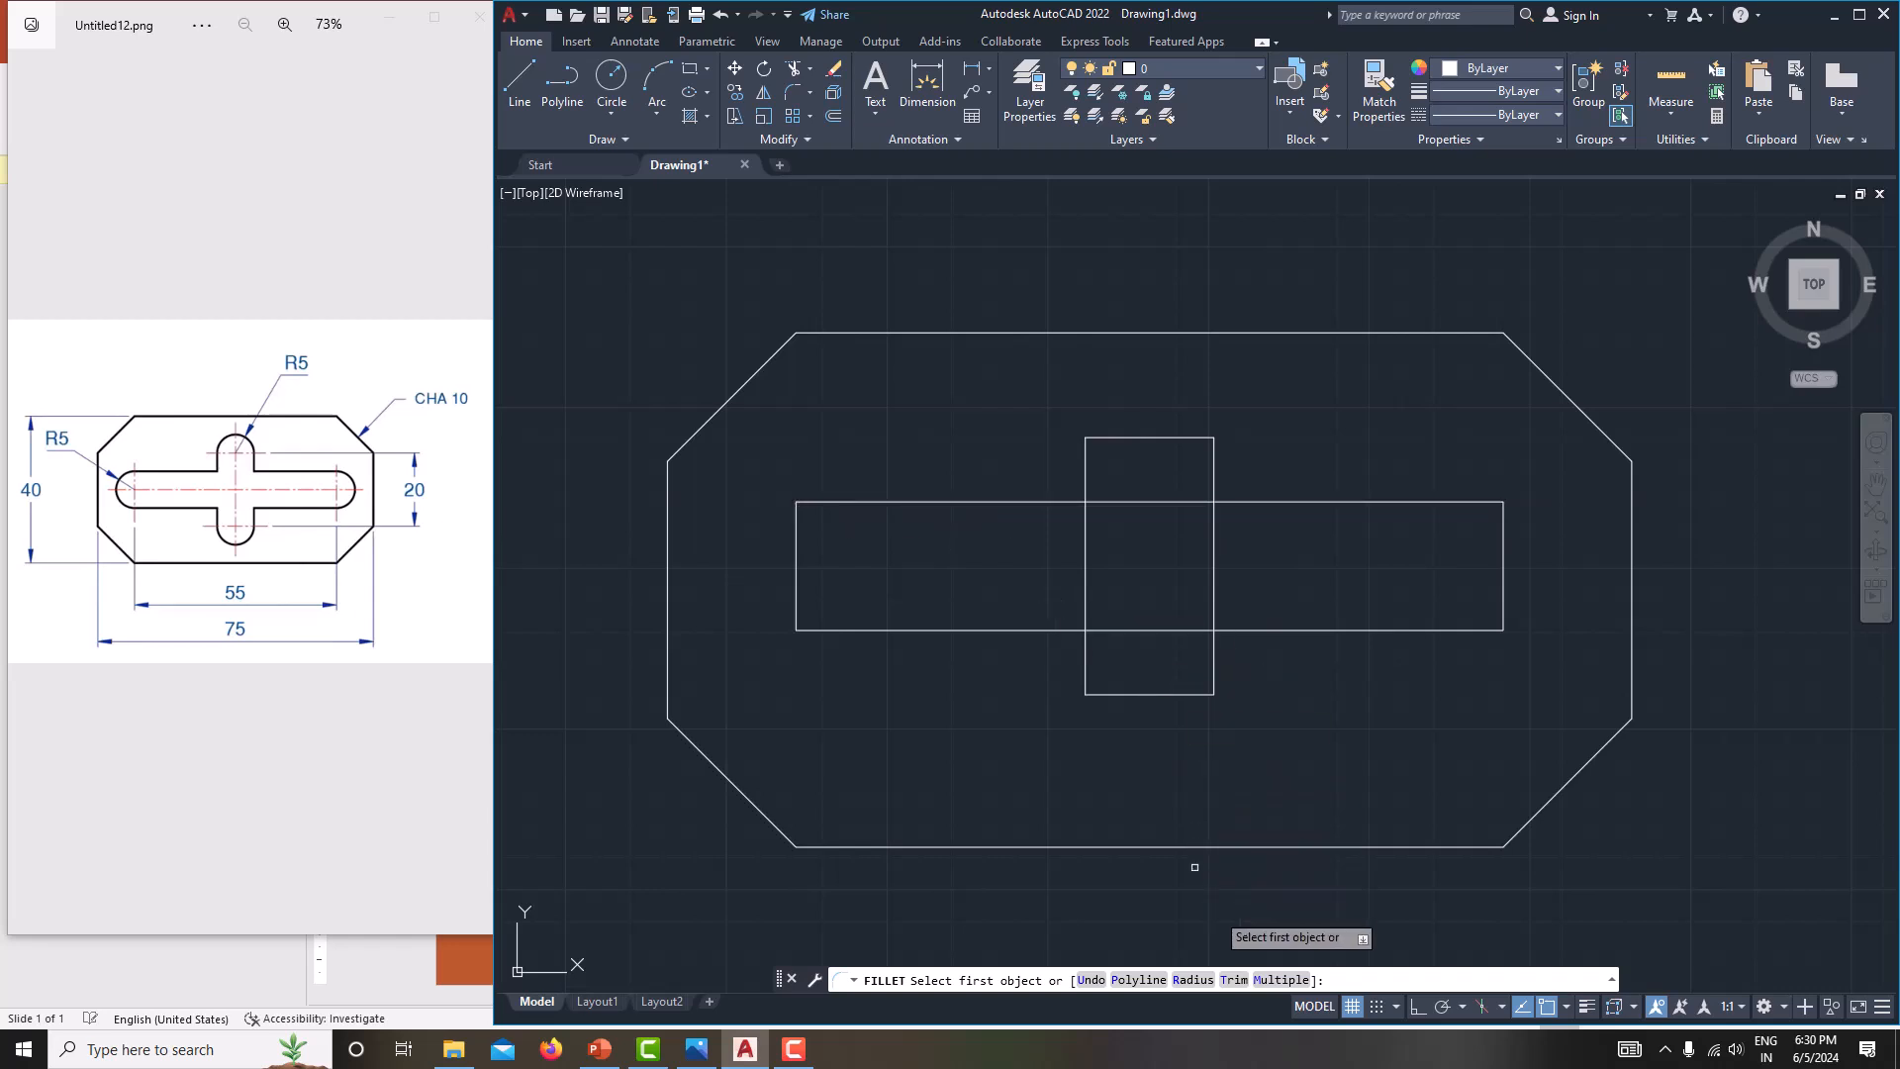
{"action": "left_click", "coordinate": [1192, 980]}
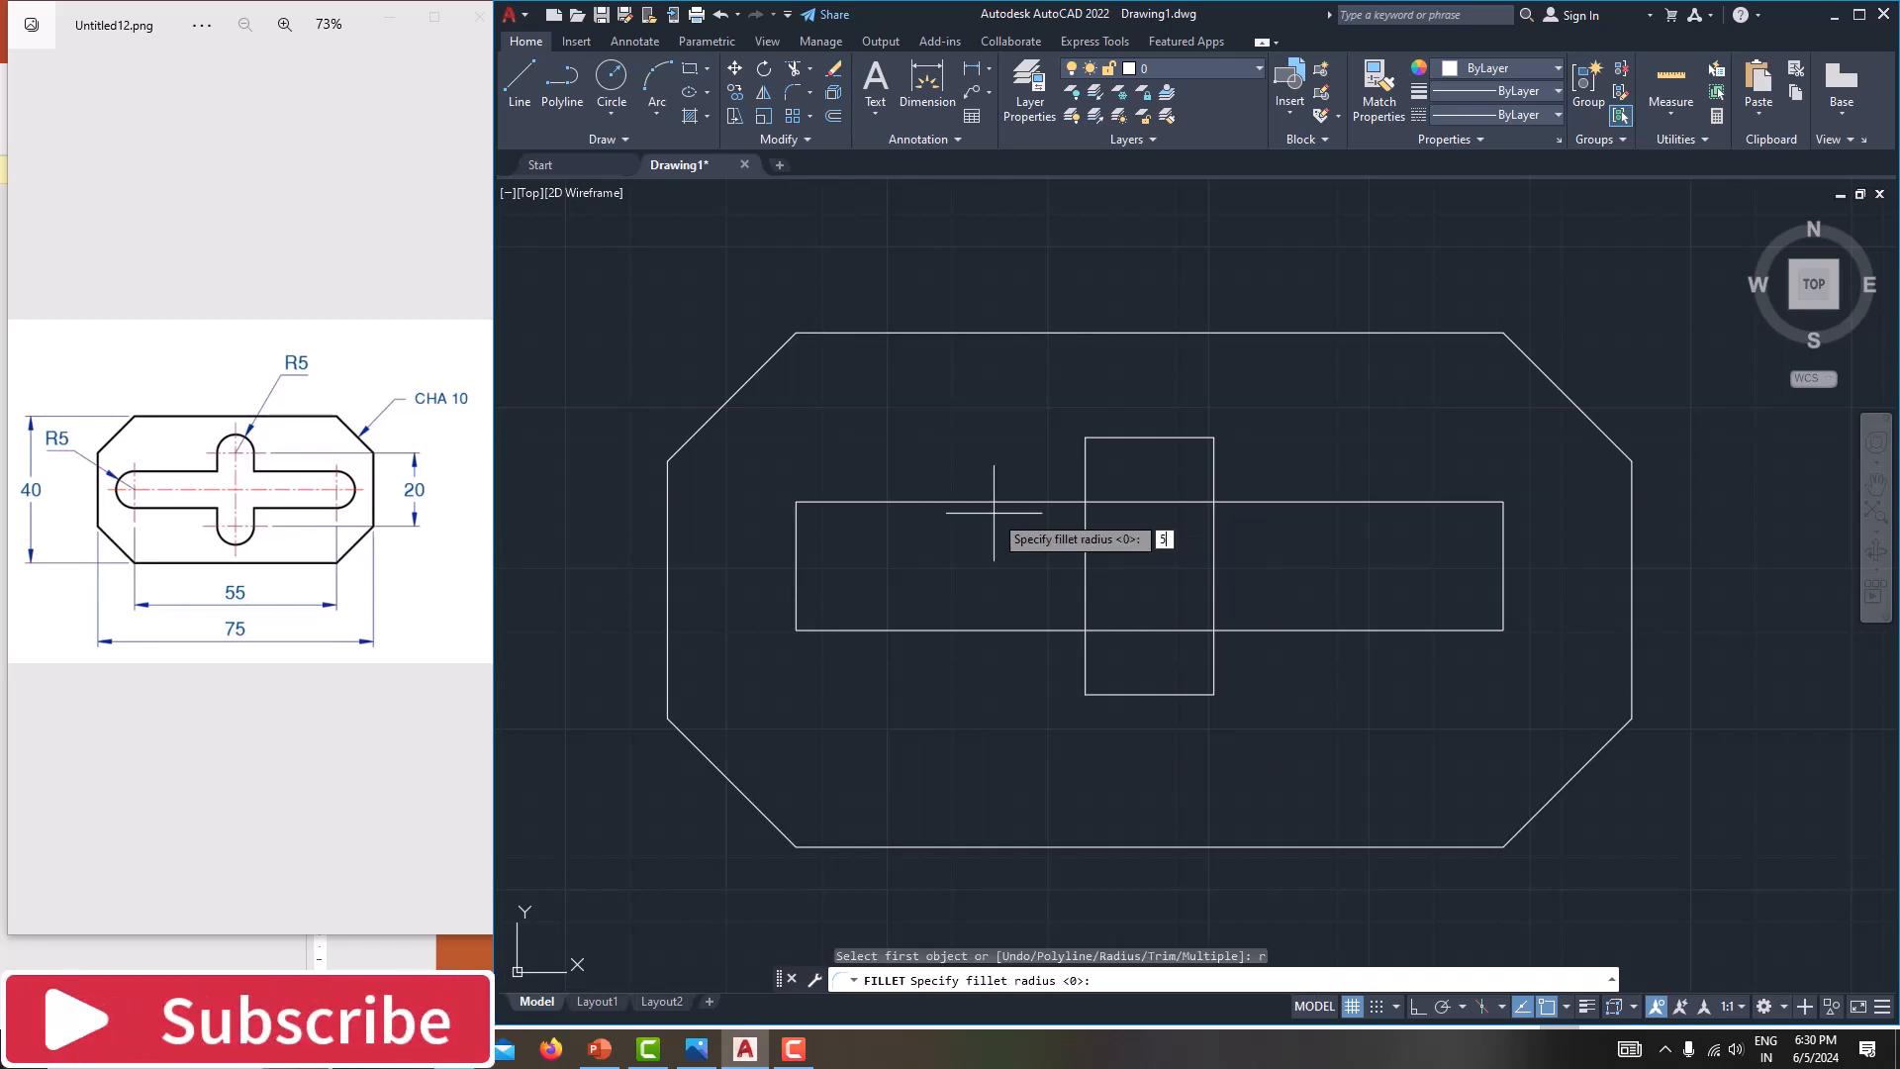
{"action": "key", "text": "Return"}
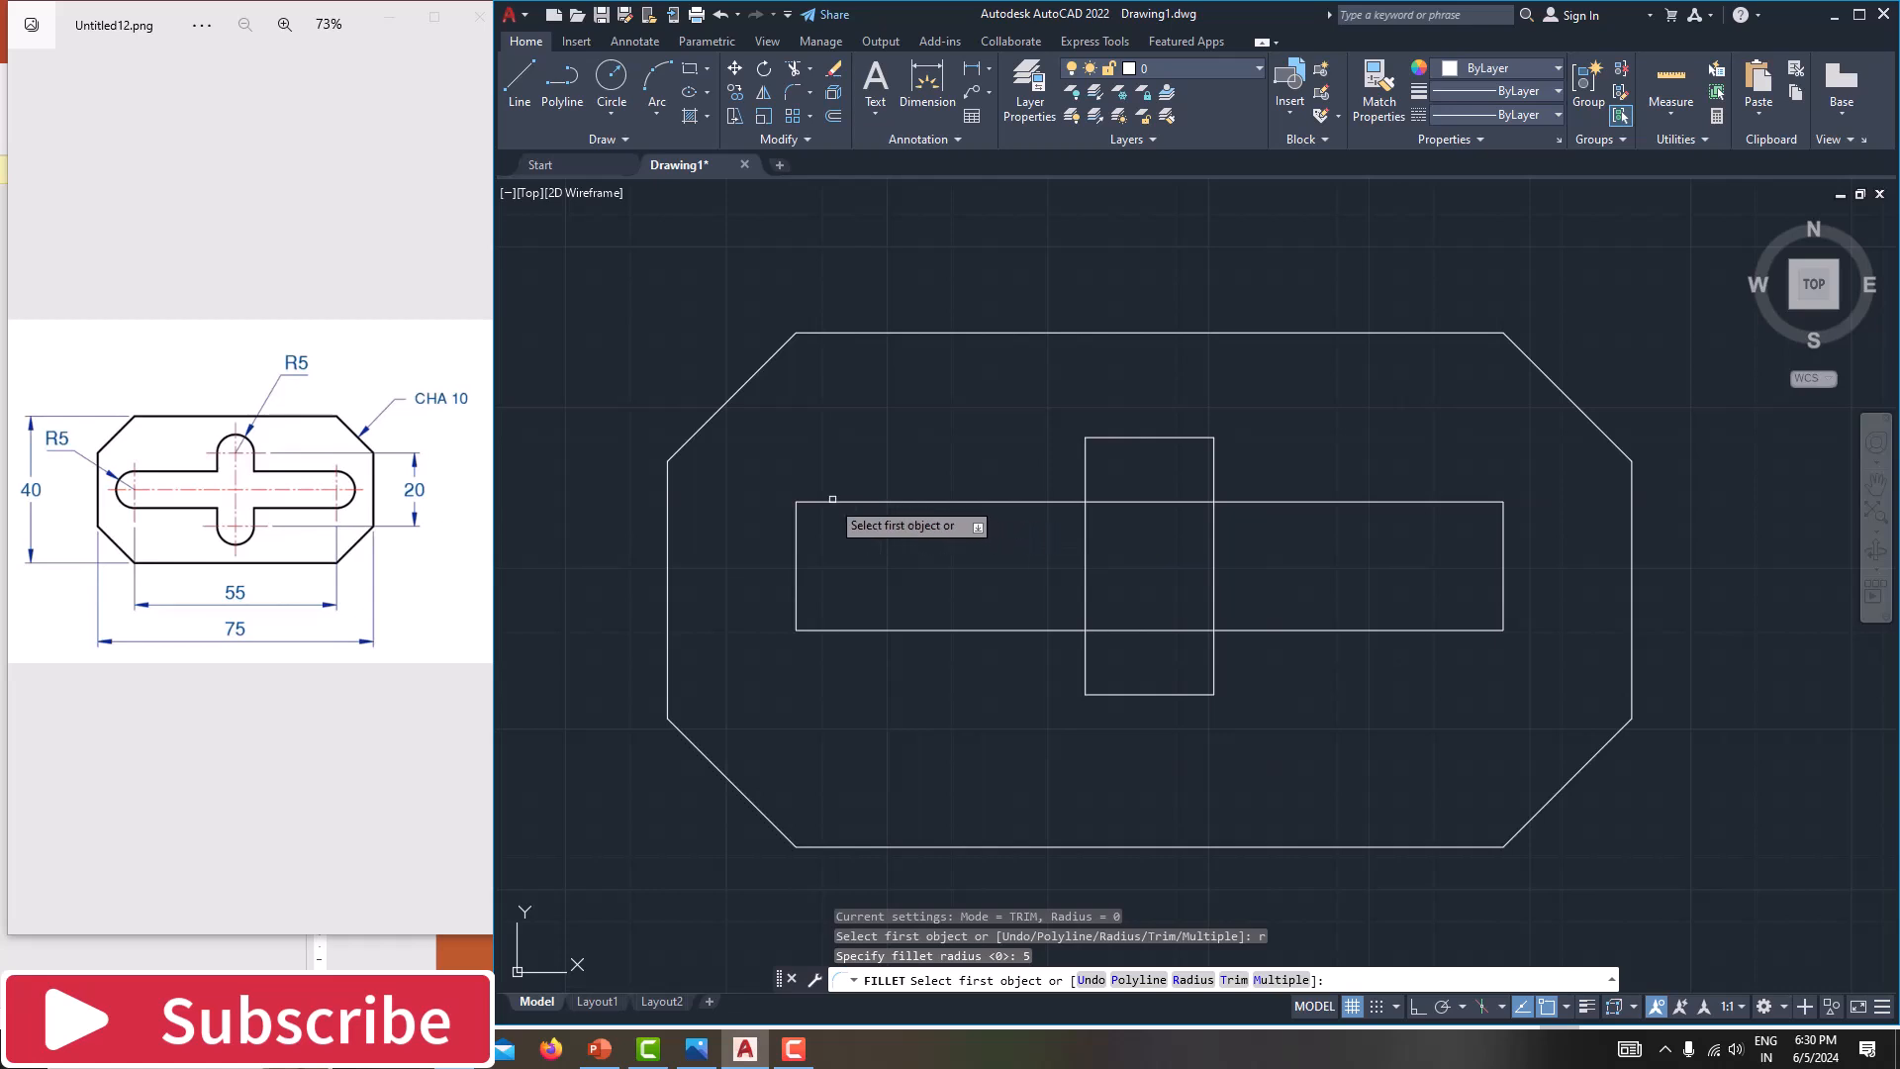
{"action": "left_click", "coordinate": [823, 502]}
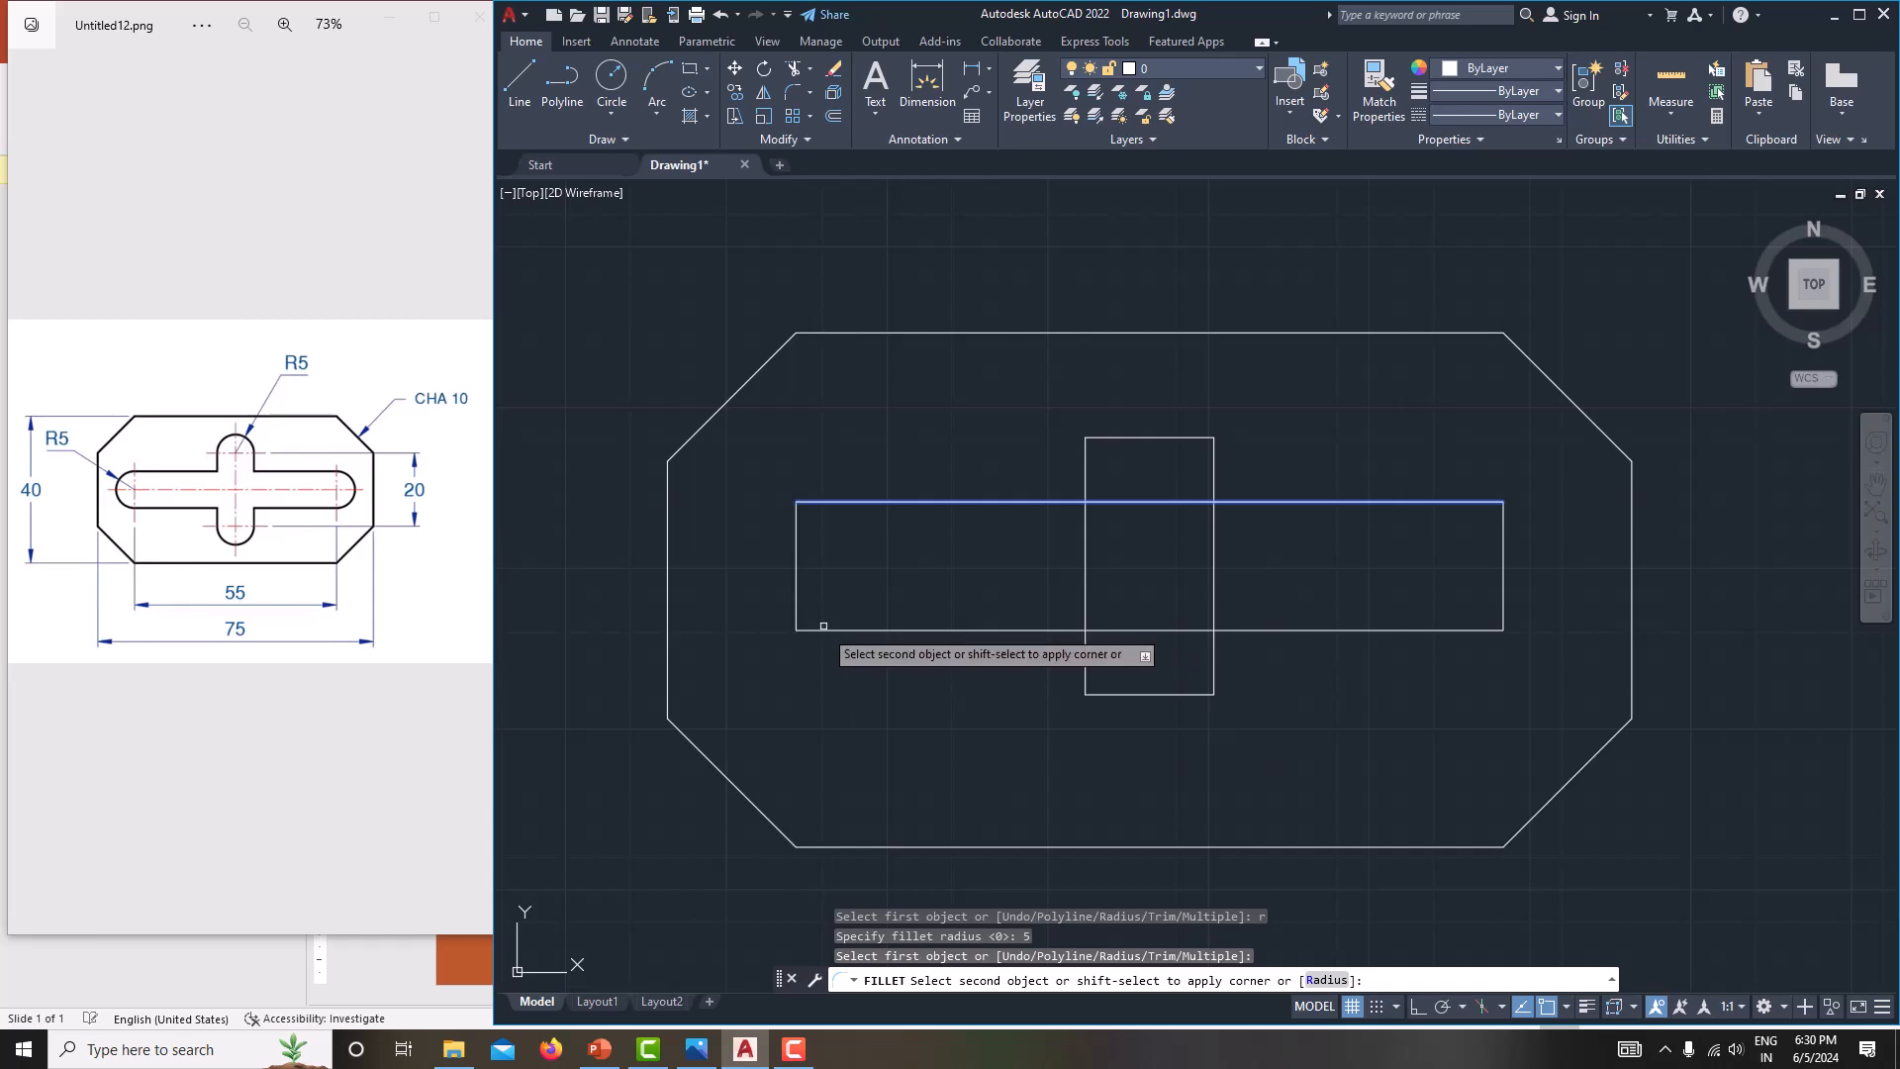
{"action": "key", "text": "Escape"}
{"action": "type", "text": "fil"}
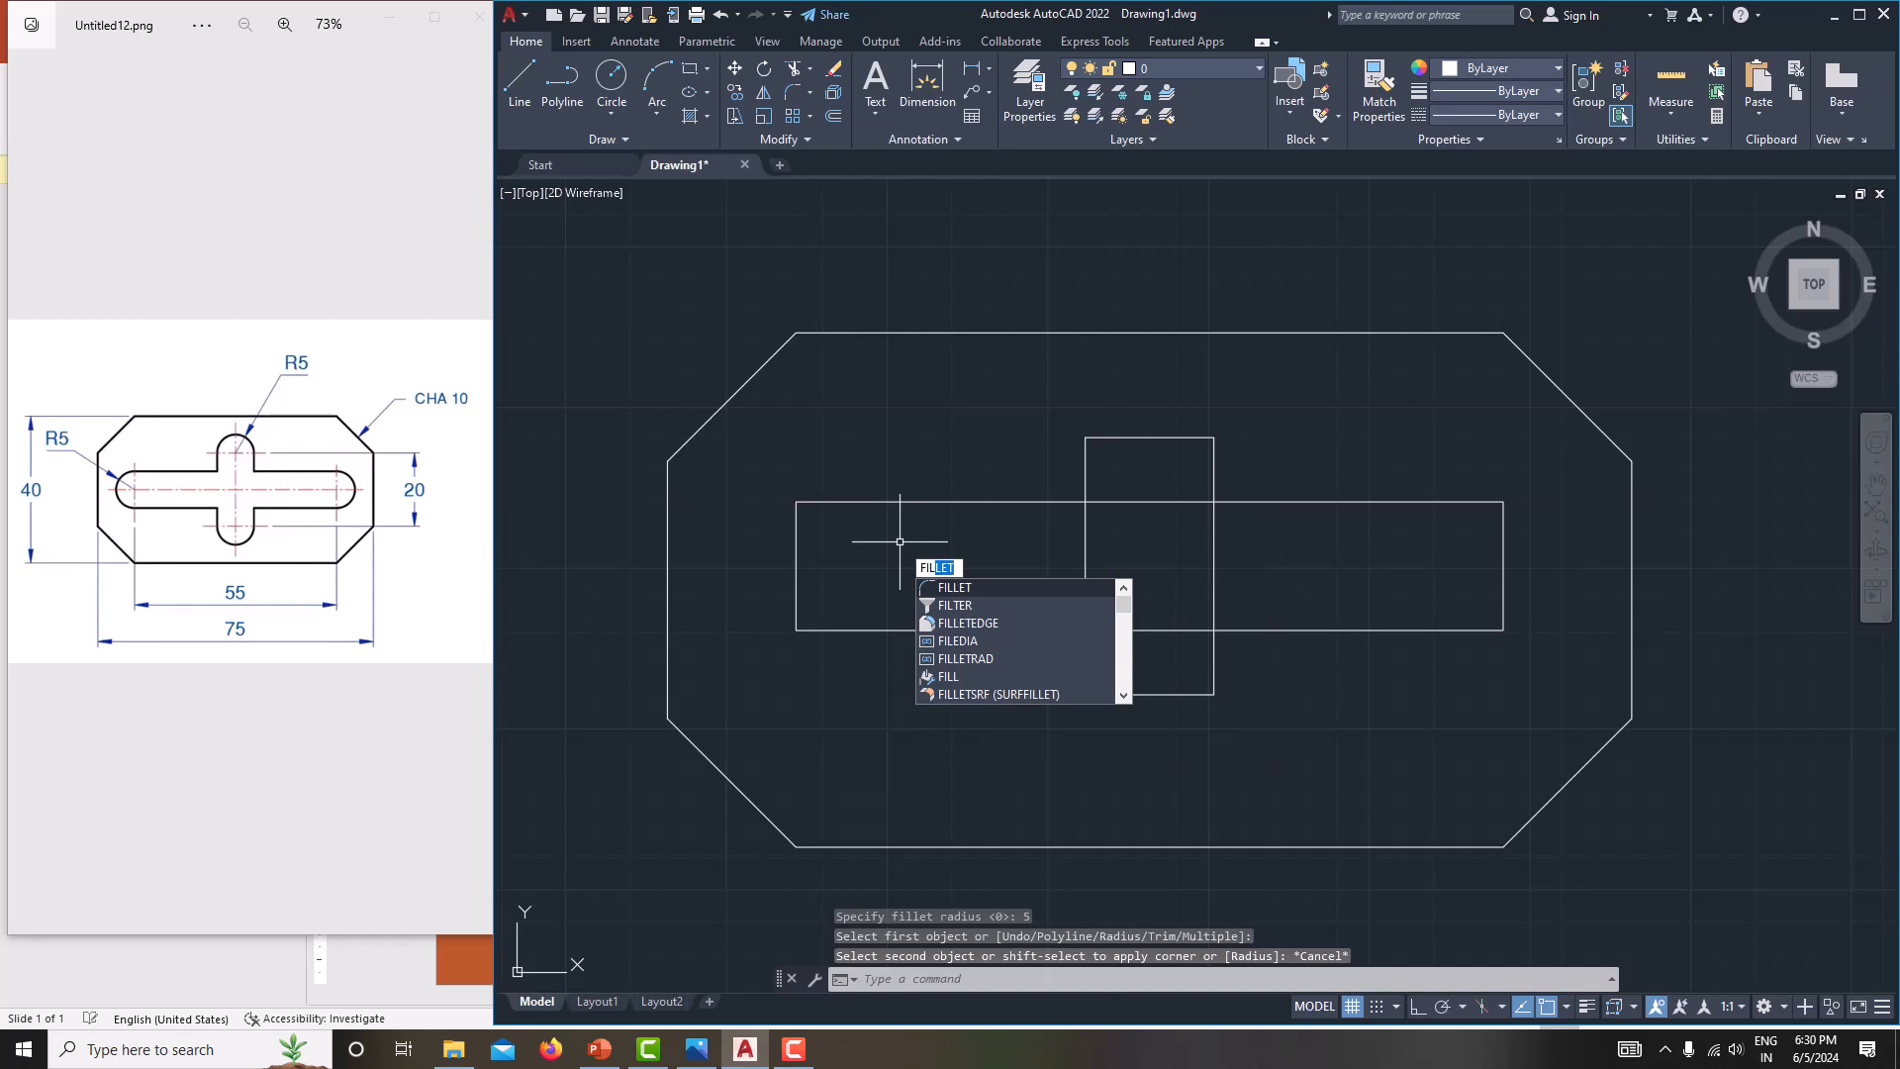
{"action": "left_click", "coordinate": [949, 586]}
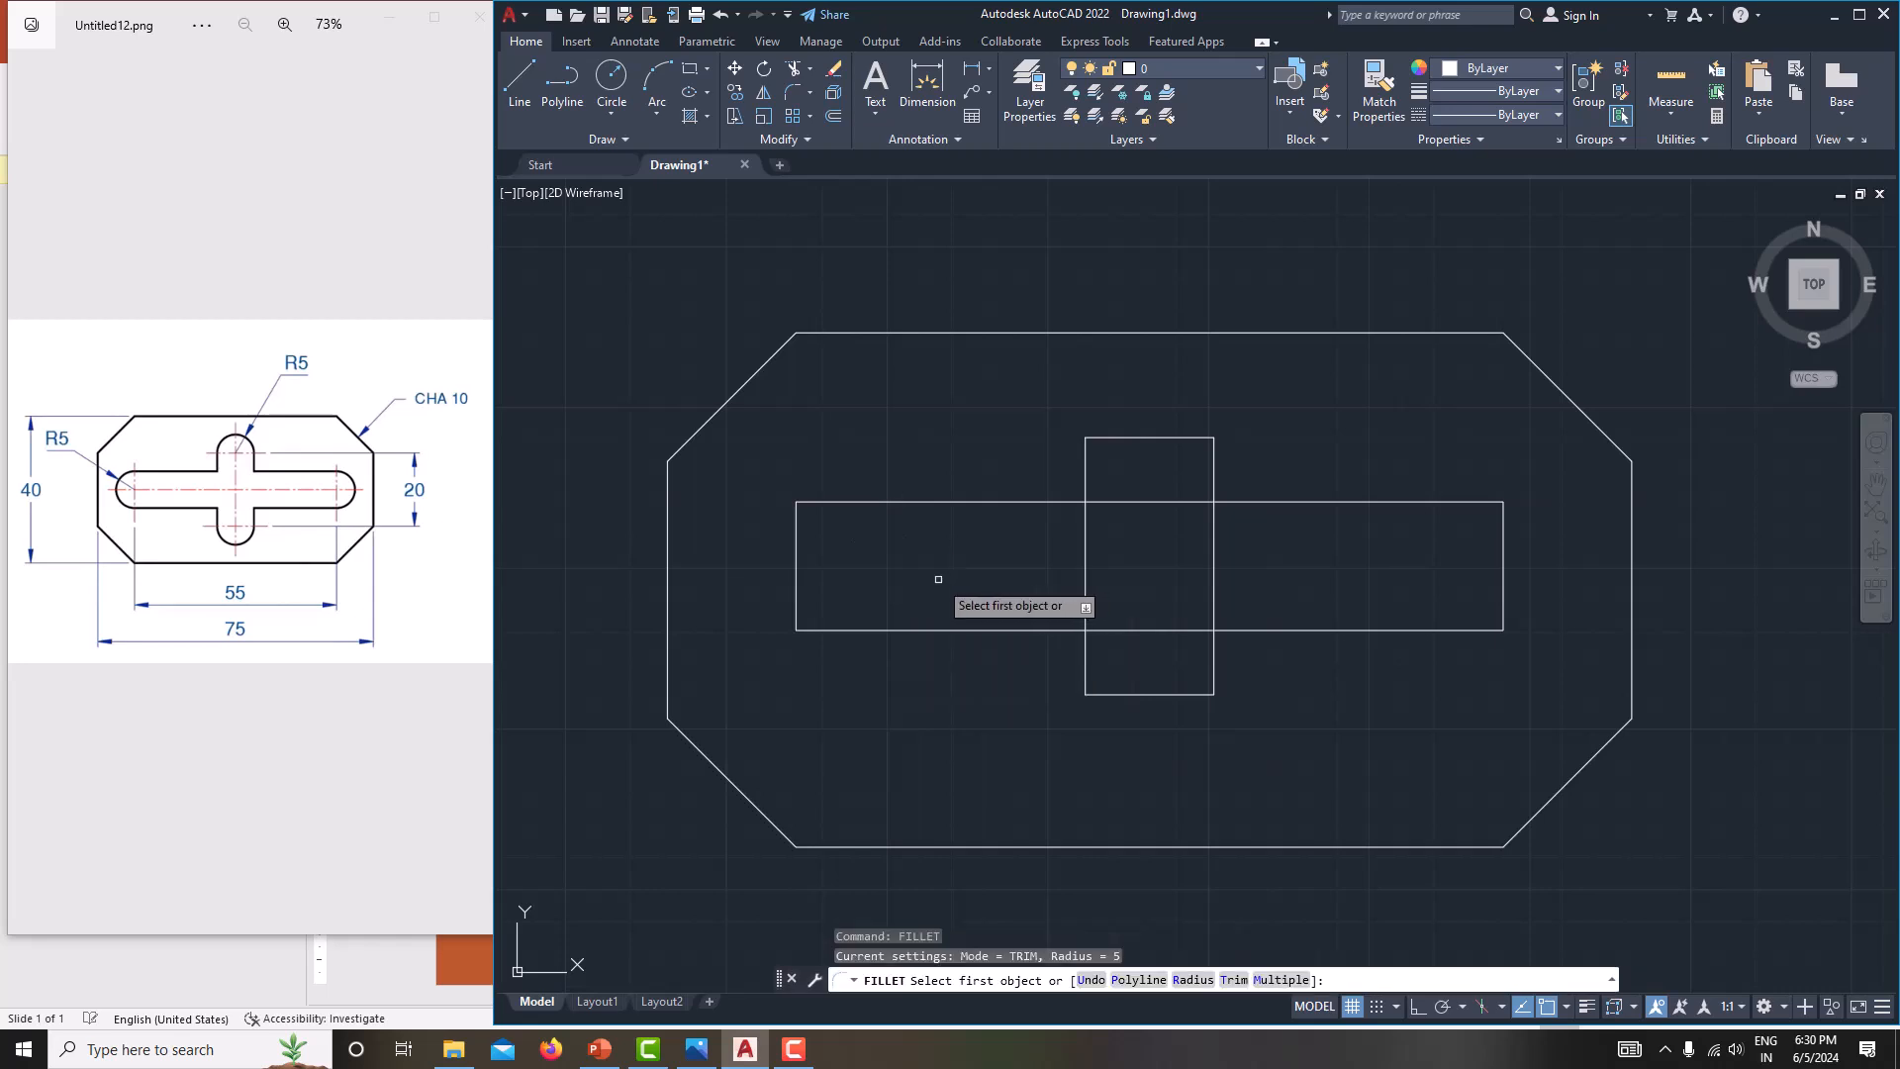
{"action": "type", "text": "r"}
{"action": "key", "text": "Return"}
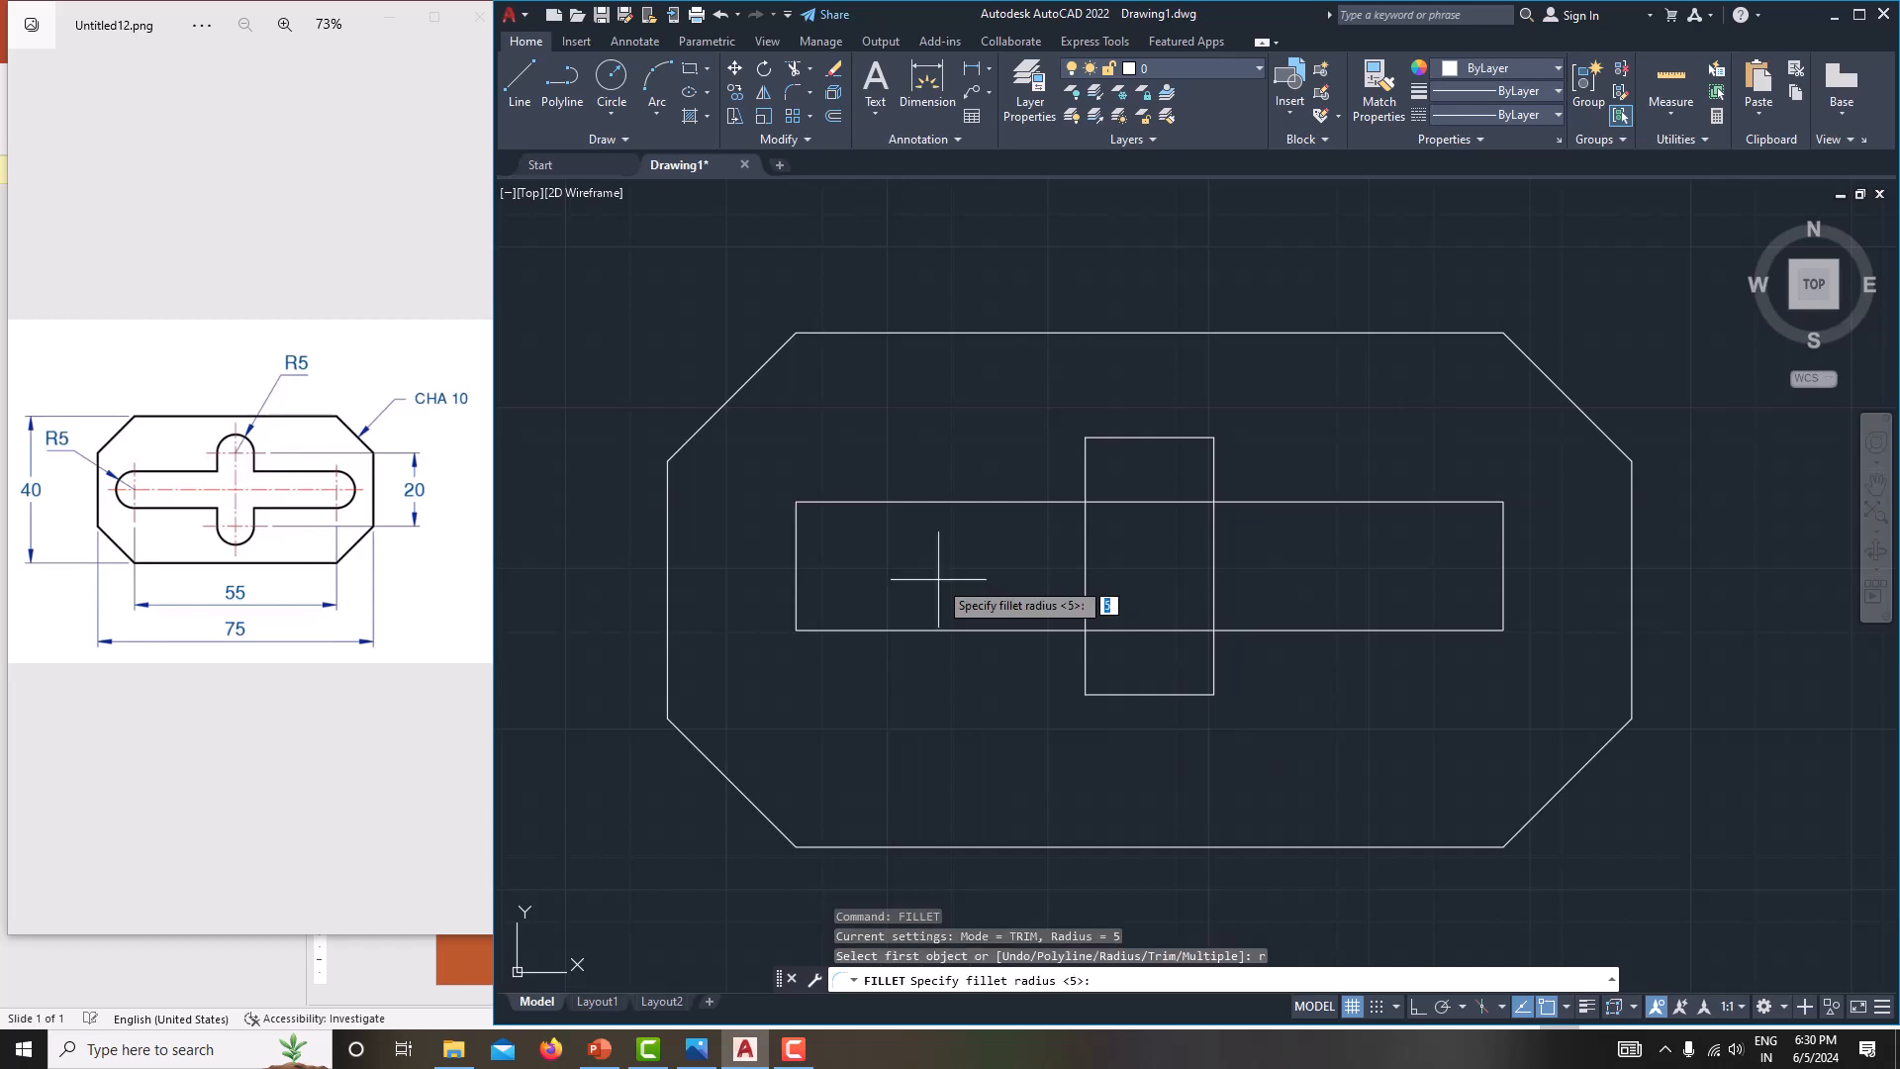
{"action": "key", "text": "Return"}
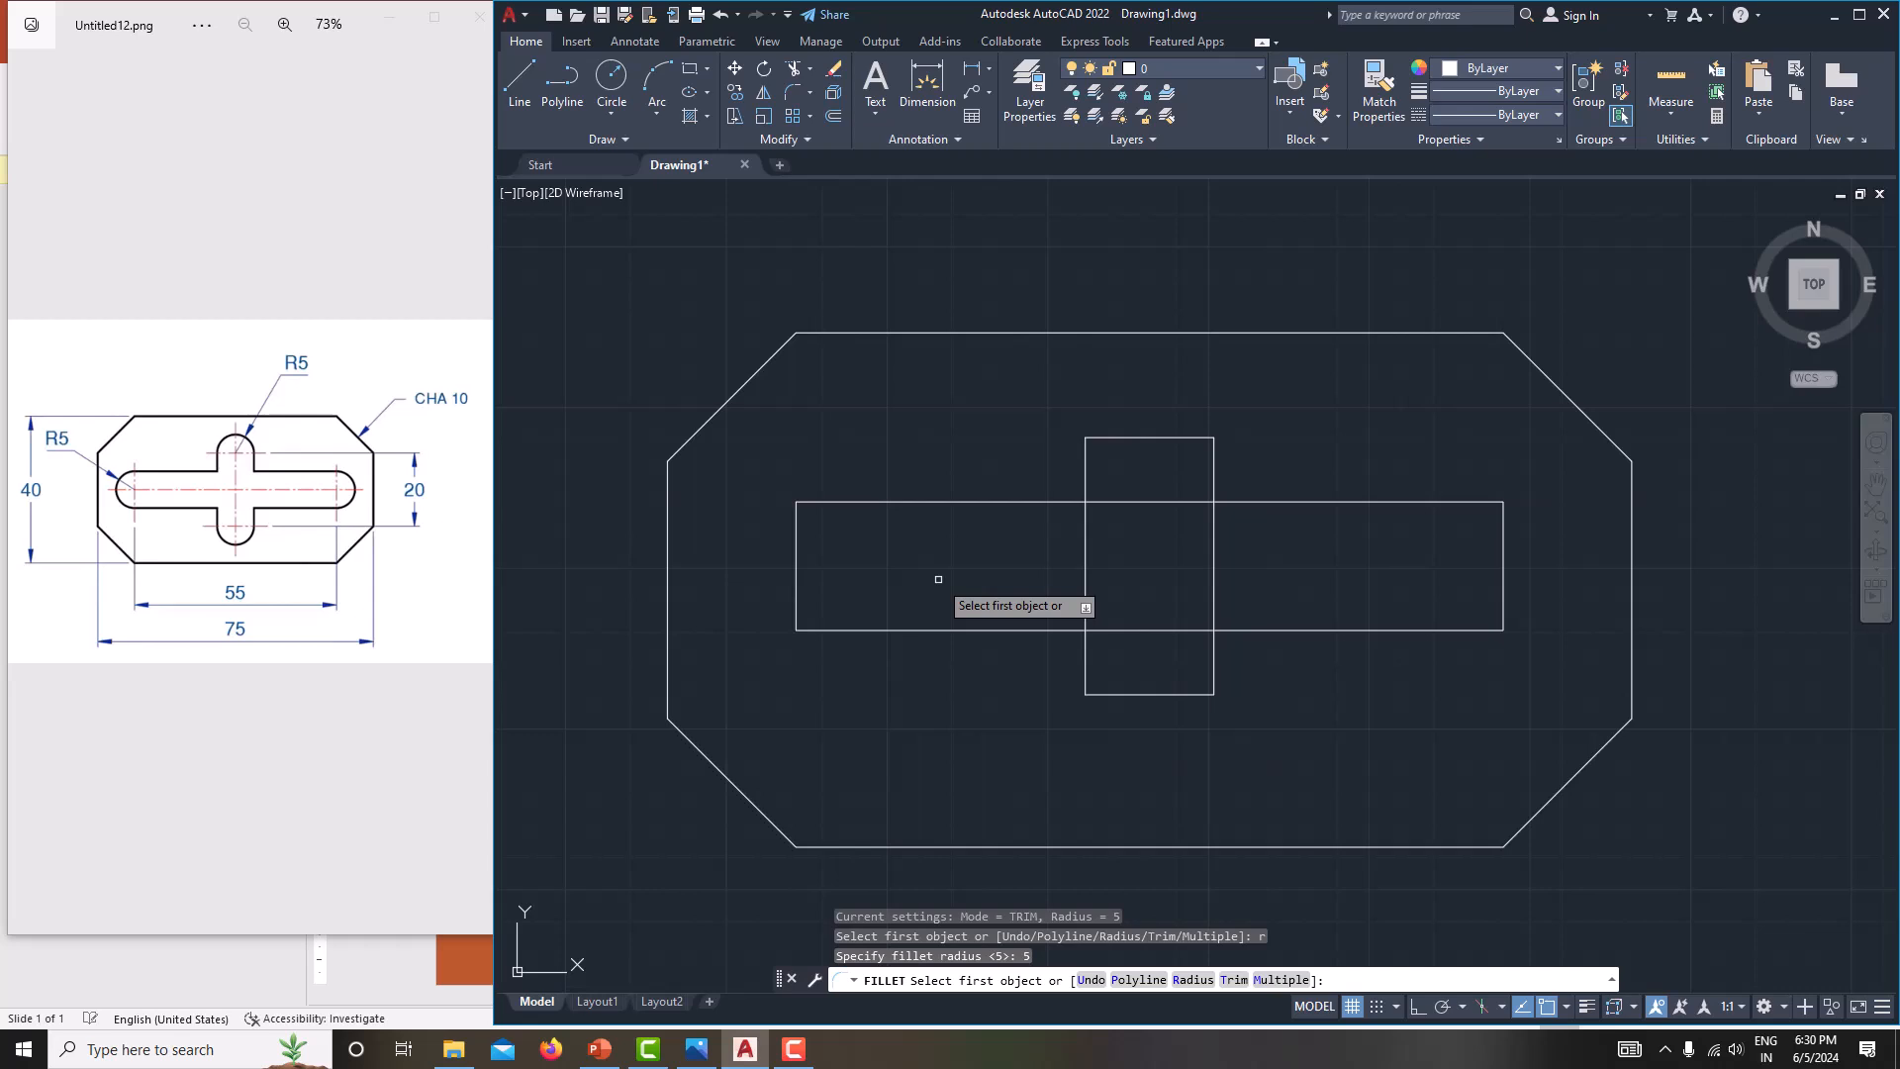
{"action": "left_click", "coordinate": [1282, 980]}
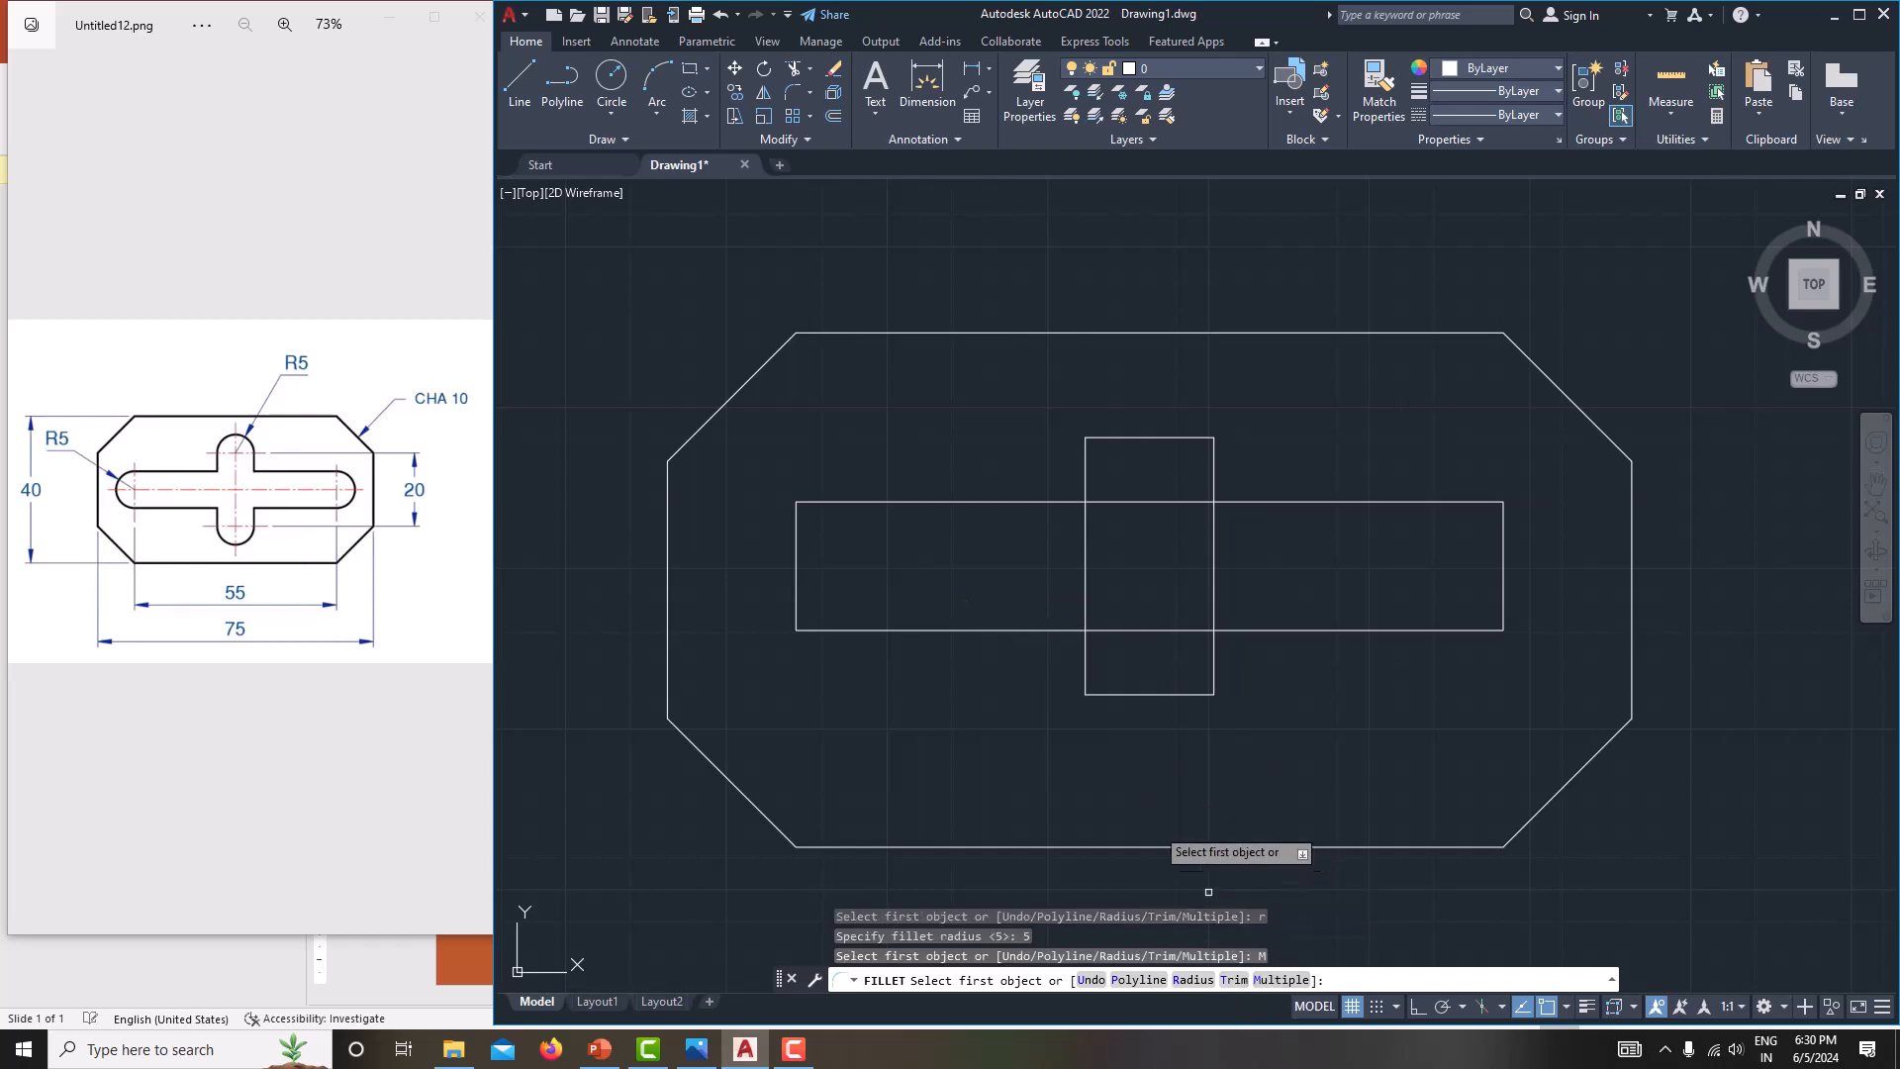
{"action": "left_click", "coordinate": [820, 507]}
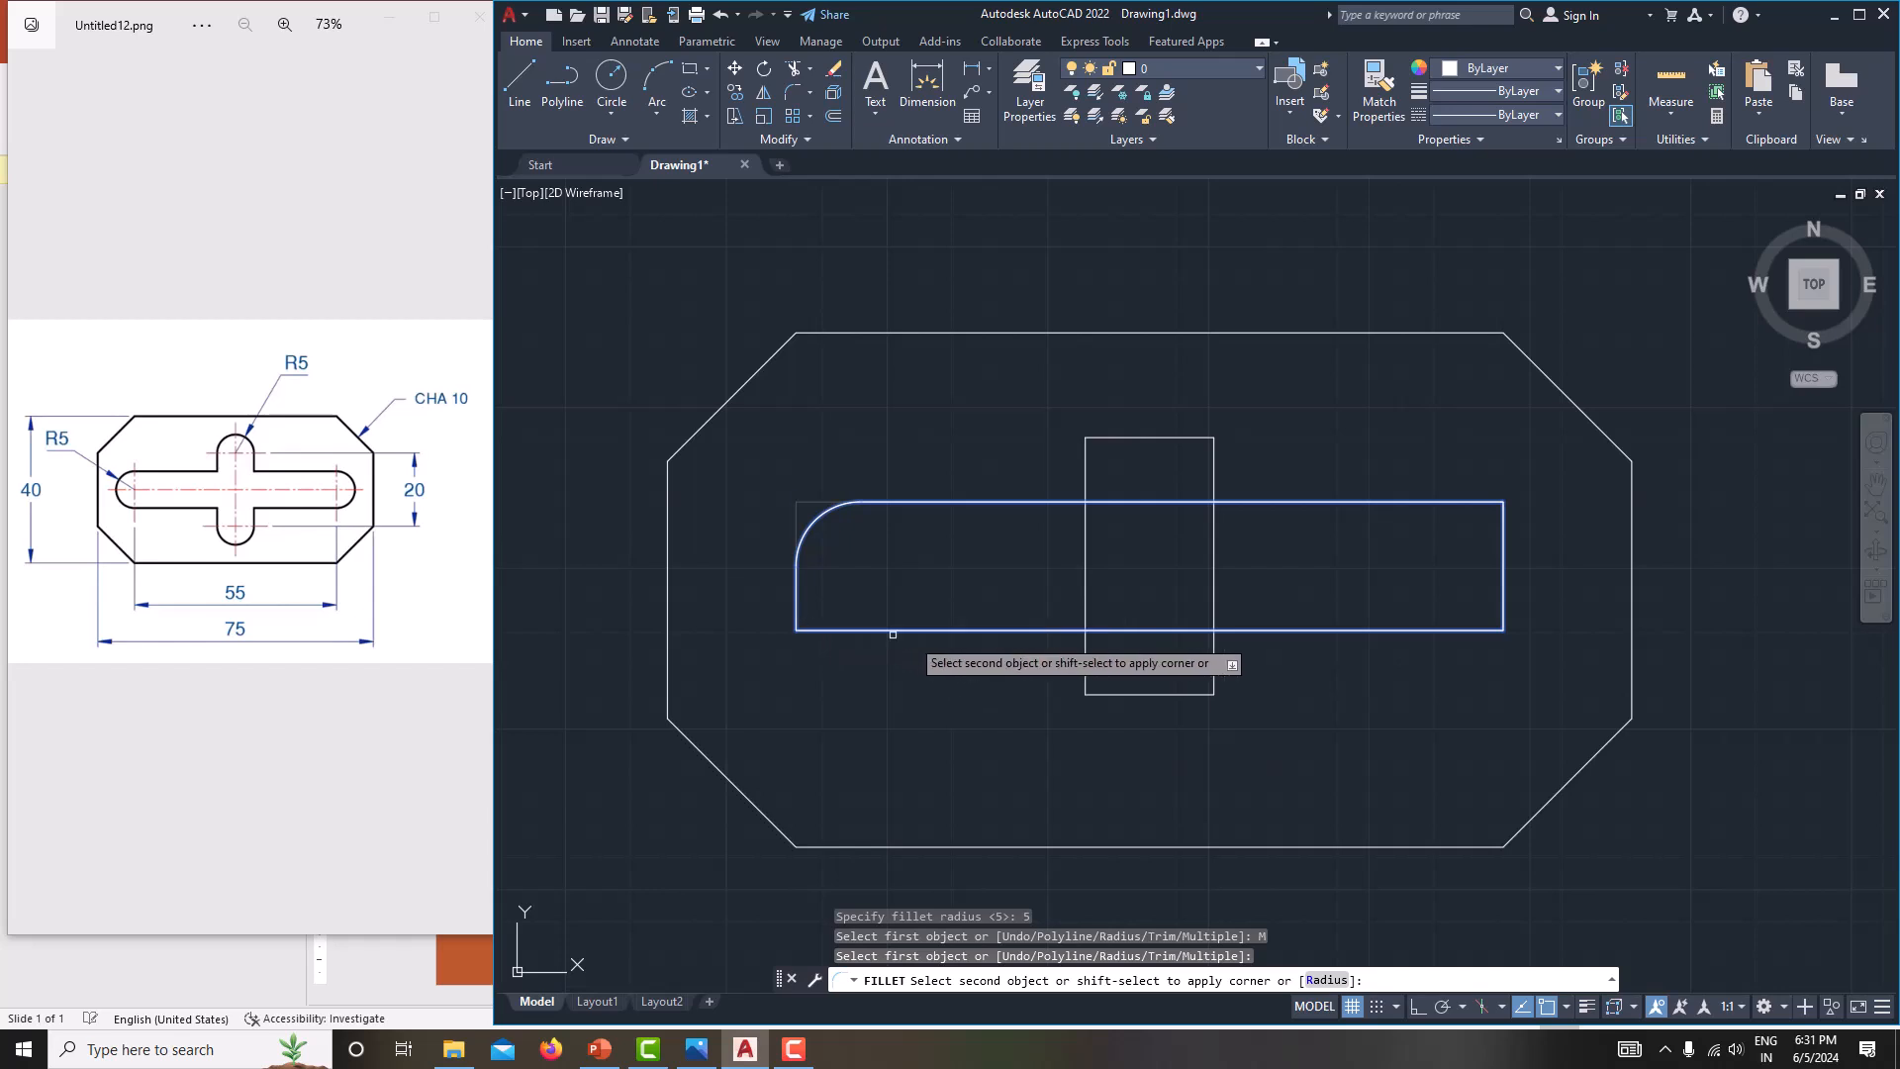
{"action": "key", "text": "Escape"}
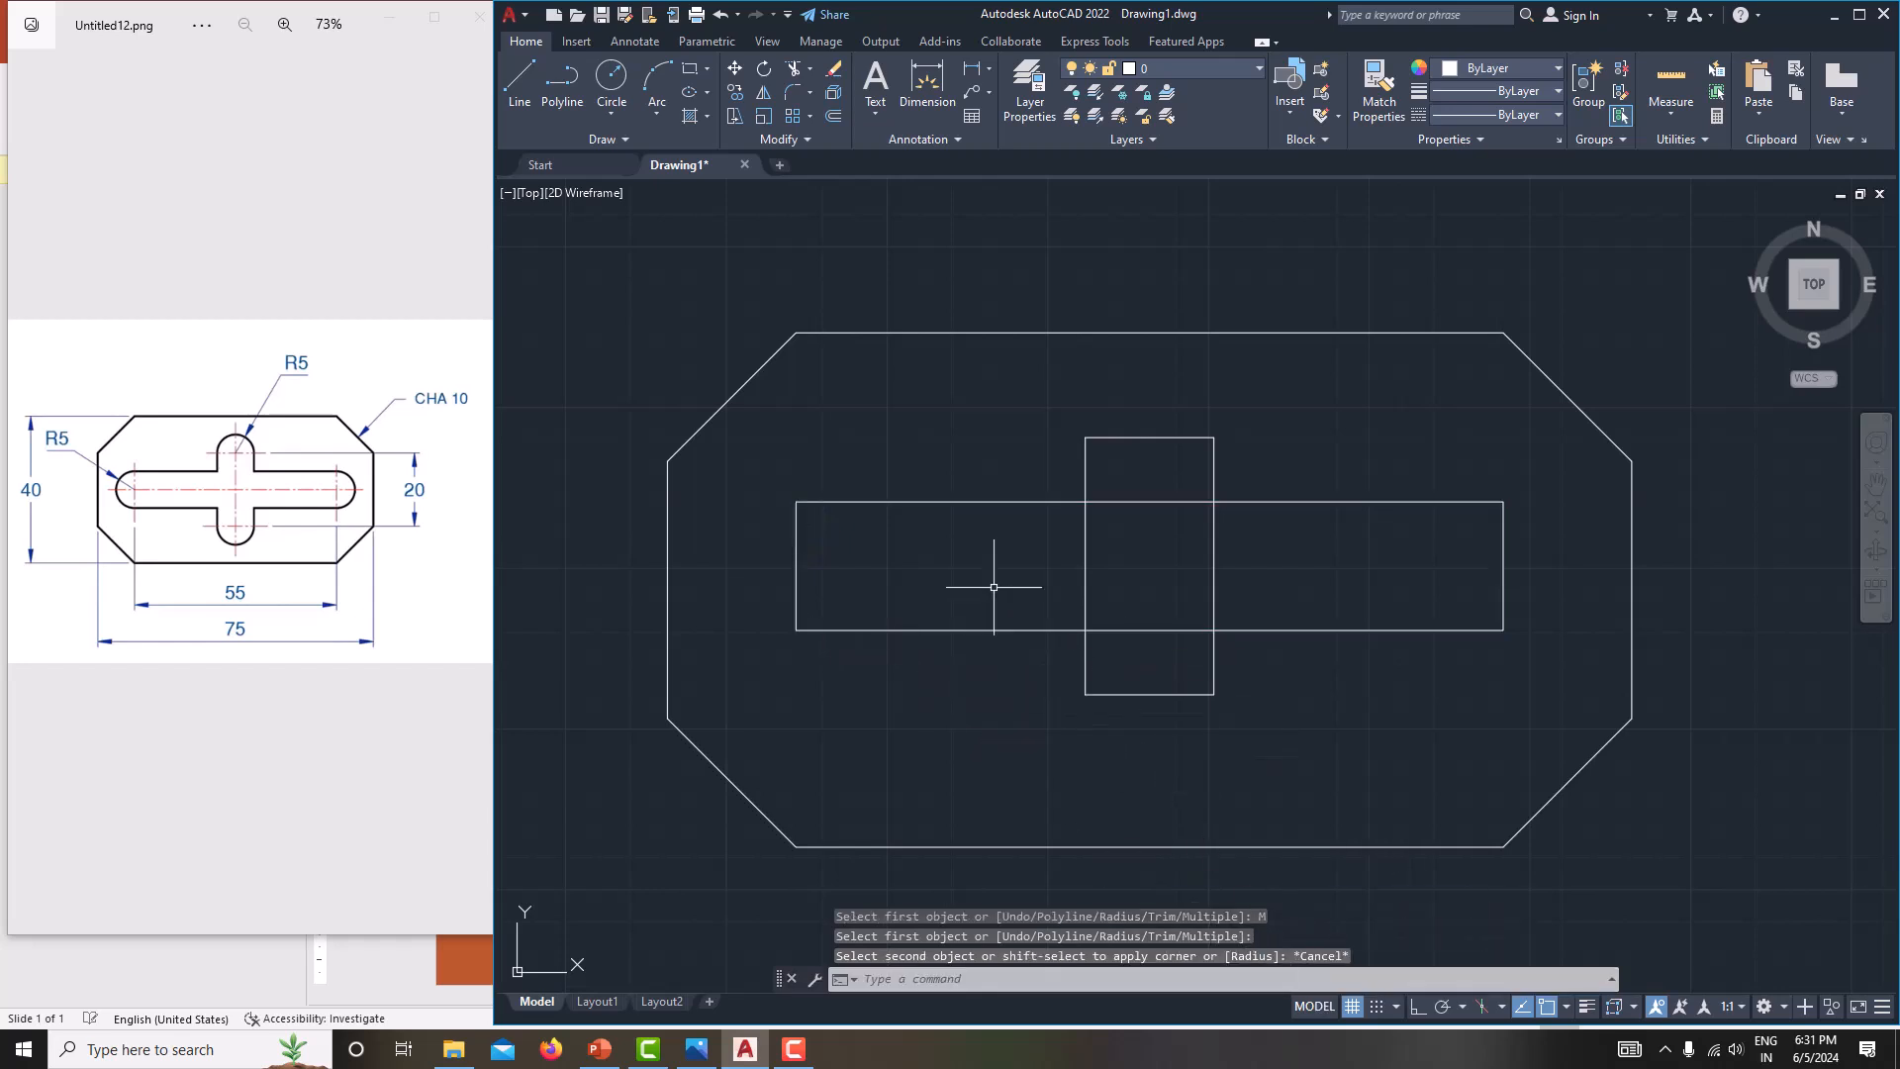
- Fillet all four corners of the 55 by 10 mm rectangle at once as a polyline, with a 5 mm radius
{"action": "type", "text": "fill"}
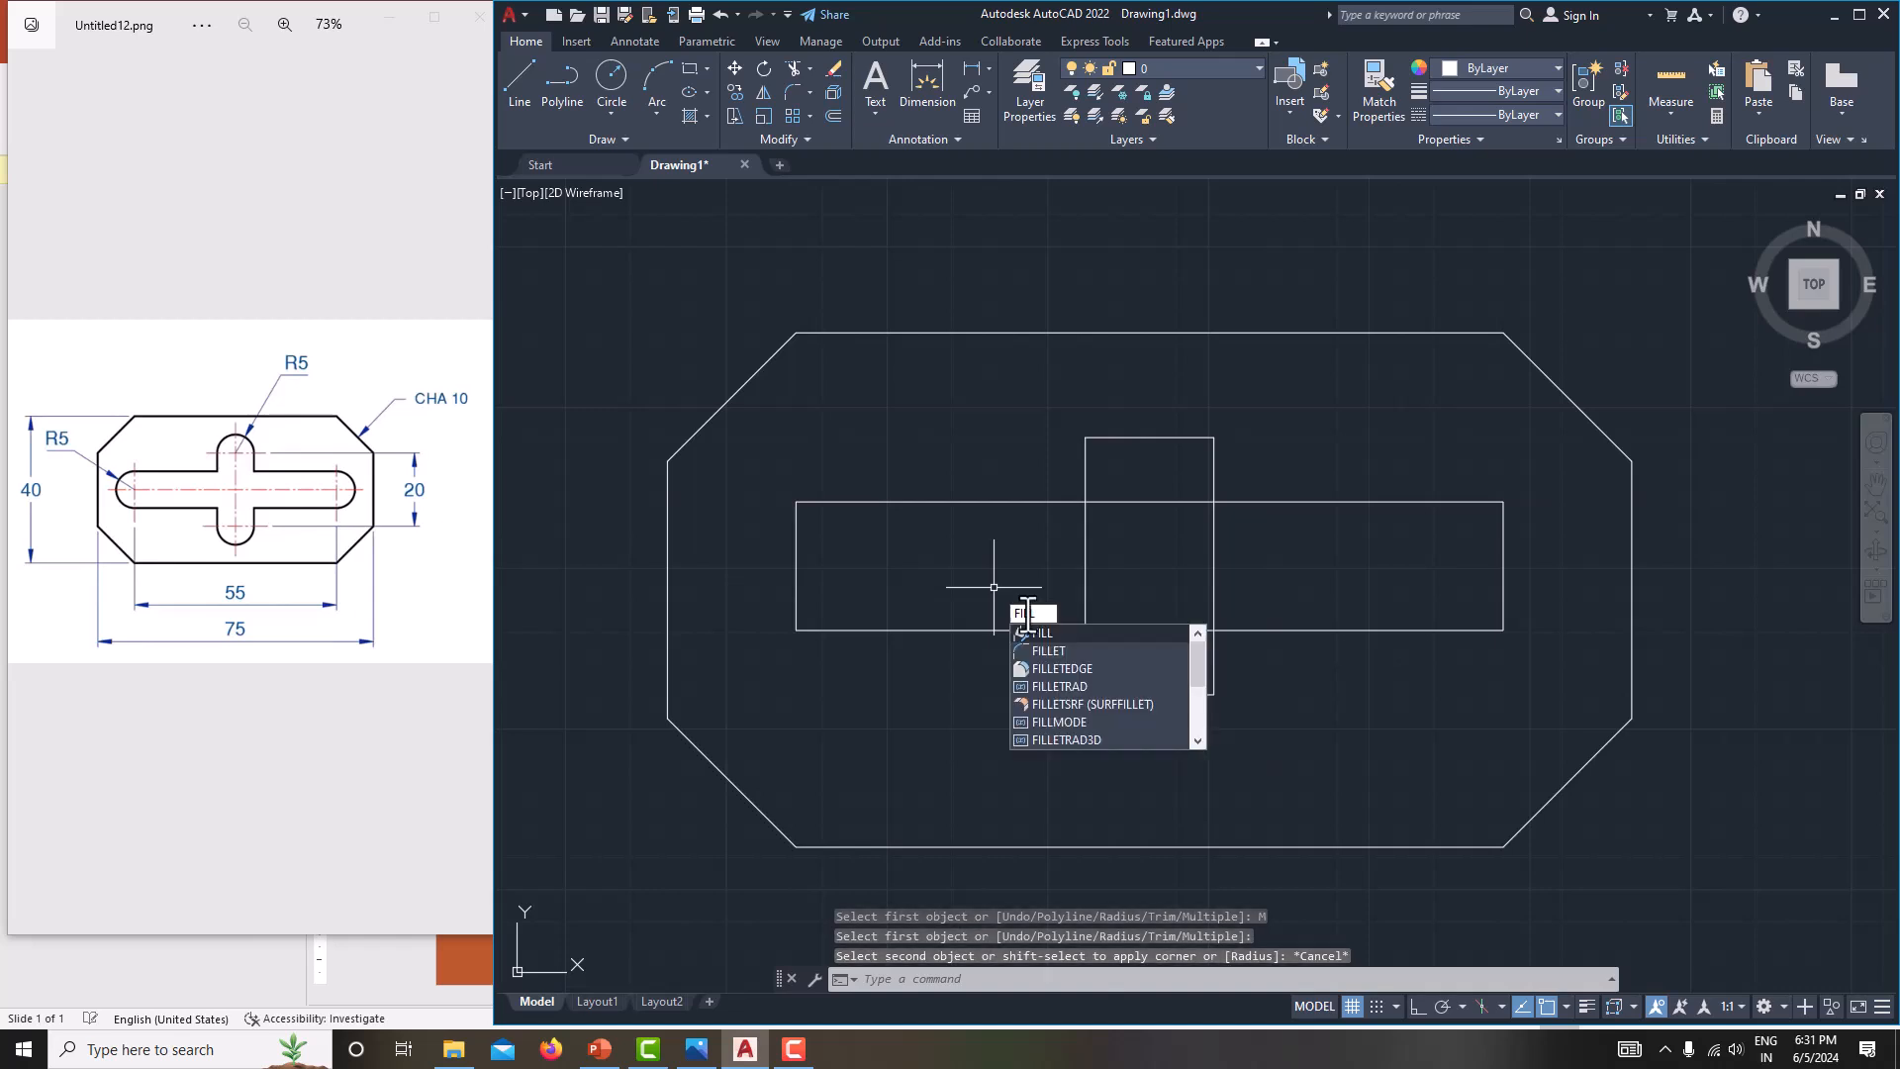
{"action": "left_click", "coordinate": [1061, 650]}
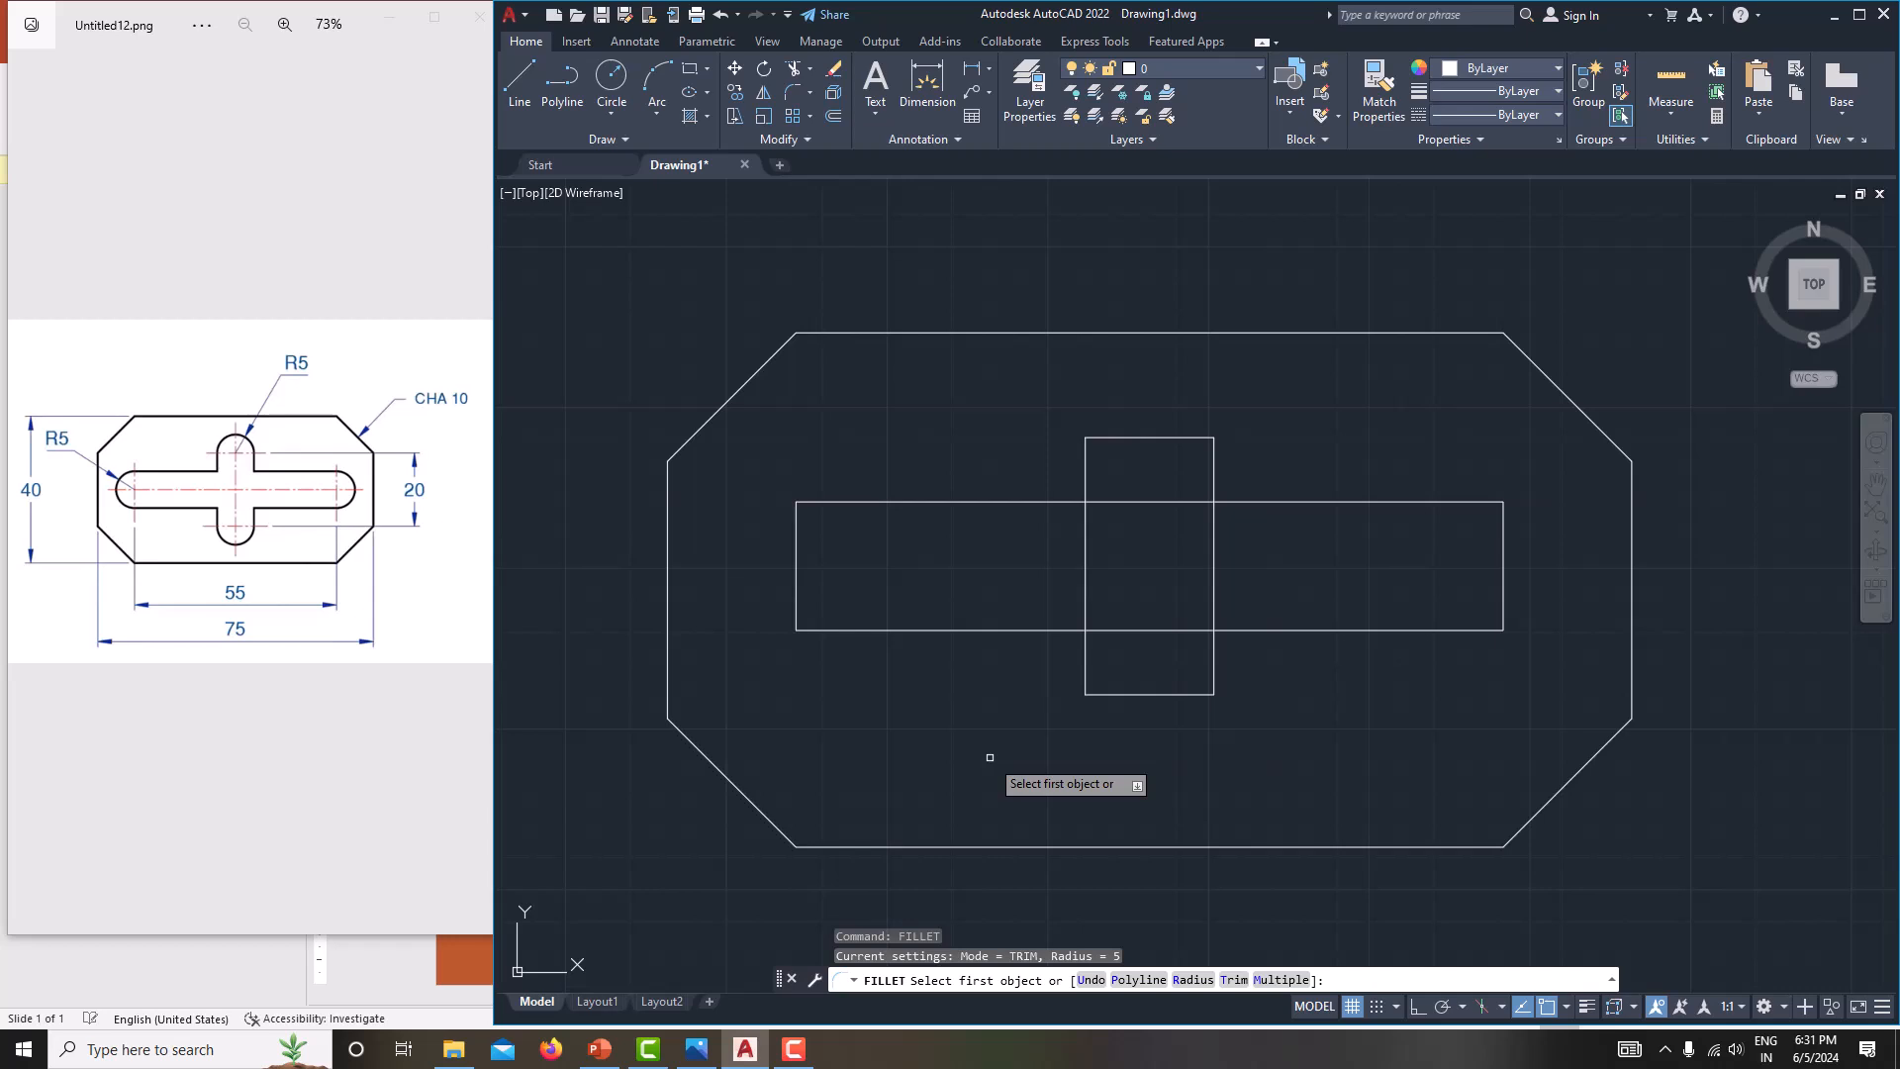
{"action": "type", "text": "r"}
{"action": "key", "text": "Return"}
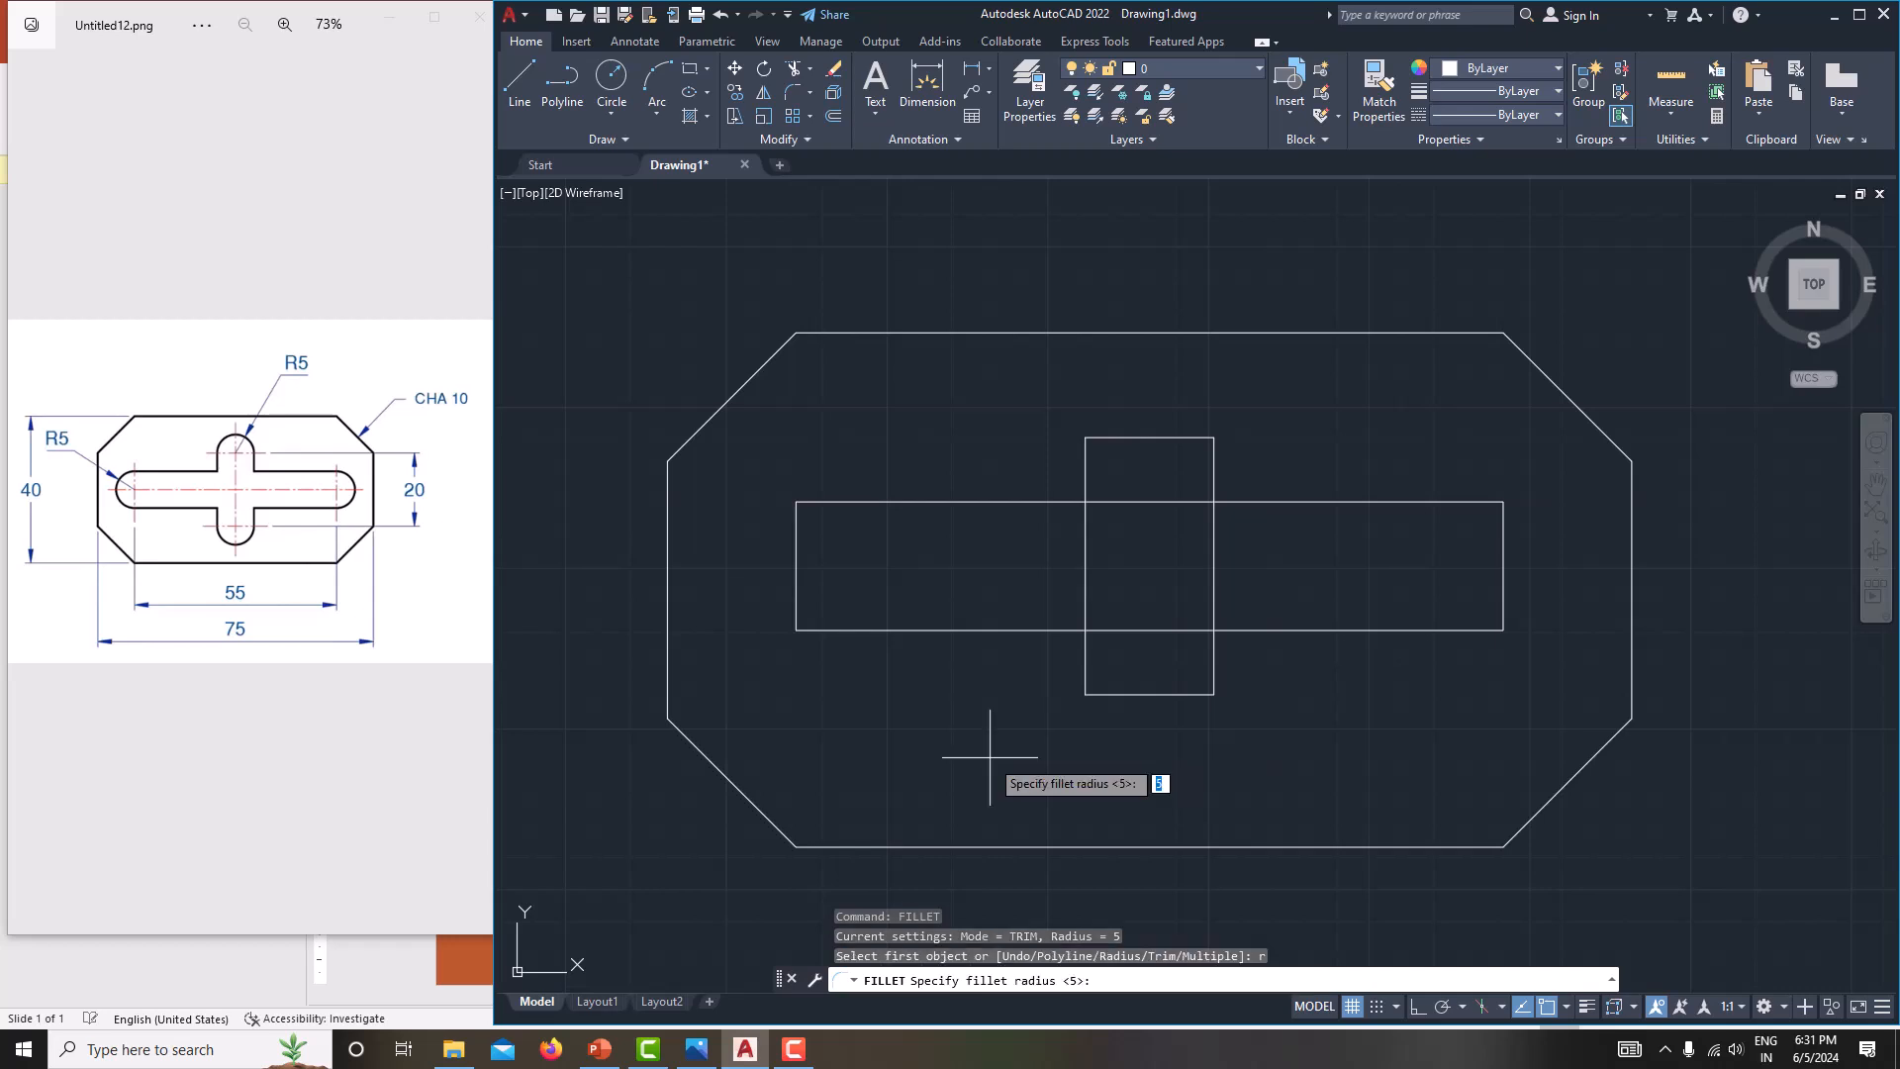
{"action": "key", "text": "Return"}
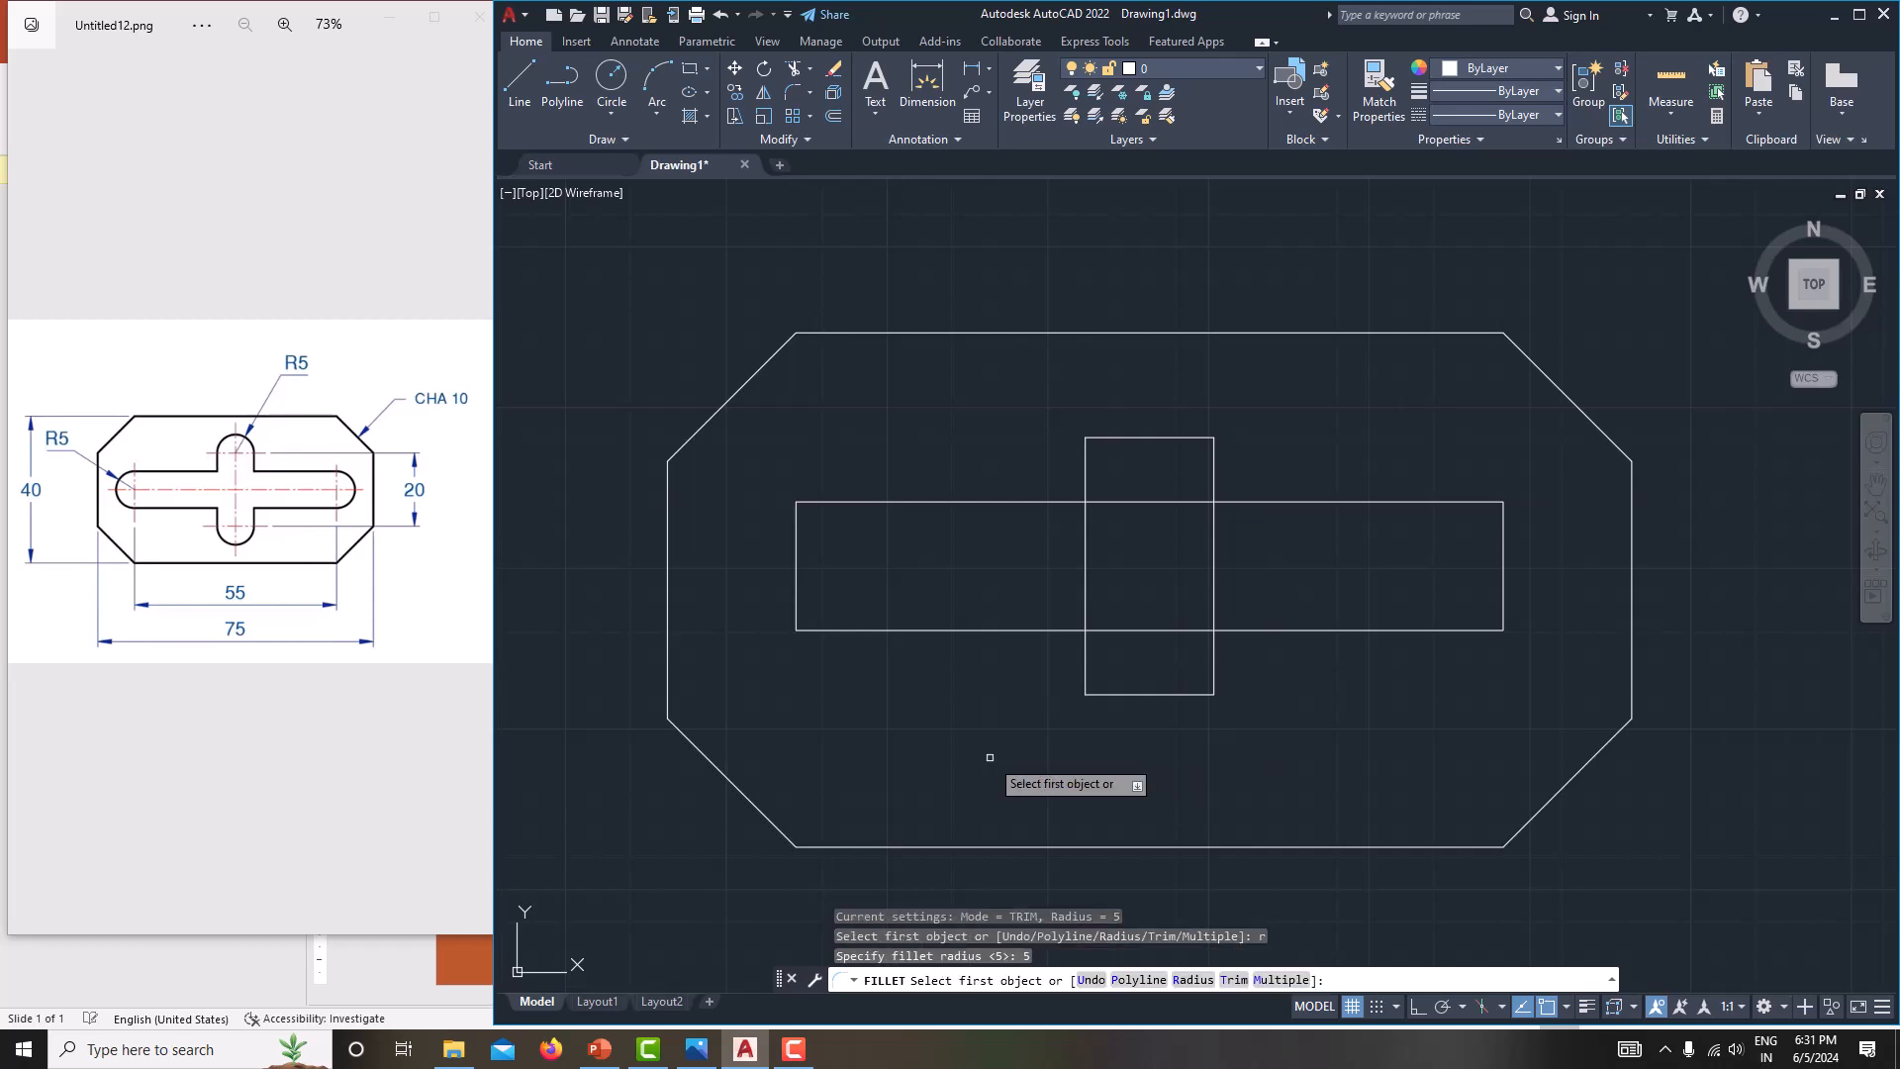
{"action": "key", "text": "Return"}
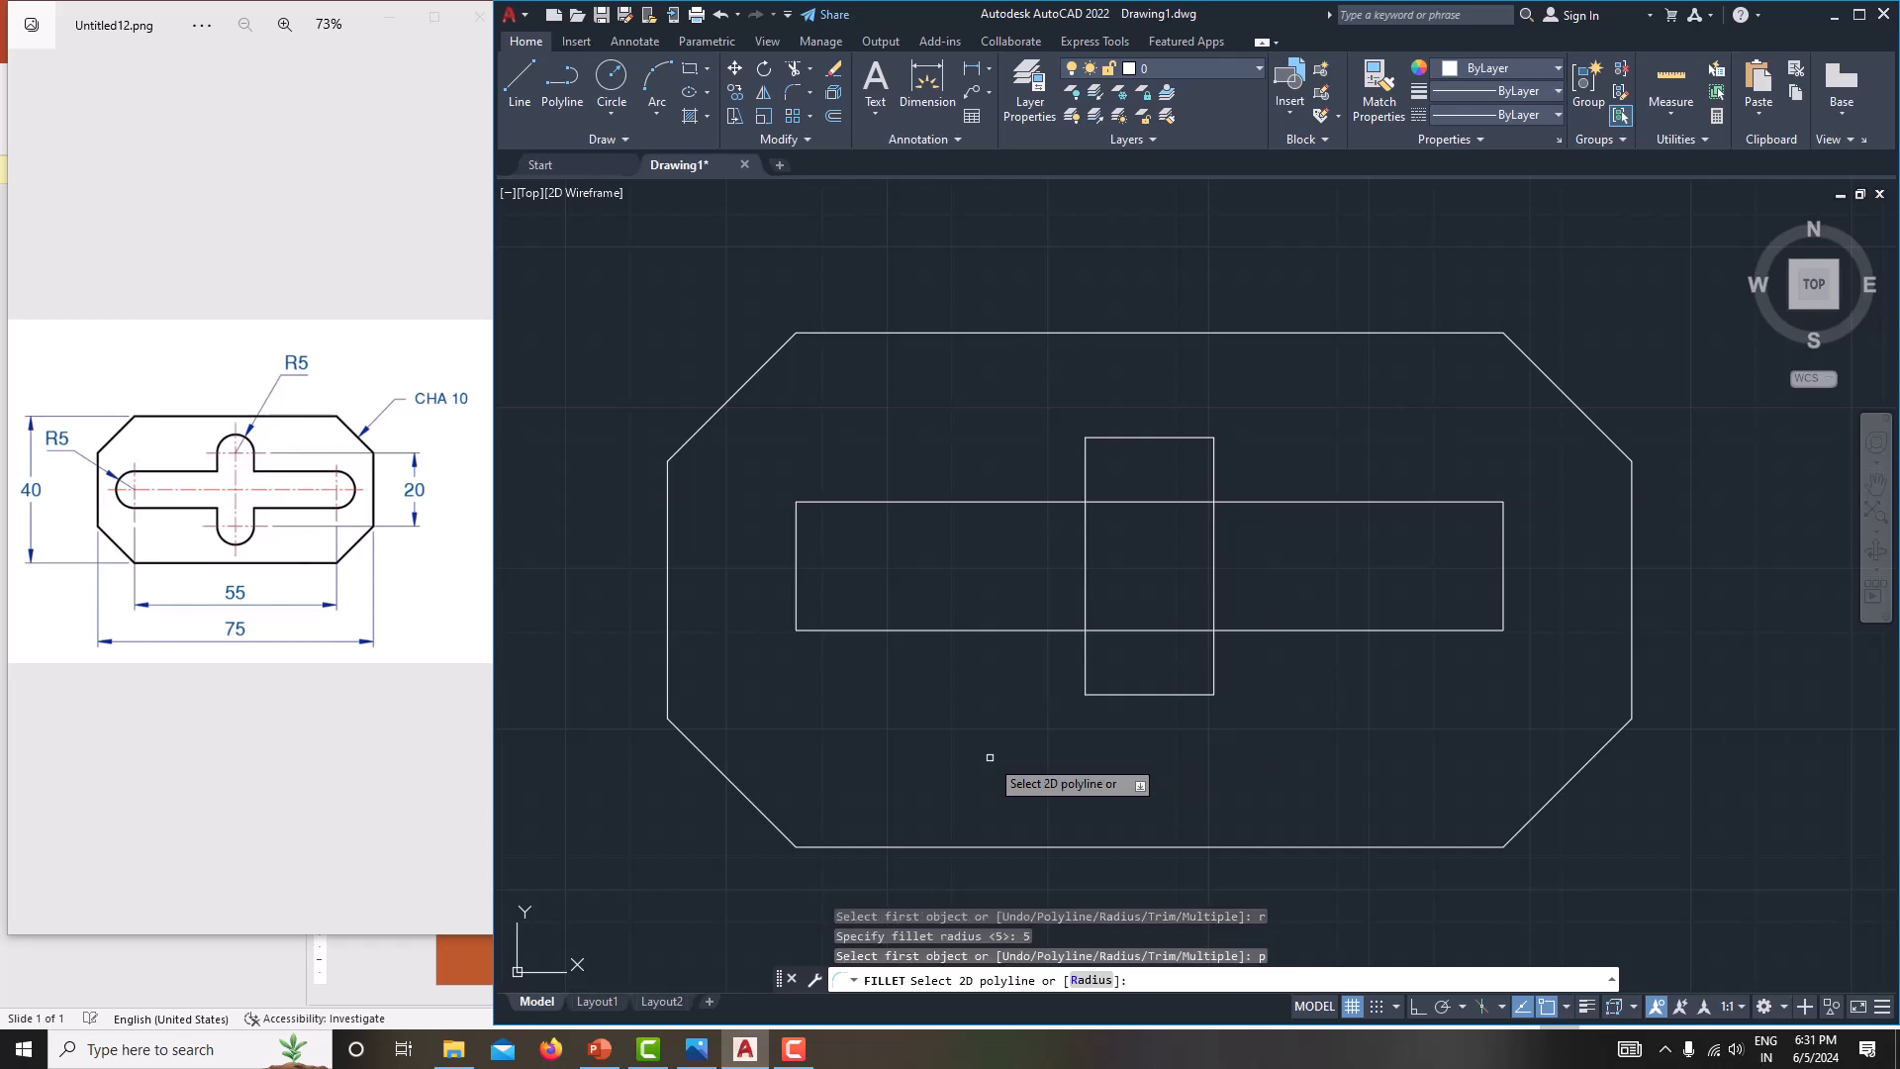
{"action": "left_click", "coordinate": [842, 502]}
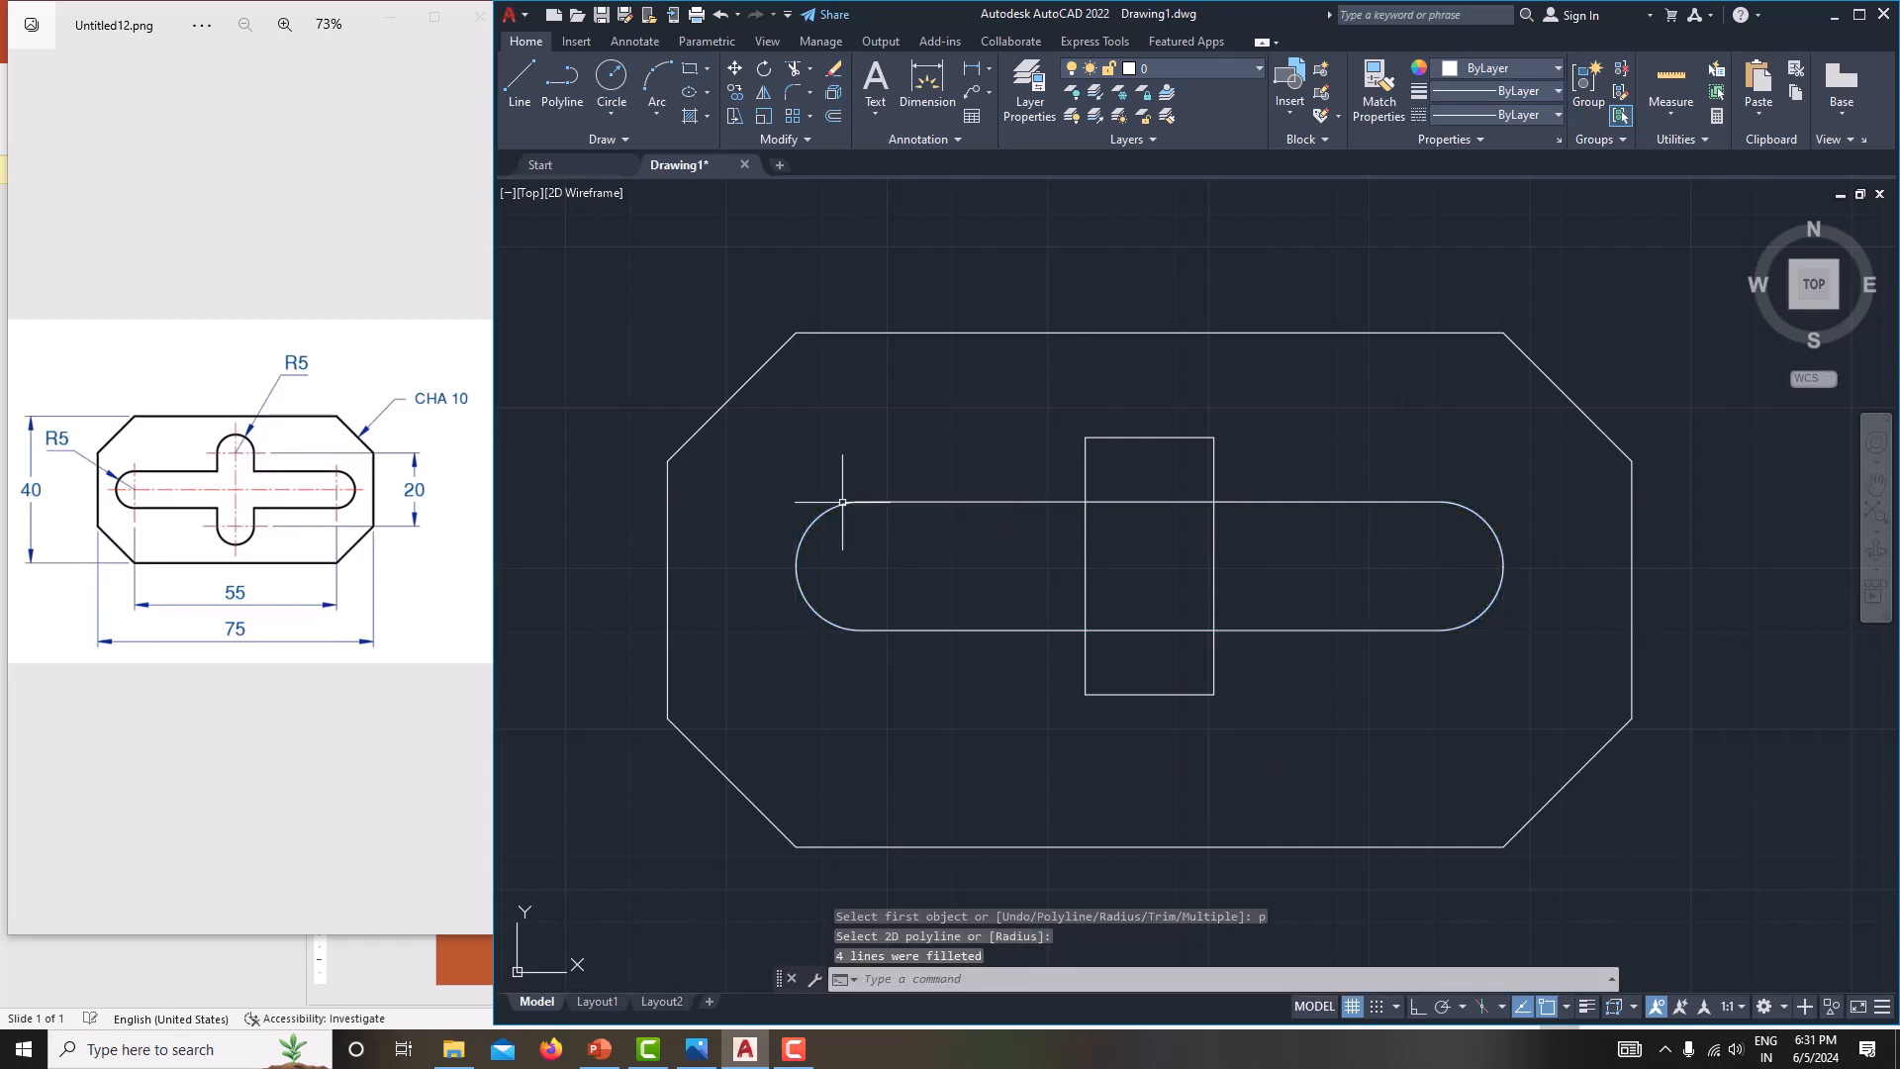
- Undo the polyline fillet on the 55 by 10 mm rectangle
{"action": "middle_click_drag", "start_coordinate": [903, 590], "coordinate": [890, 591]}
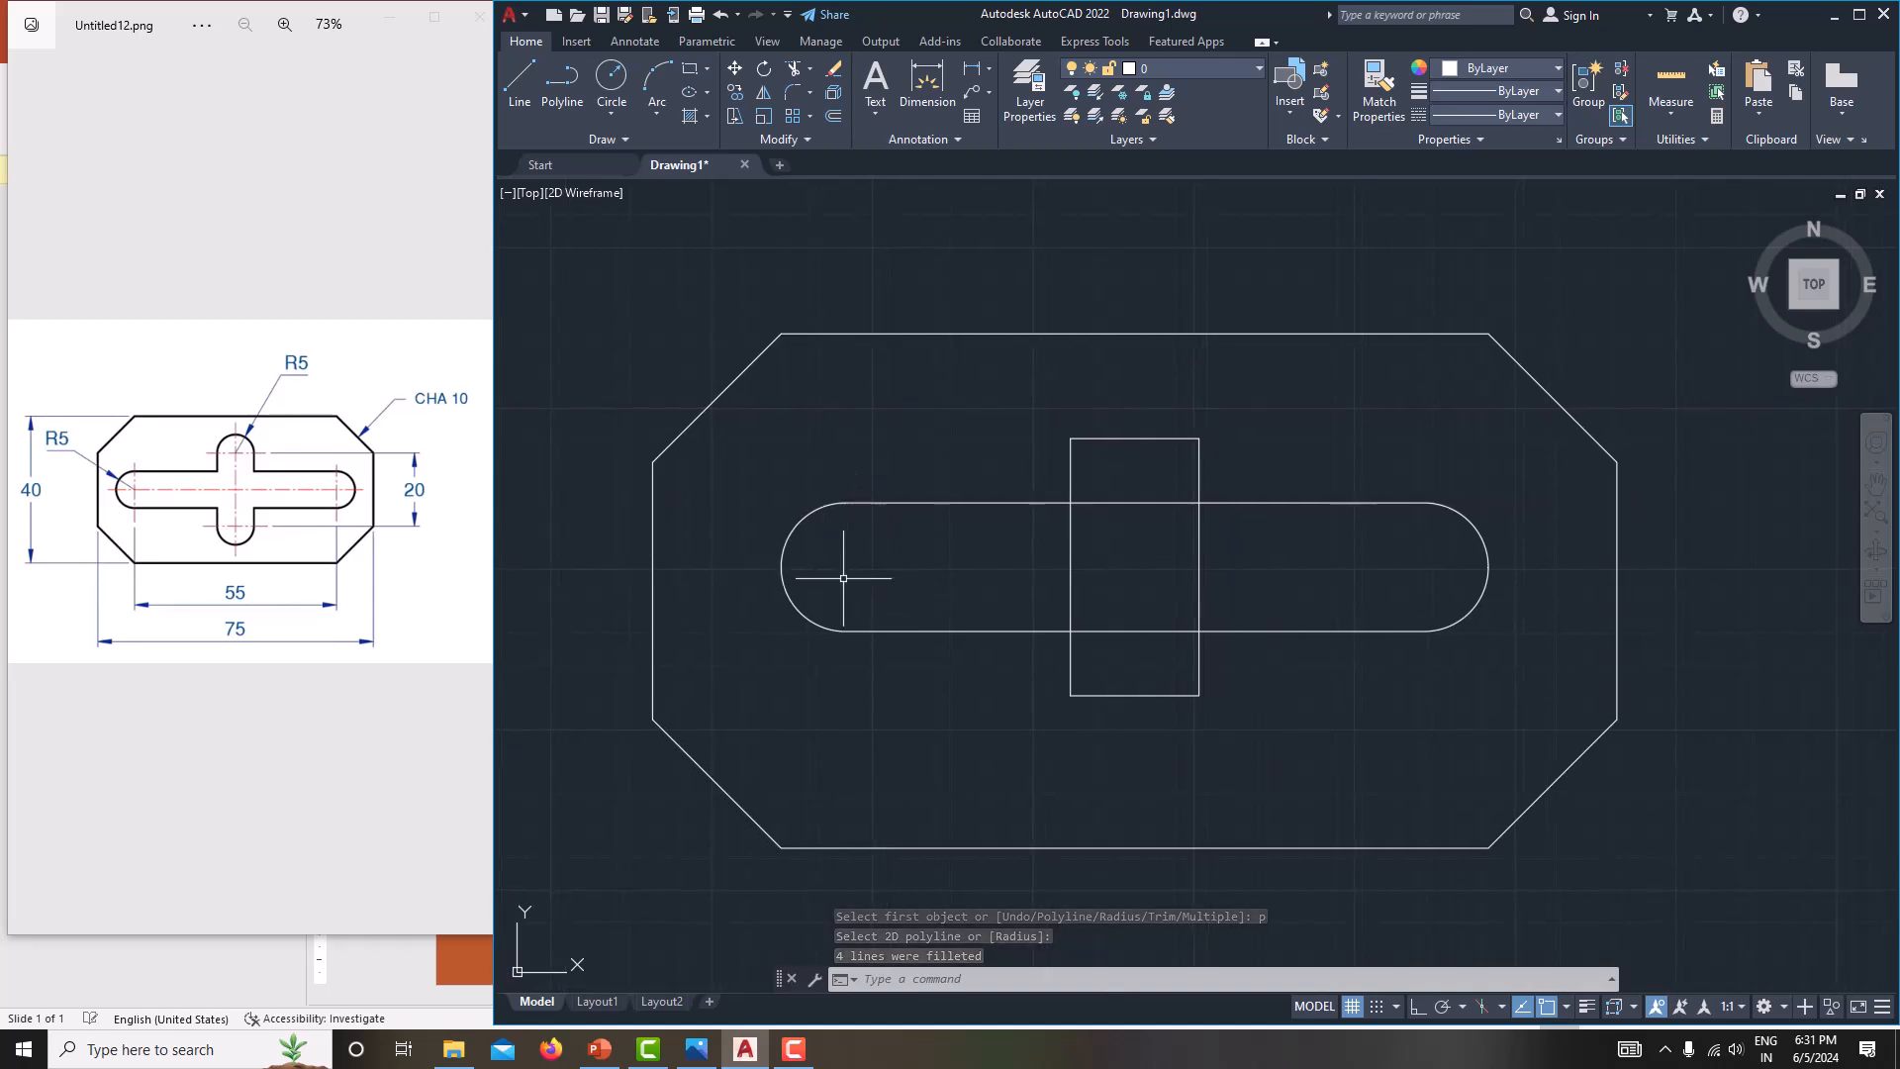
{"action": "key", "text": "ctrl+z"}
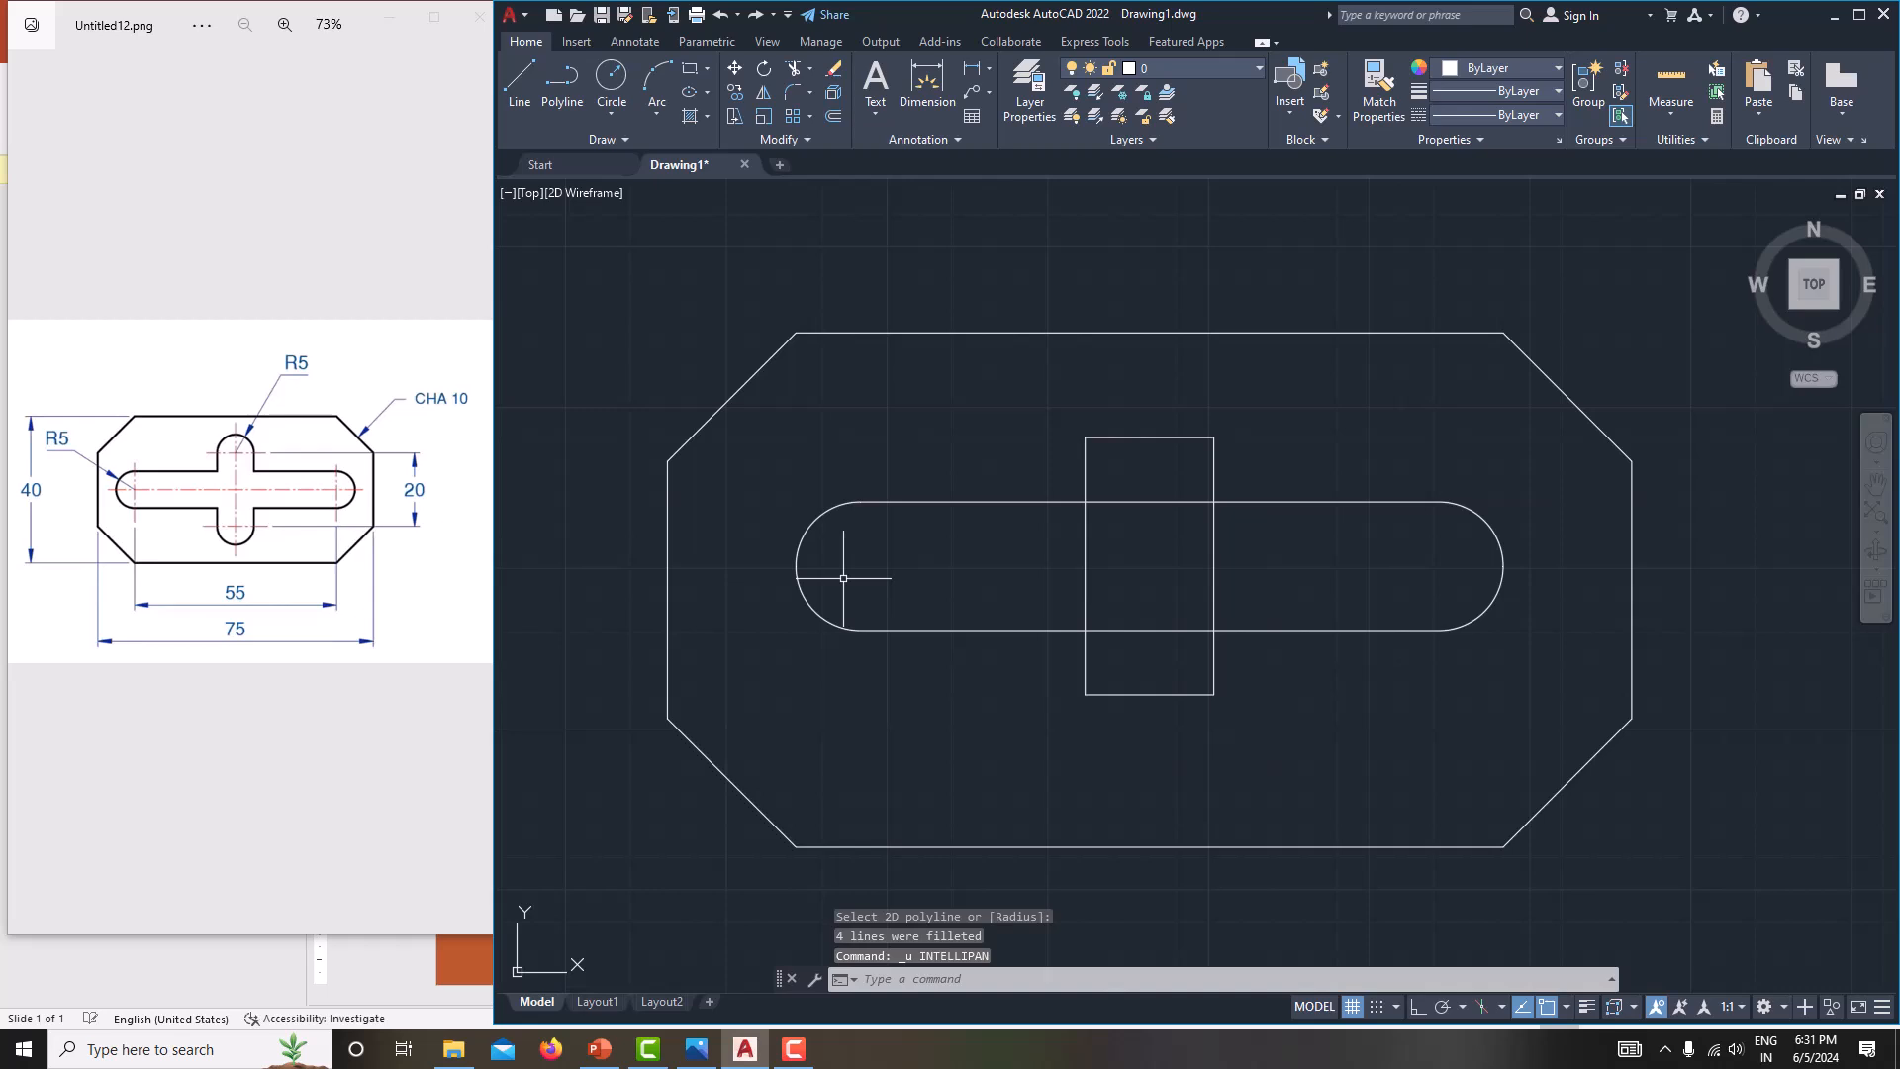
{"action": "key", "text": "ctrl+z"}
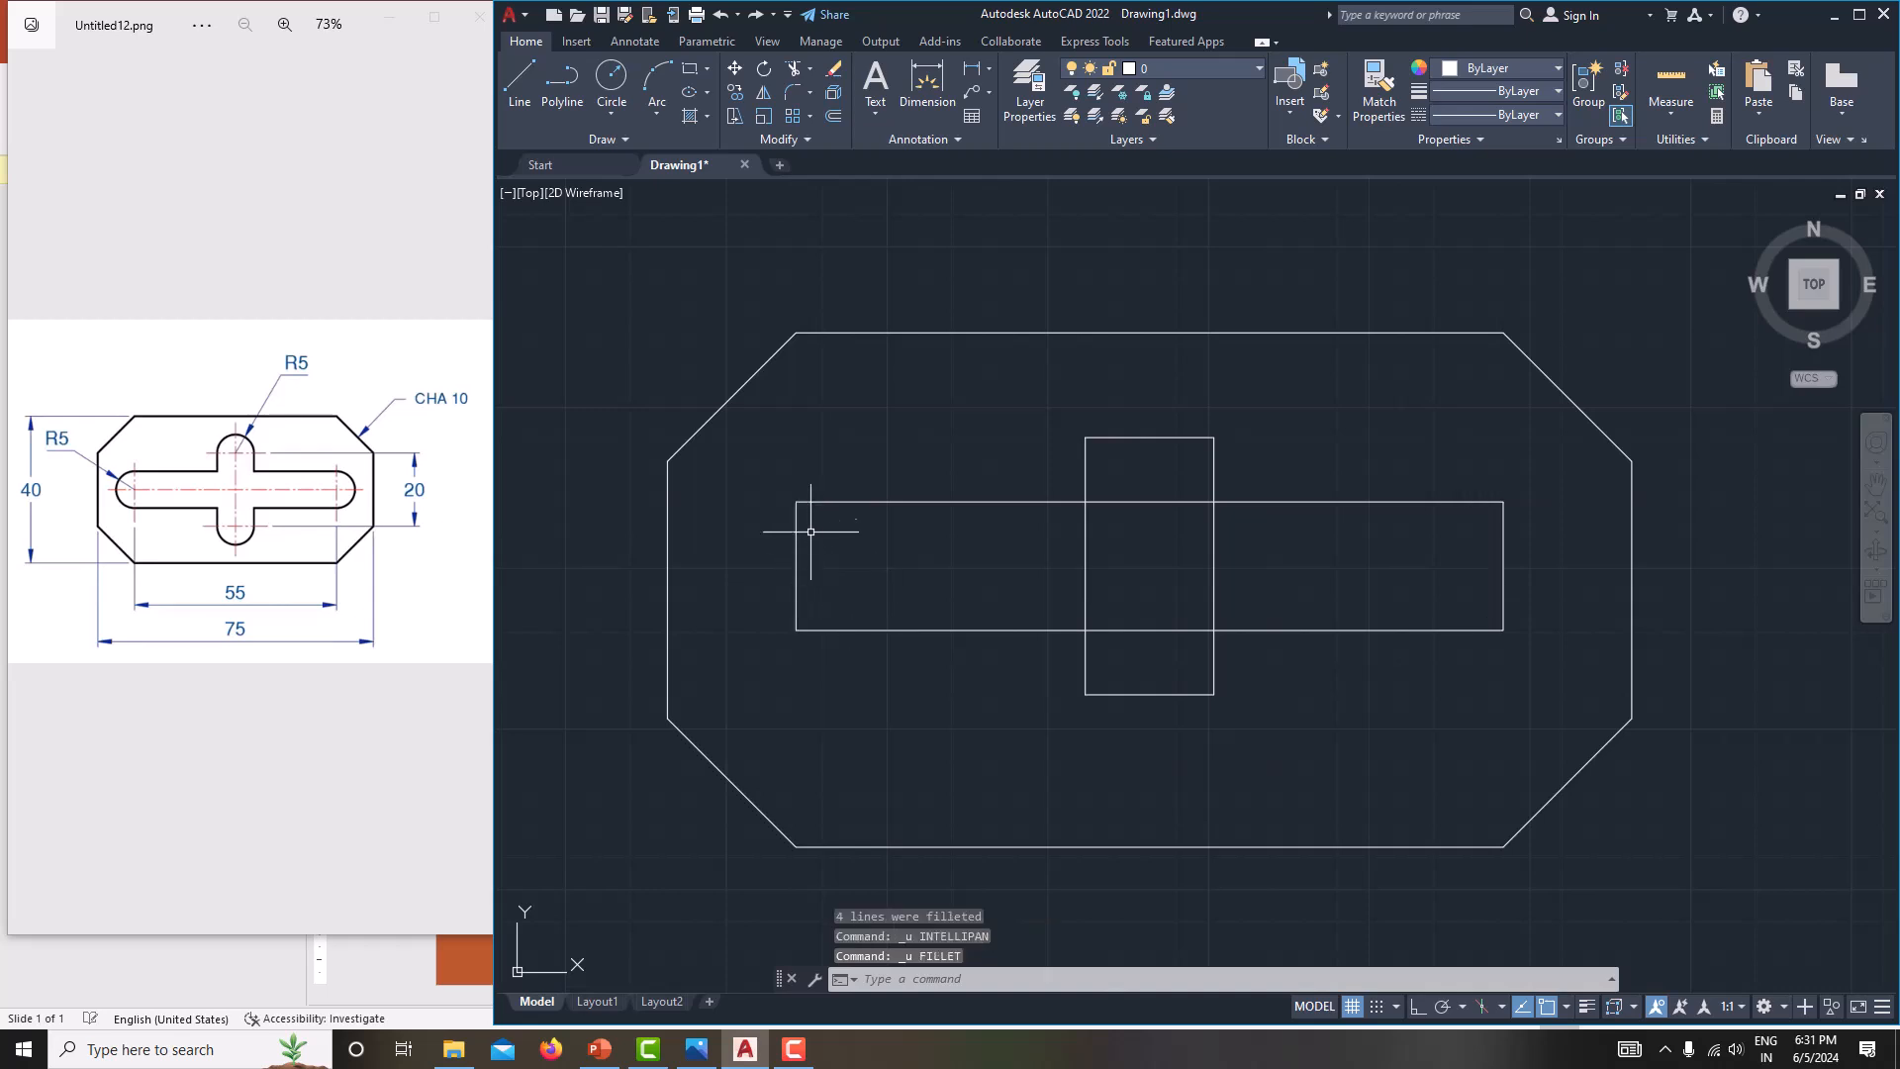
- Draw a circle of 10 mm diameter centered on the midpoint of the 55 by 10 mm rectangle's left short edge
{"action": "left_click", "coordinate": [616, 113]}
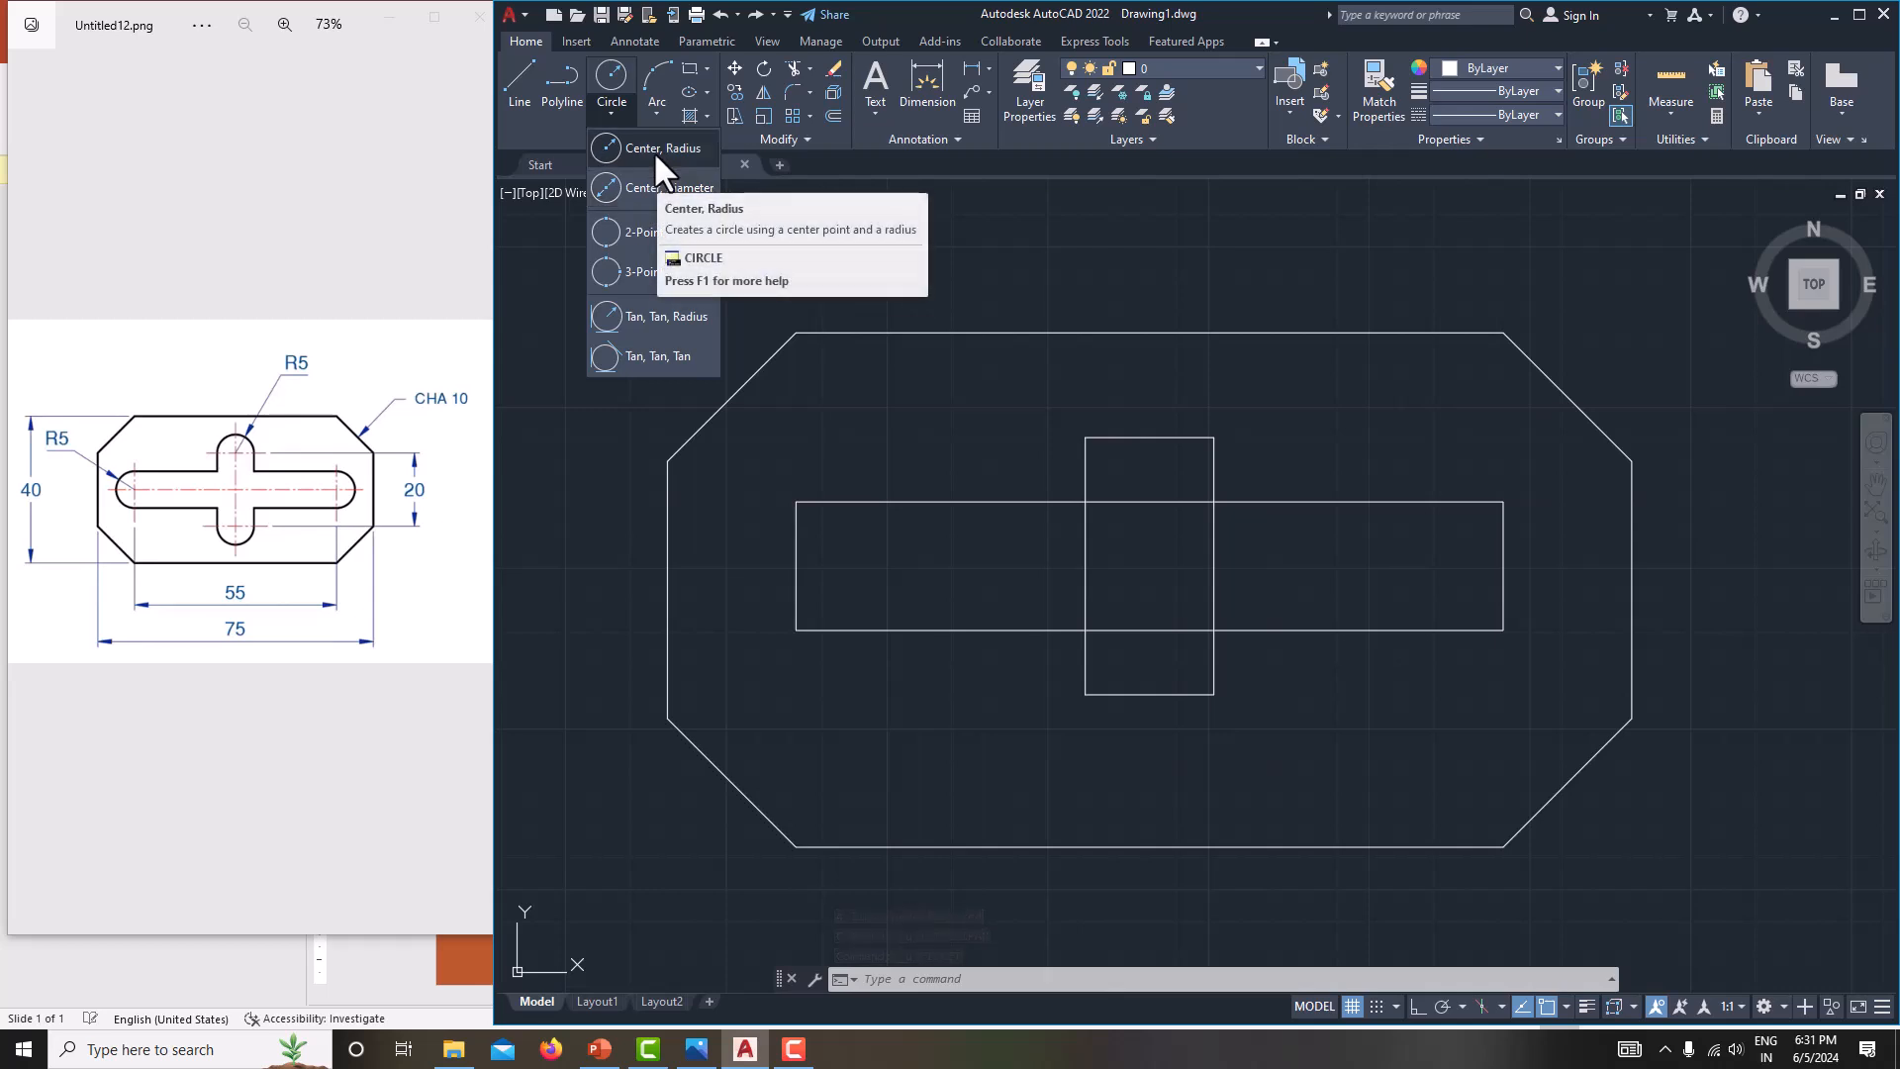
{"action": "left_click", "coordinate": [656, 188]}
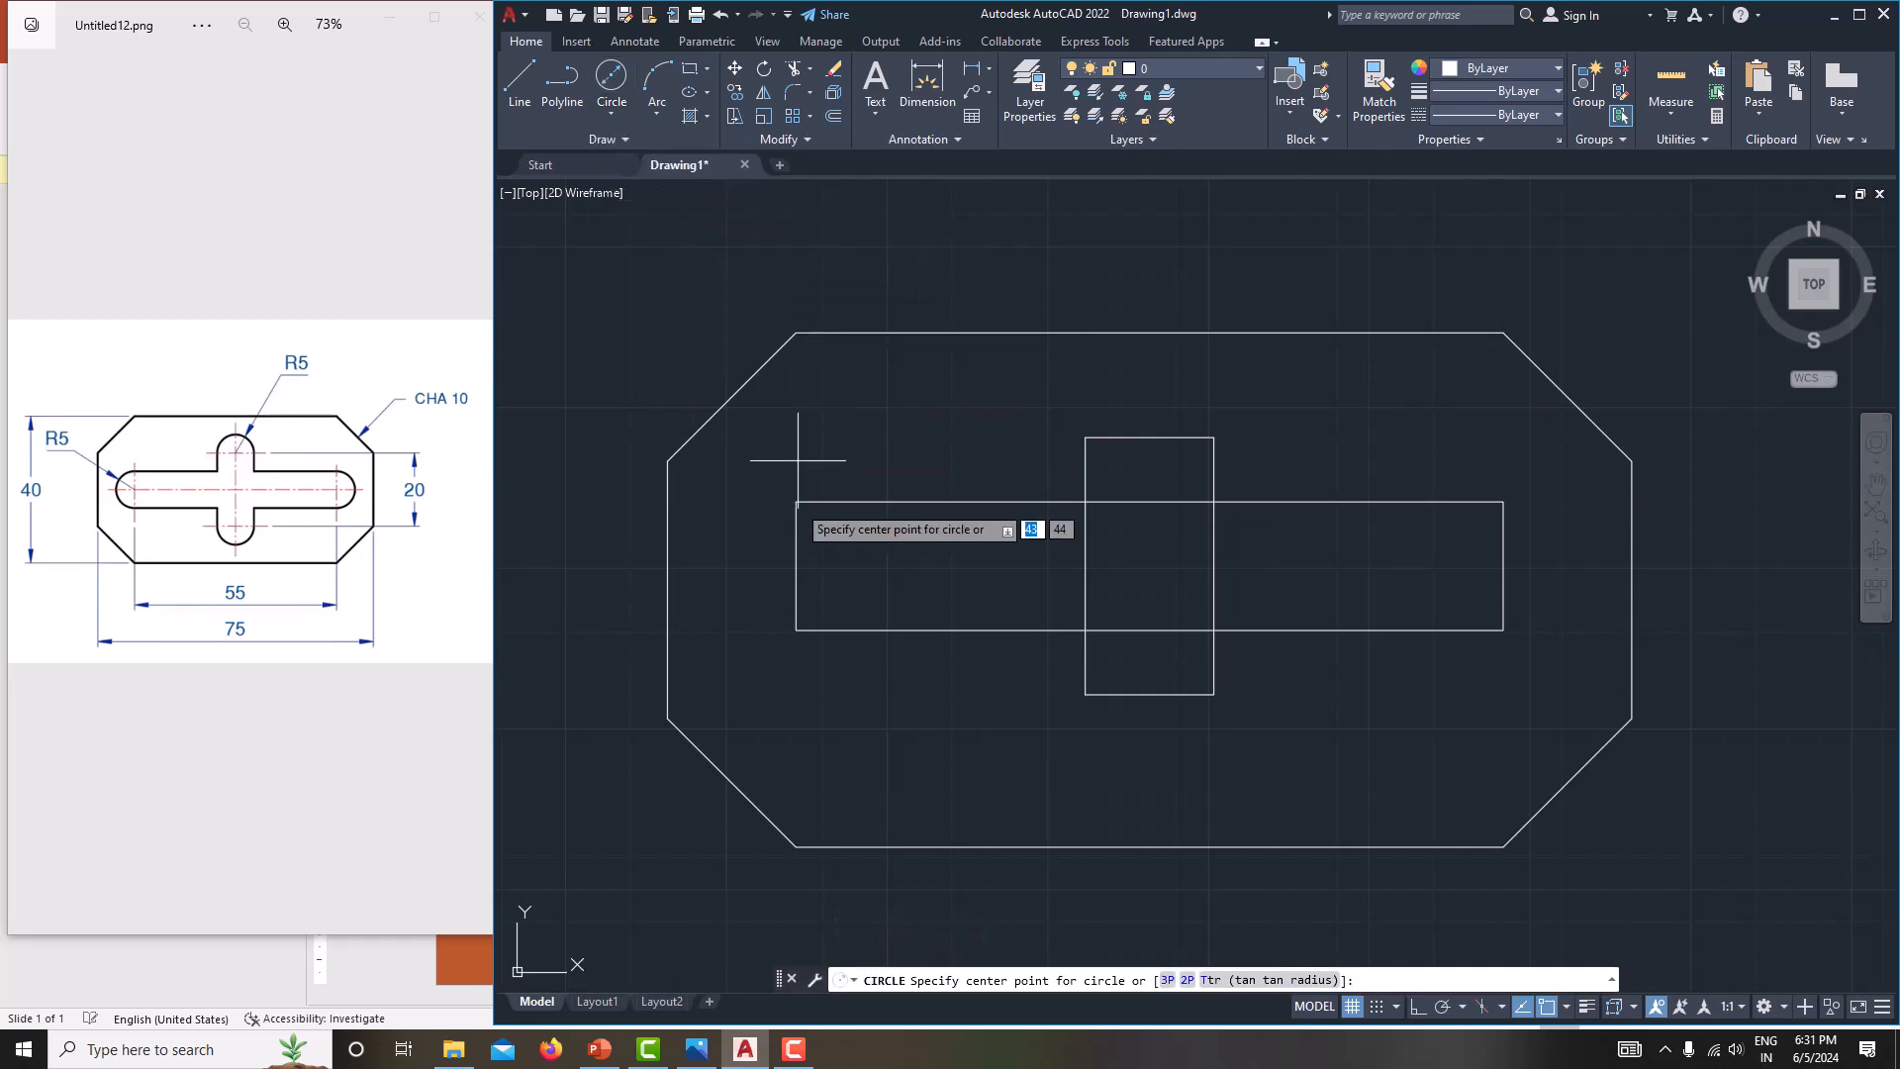
{"action": "left_click", "coordinate": [796, 566]}
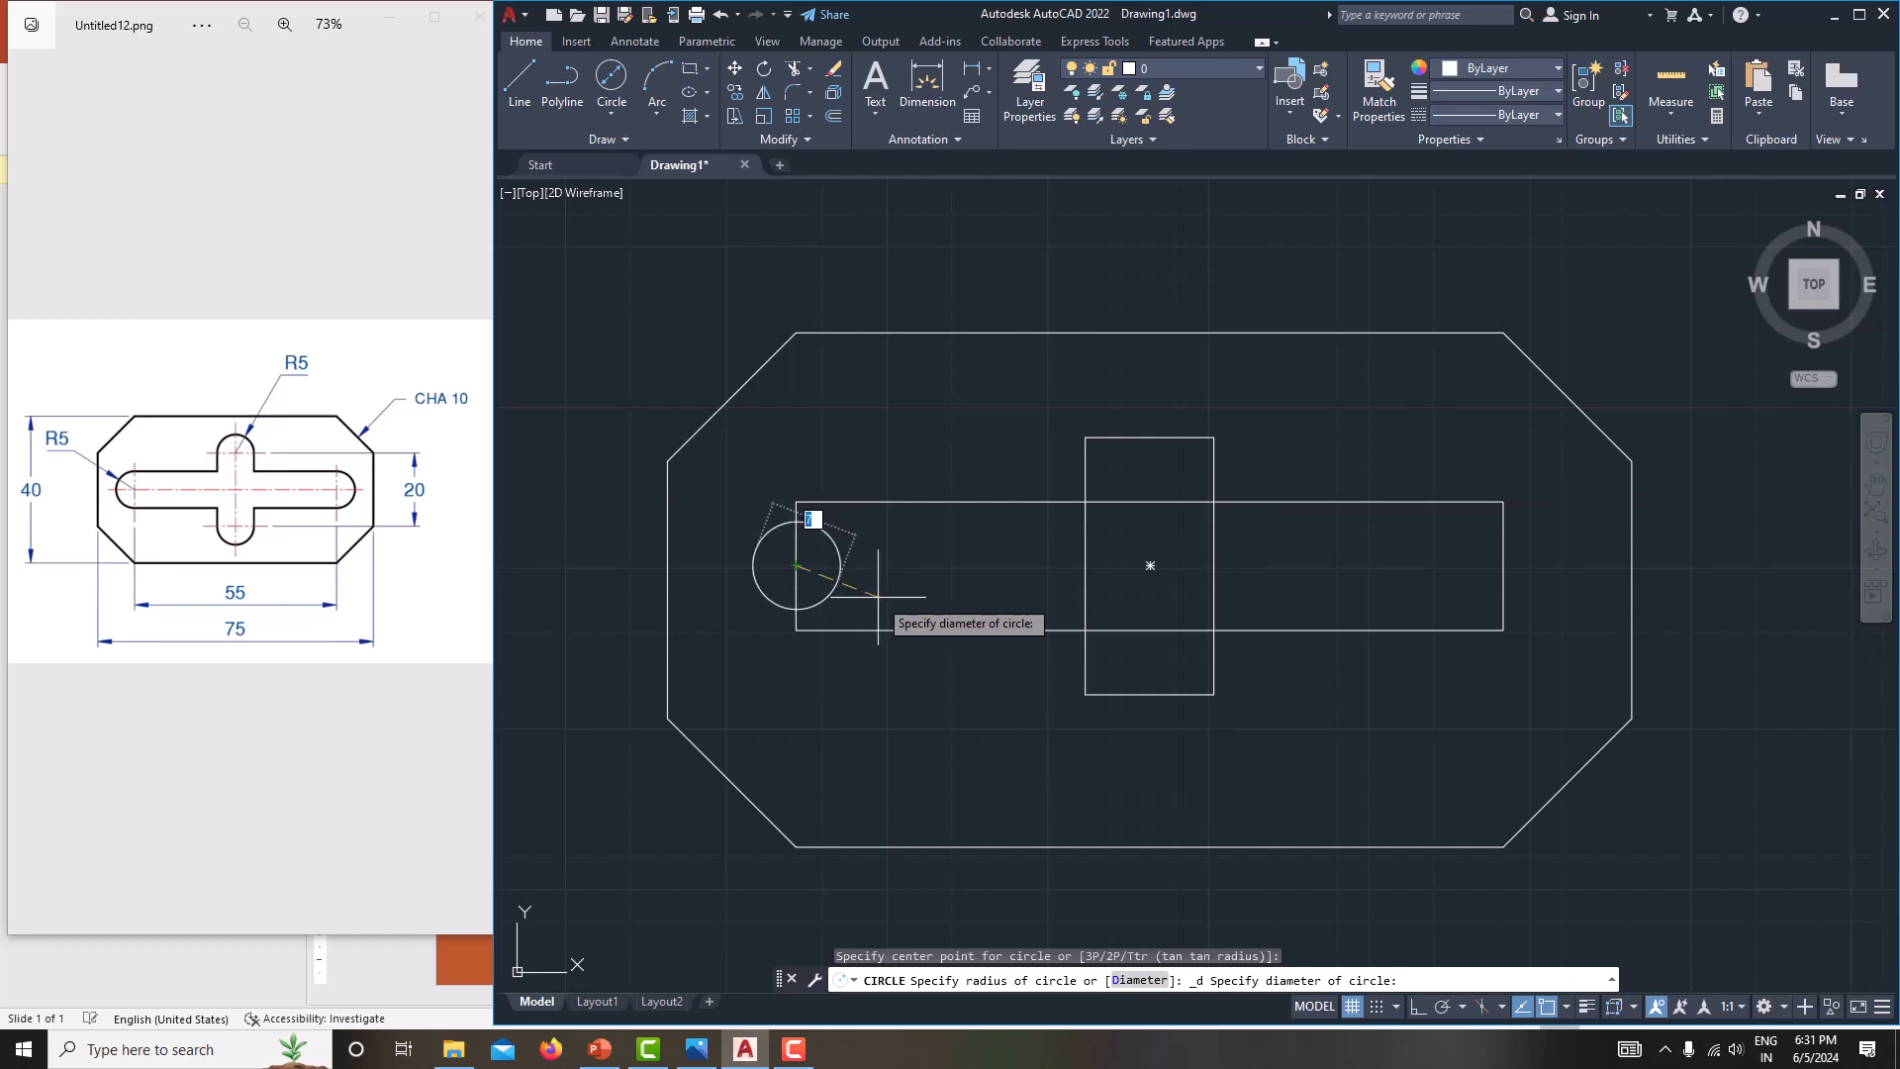
{"action": "key", "text": "Return"}
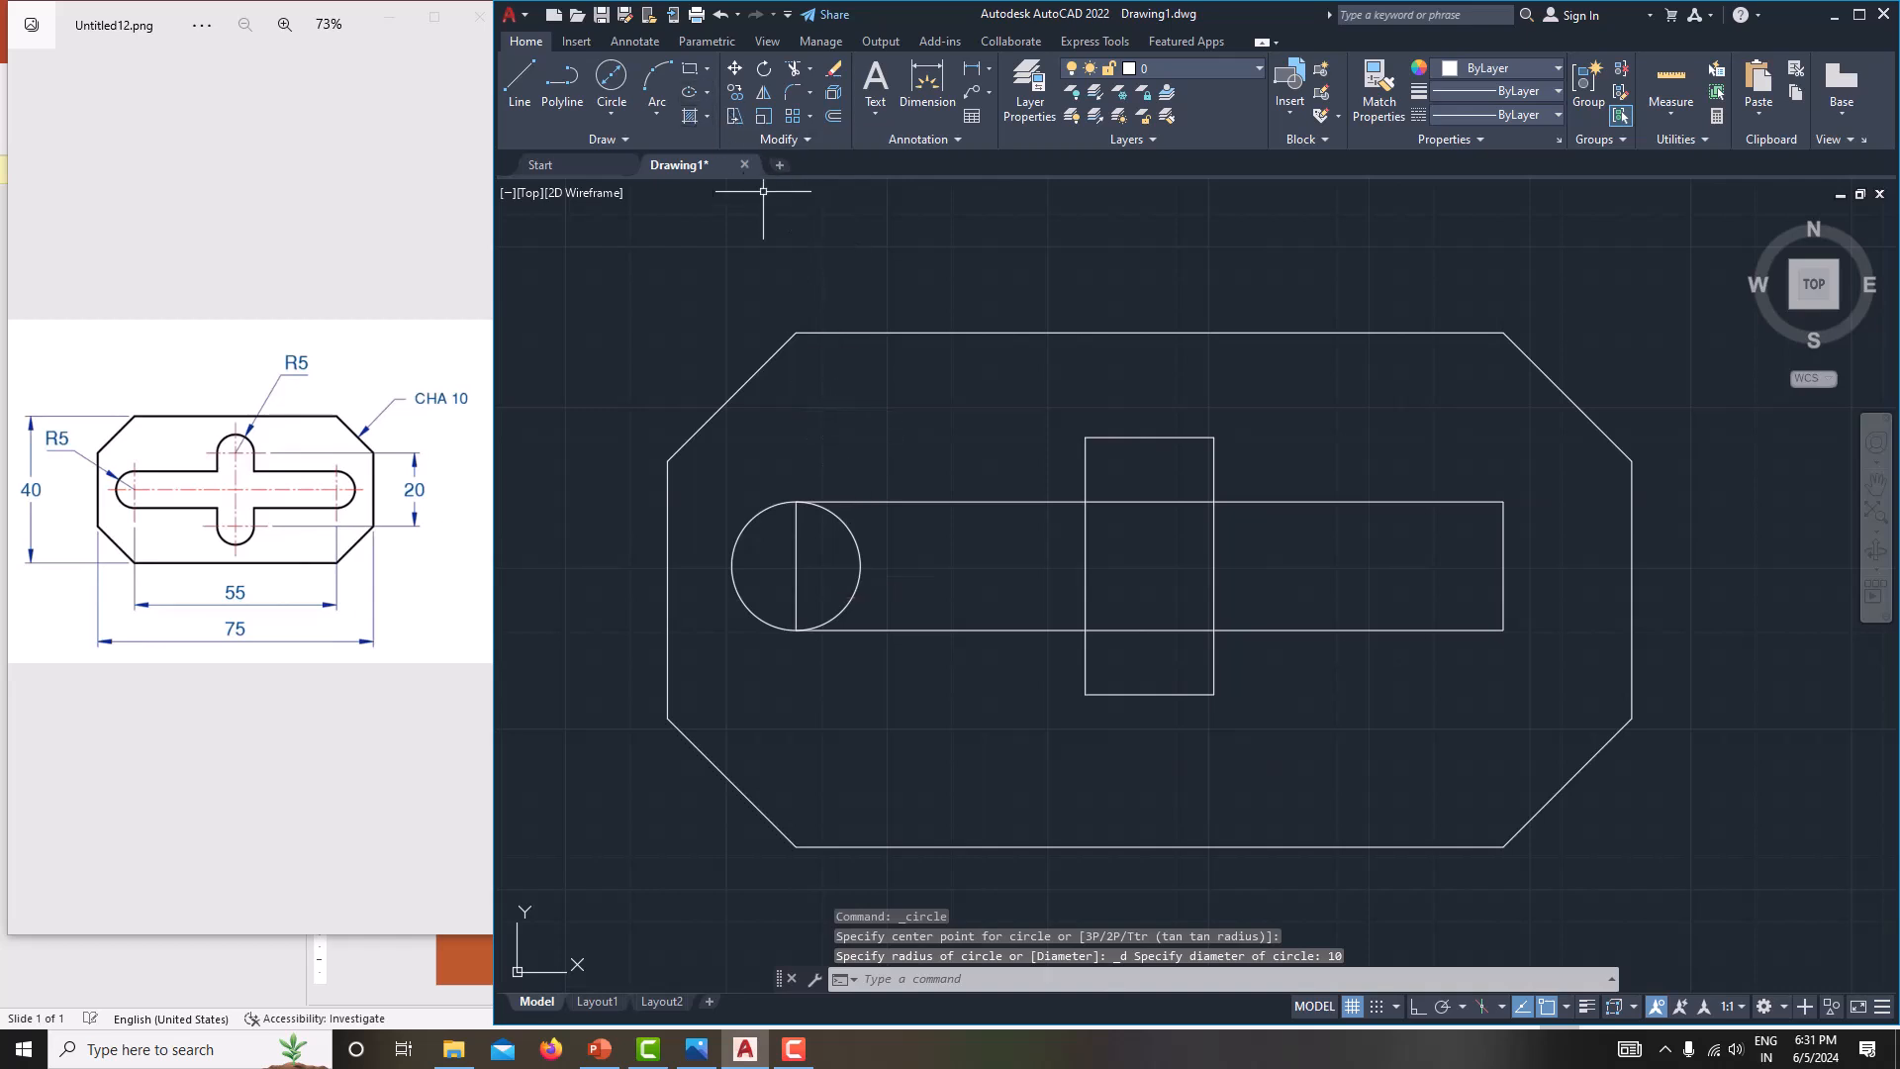
- Draw a circle of 5 mm radius centered on the midpoint of the 55 by 10 mm rectangle's right short edge
{"action": "key", "text": "Return"}
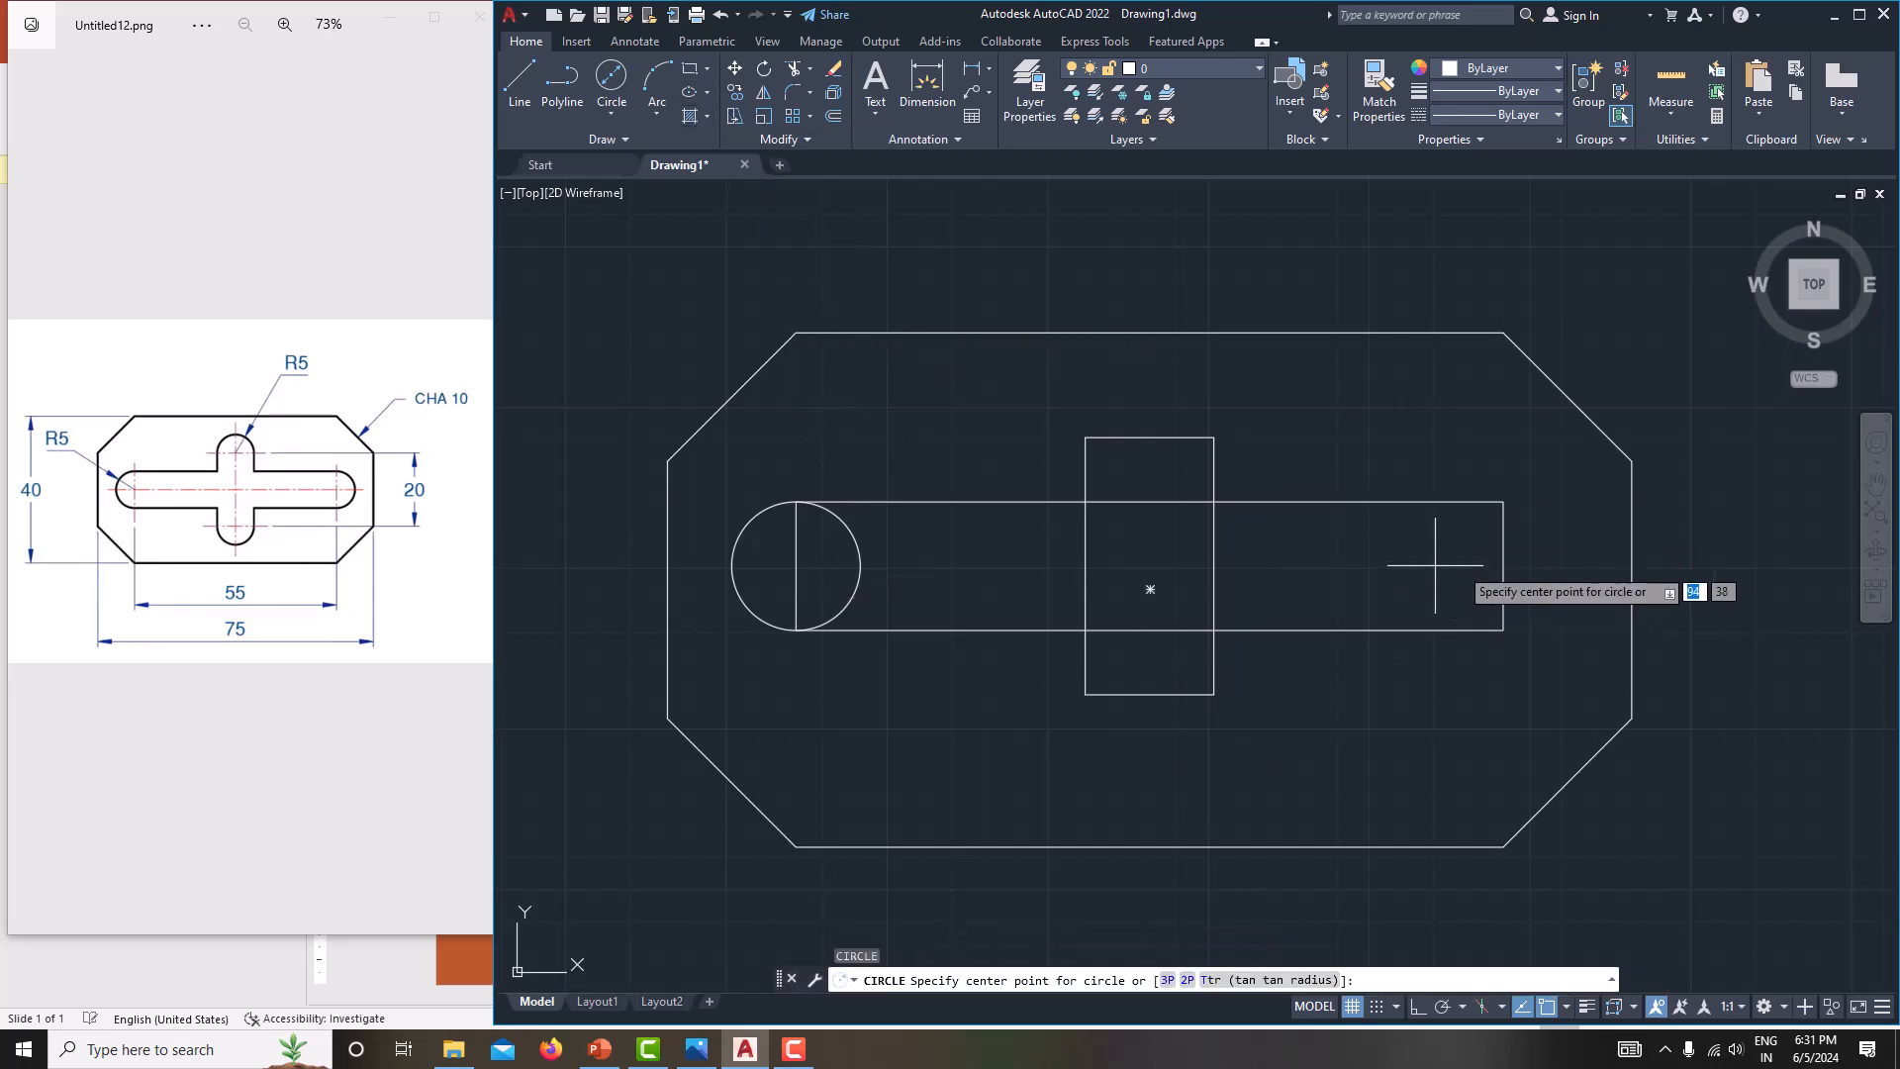
{"action": "left_click", "coordinate": [1504, 566]}
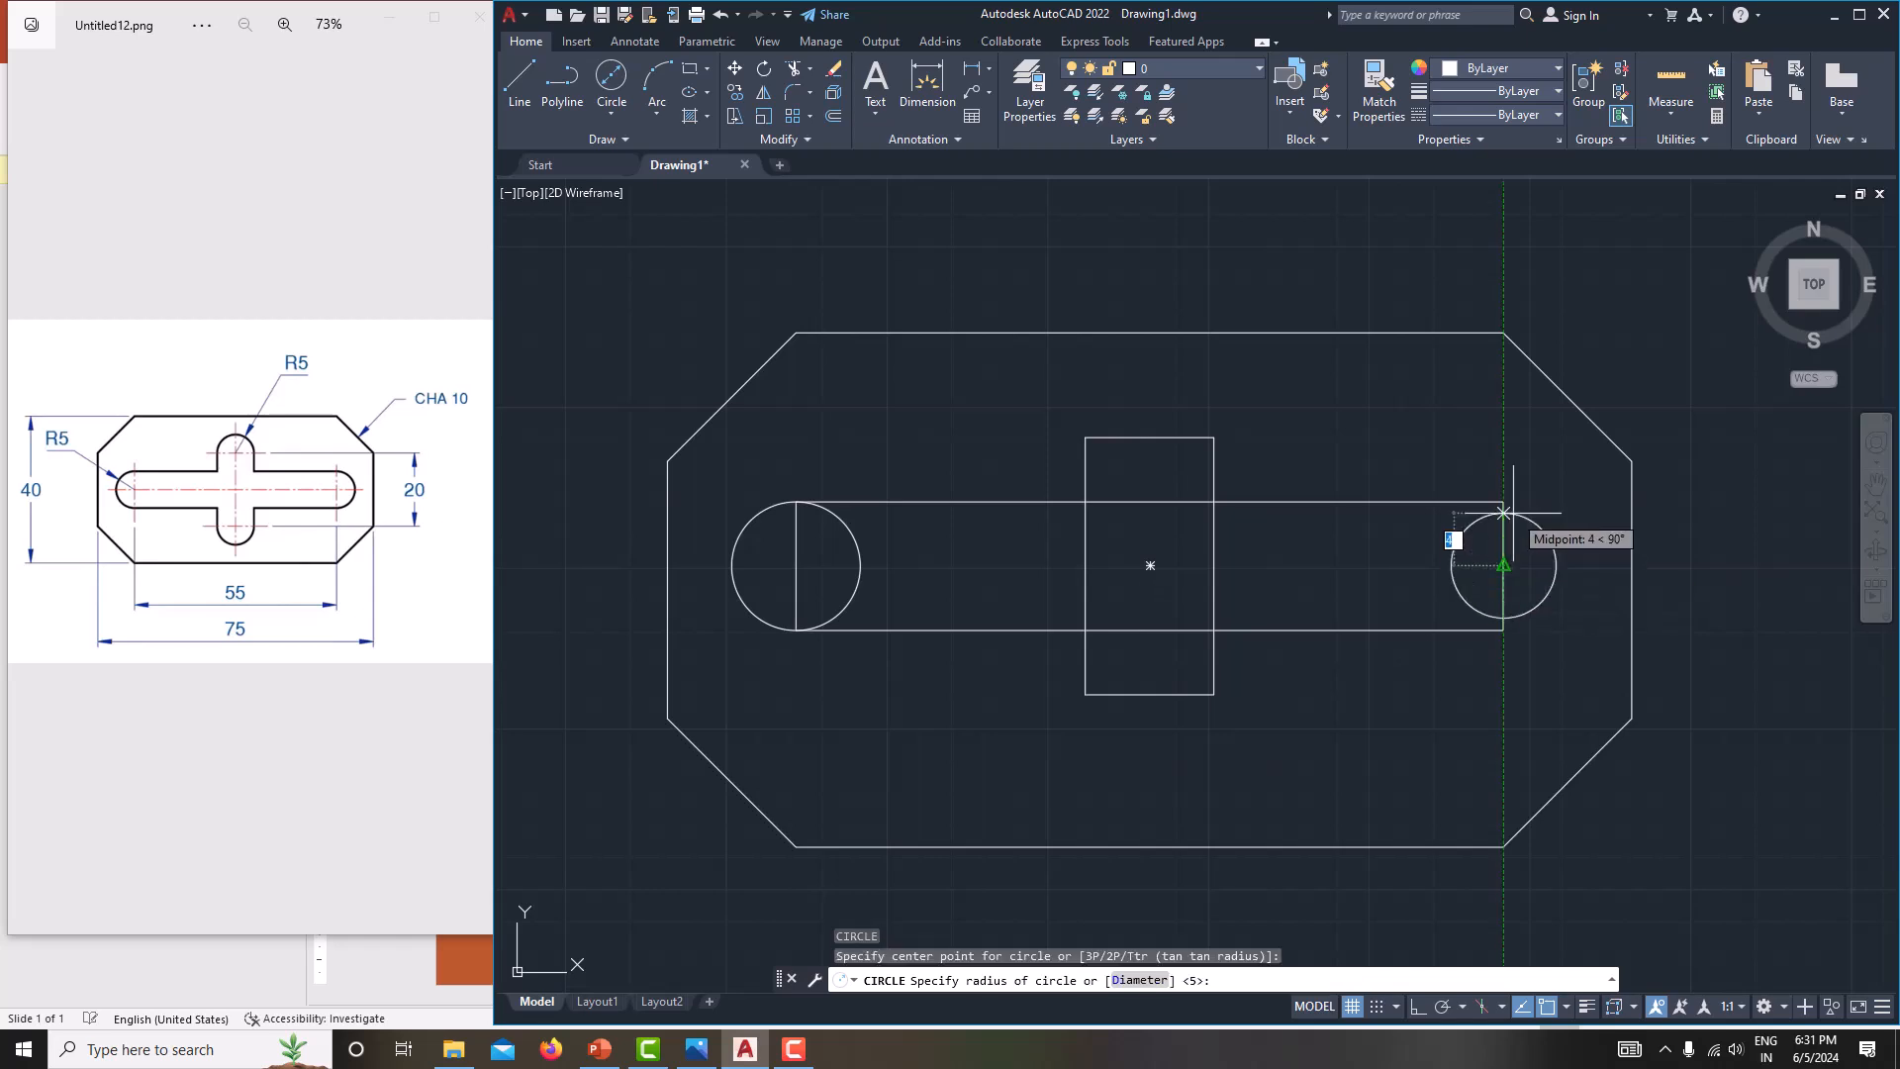
{"action": "type", "text": "5"}
{"action": "key", "text": "Return"}
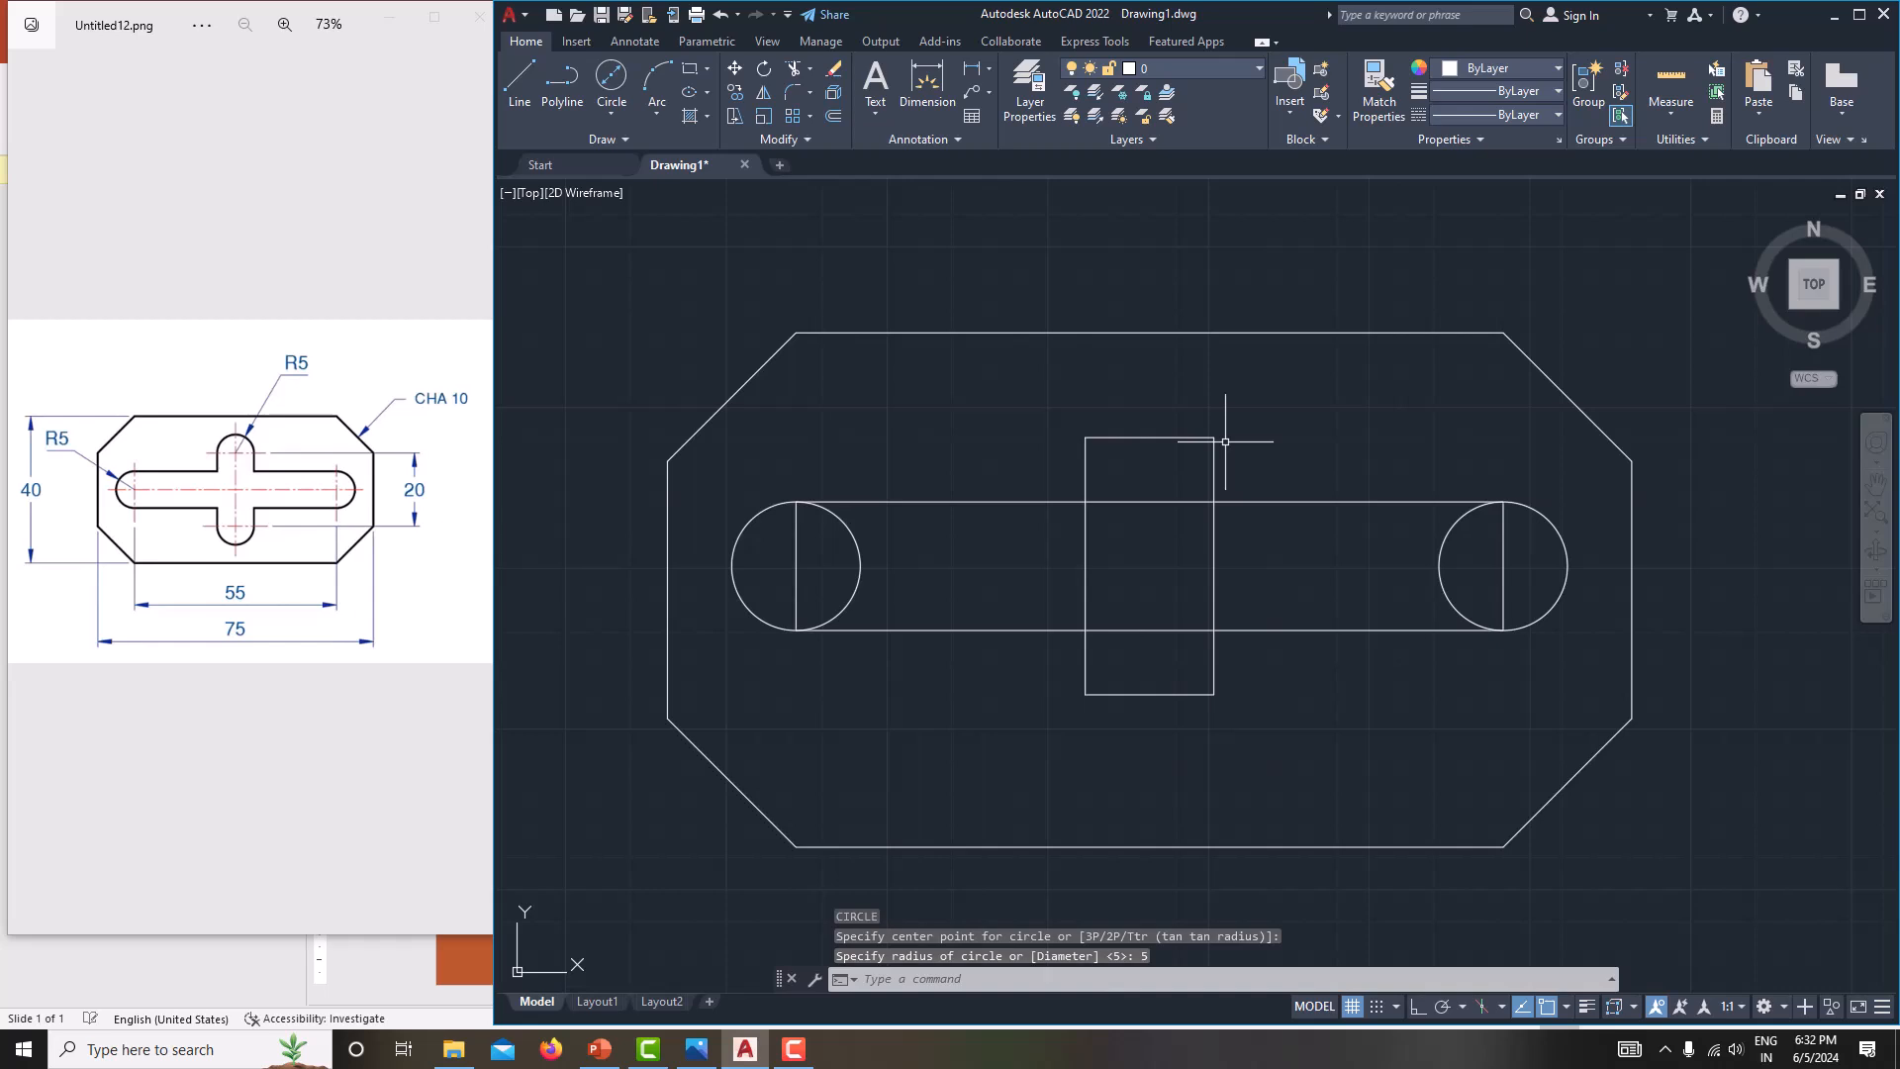
- Draw circles of 5 mm radius centered on the midpoints of the 10 by 20 mm rectangle's upper and lower short edges
{"action": "key", "text": "Return"}
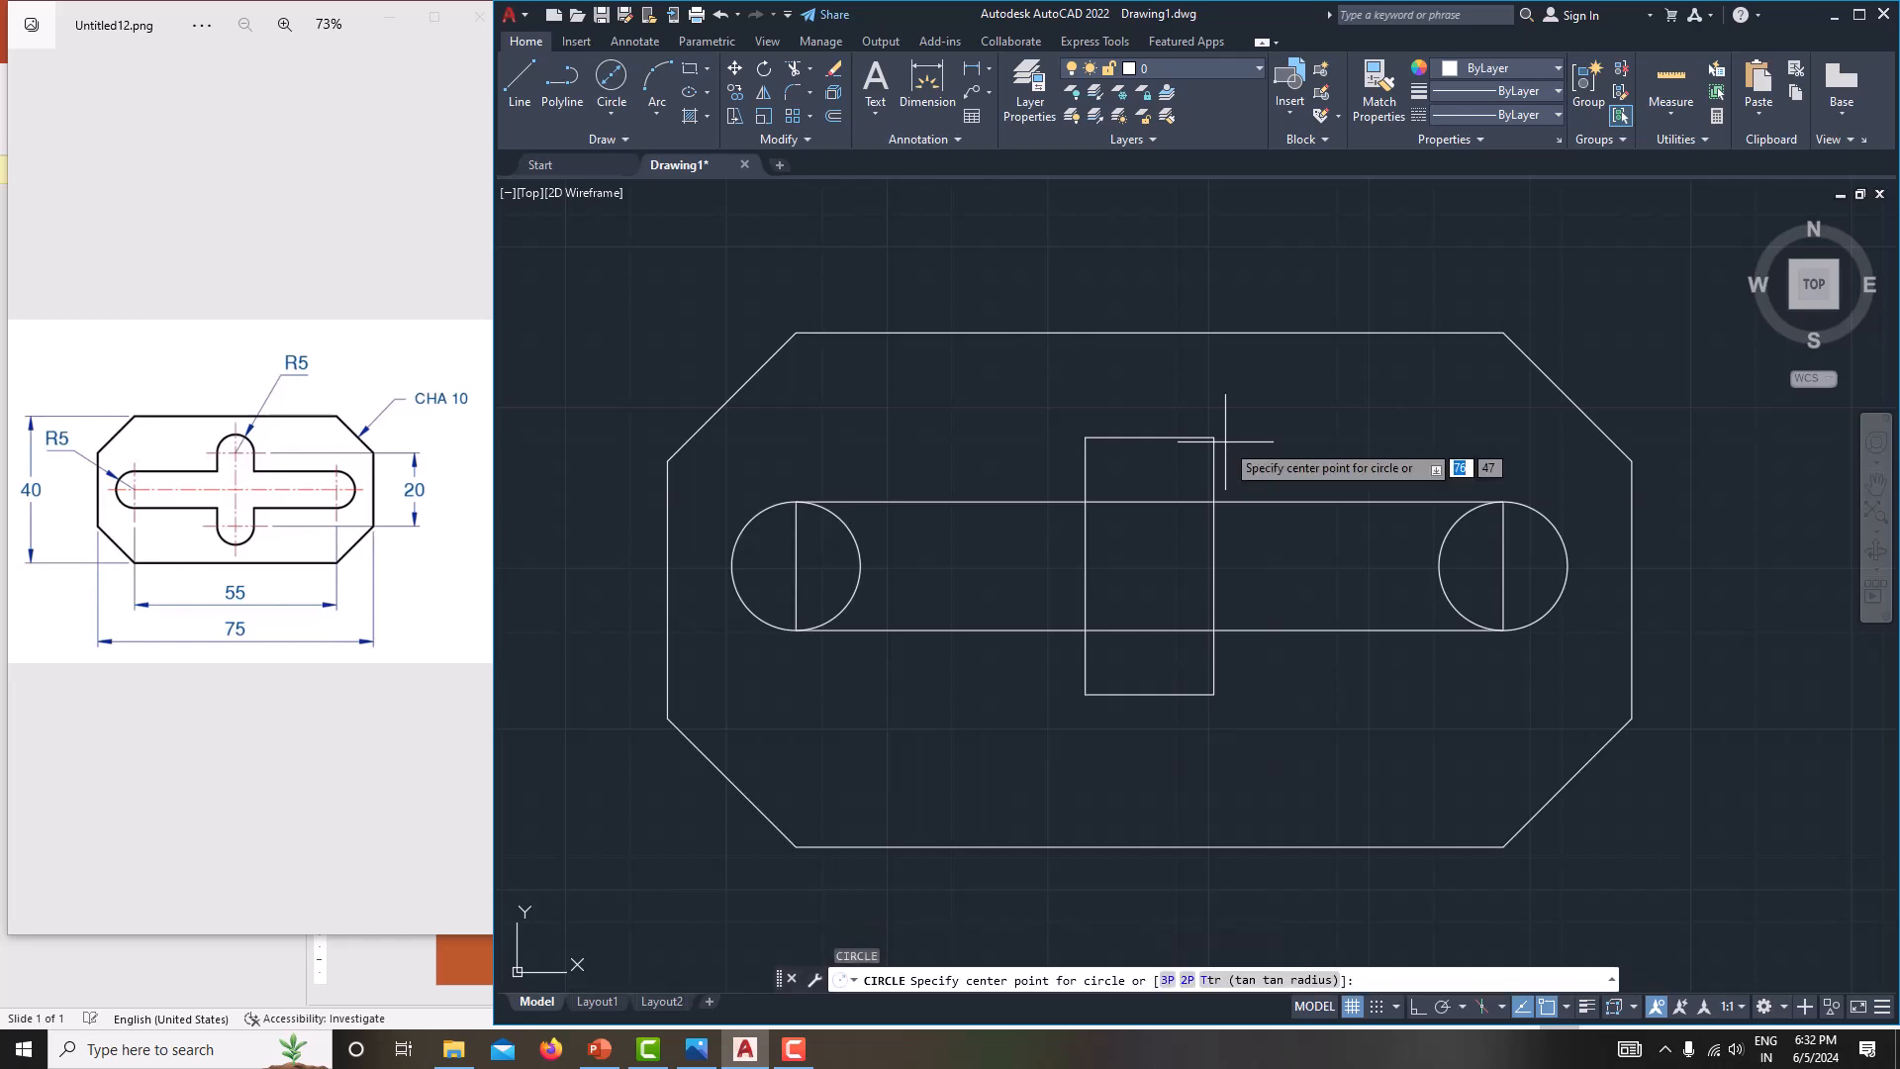
{"action": "left_click", "coordinate": [1148, 435]}
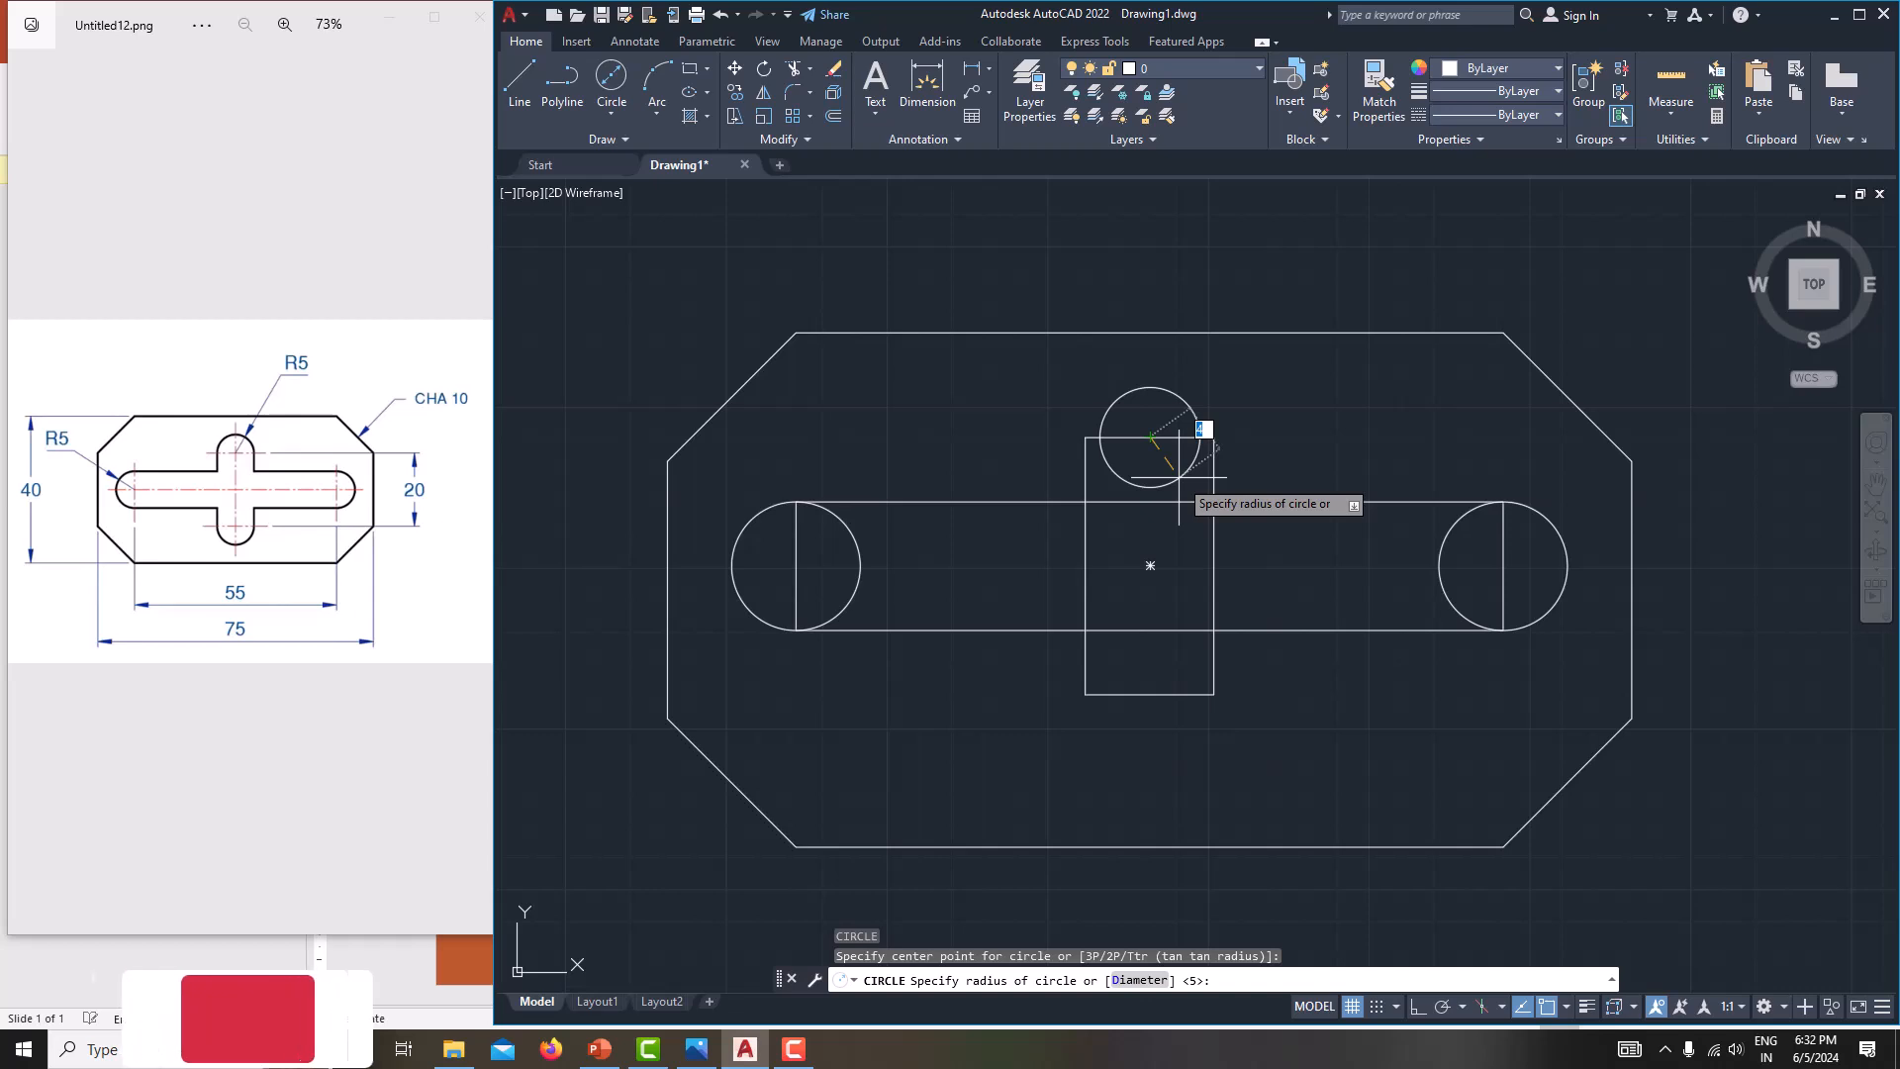
{"action": "type", "text": "5"}
{"action": "key", "text": "Return"}
{"action": "type", "text": "c"}
{"action": "key", "text": "Return"}
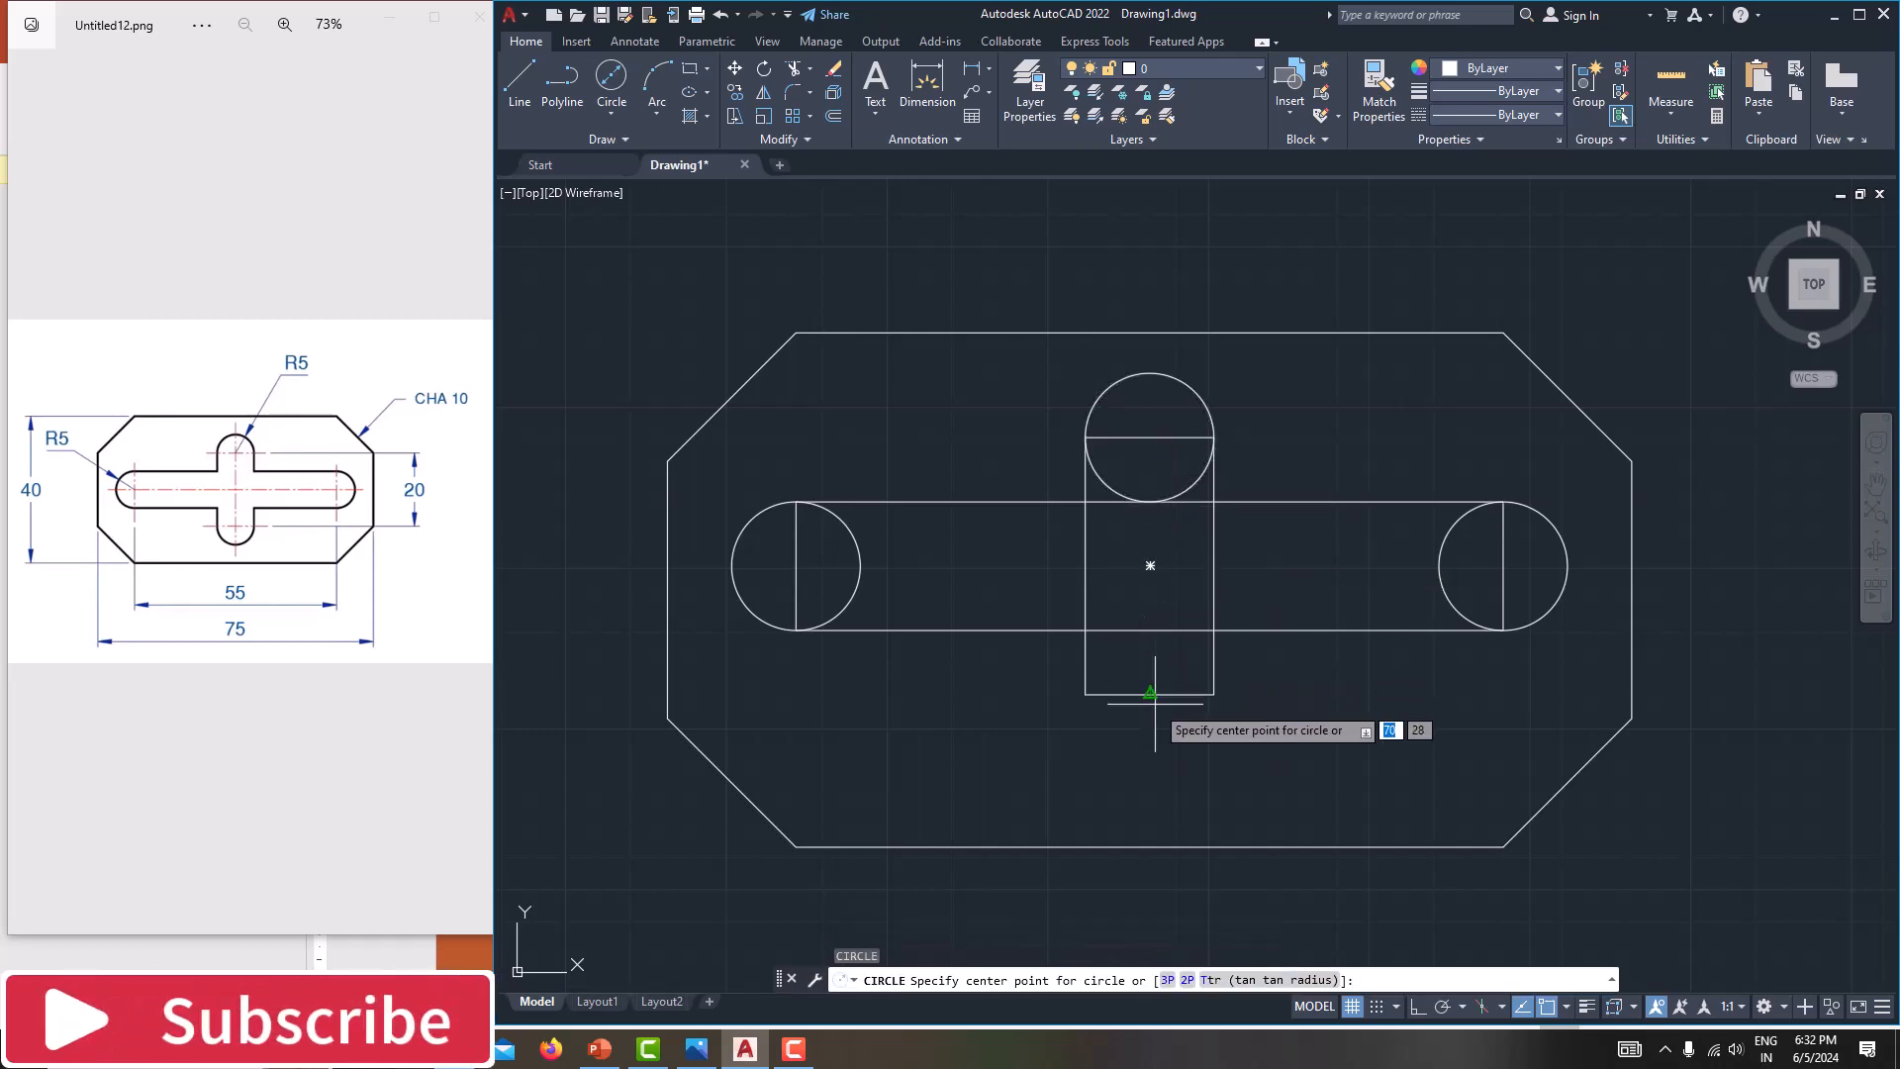
{"action": "left_click", "coordinate": [1150, 692]}
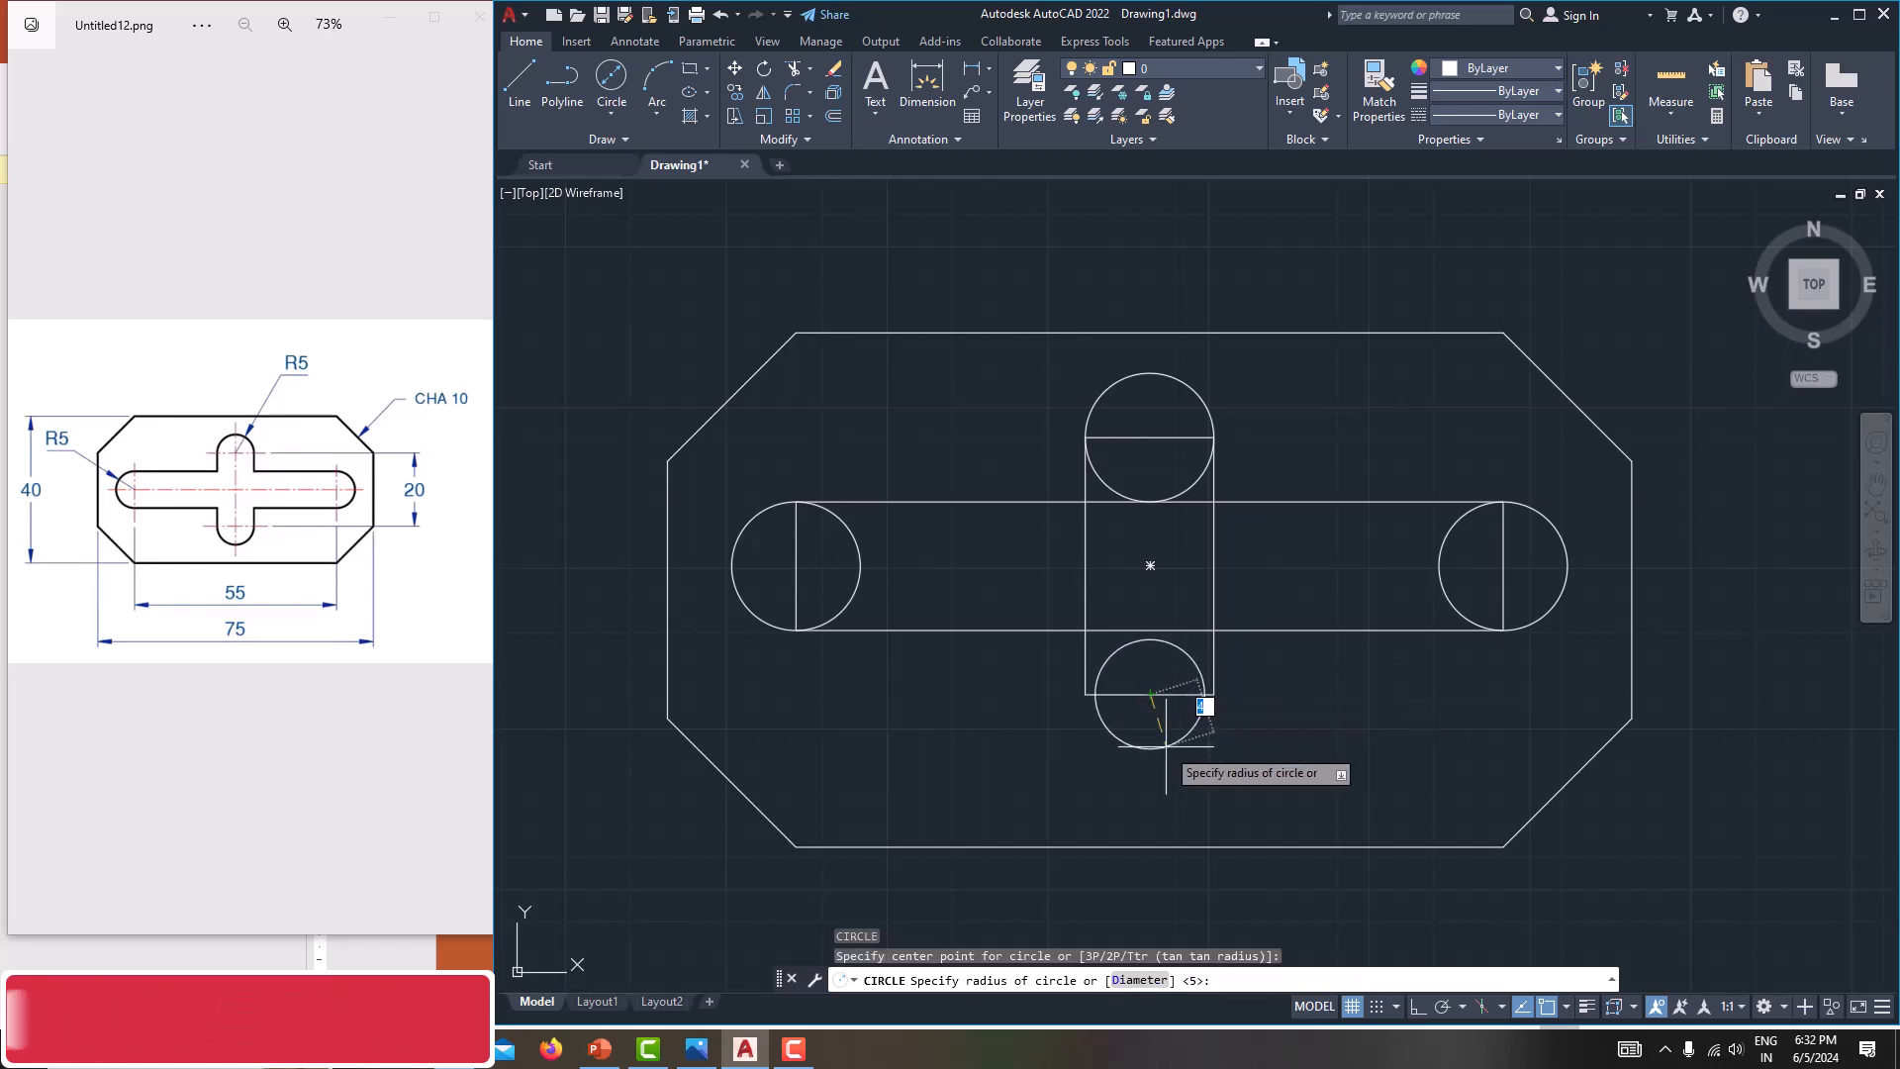
{"action": "type", "text": "5"}
{"action": "key", "text": "Return"}
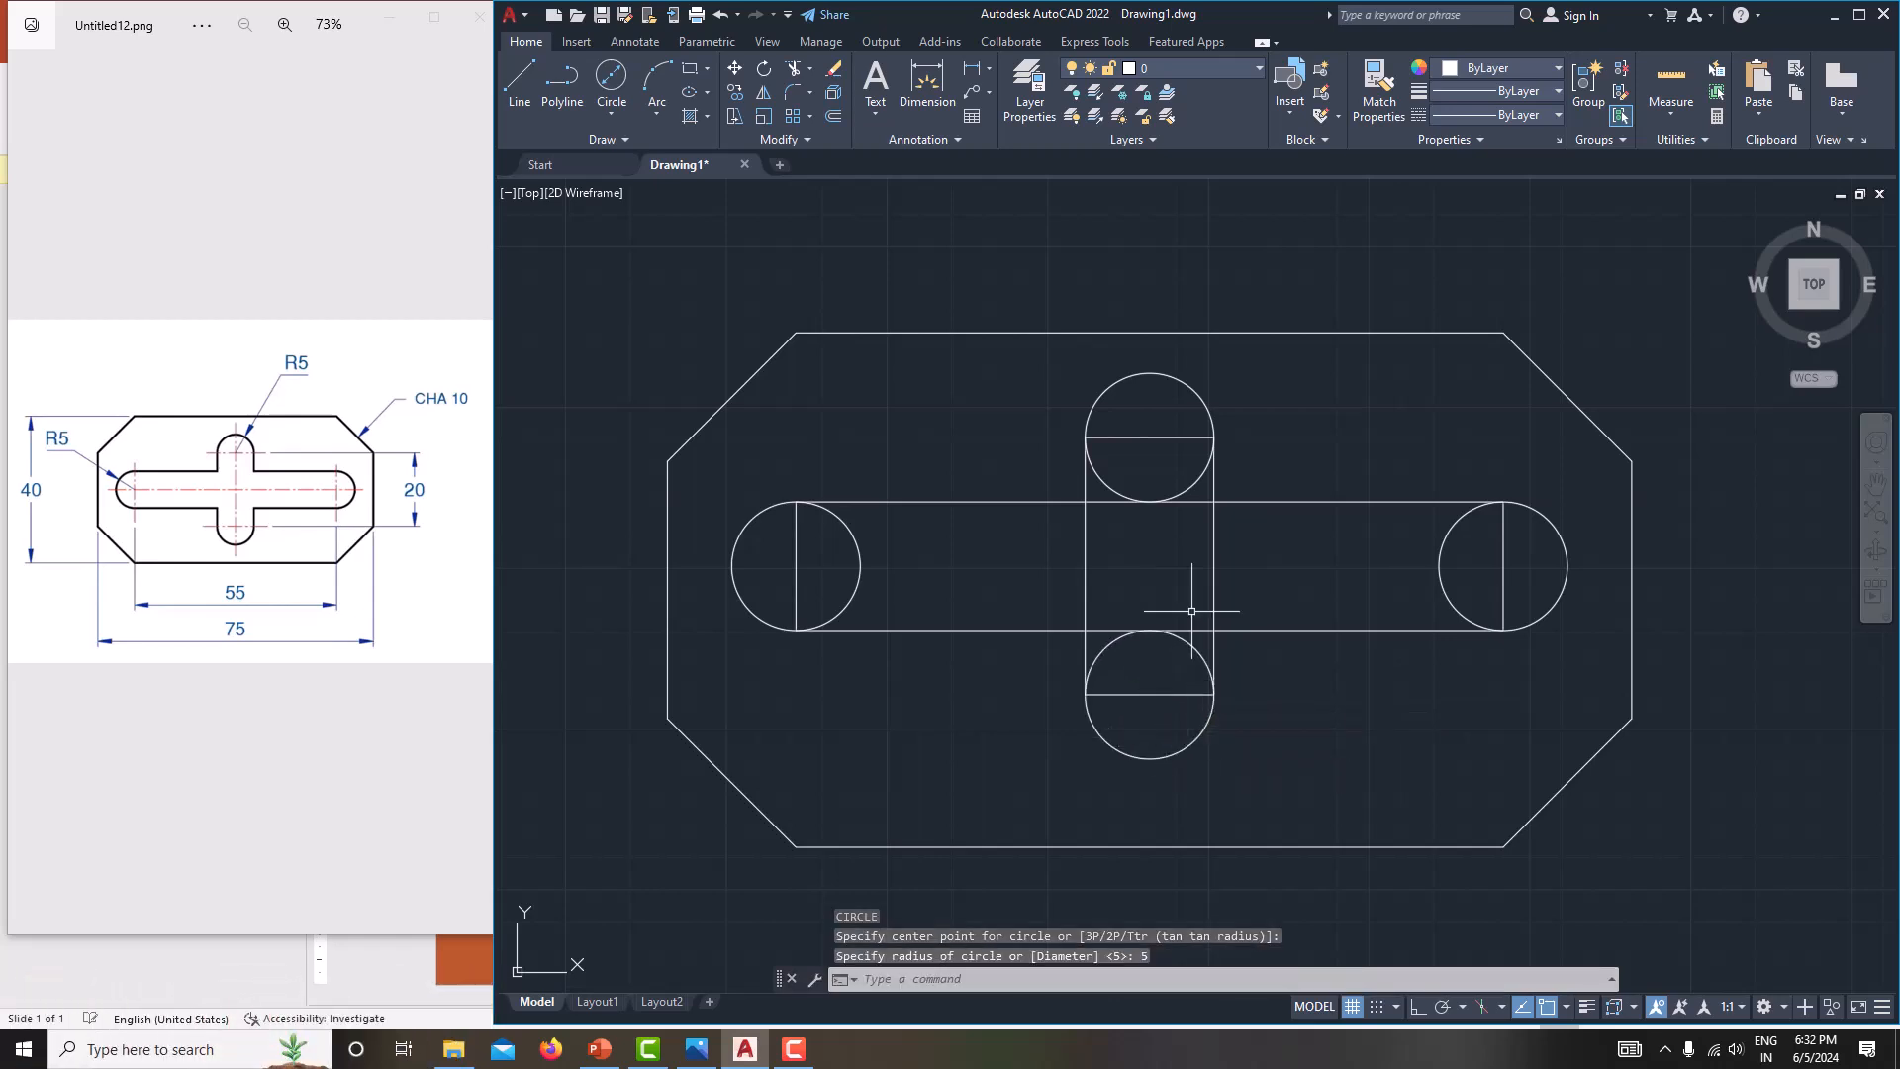
- Trim the inner circle halves and overlapping rectangle segments to leave a single cross-shaped slot outline with rounded ends
{"action": "left_click", "coordinate": [791, 66]}
{"action": "left_click_drag", "start_coordinate": [916, 530], "coordinate": [763, 555]}
{"action": "left_click_drag", "start_coordinate": [1050, 562], "coordinate": [1533, 566]}
{"action": "left_click_drag", "start_coordinate": [1143, 579], "coordinate": [1153, 705]}
{"action": "left_click_drag", "start_coordinate": [1115, 631], "coordinate": [1129, 666]}
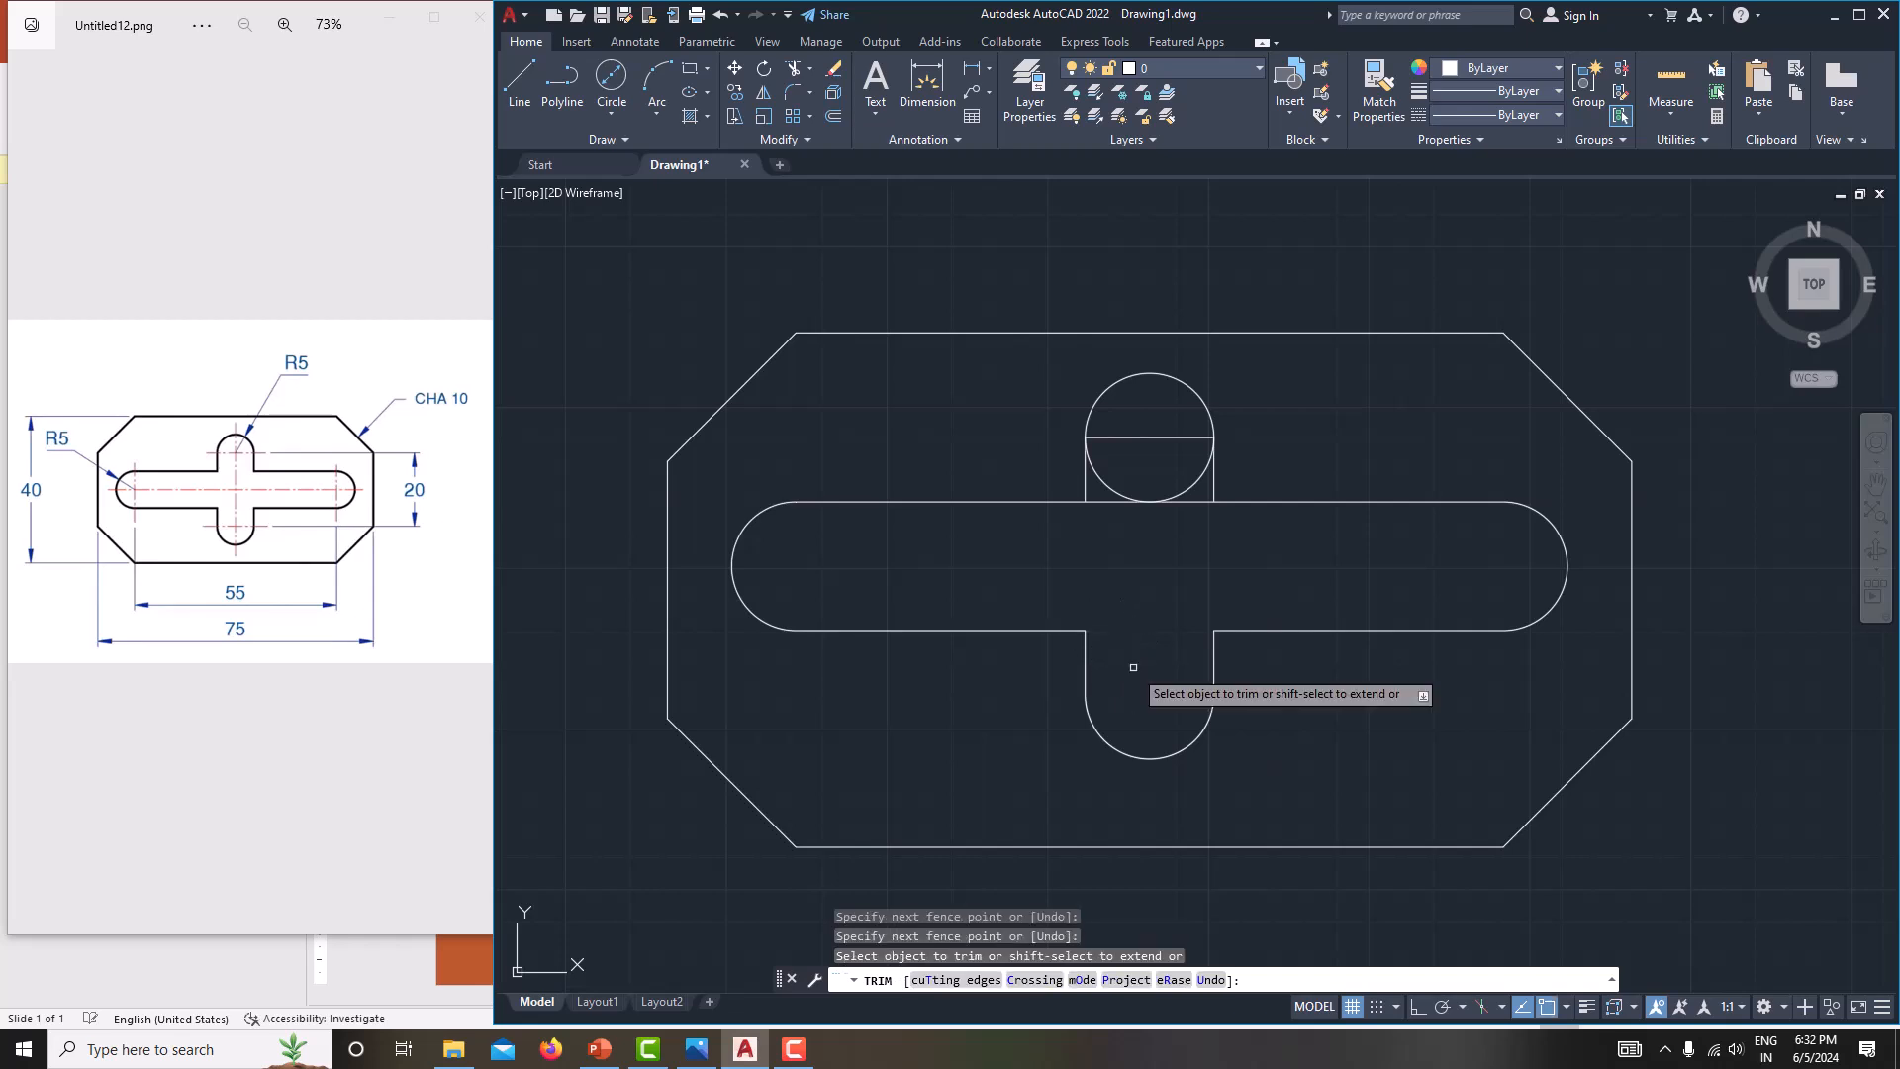
{"action": "left_click_drag", "start_coordinate": [1156, 535], "coordinate": [1140, 423]}
{"action": "middle_click_drag", "start_coordinate": [1165, 595], "coordinate": [1188, 602]}
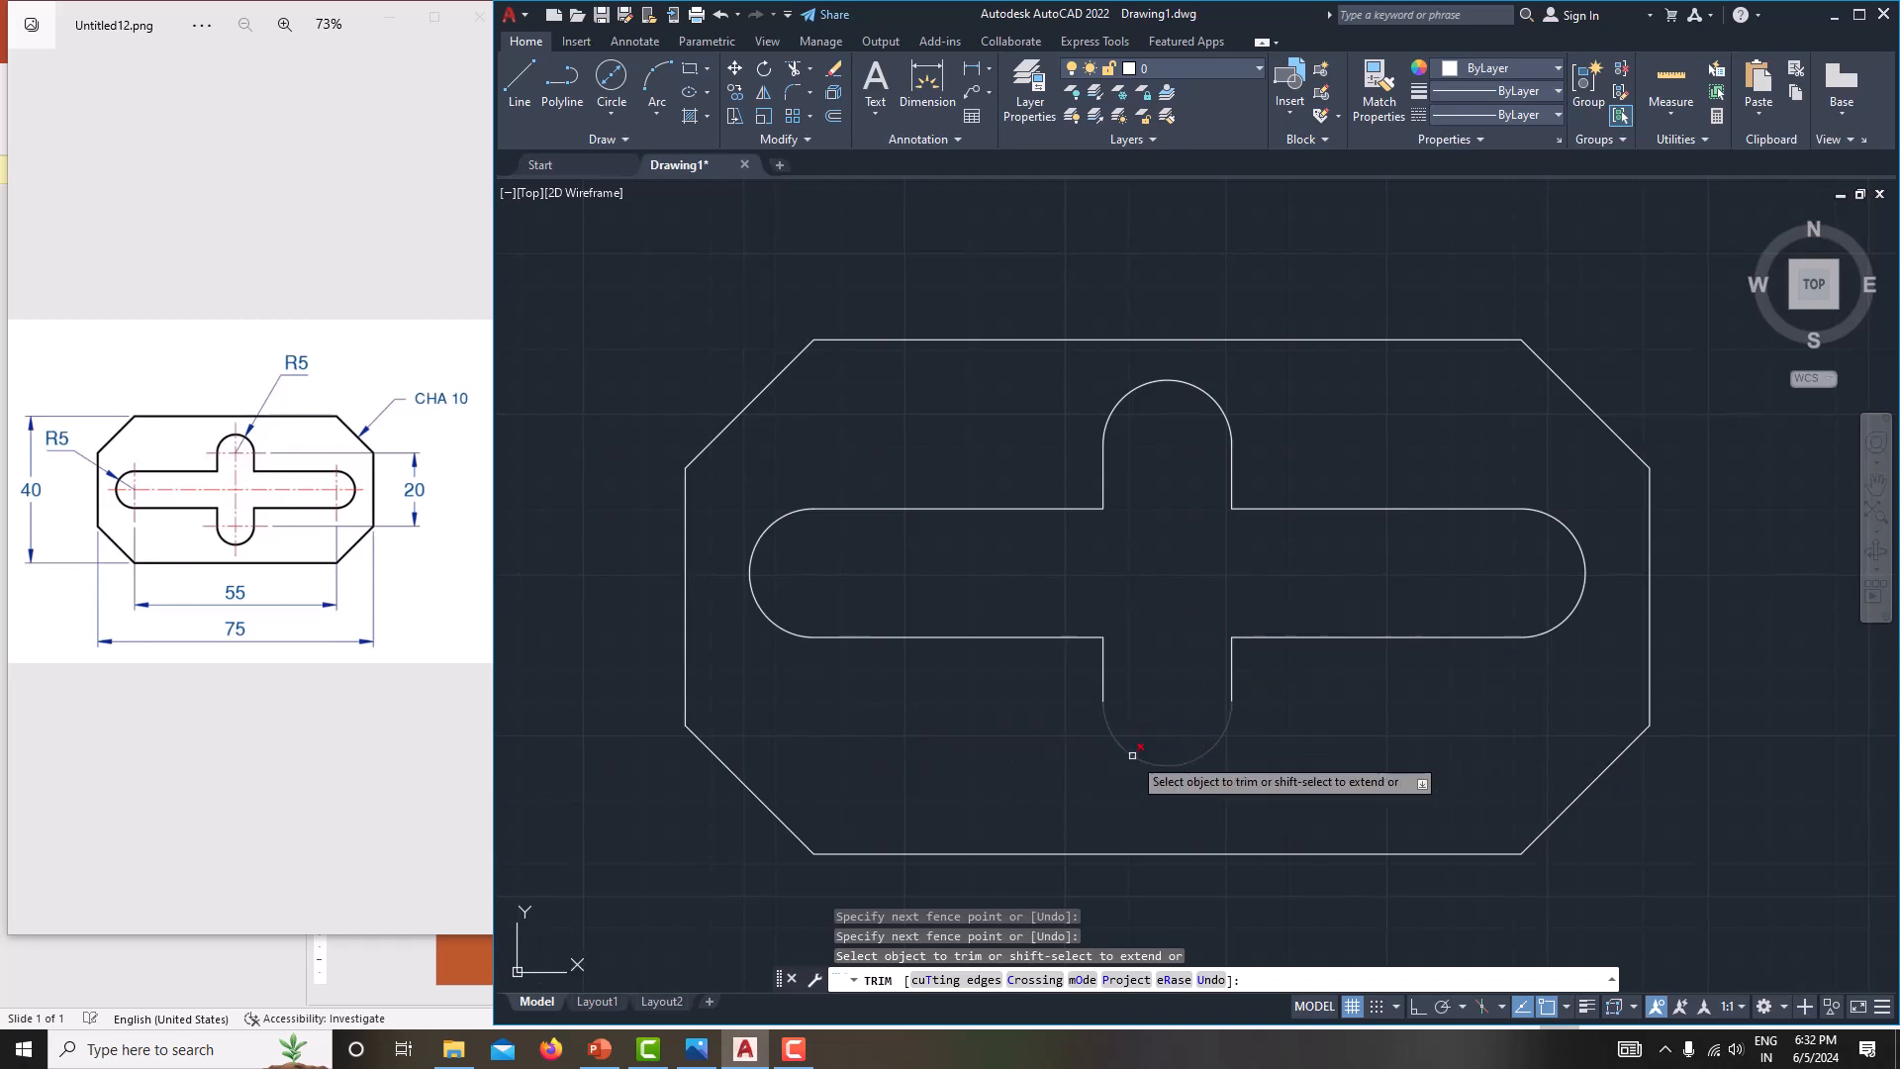
{"action": "key", "text": "Escape"}
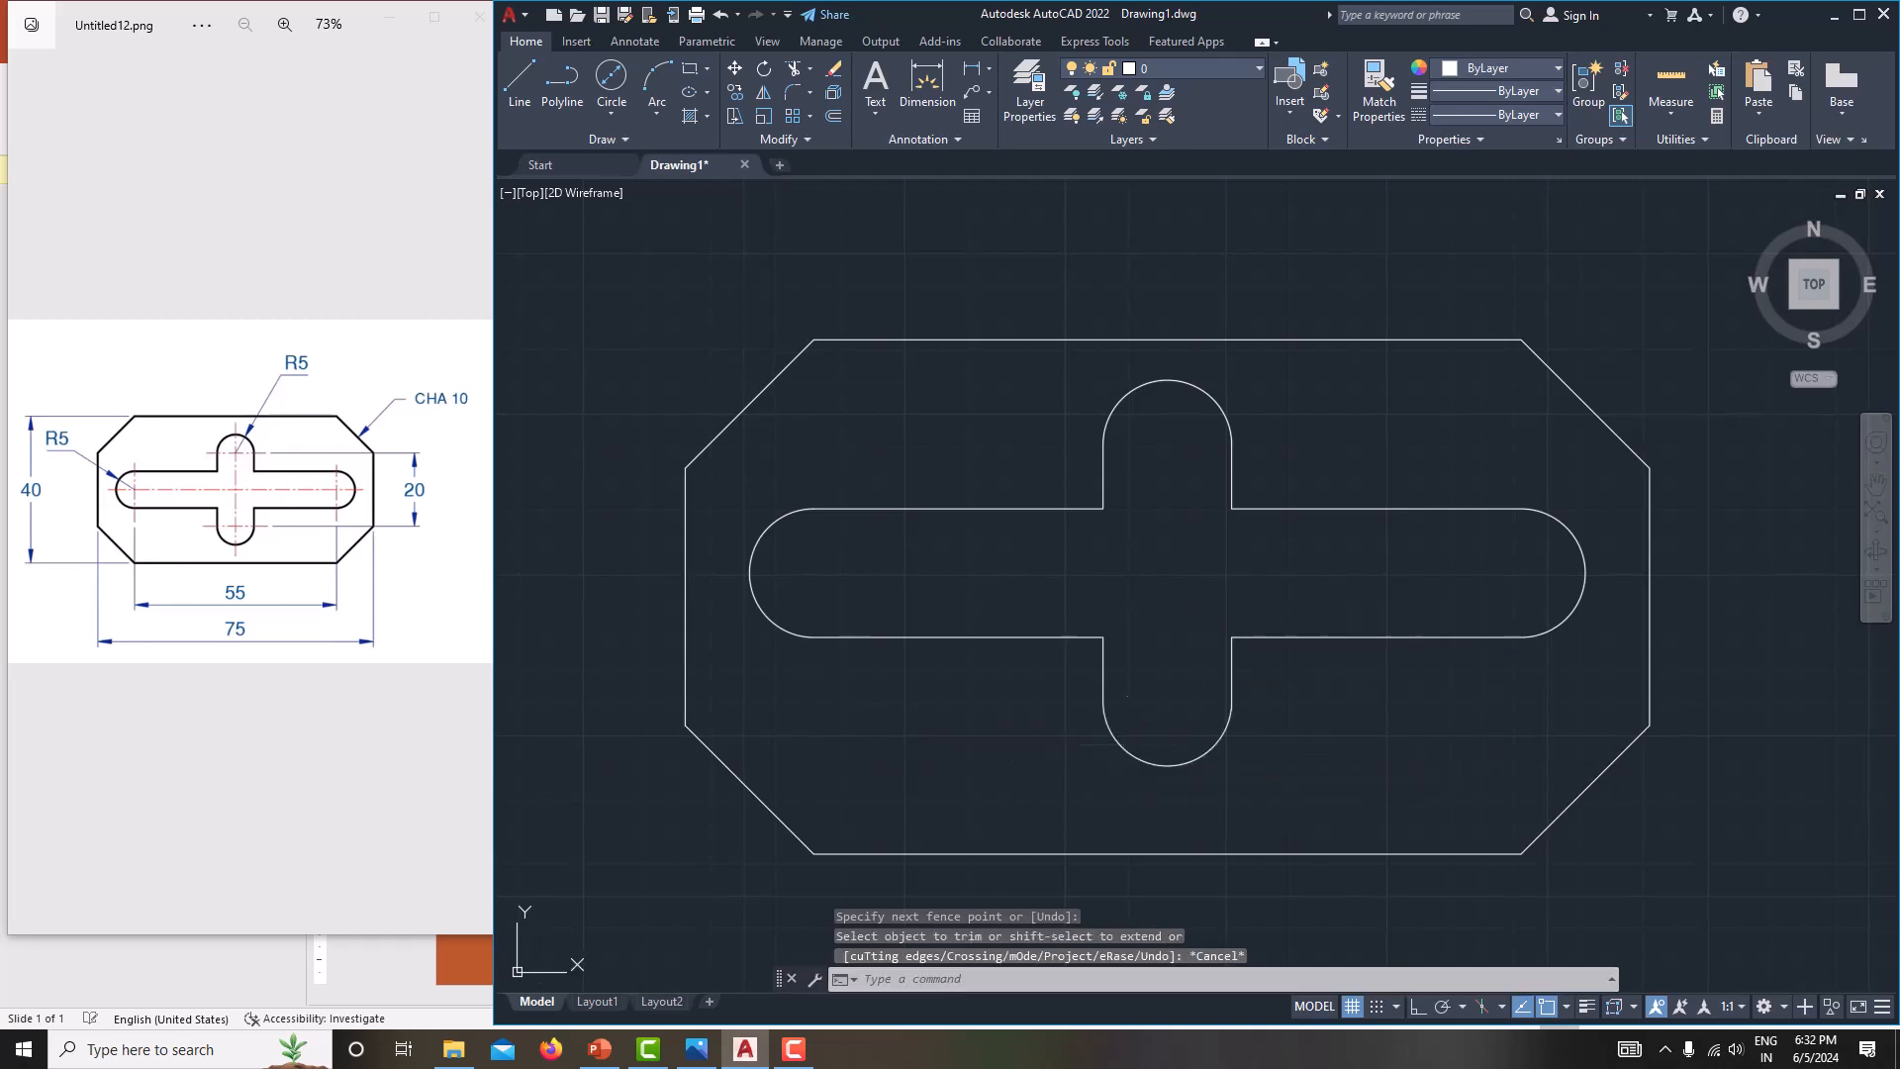
- Add center marks (CENTERMARK) to the four rounded end arcs of the cross-shaped slot
{"action": "middle_click_drag", "start_coordinate": [1127, 743], "coordinate": [1098, 730]}
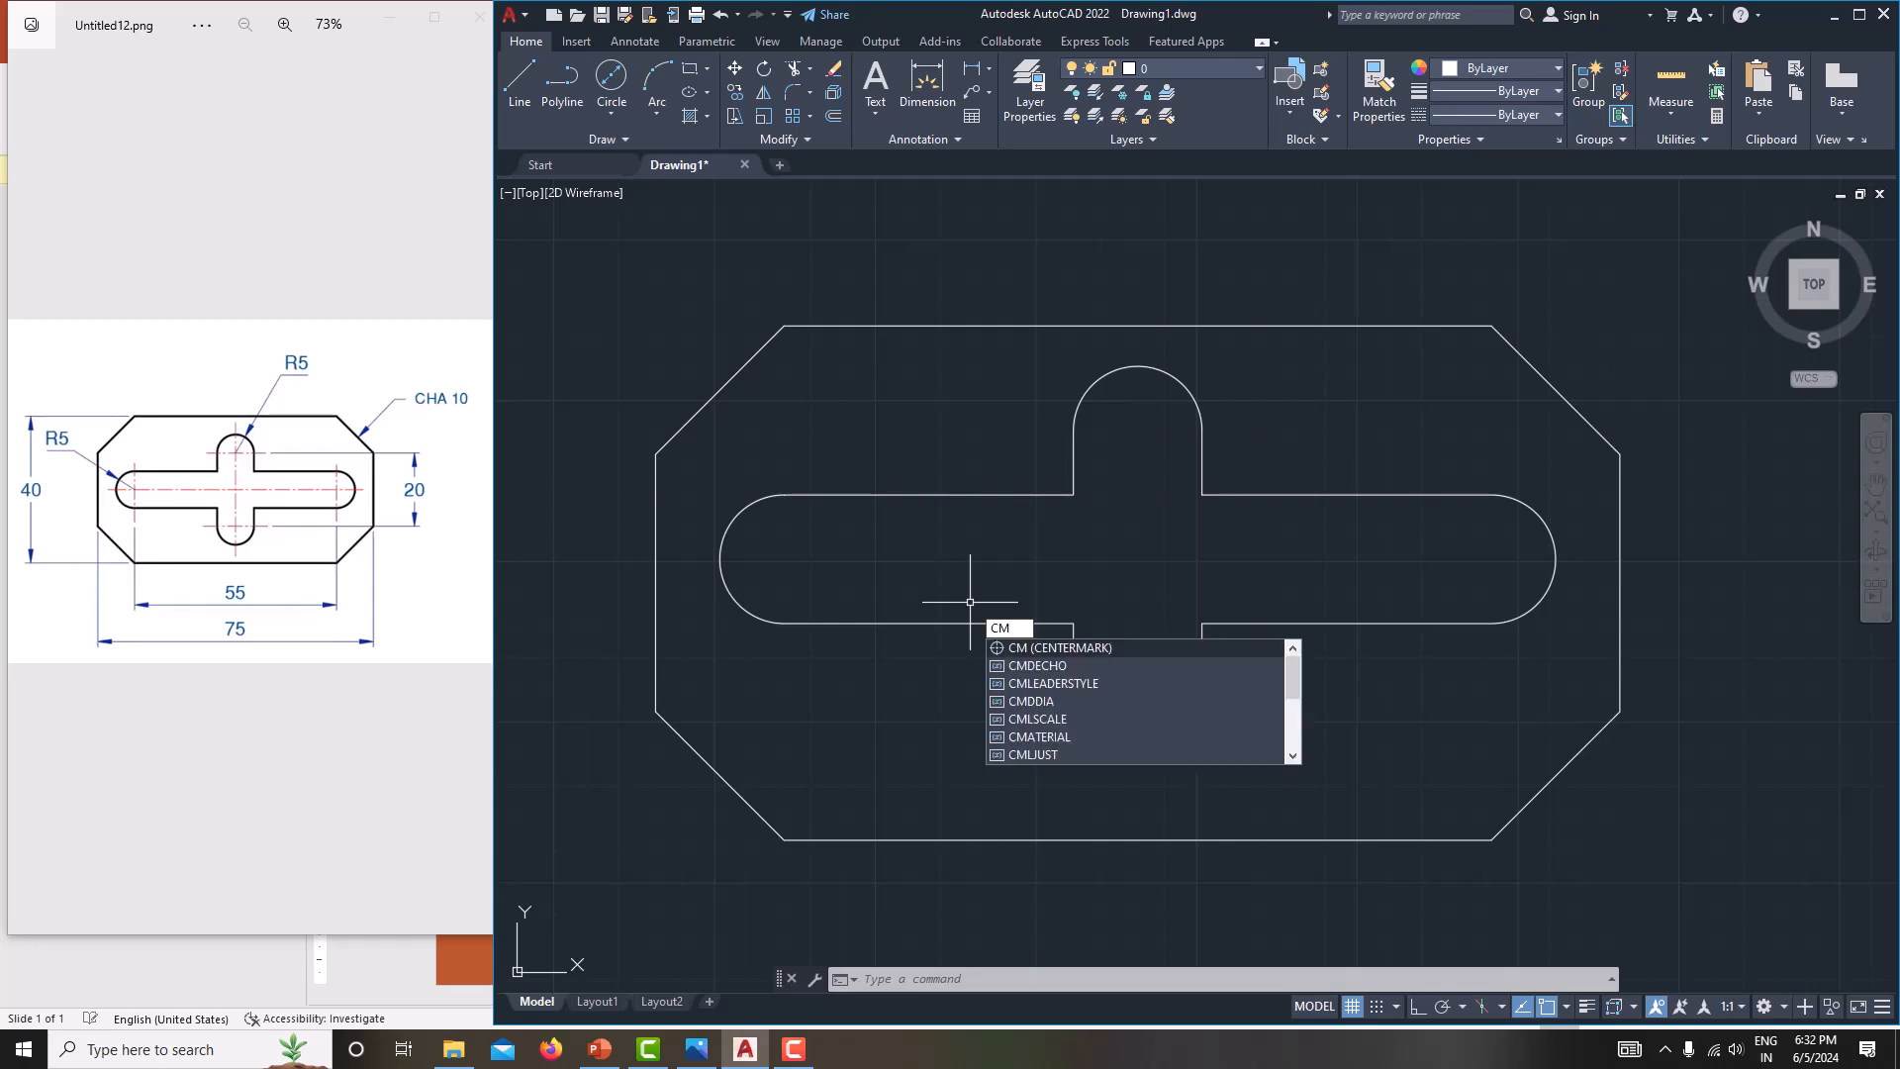
{"action": "key", "text": "Return"}
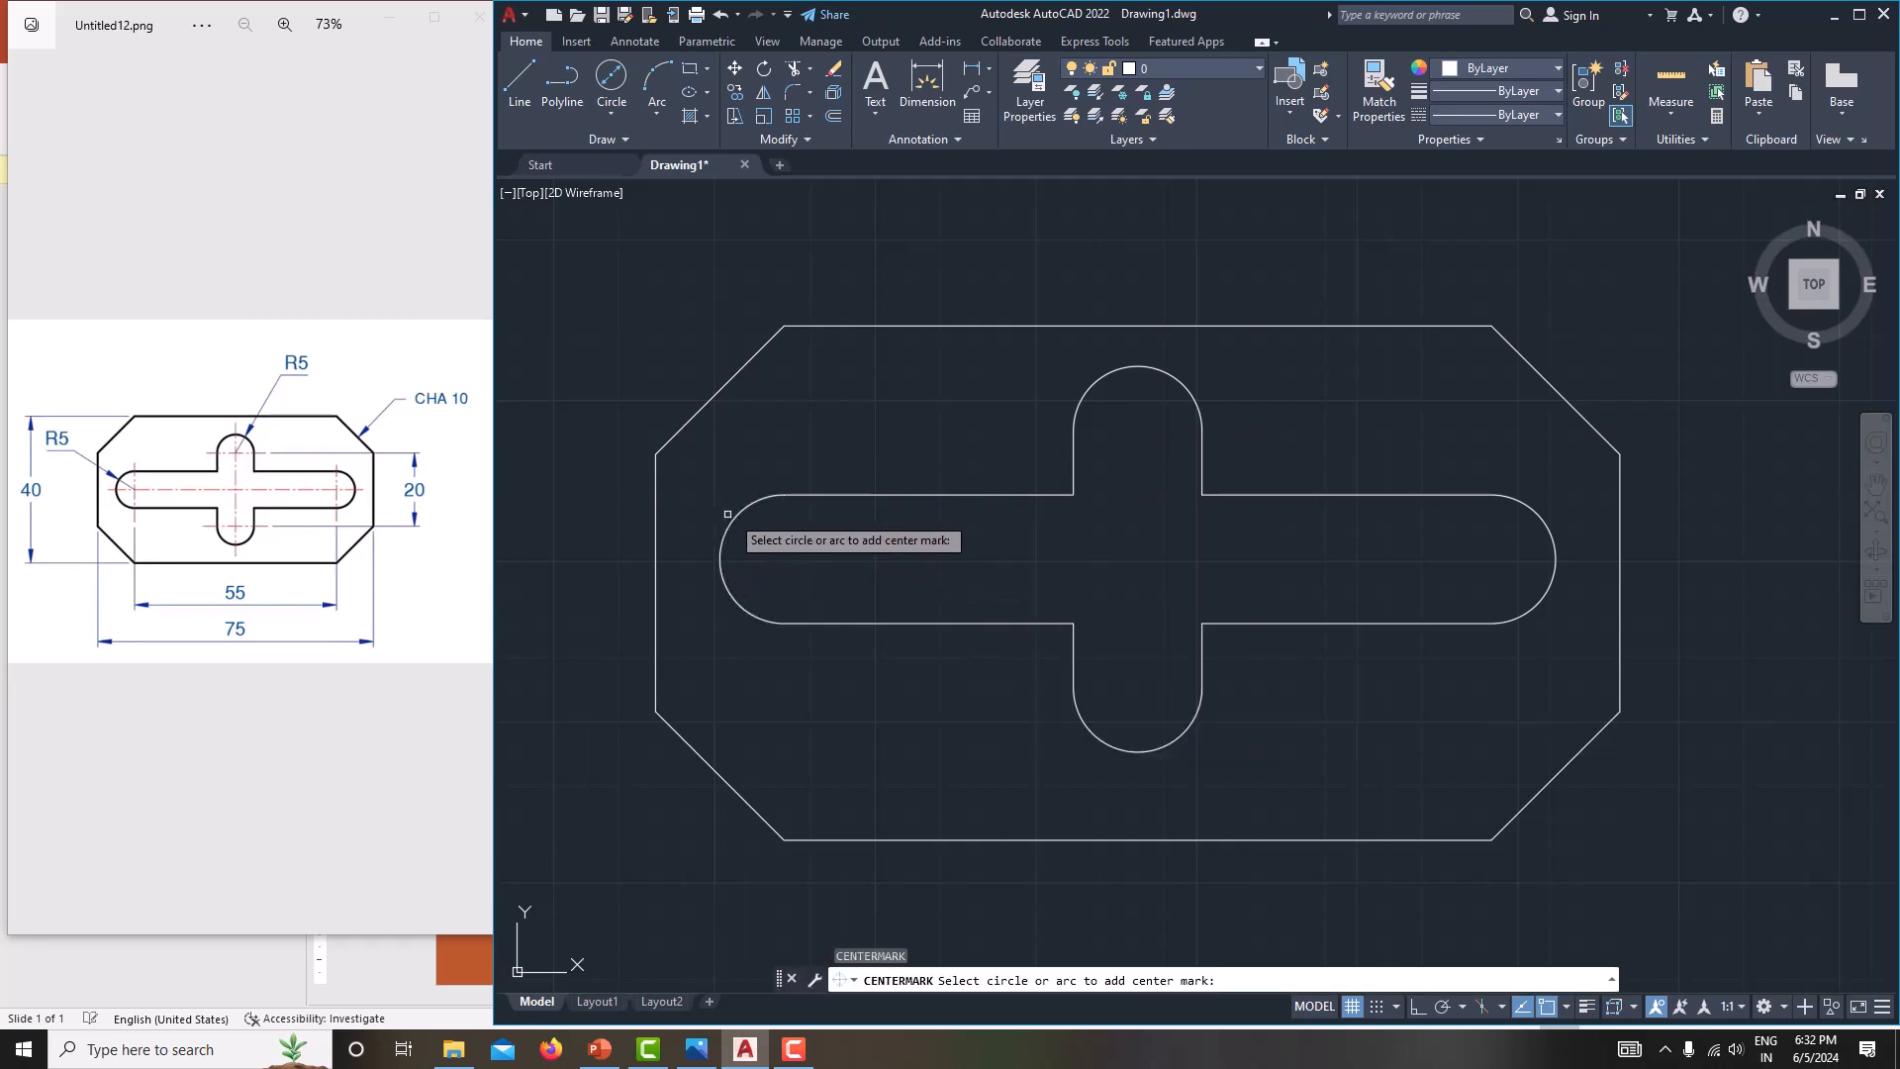
{"action": "left_click", "coordinate": [729, 514]}
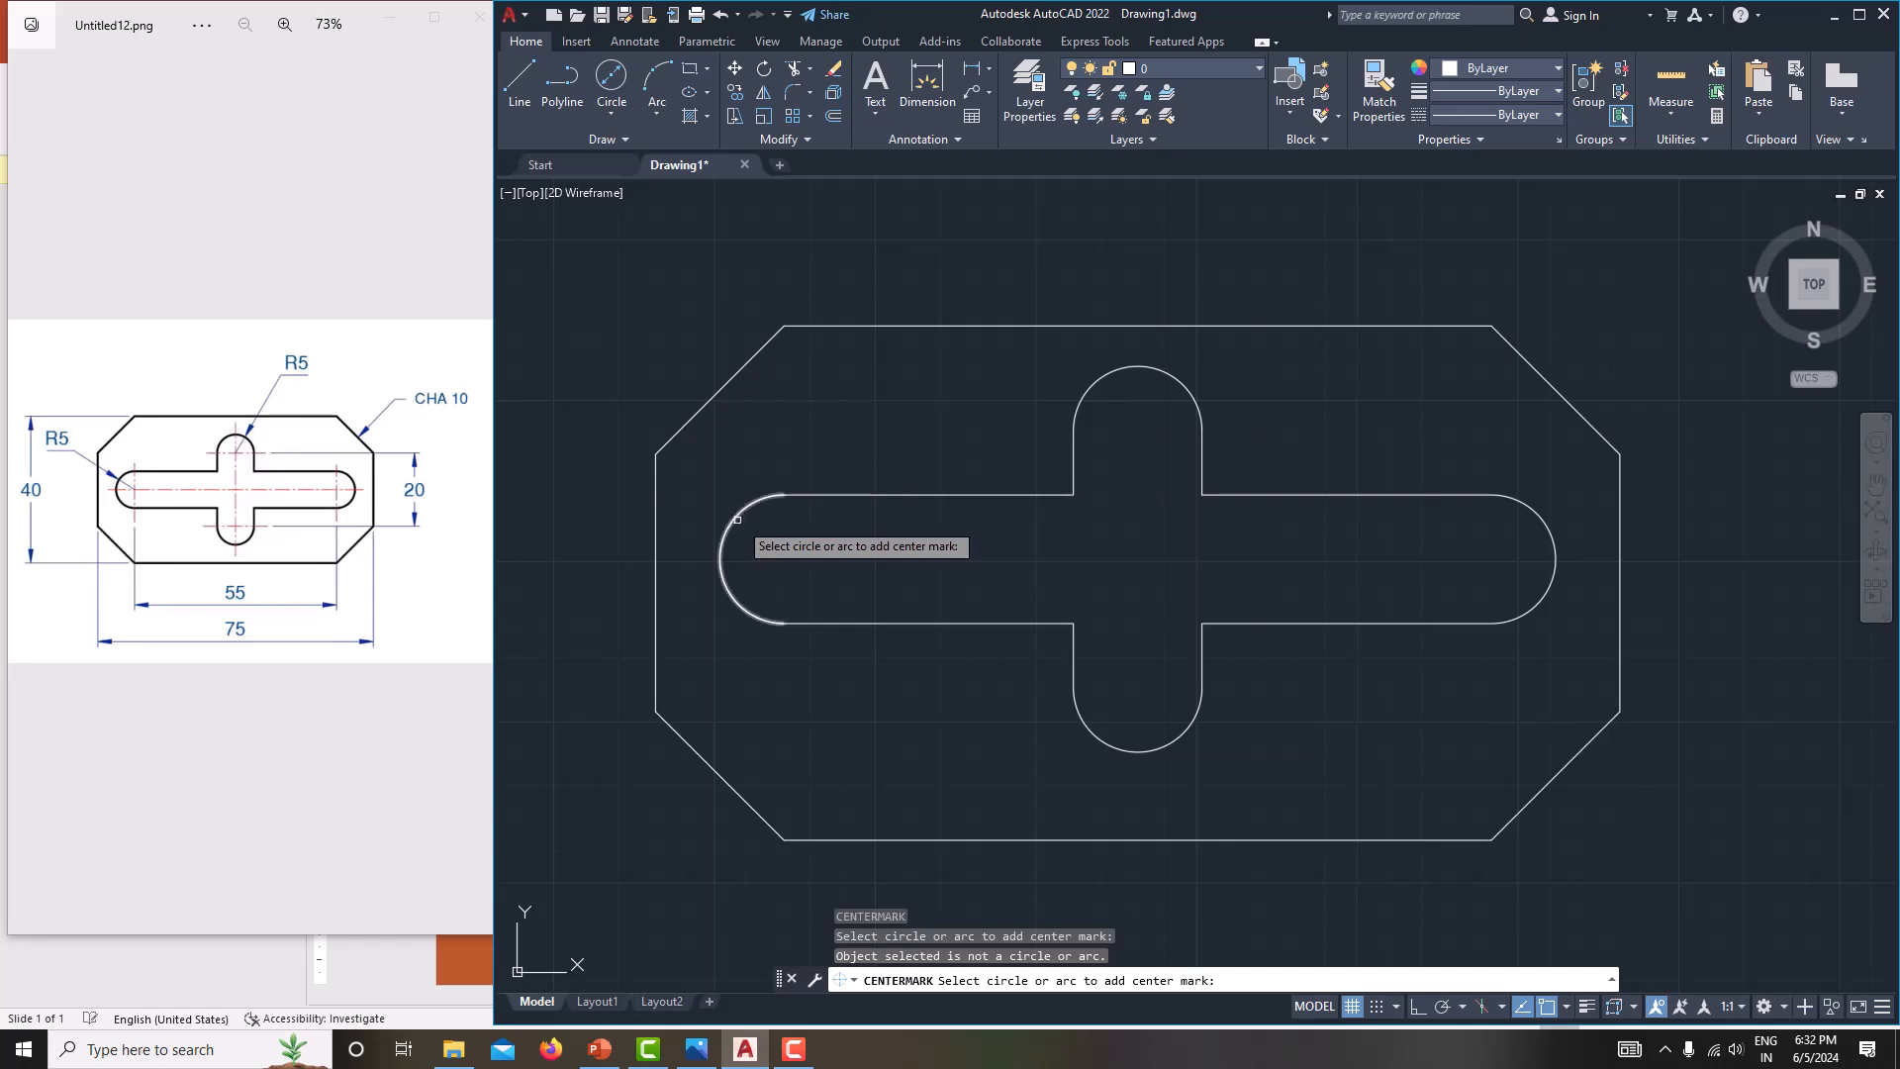
{"action": "left_click", "coordinate": [737, 522]}
{"action": "left_click", "coordinate": [1548, 544]}
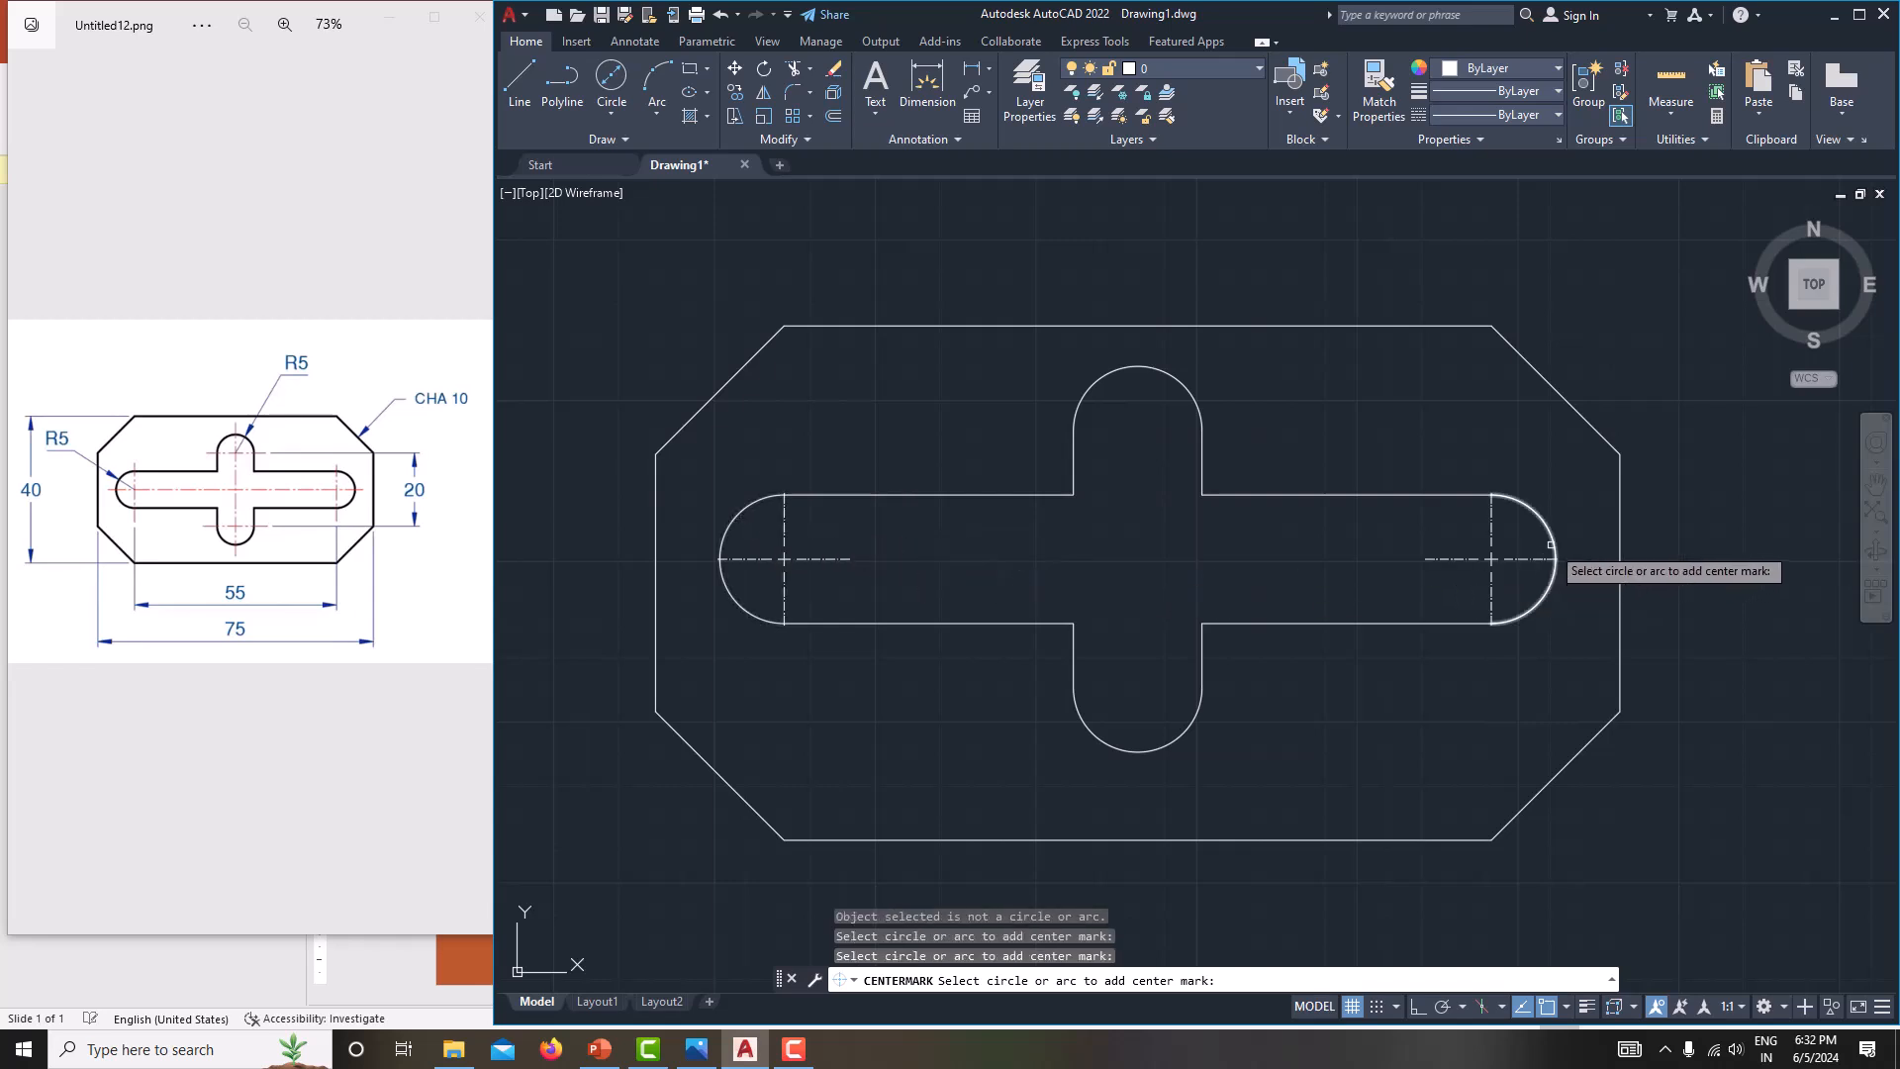
{"action": "left_click", "coordinate": [1164, 383]}
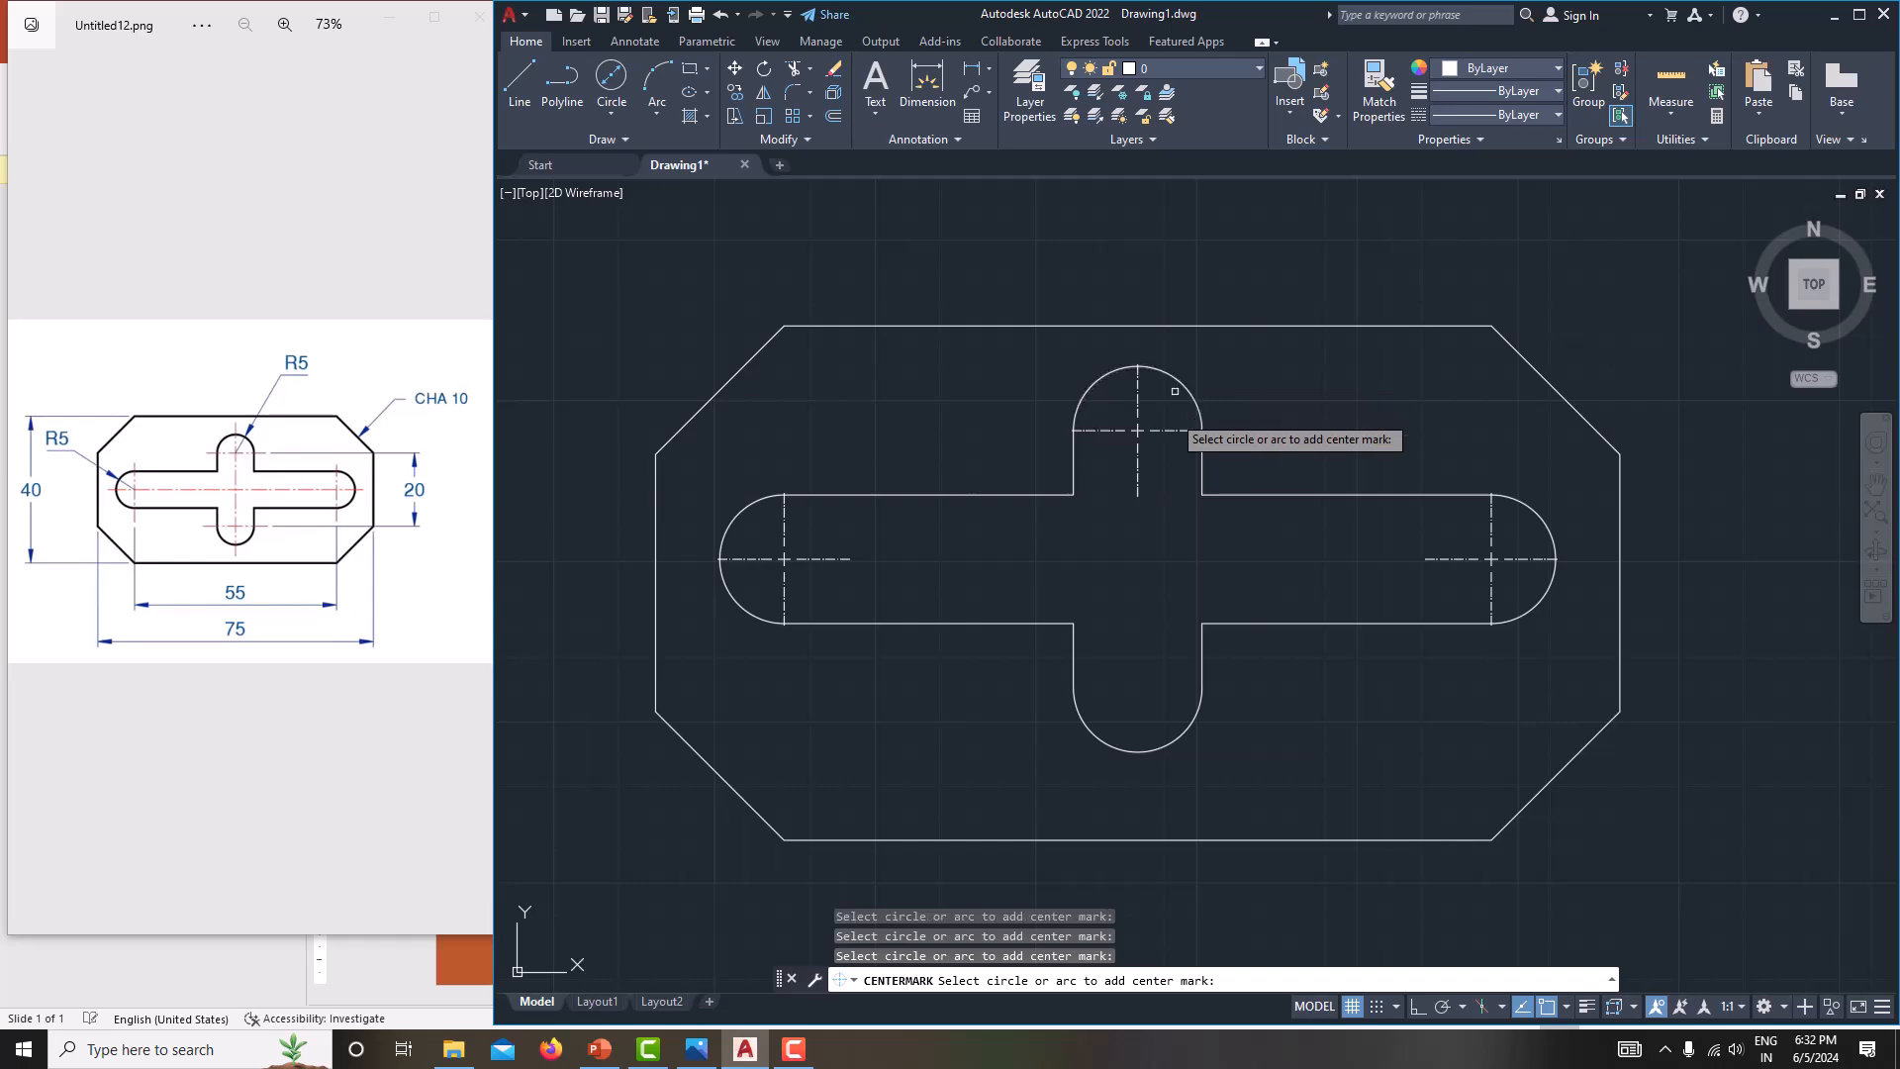
{"action": "left_click", "coordinate": [1198, 720]}
{"action": "middle_click_drag", "start_coordinate": [1163, 590], "coordinate": [1217, 572]}
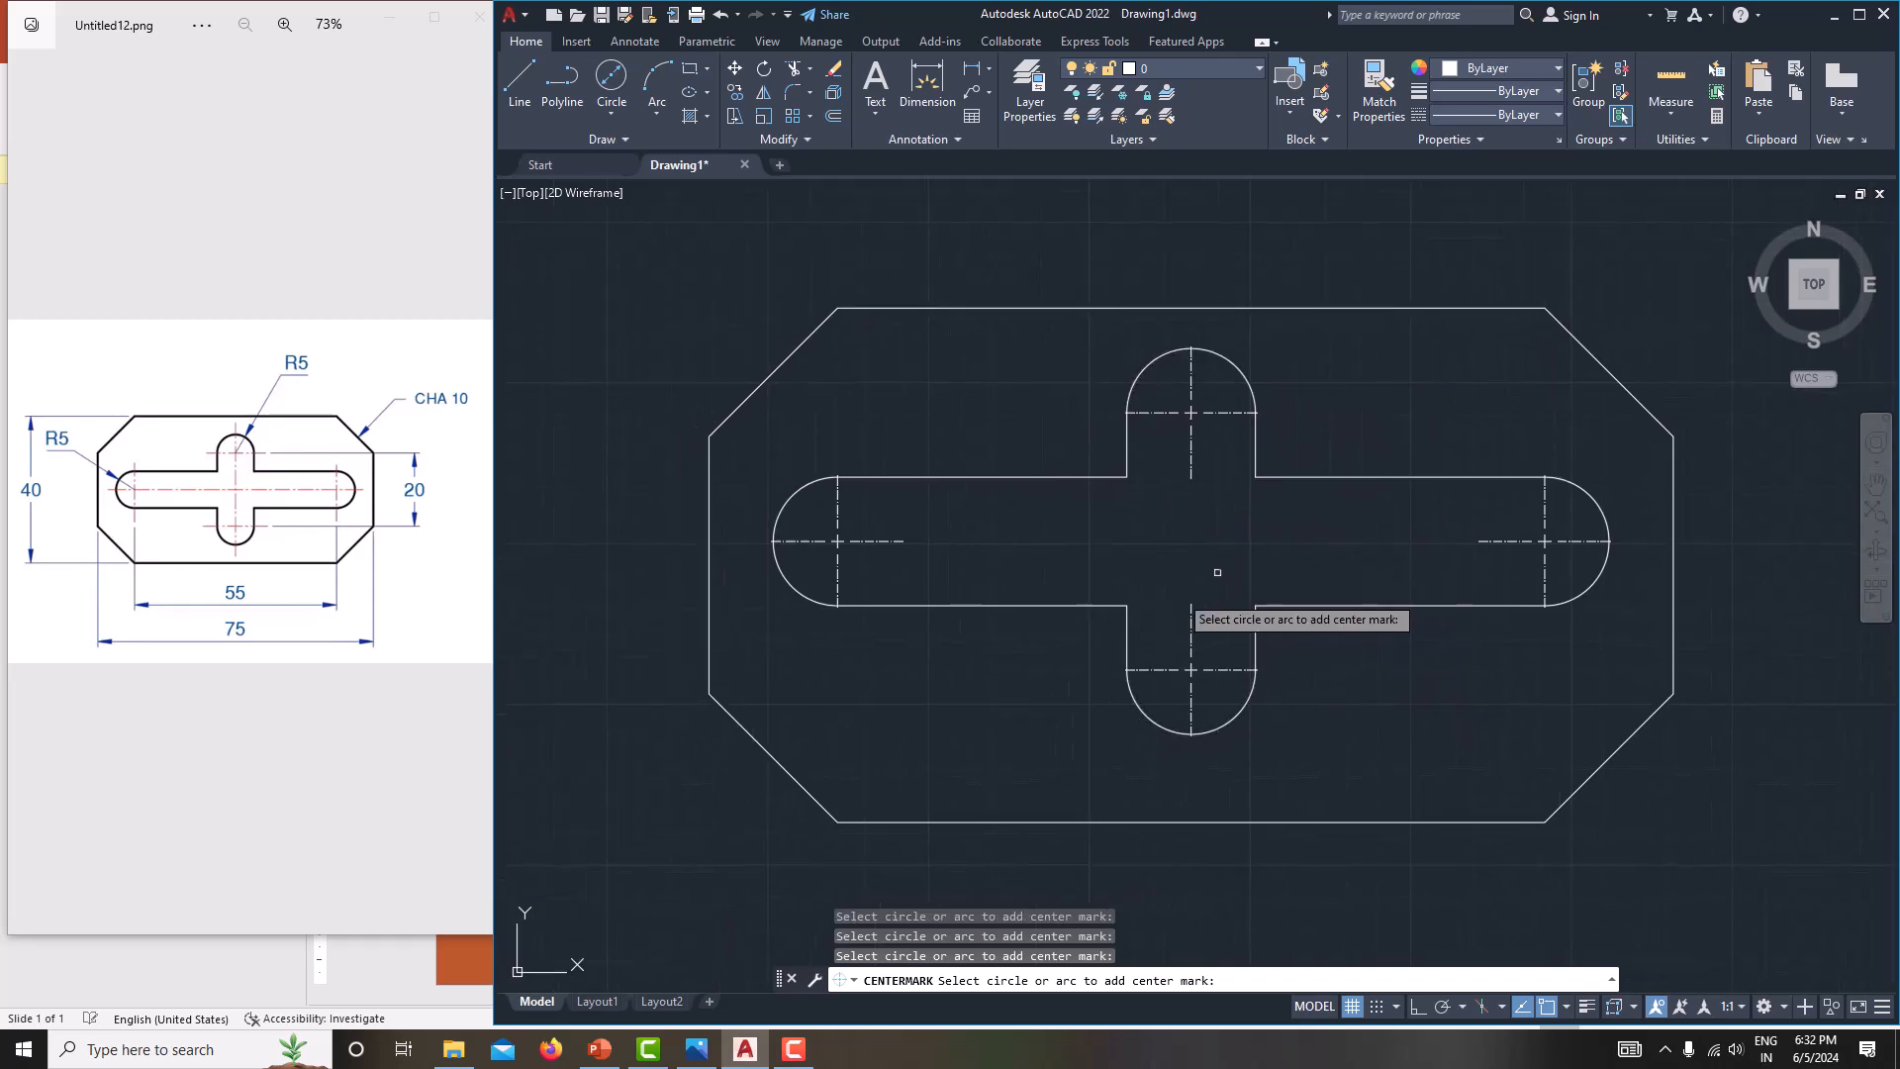
{"action": "key", "text": "Escape"}
- Set the linetype scale of all four center marks to 10 in their properties
{"action": "left_click", "coordinate": [844, 541]}
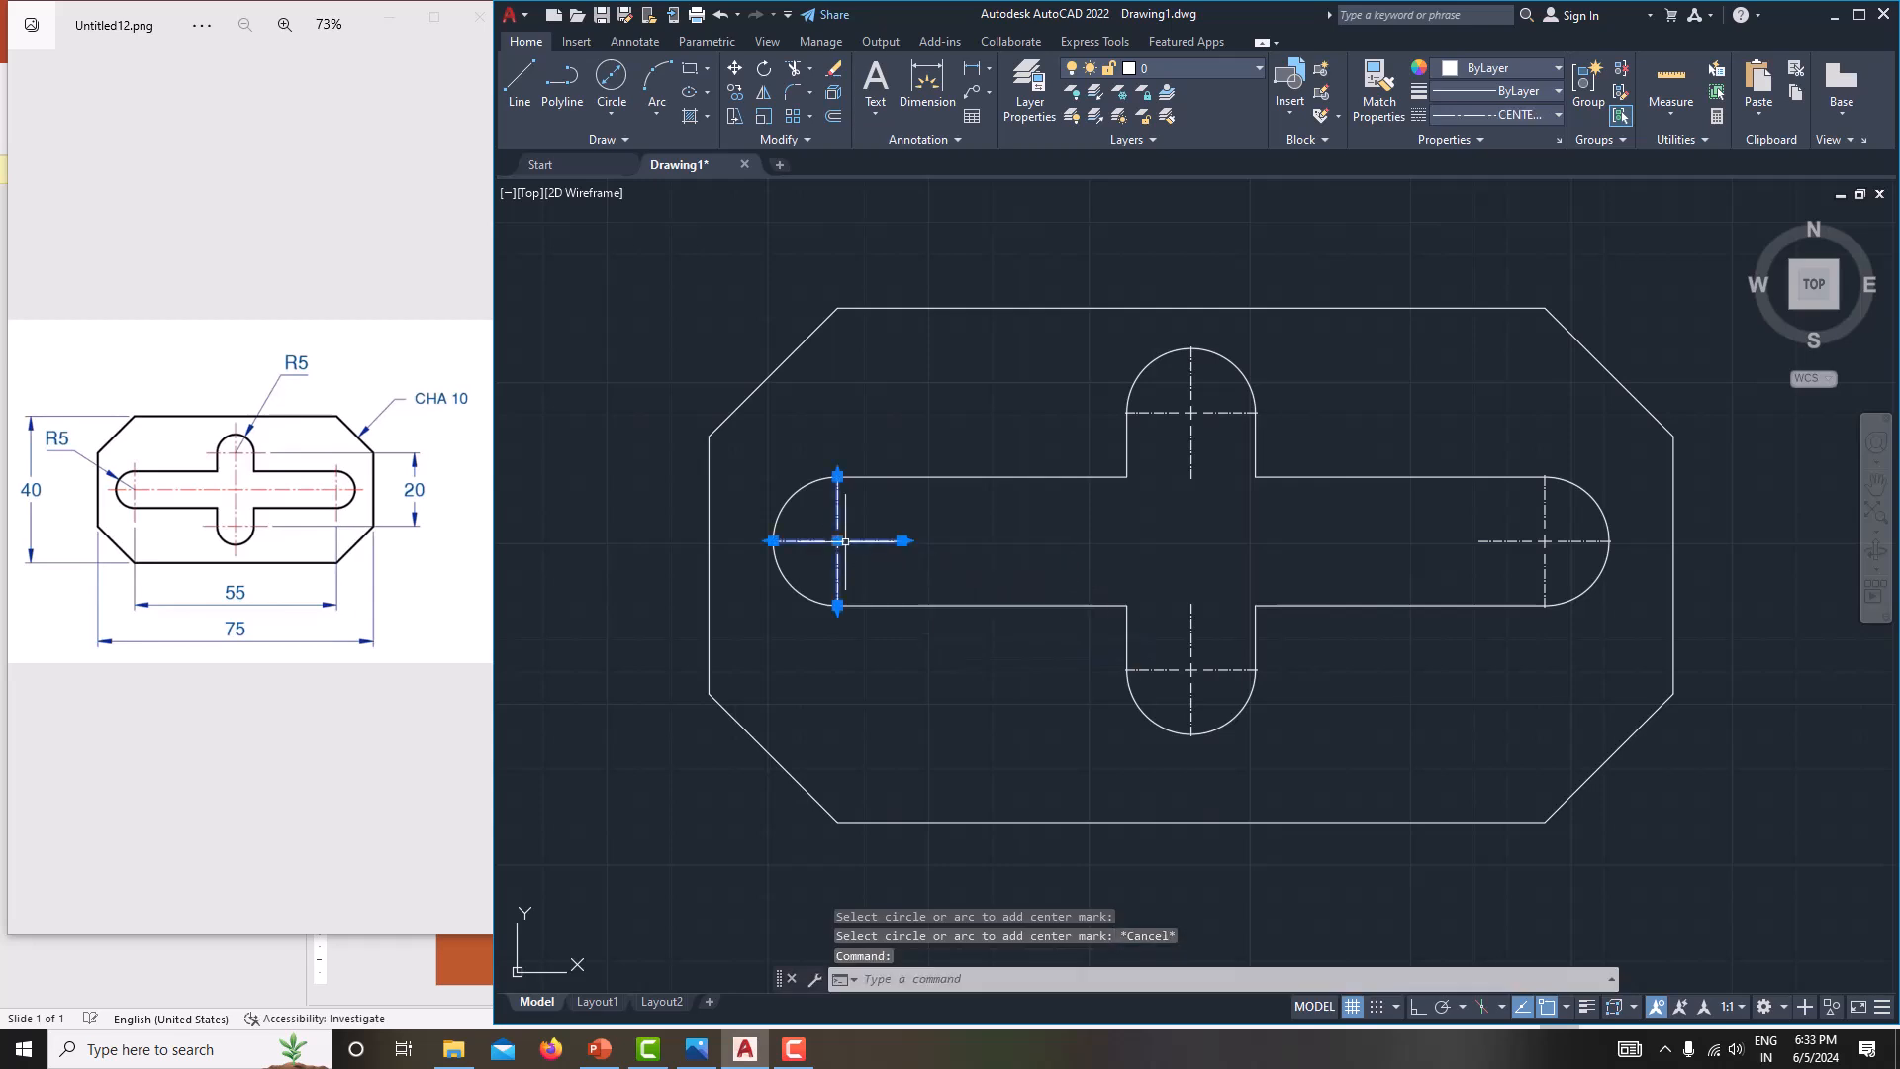
{"action": "left_click", "coordinate": [1221, 409]}
{"action": "left_click", "coordinate": [1221, 409]}
{"action": "left_click", "coordinate": [1517, 543]}
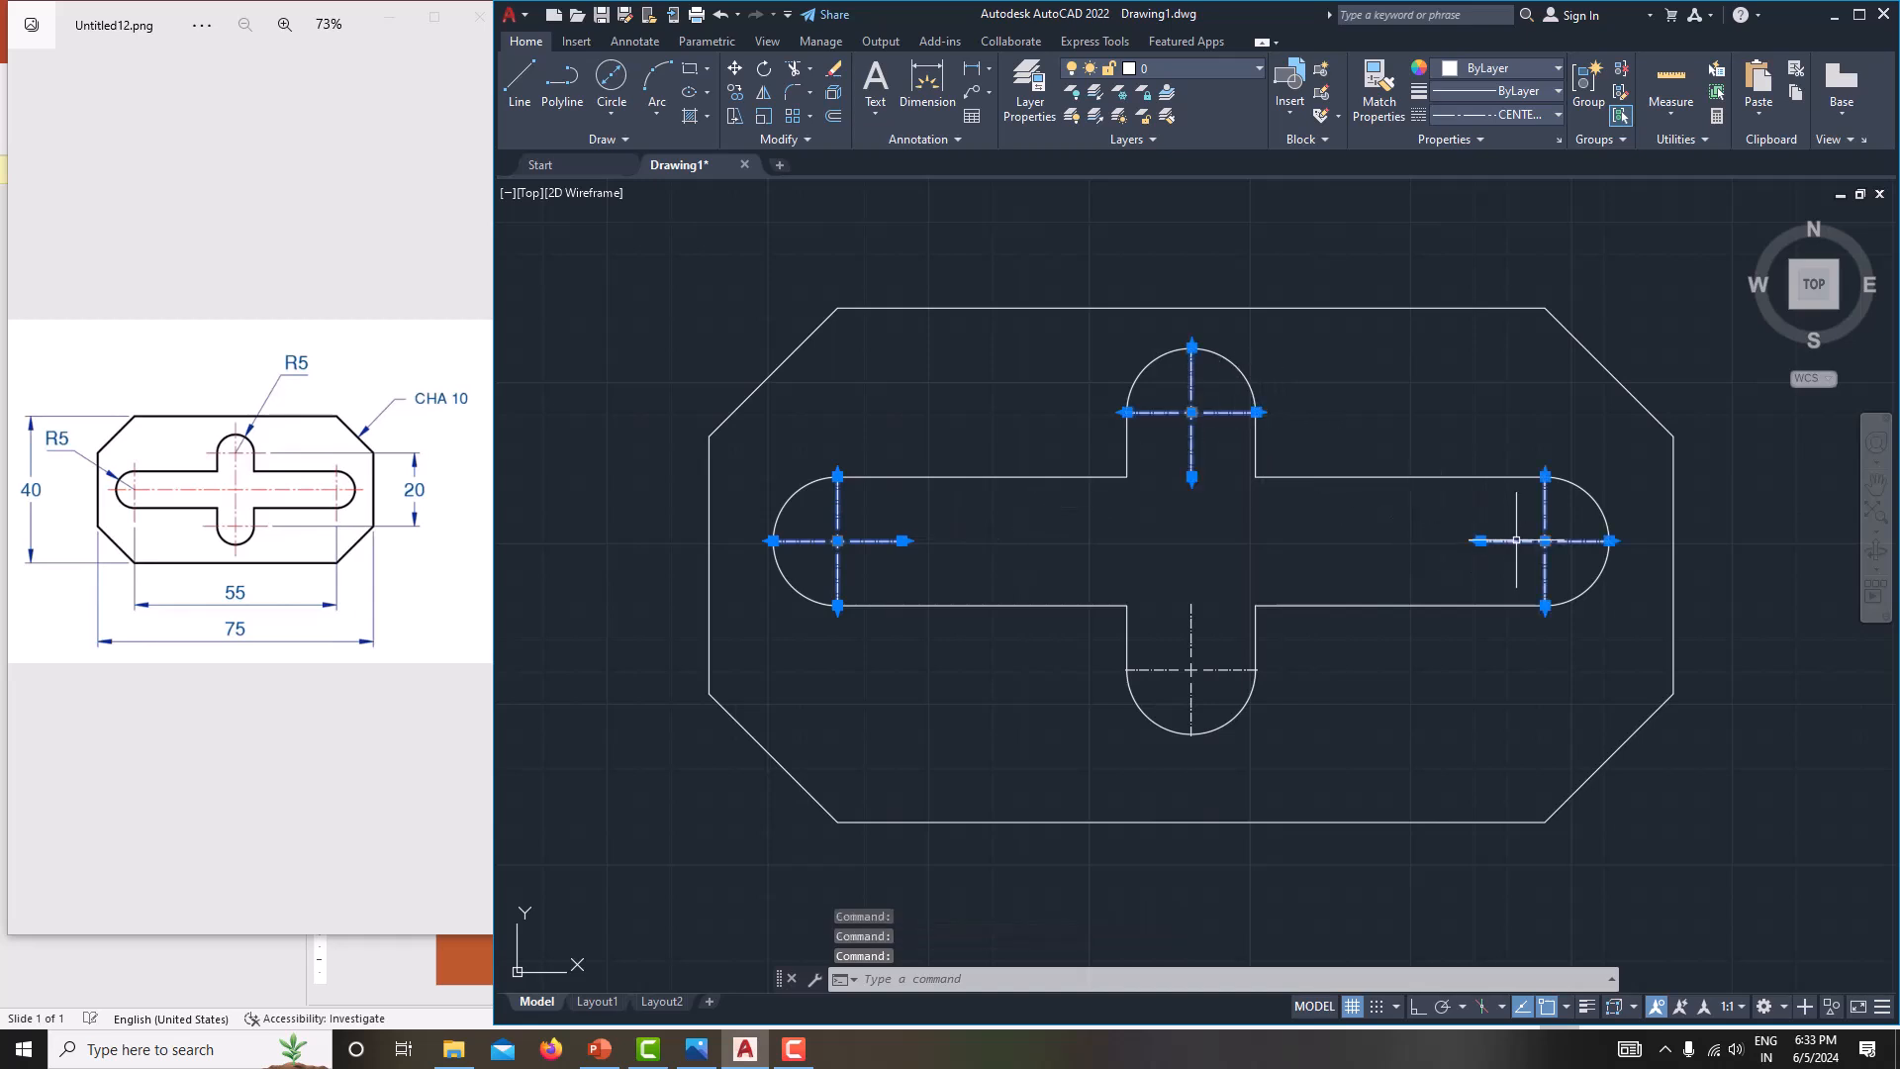
{"action": "left_click", "coordinate": [1191, 670]}
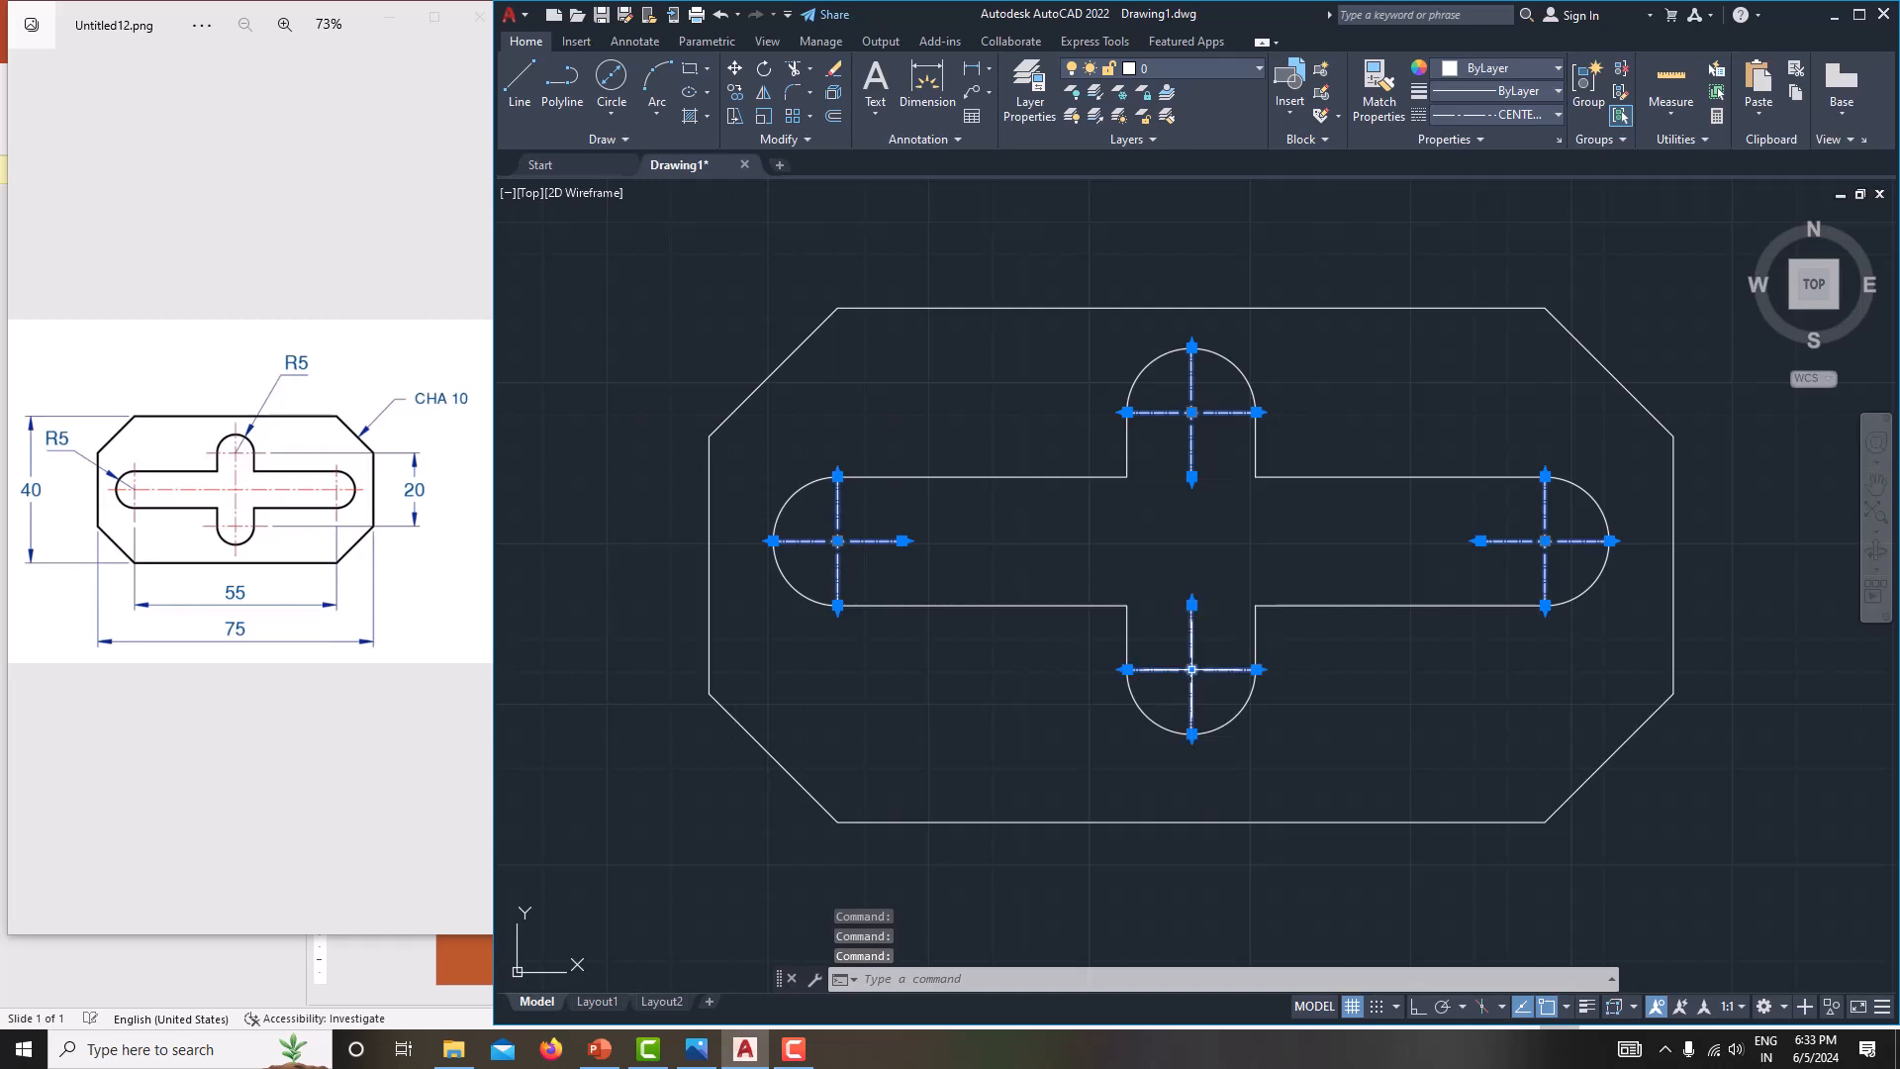
{"action": "right_click", "coordinate": [895, 534]}
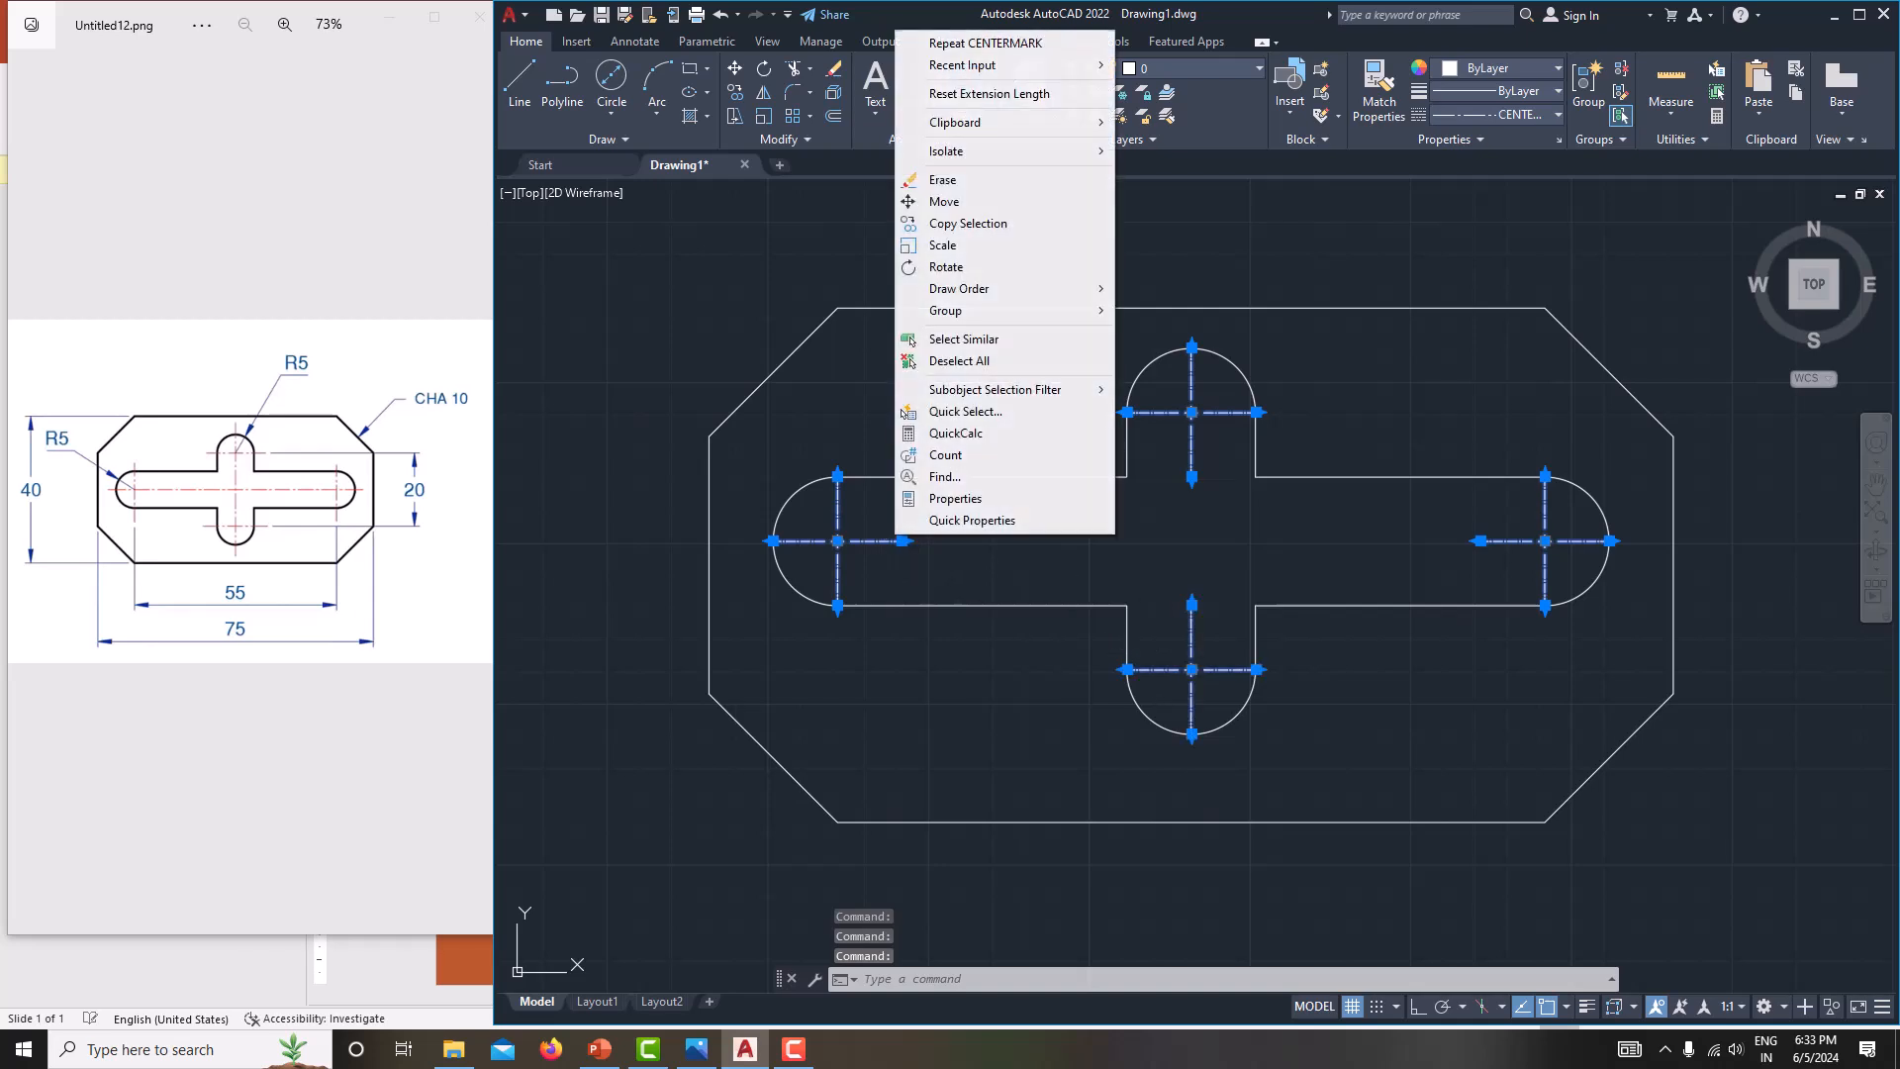
{"action": "left_click", "coordinate": [948, 515]}
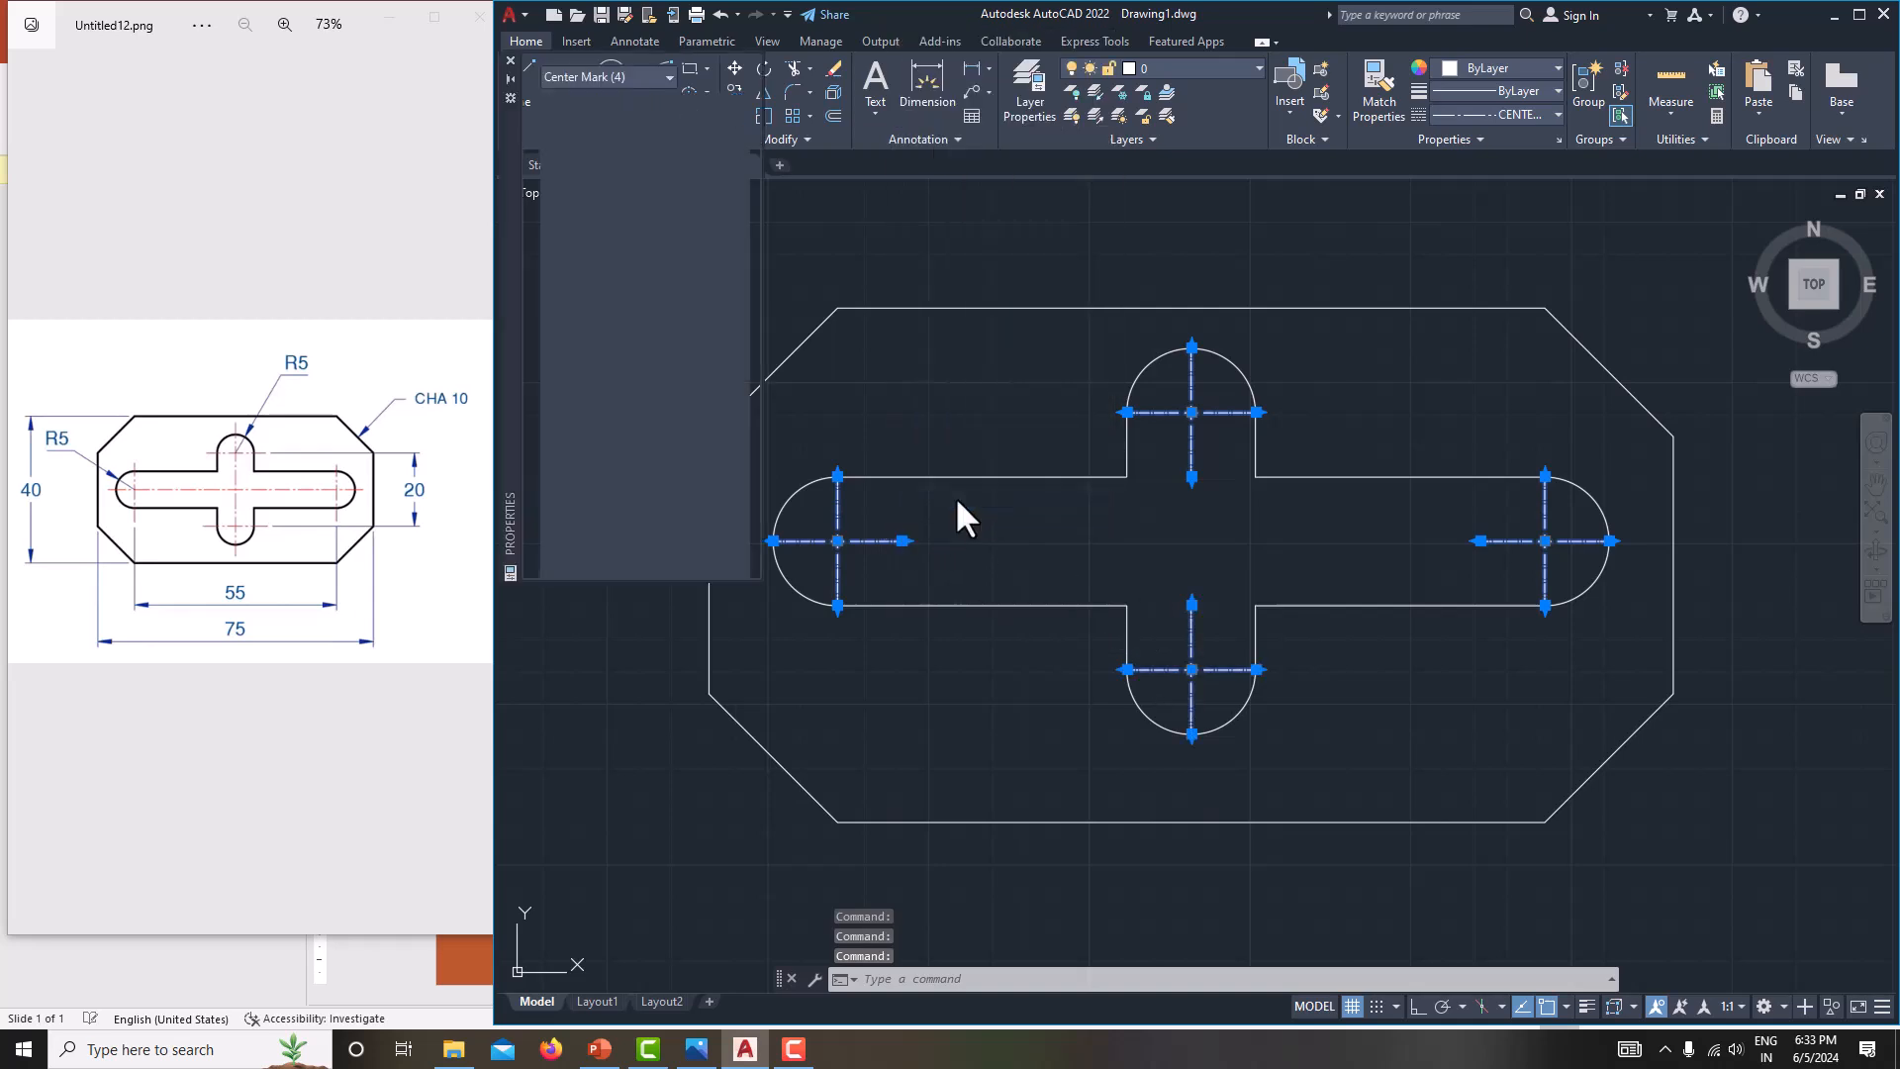
{"action": "left_click", "coordinate": [696, 179]}
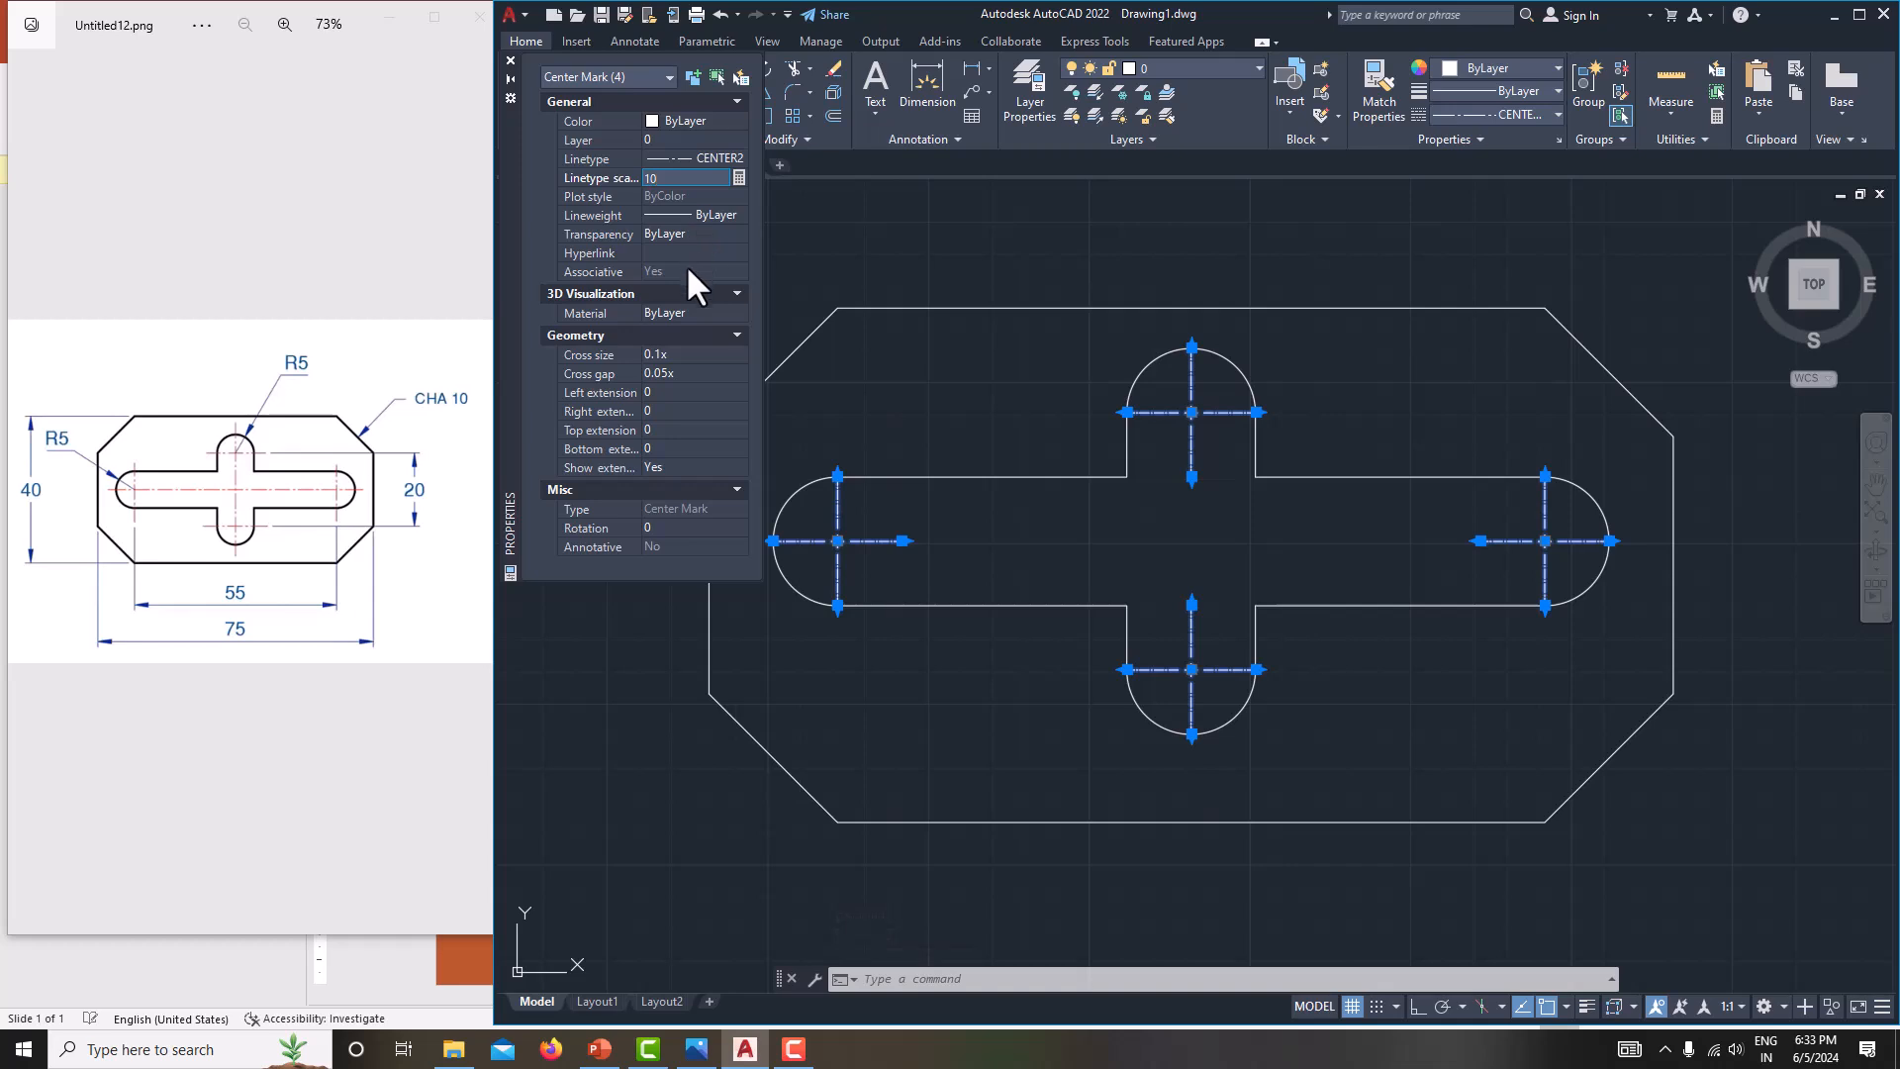
- Set the cross gap and the cross size of the four center marks to 1
{"action": "left_click", "coordinate": [679, 374]}
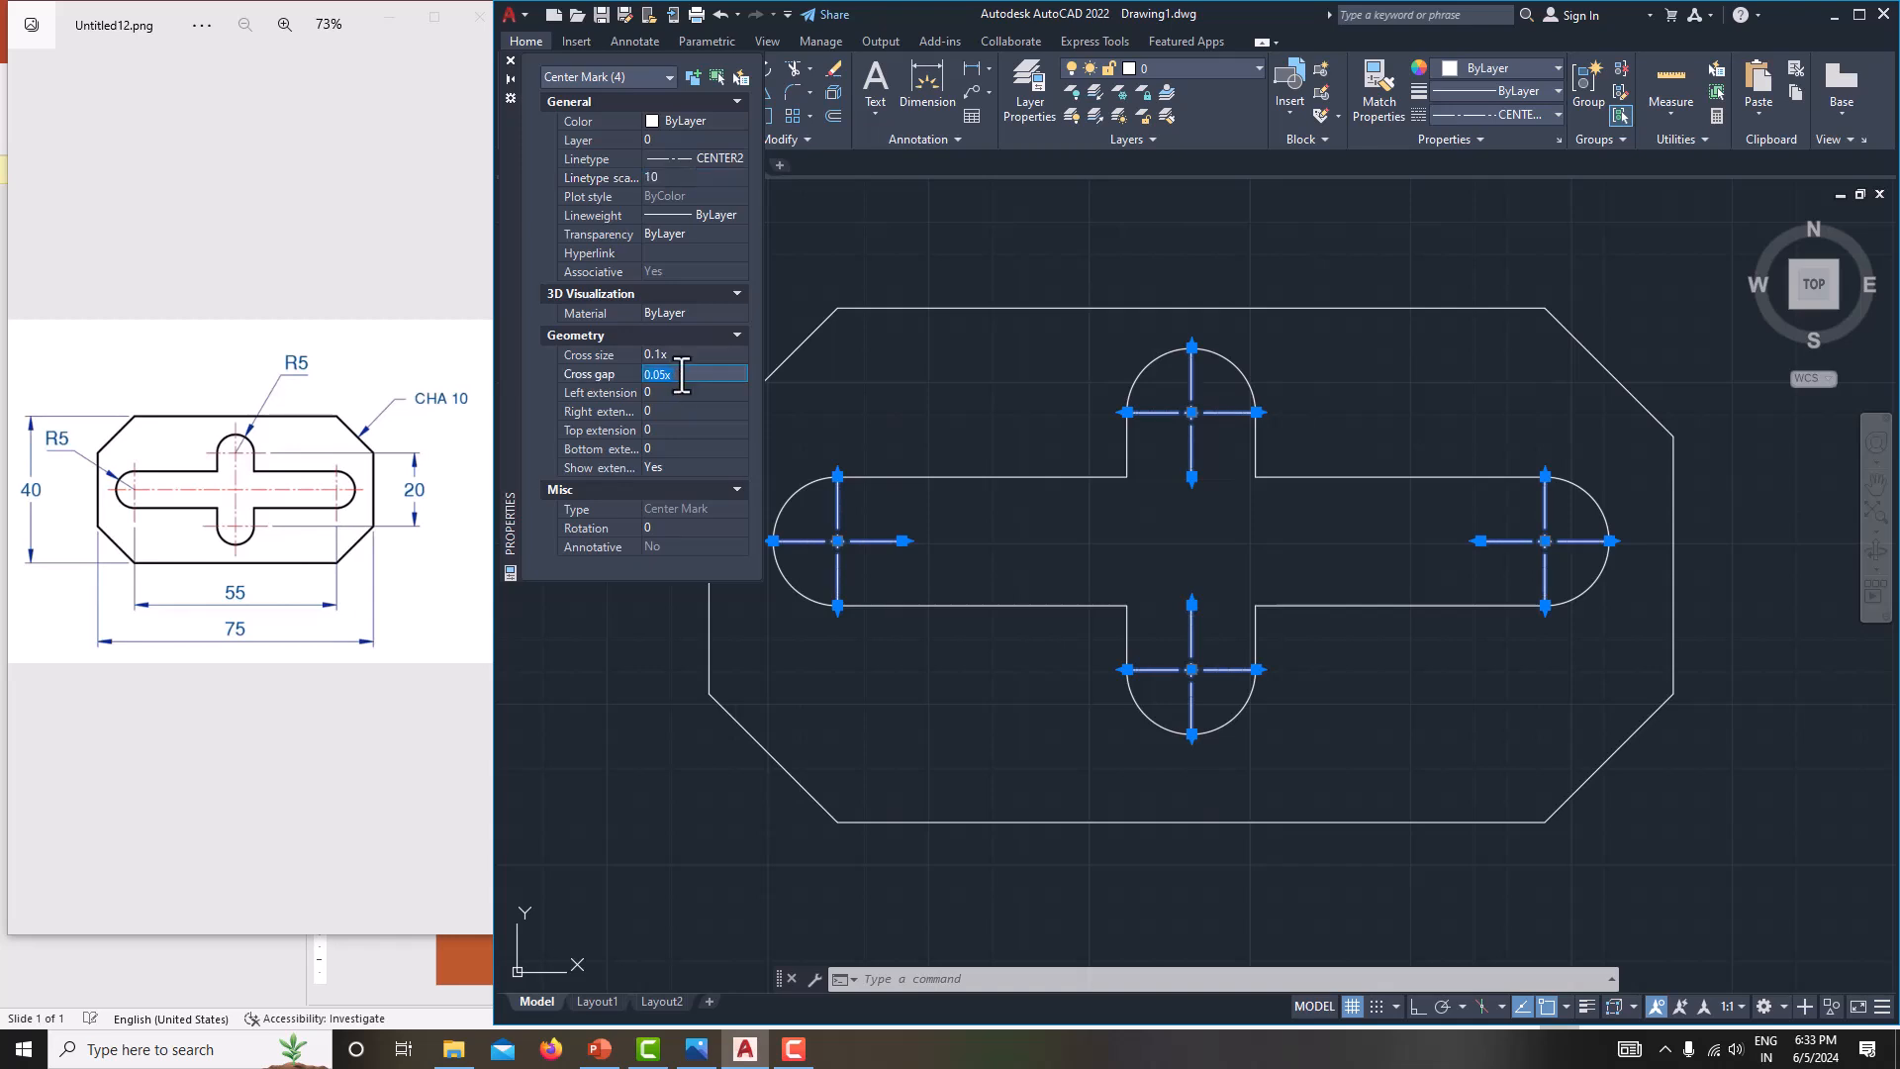
{"action": "scroll", "coordinate": [826, 476], "scroll_direction": "up", "scroll_amount": 2}
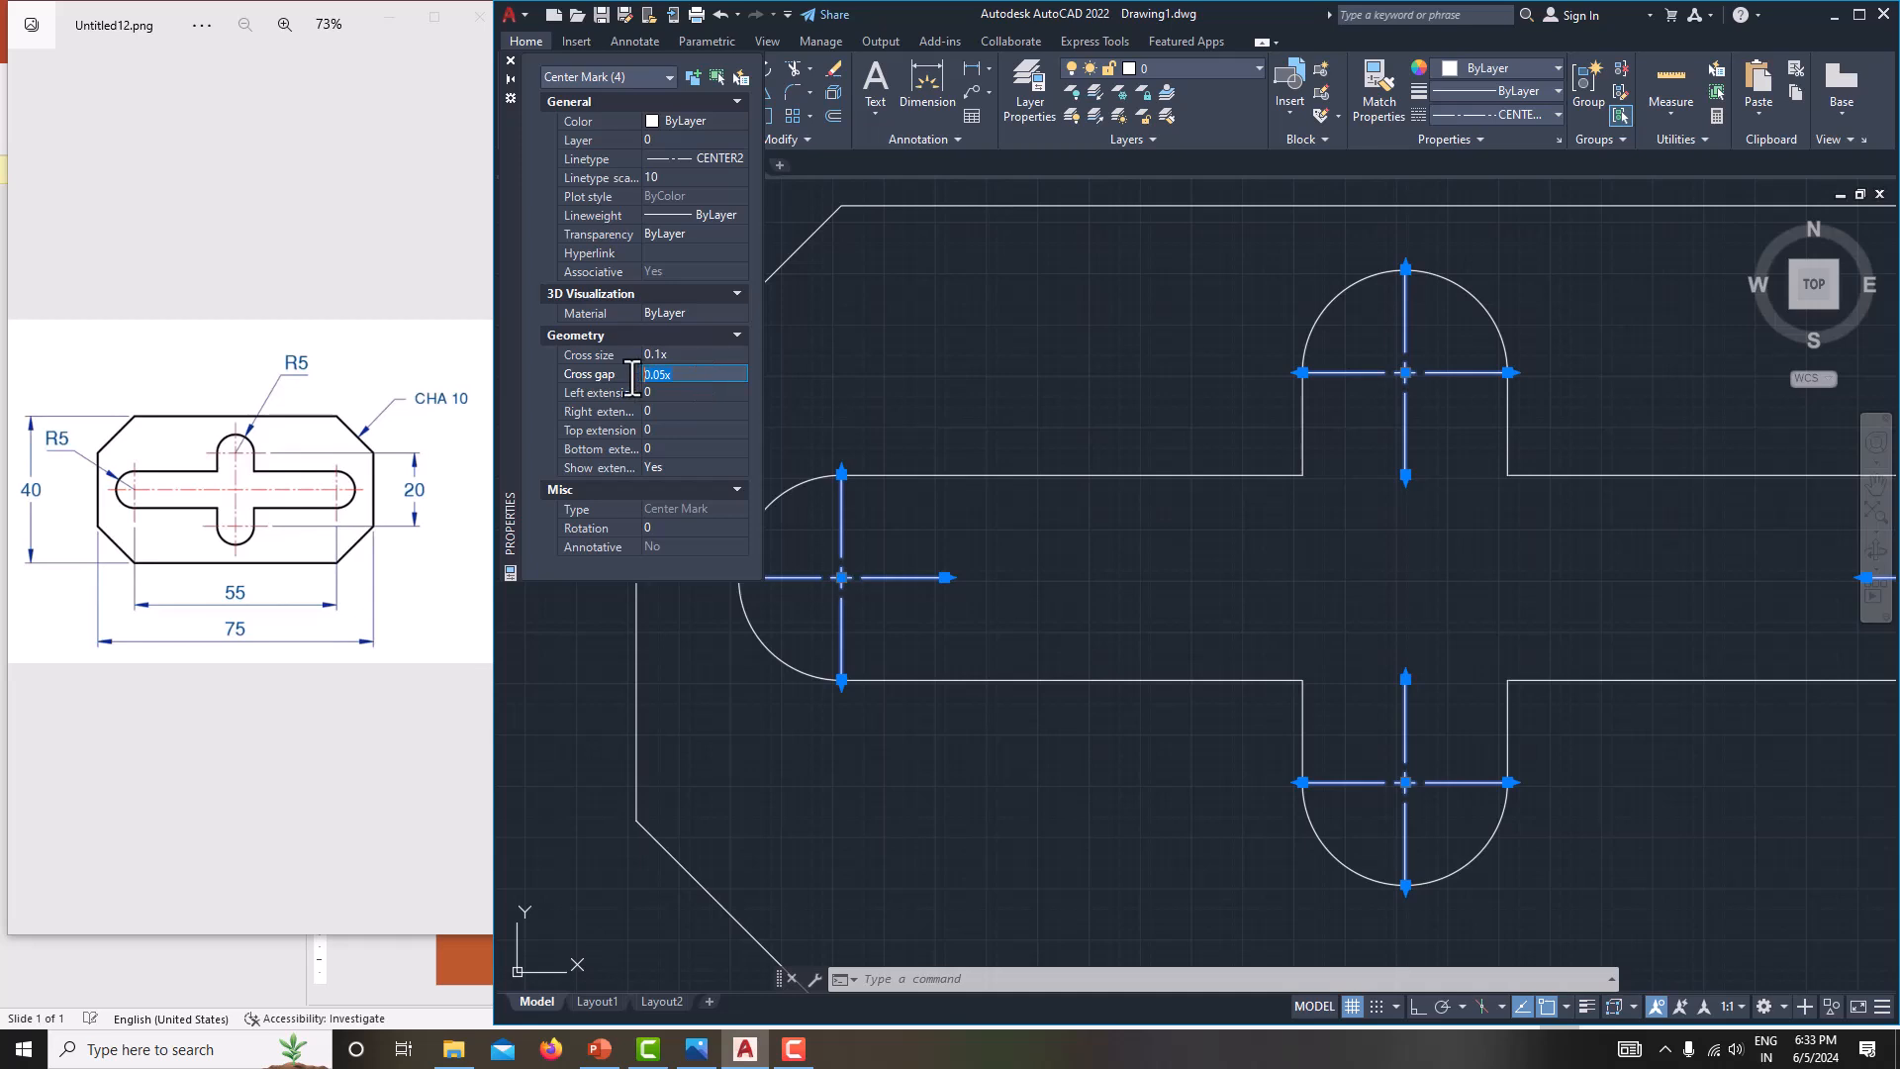
{"action": "left_click", "coordinate": [692, 412]}
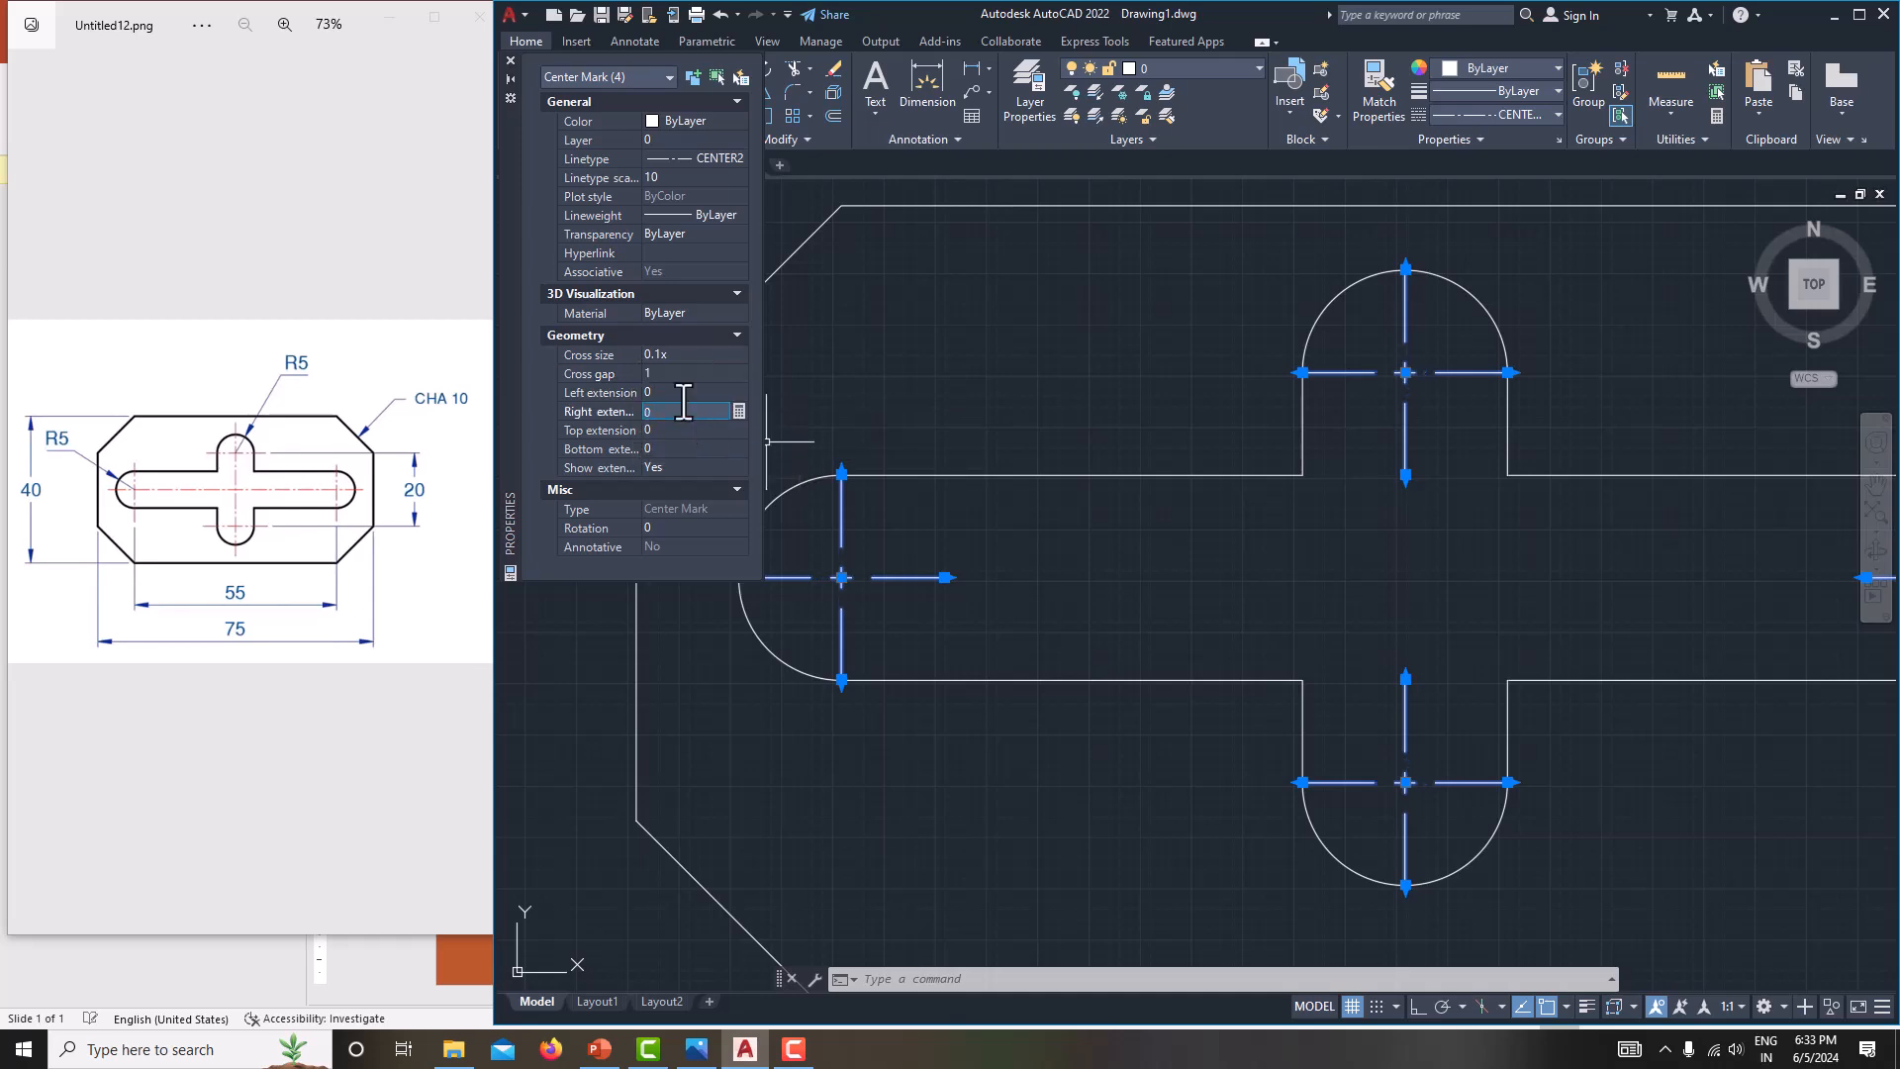
{"action": "left_click", "coordinate": [692, 355]}
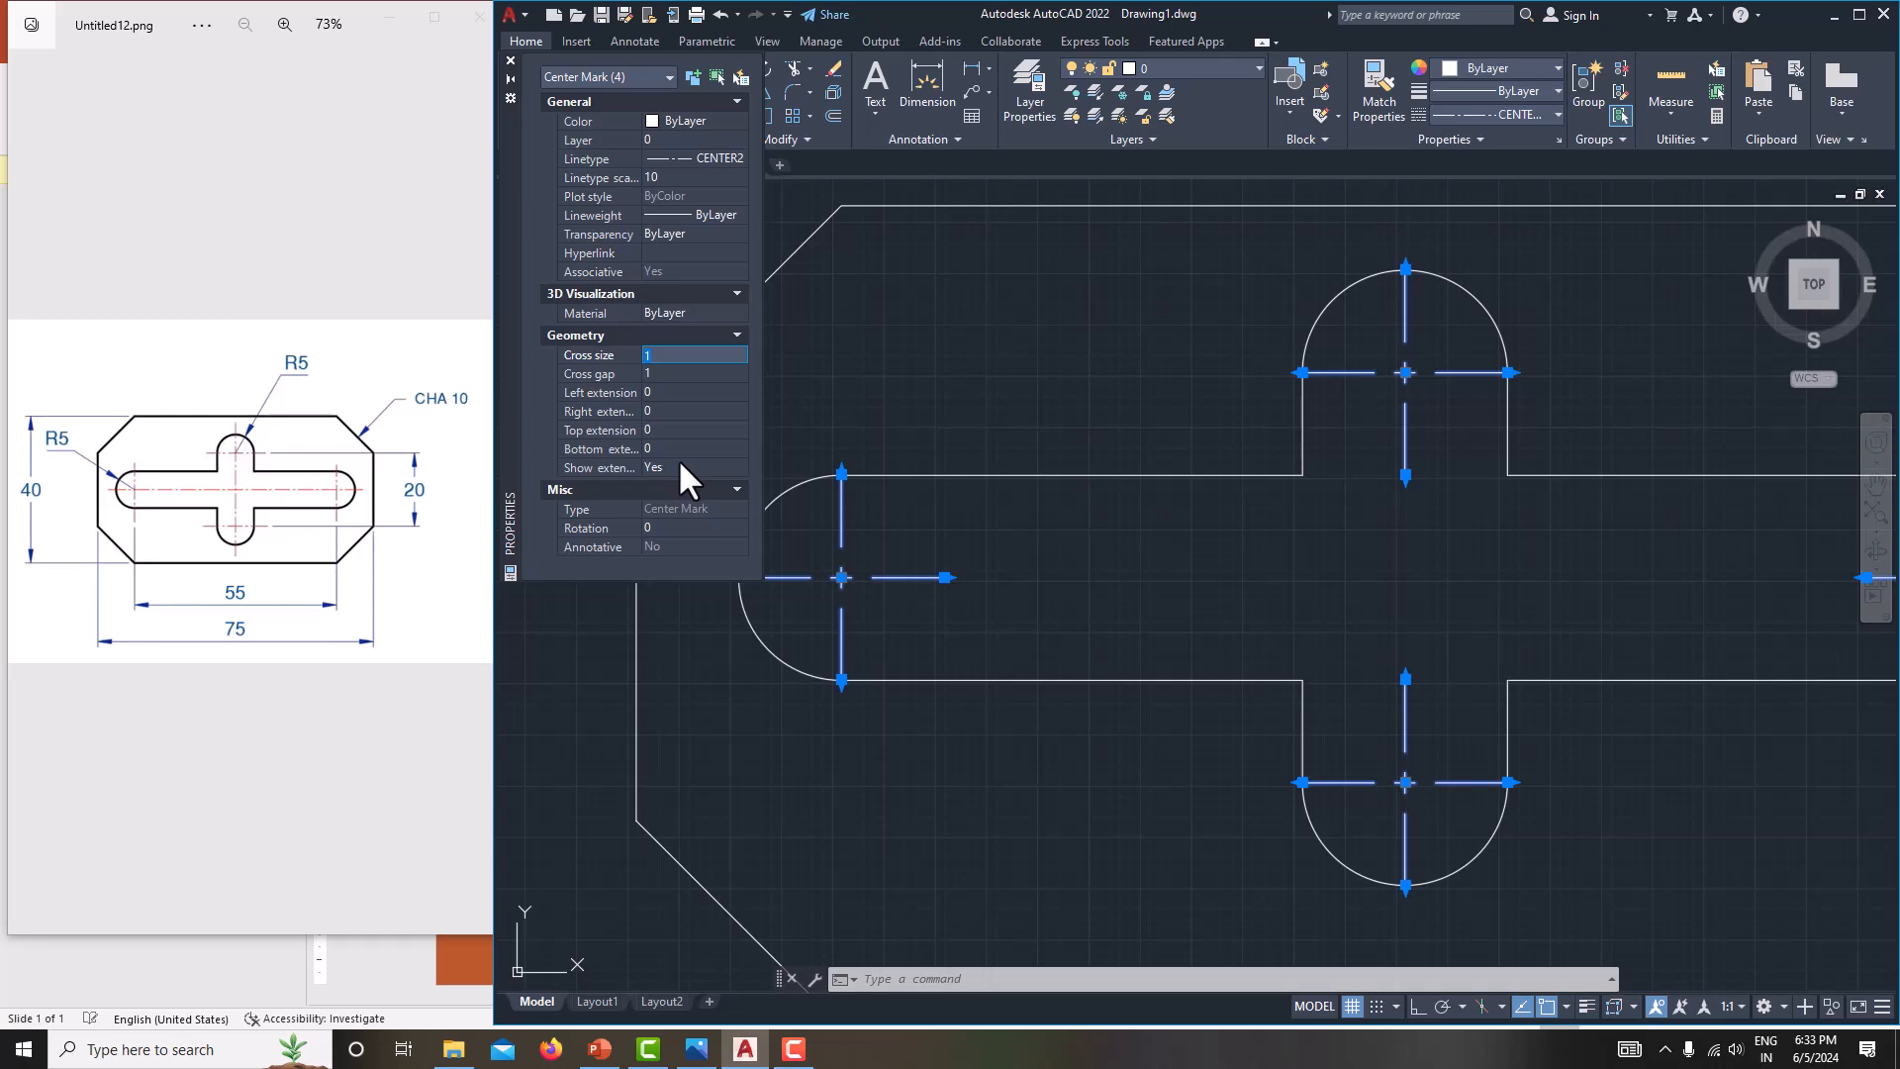
- Set the left, right, top and bottom extensions of the four center marks to 3, then close the properties and deselect the marks
{"action": "left_click", "coordinate": [669, 413]}
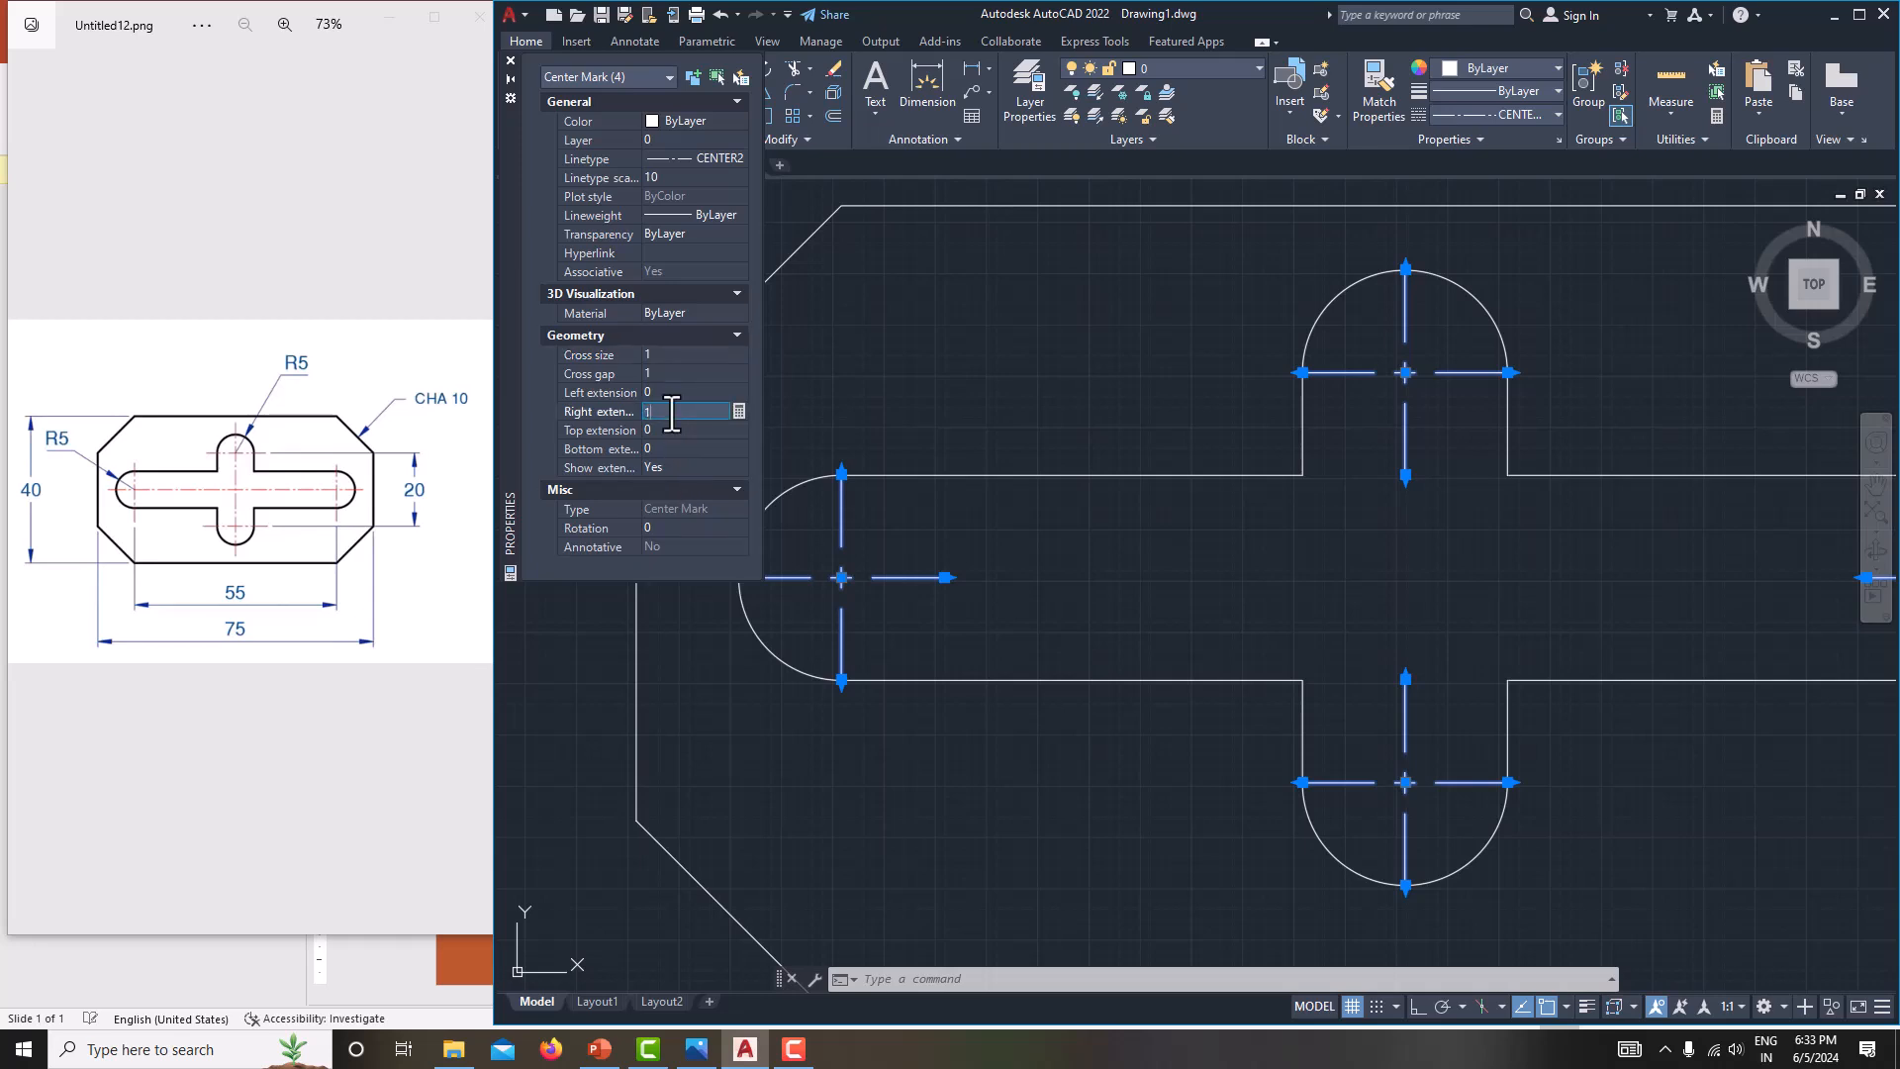
{"action": "type", "text": "1"}
{"action": "left_click", "coordinate": [687, 431]}
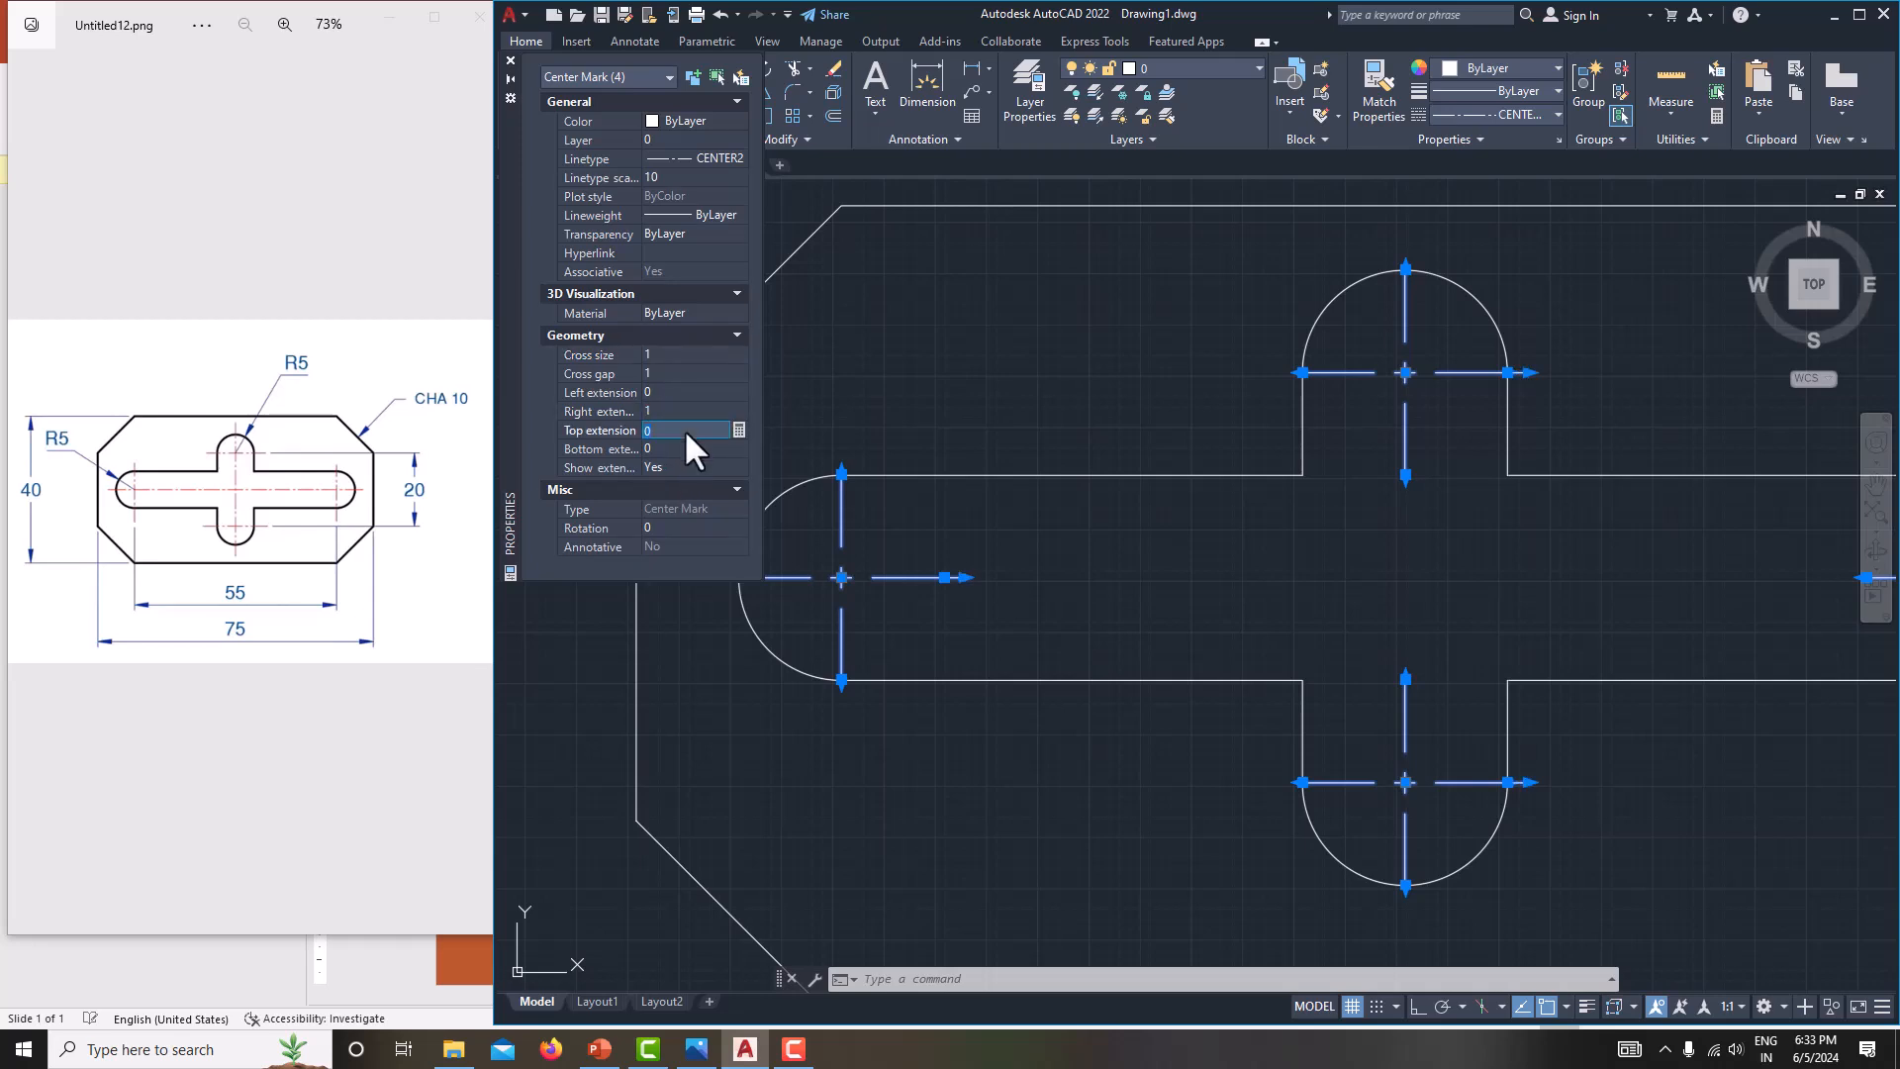
{"action": "left_click", "coordinate": [677, 412]}
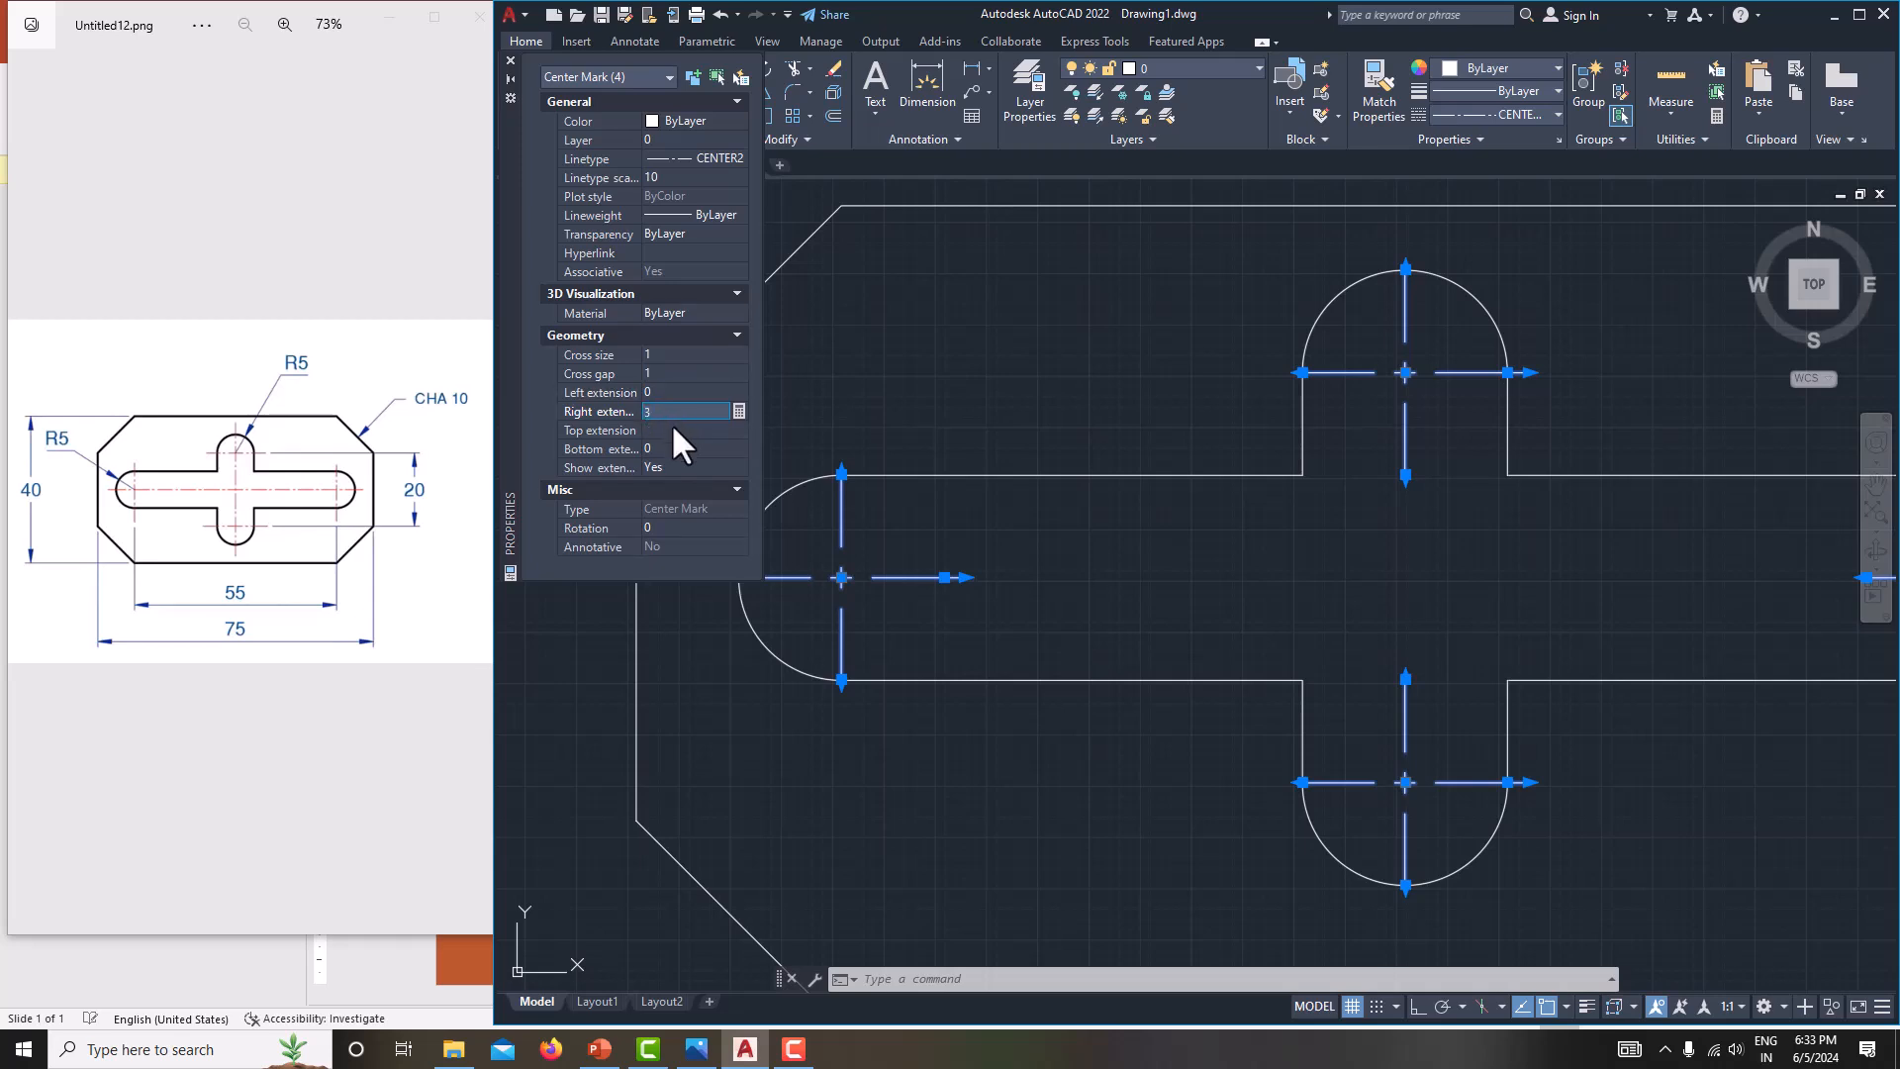
{"action": "left_click", "coordinate": [671, 425]}
{"action": "type", "text": "3"}
{"action": "left_click", "coordinate": [674, 393]}
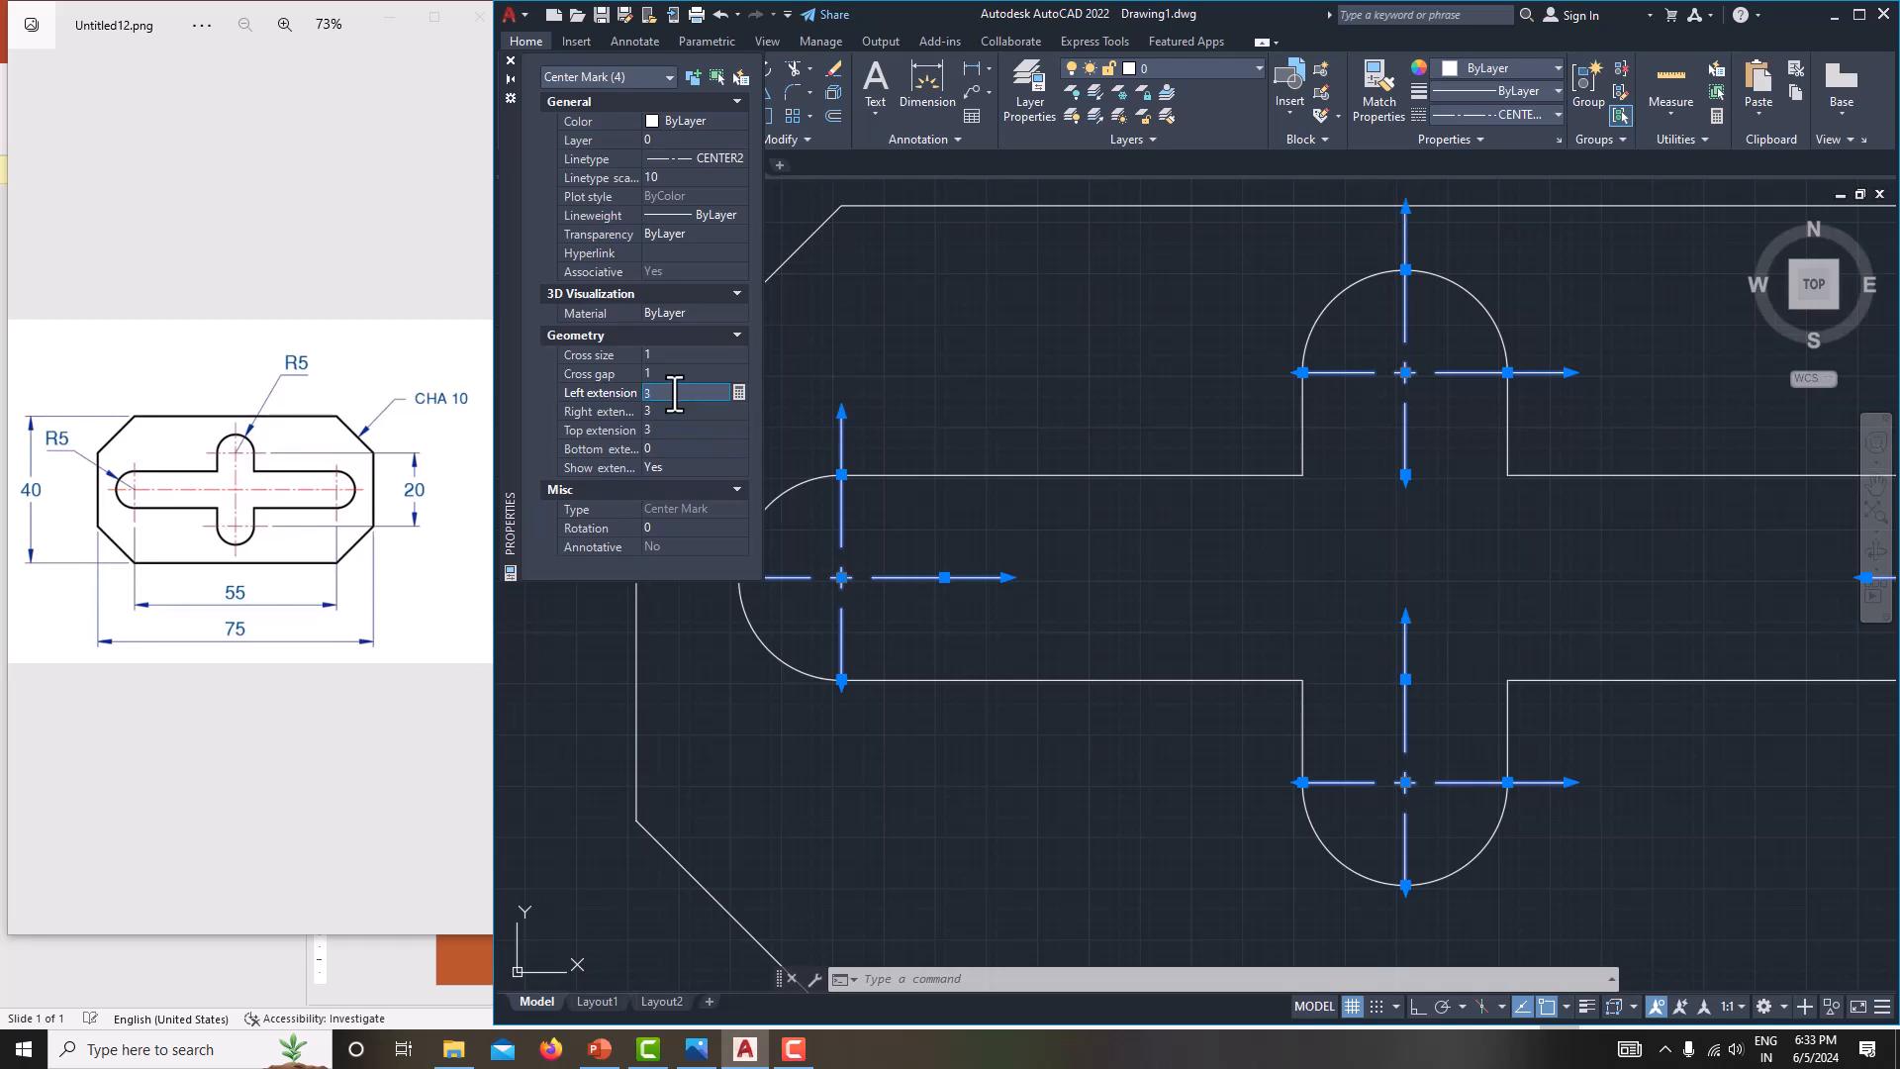
{"action": "left_click", "coordinate": [657, 445]}
{"action": "type", "text": "3"}
{"action": "left_click", "coordinate": [685, 429]}
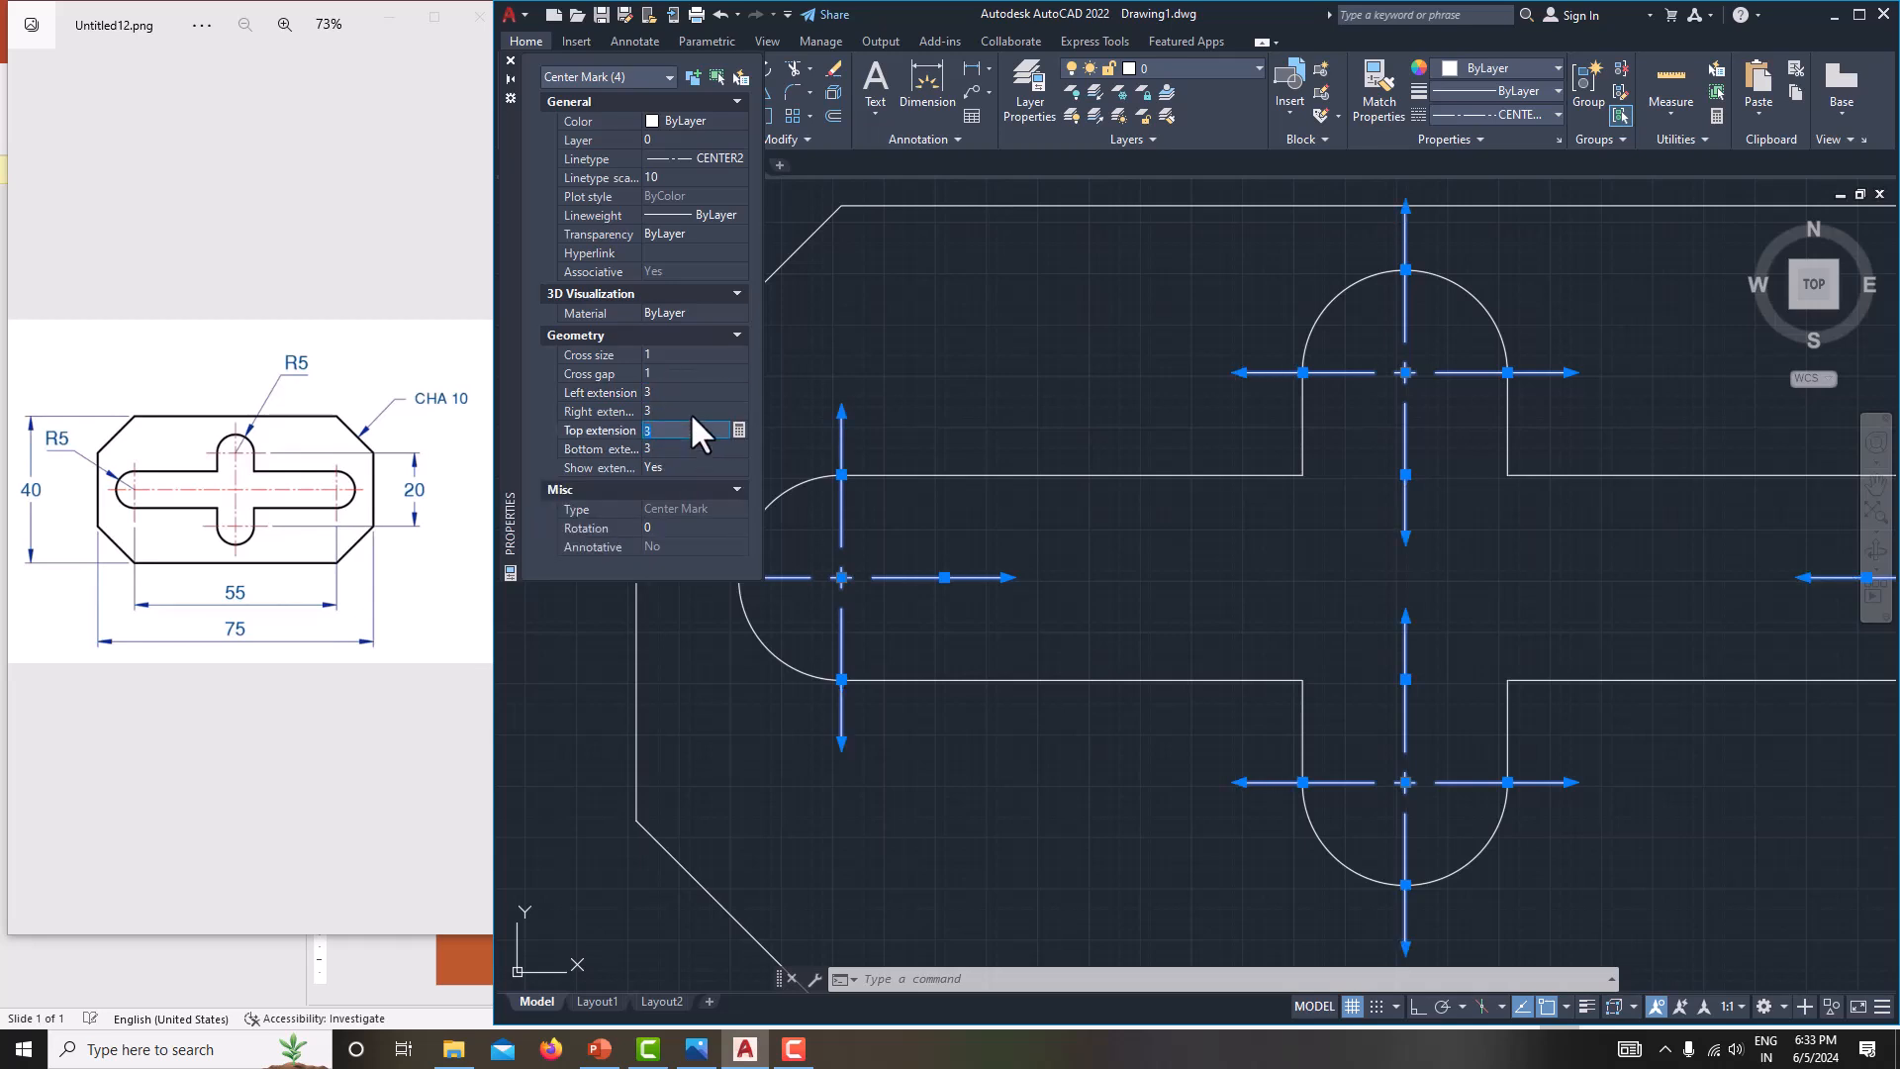
{"action": "left_click", "coordinate": [510, 61]}
{"action": "key", "text": "Escape"}
{"action": "mouse_move", "coordinate": [1136, 428]}
{"action": "middle_mouse_down"}
{"action": "mouse_move", "coordinate": [1094, 390]}
{"action": "mouse_move", "coordinate": [1038, 461]}
{"action": "middle_mouse_up"}
{"action": "scroll", "coordinate": [1095, 390], "scroll_direction": "down", "scroll_amount": 2}
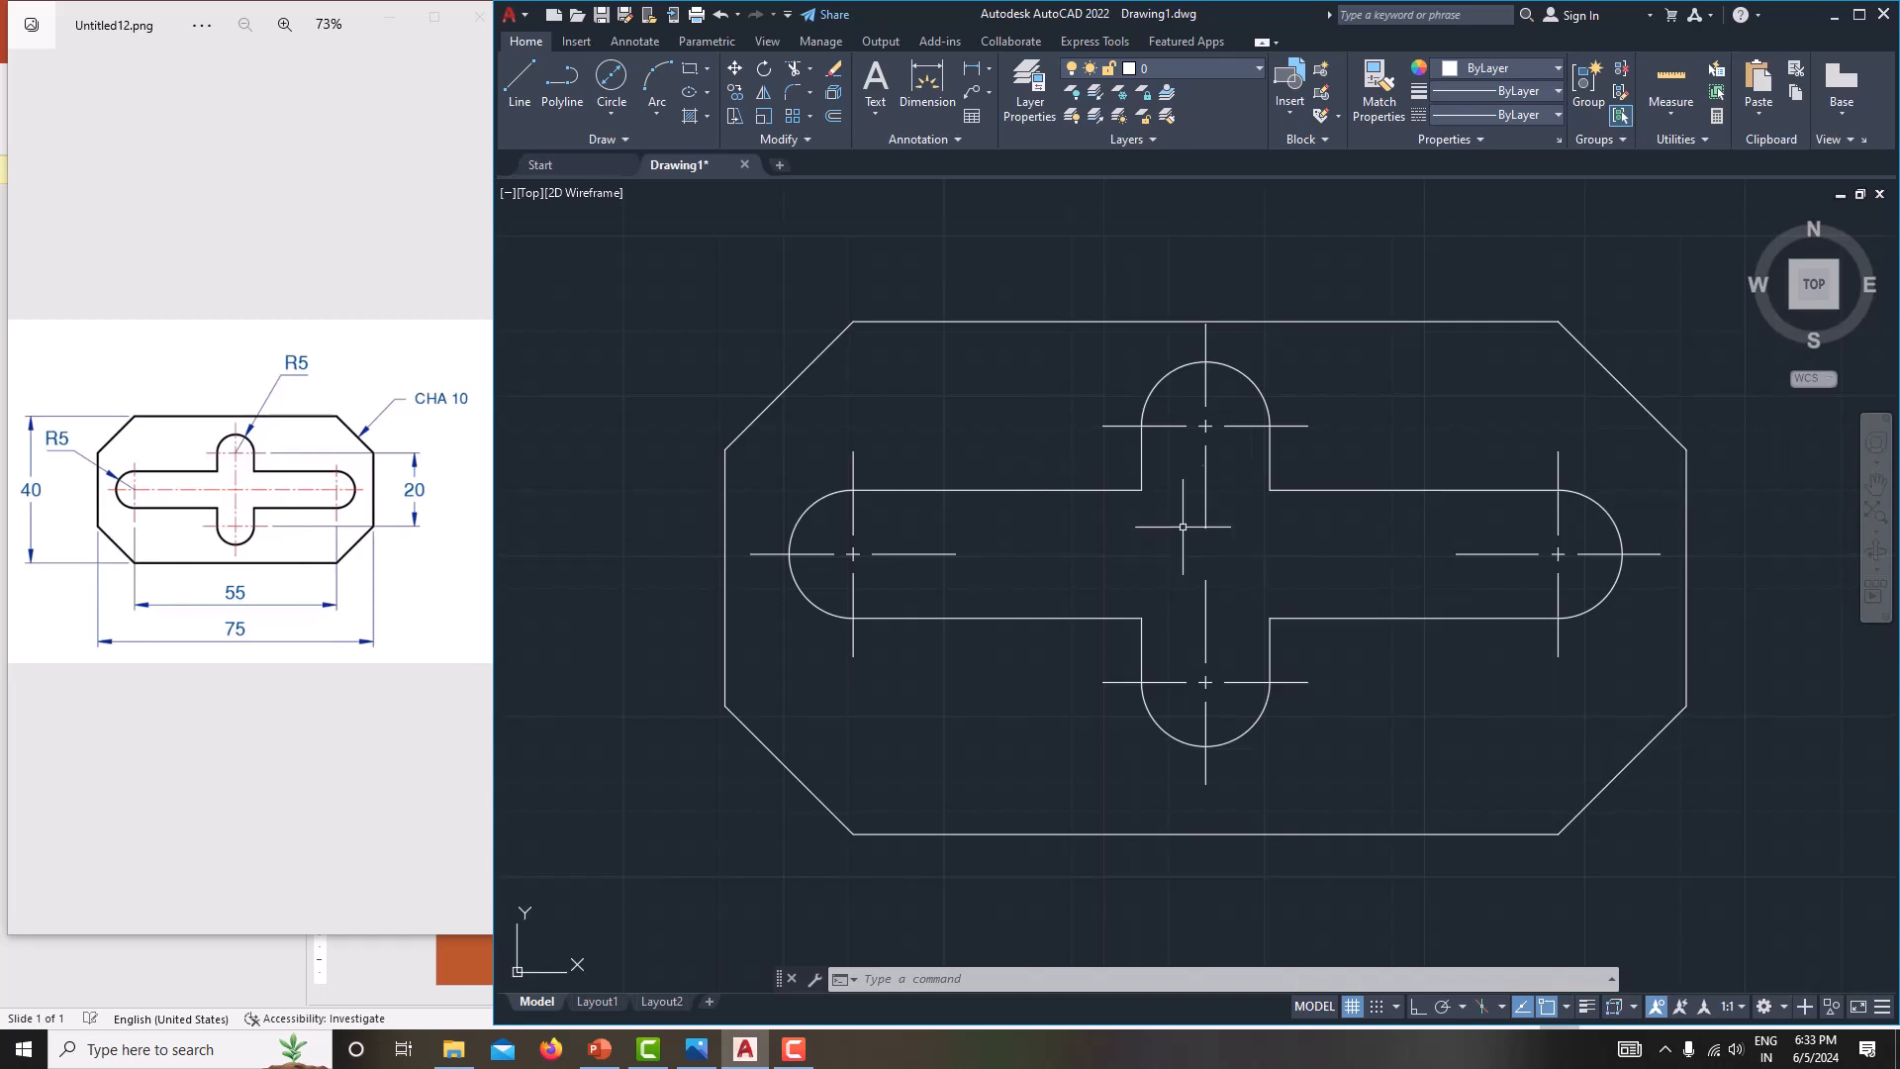
{"action": "middle_click_drag", "start_coordinate": [962, 627], "coordinate": [984, 614]}
{"action": "middle_click_drag", "start_coordinate": [981, 690], "coordinate": [894, 705]}
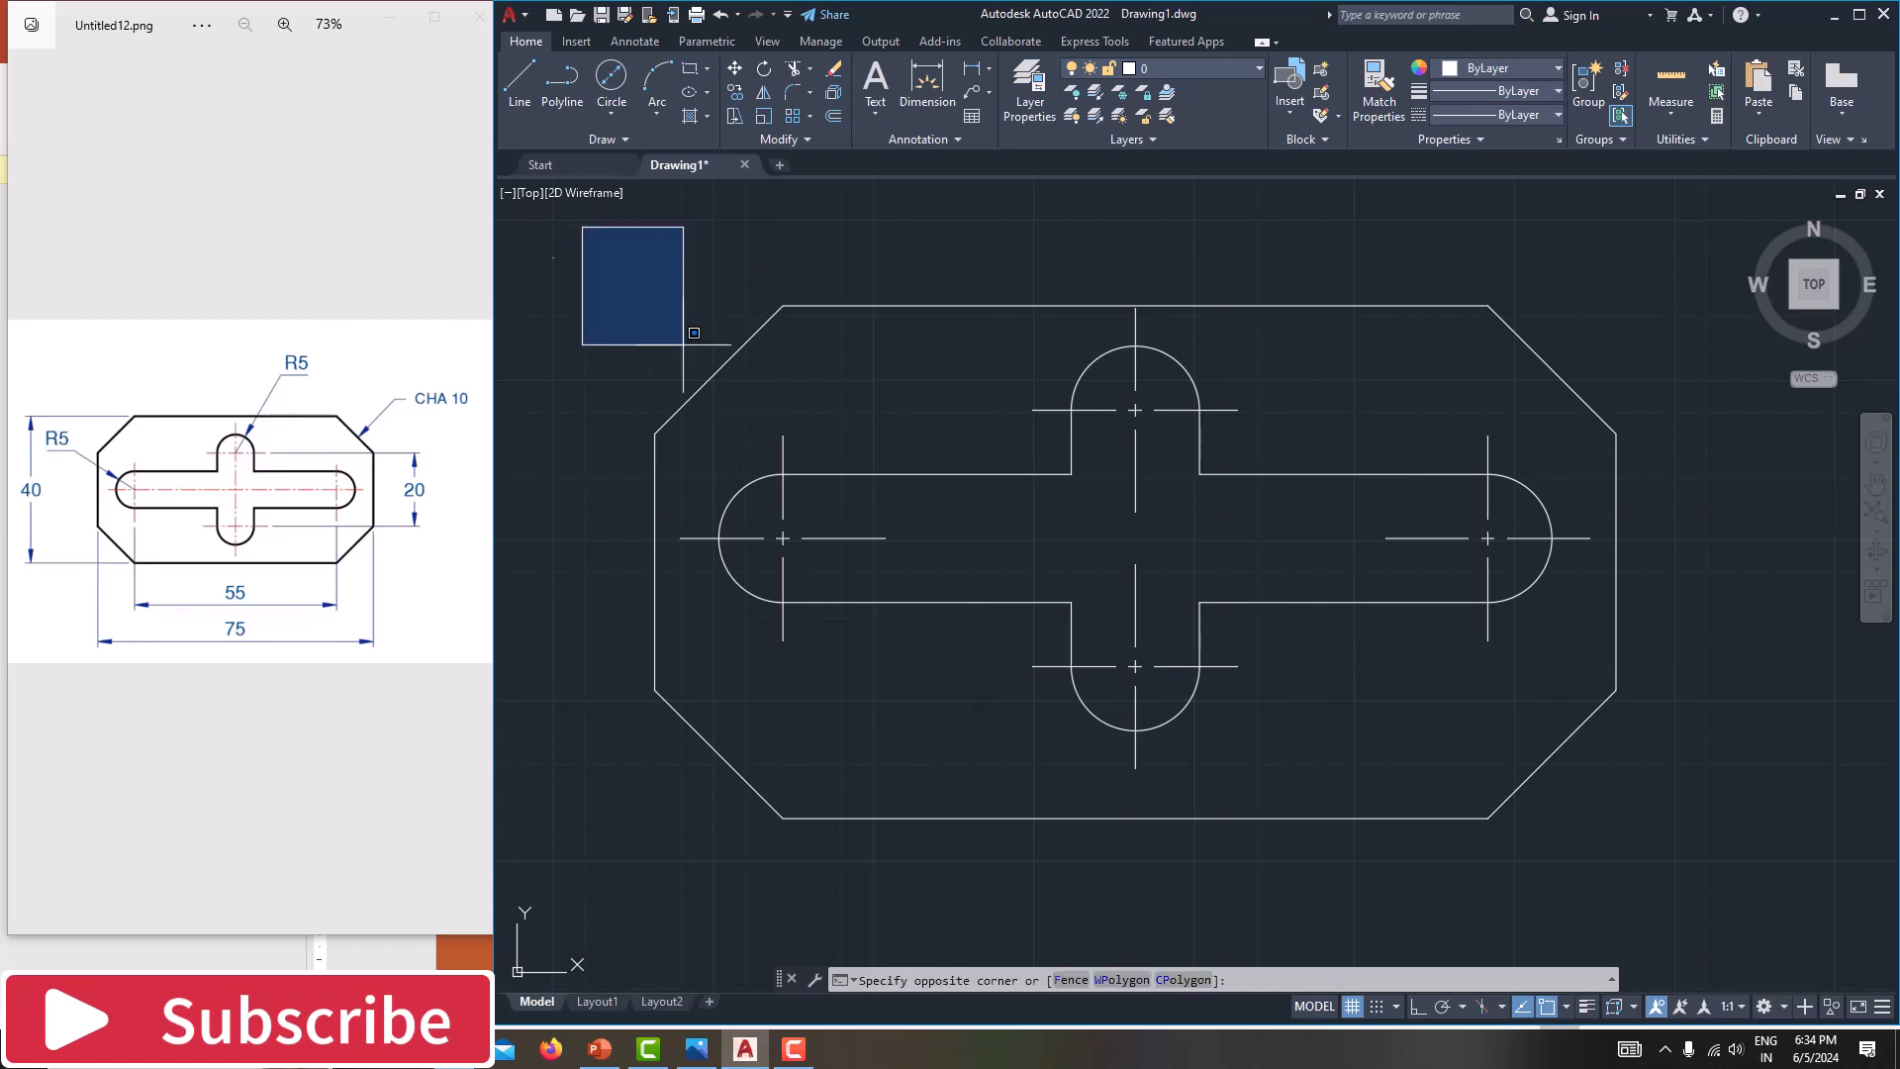
{"action": "left_click", "coordinate": [574, 224]}
{"action": "left_click", "coordinate": [1743, 853]}
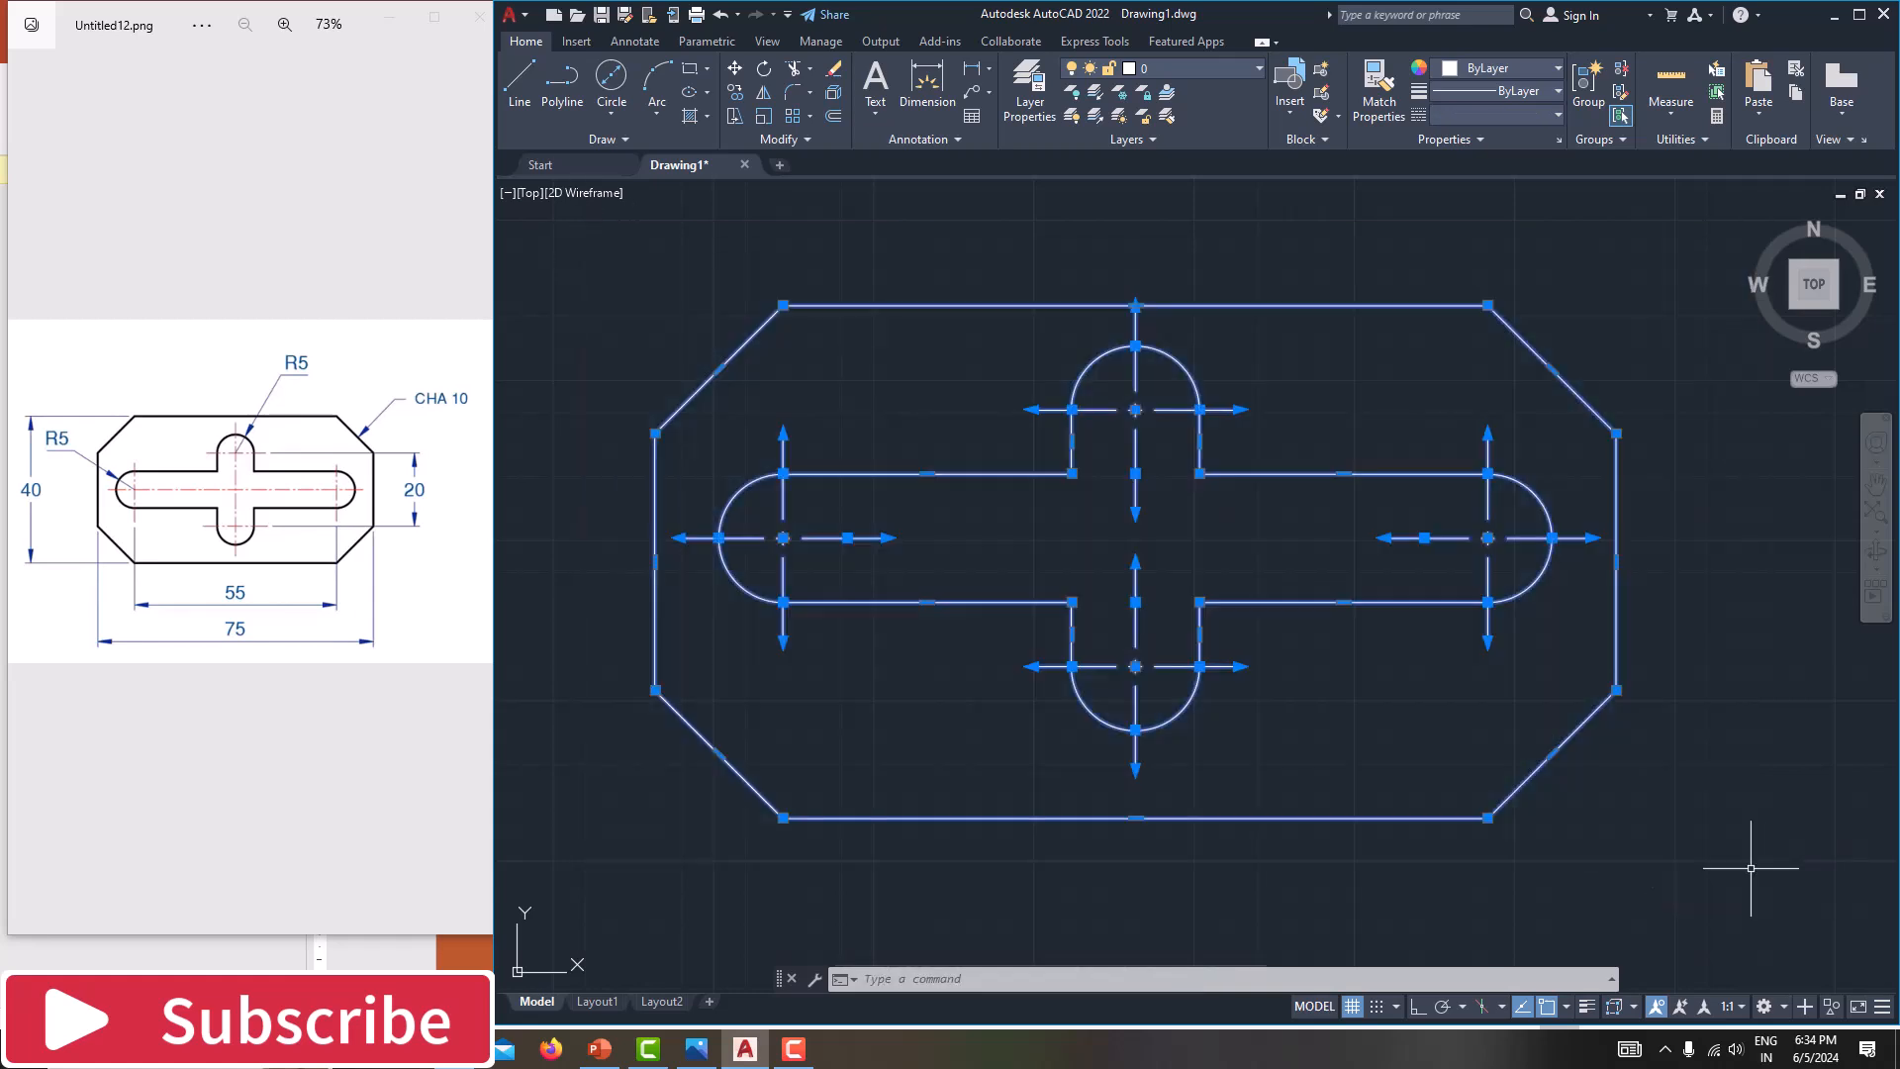
{"action": "left_click", "coordinate": [1425, 538]}
{"action": "key", "text": "Escape"}
{"action": "key", "text": "Escape"}
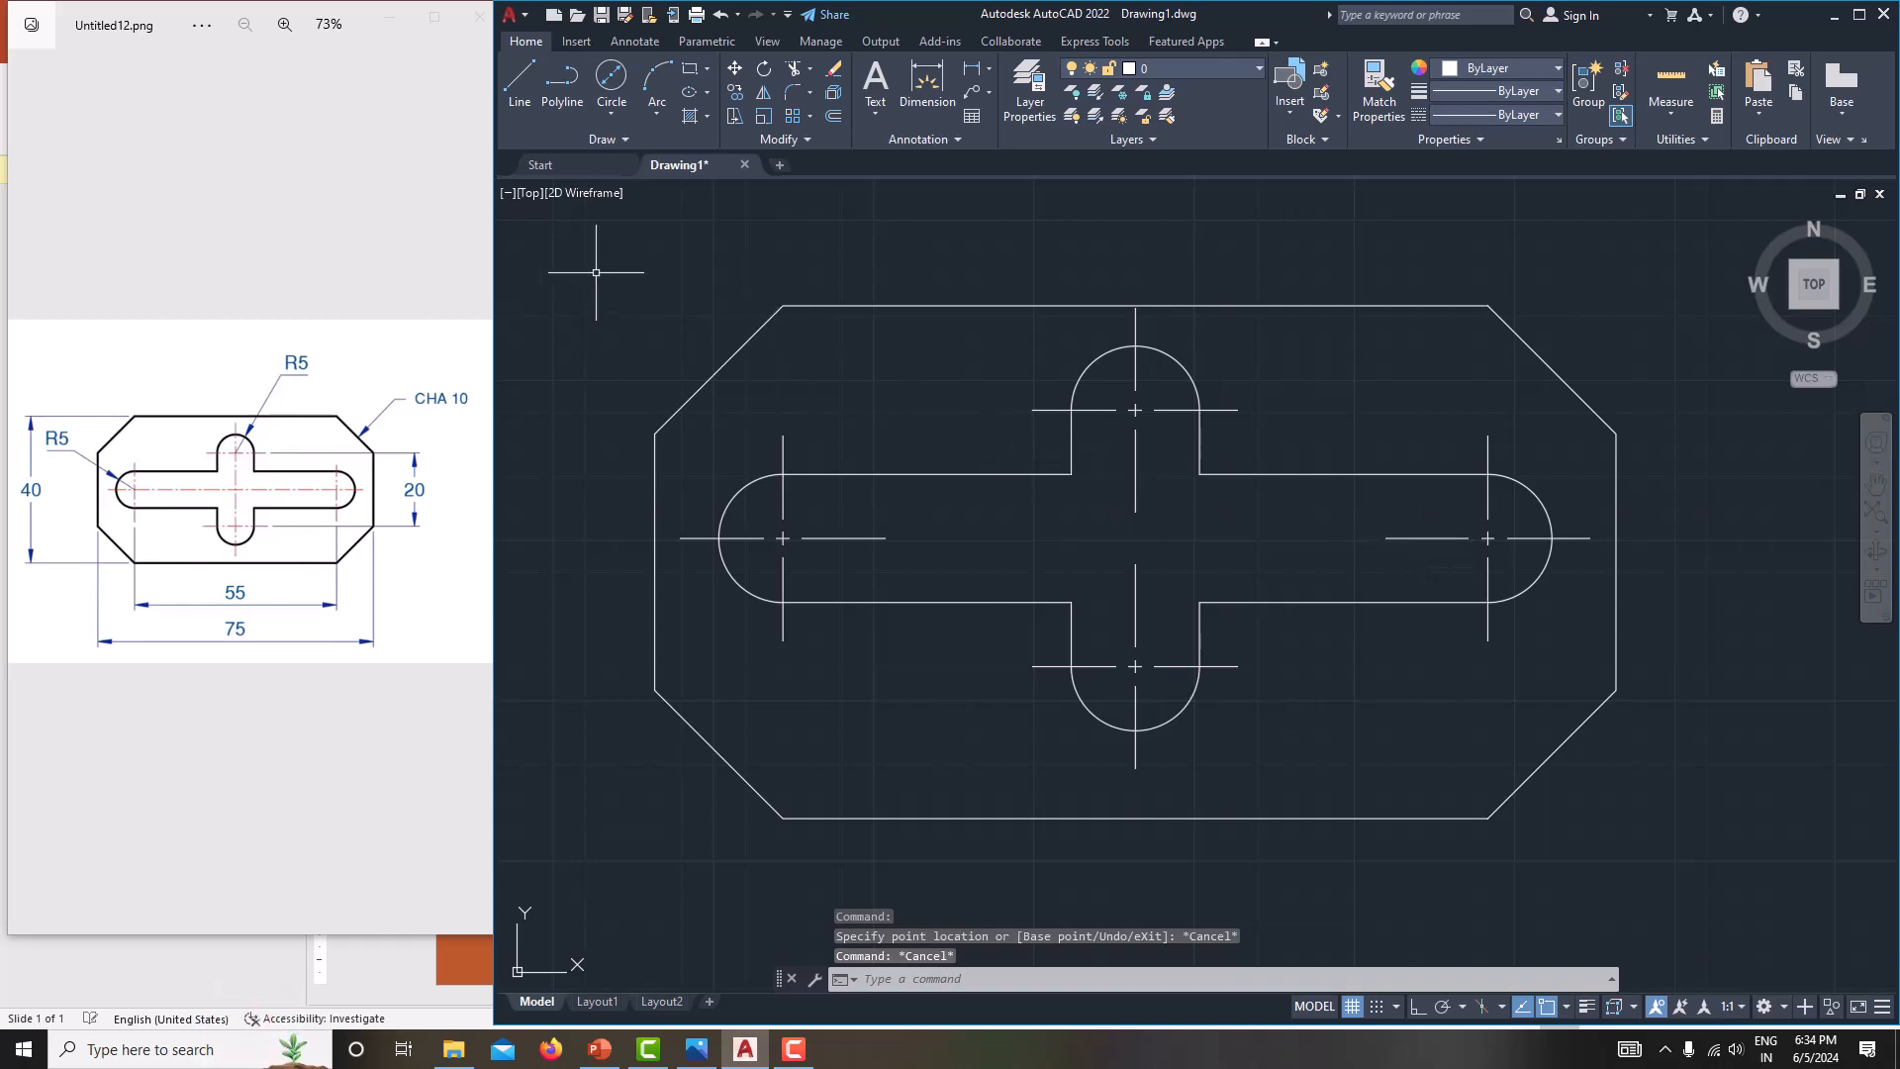
{"action": "mouse_move", "coordinate": [841, 631]}
{"action": "middle_mouse_down"}
{"action": "mouse_move", "coordinate": [864, 628]}
{"action": "mouse_move", "coordinate": [836, 631]}
{"action": "middle_mouse_up"}
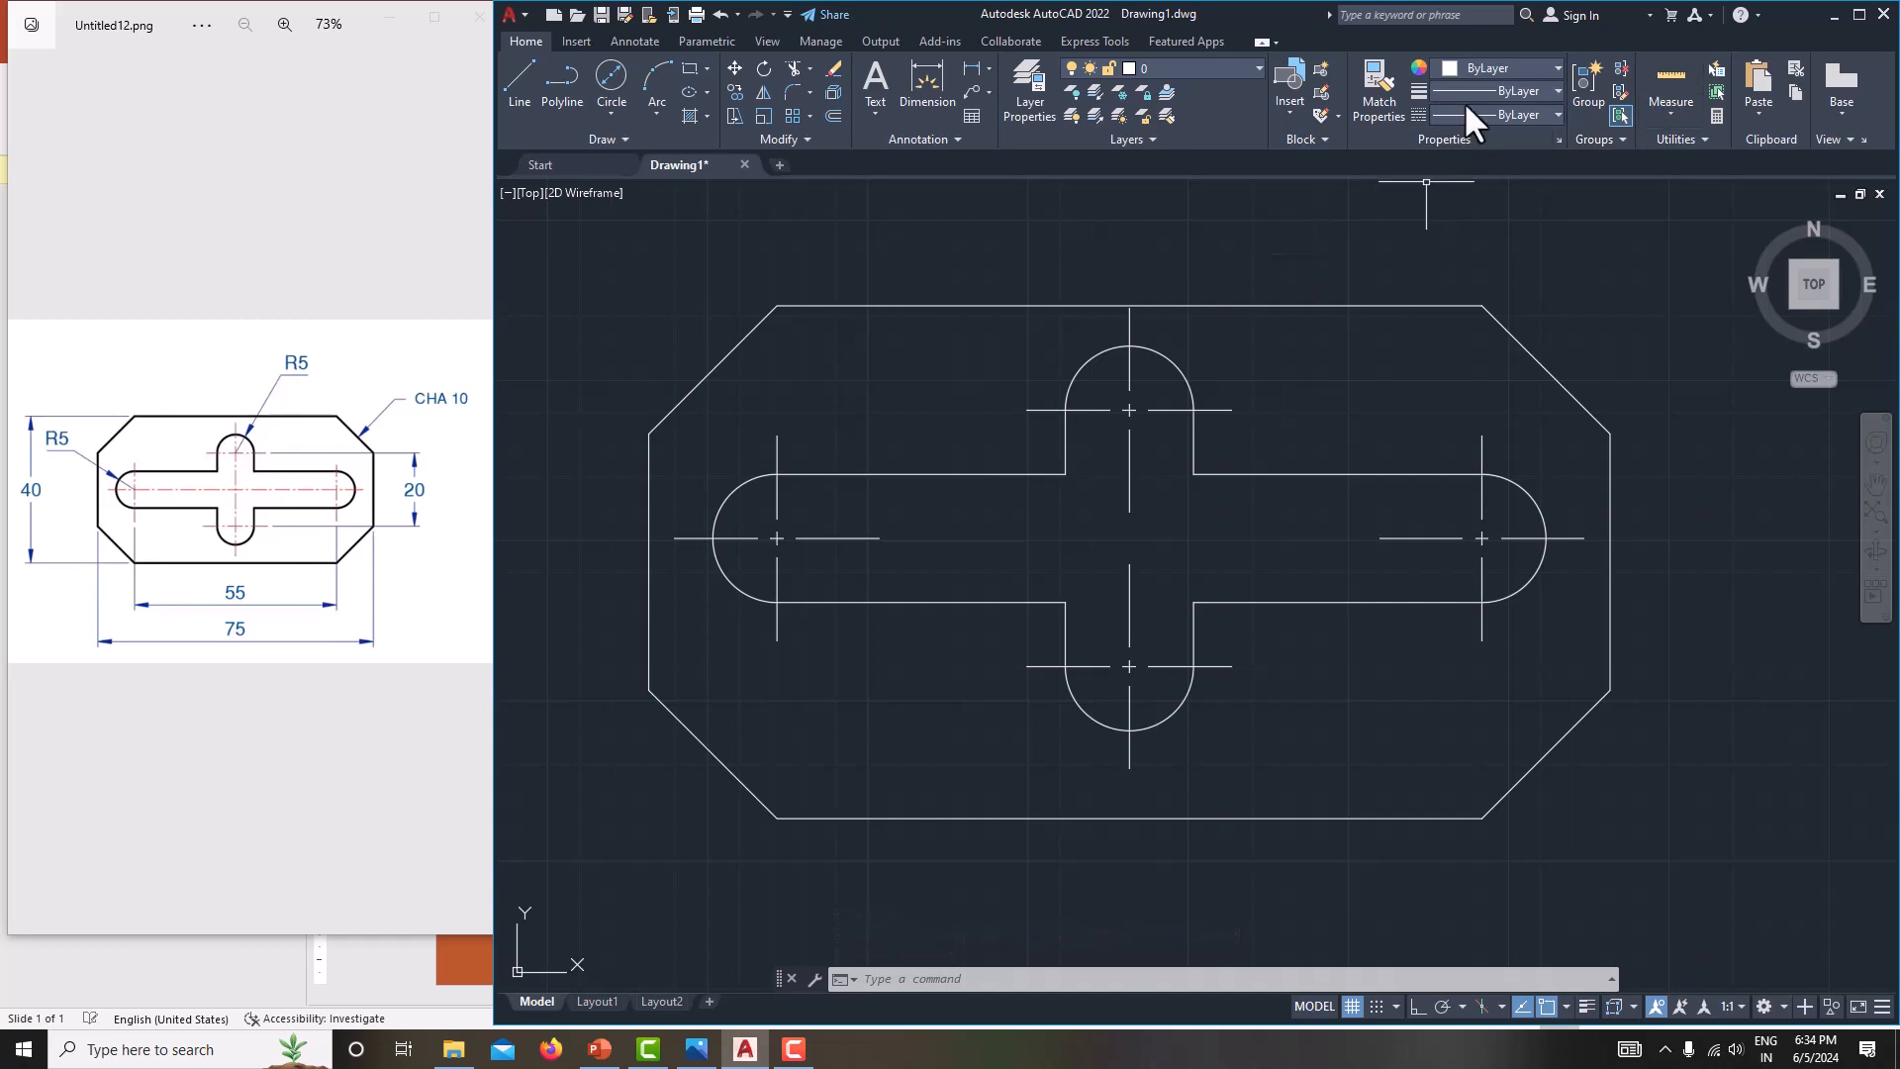
- Set the lineweight of the whole drawing, including the center marks, to 0.35 mm and turn on lineweight display
{"action": "left_click", "coordinate": [571, 286]}
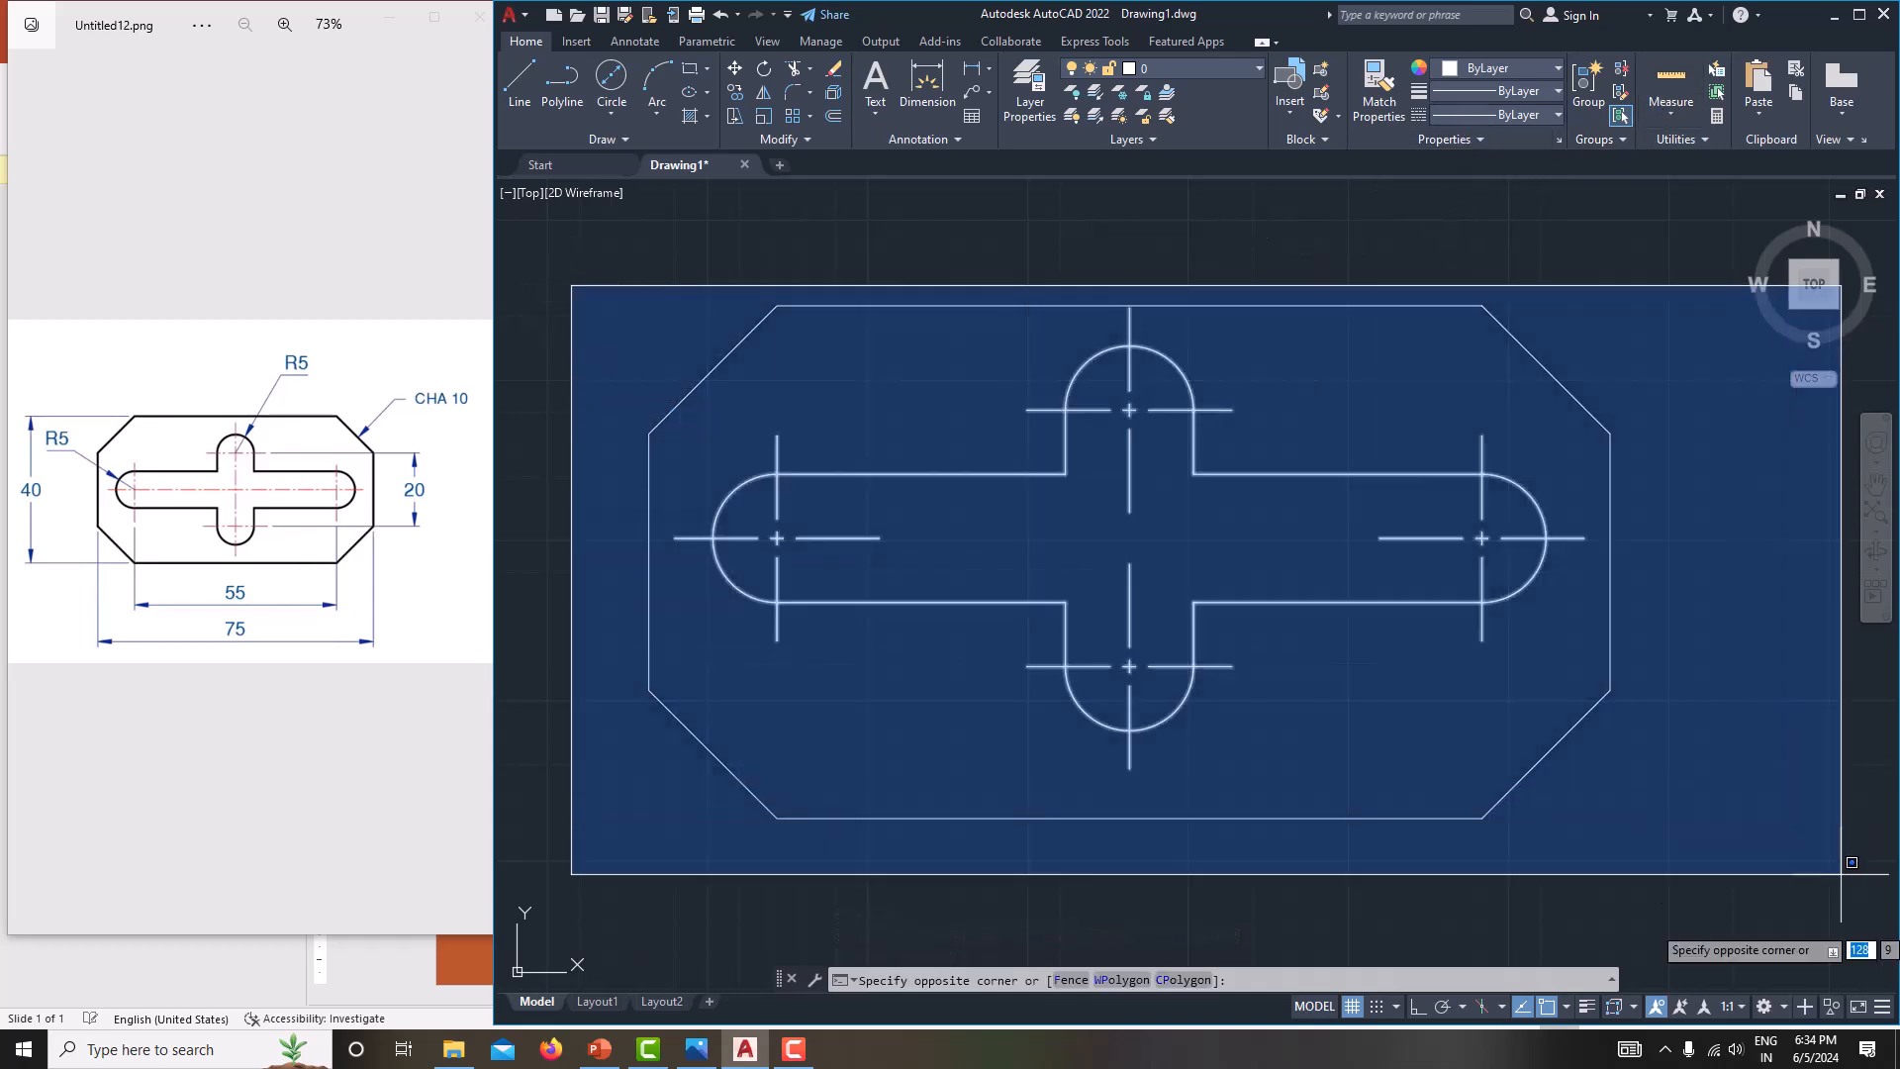
{"action": "left_click", "coordinate": [1818, 896]}
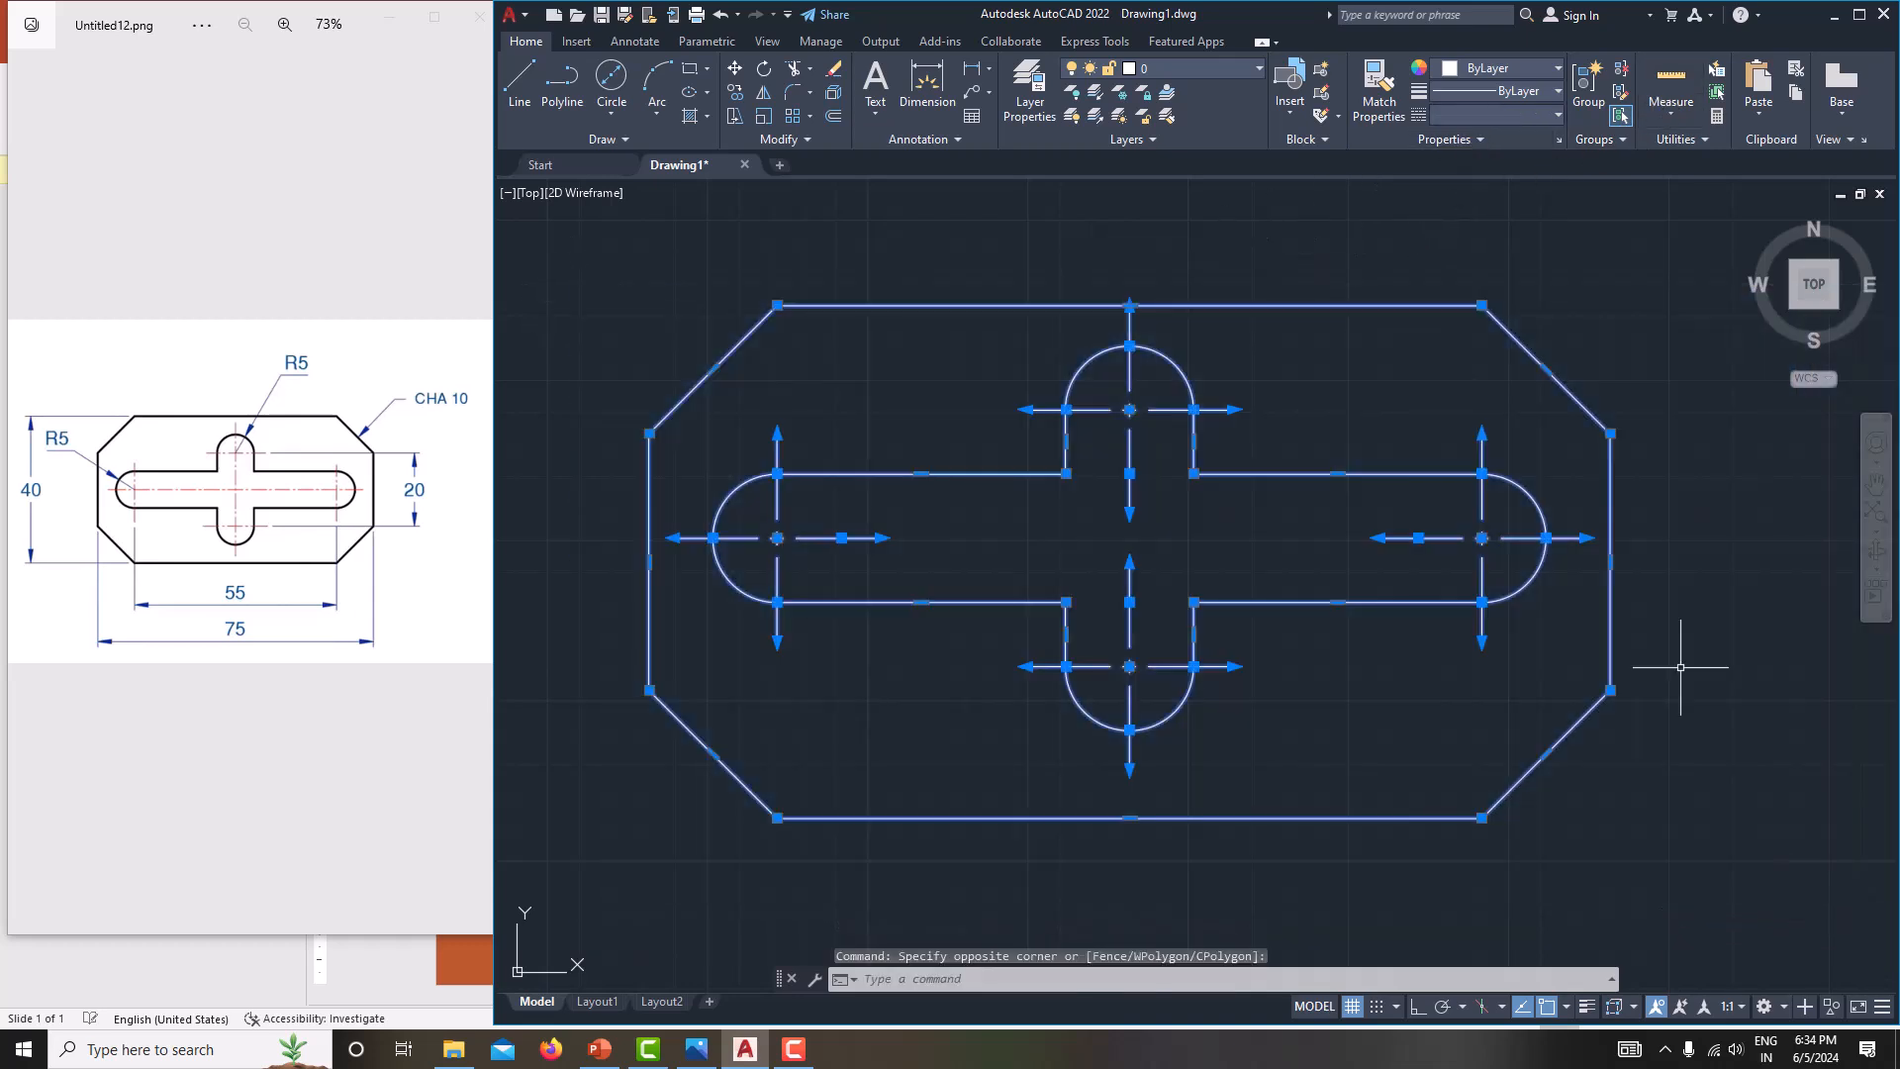
{"action": "left_click", "coordinate": [1517, 90]}
{"action": "left_click", "coordinate": [1524, 412]}
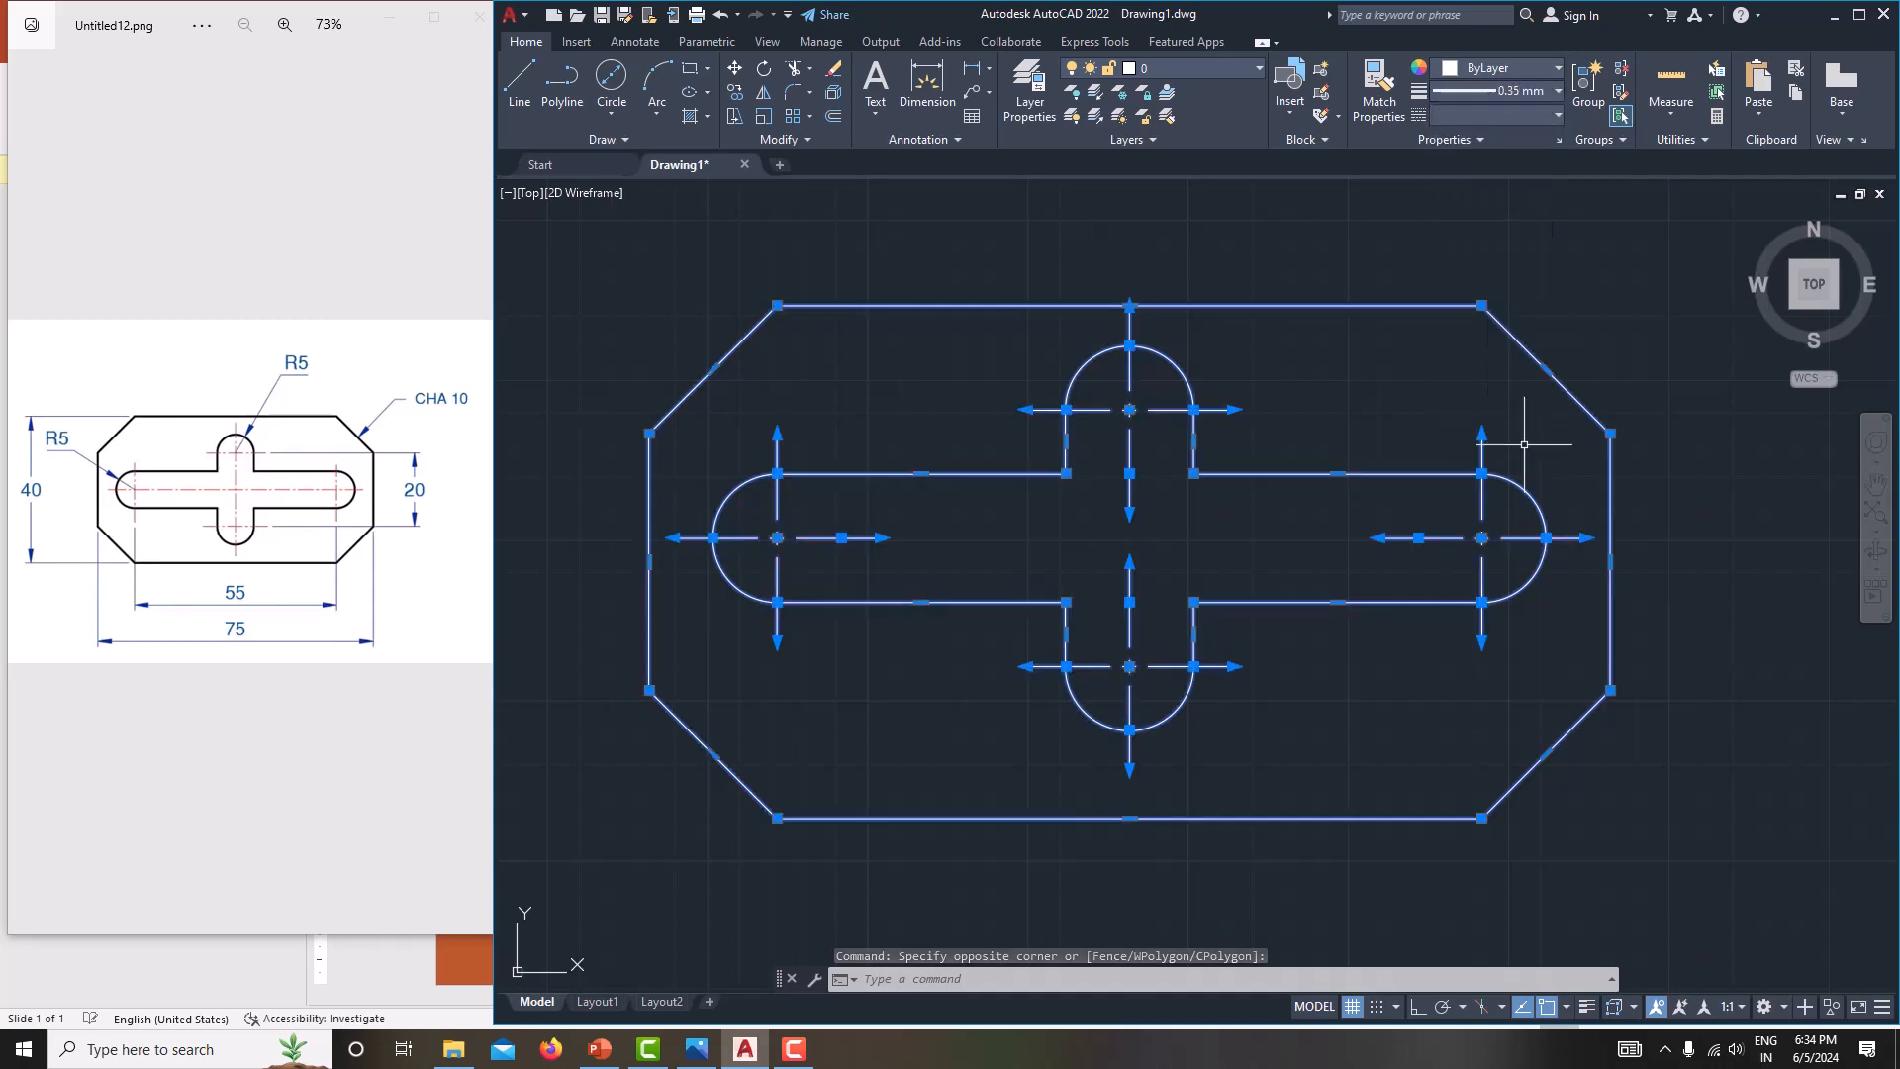
{"action": "left_click", "coordinate": [1586, 1006]}
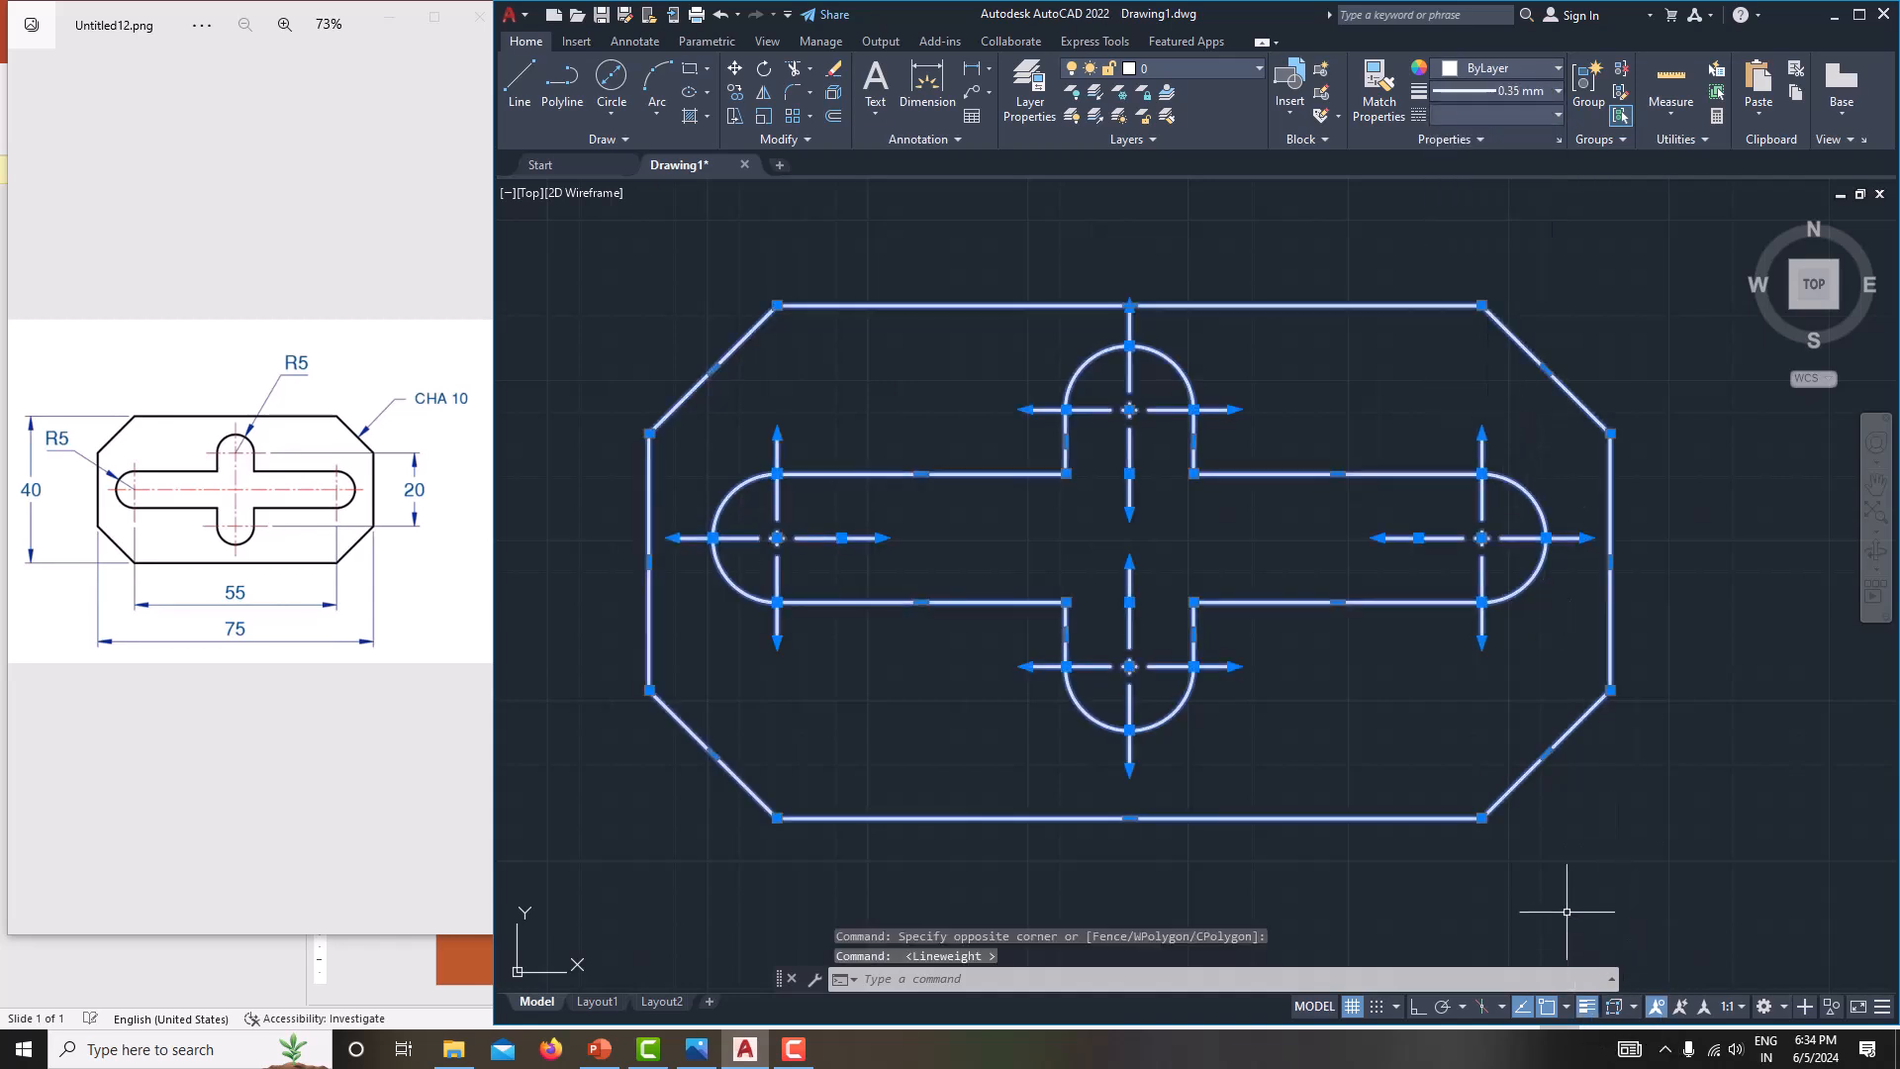
{"action": "key", "text": "Escape"}
{"action": "middle_click_drag", "start_coordinate": [1586, 632], "coordinate": [1600, 621]}
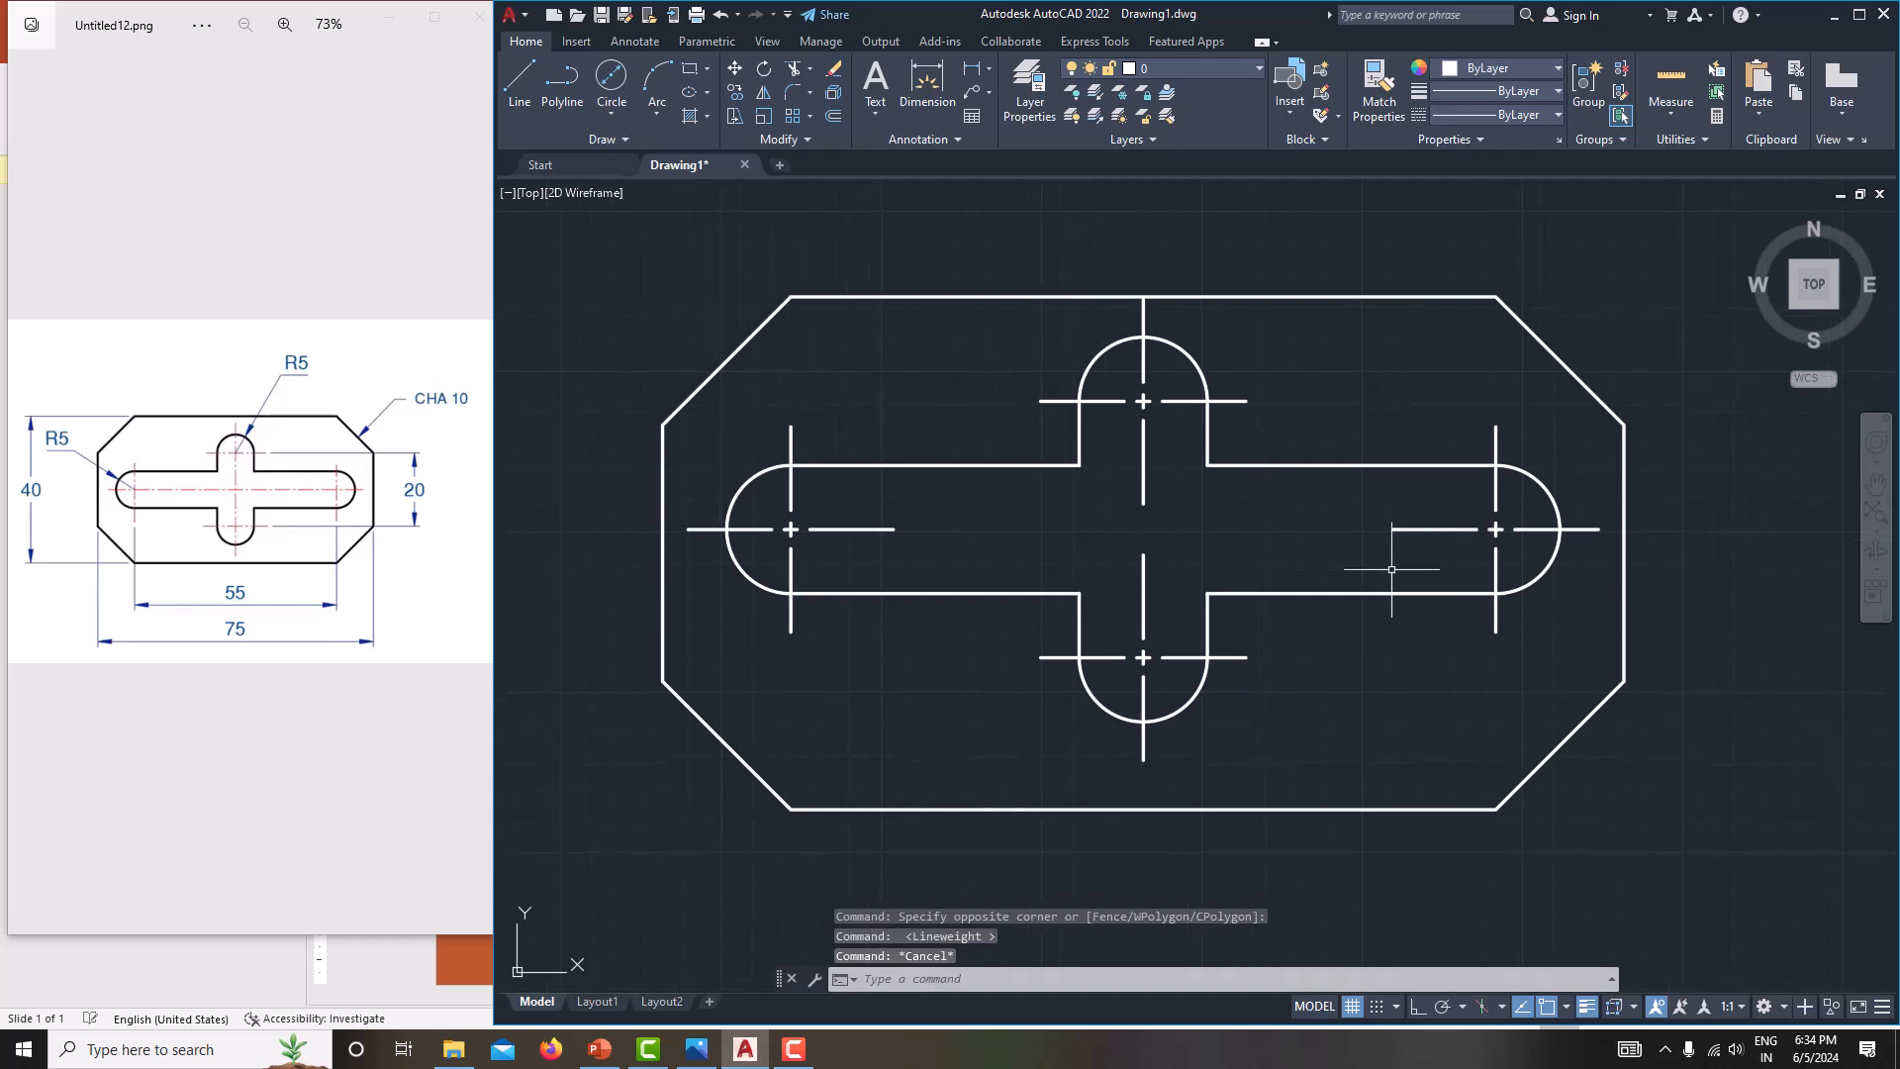
- Set the lineweight of the four center marks to Default and deselect them
{"action": "left_click", "coordinate": [1144, 444]}
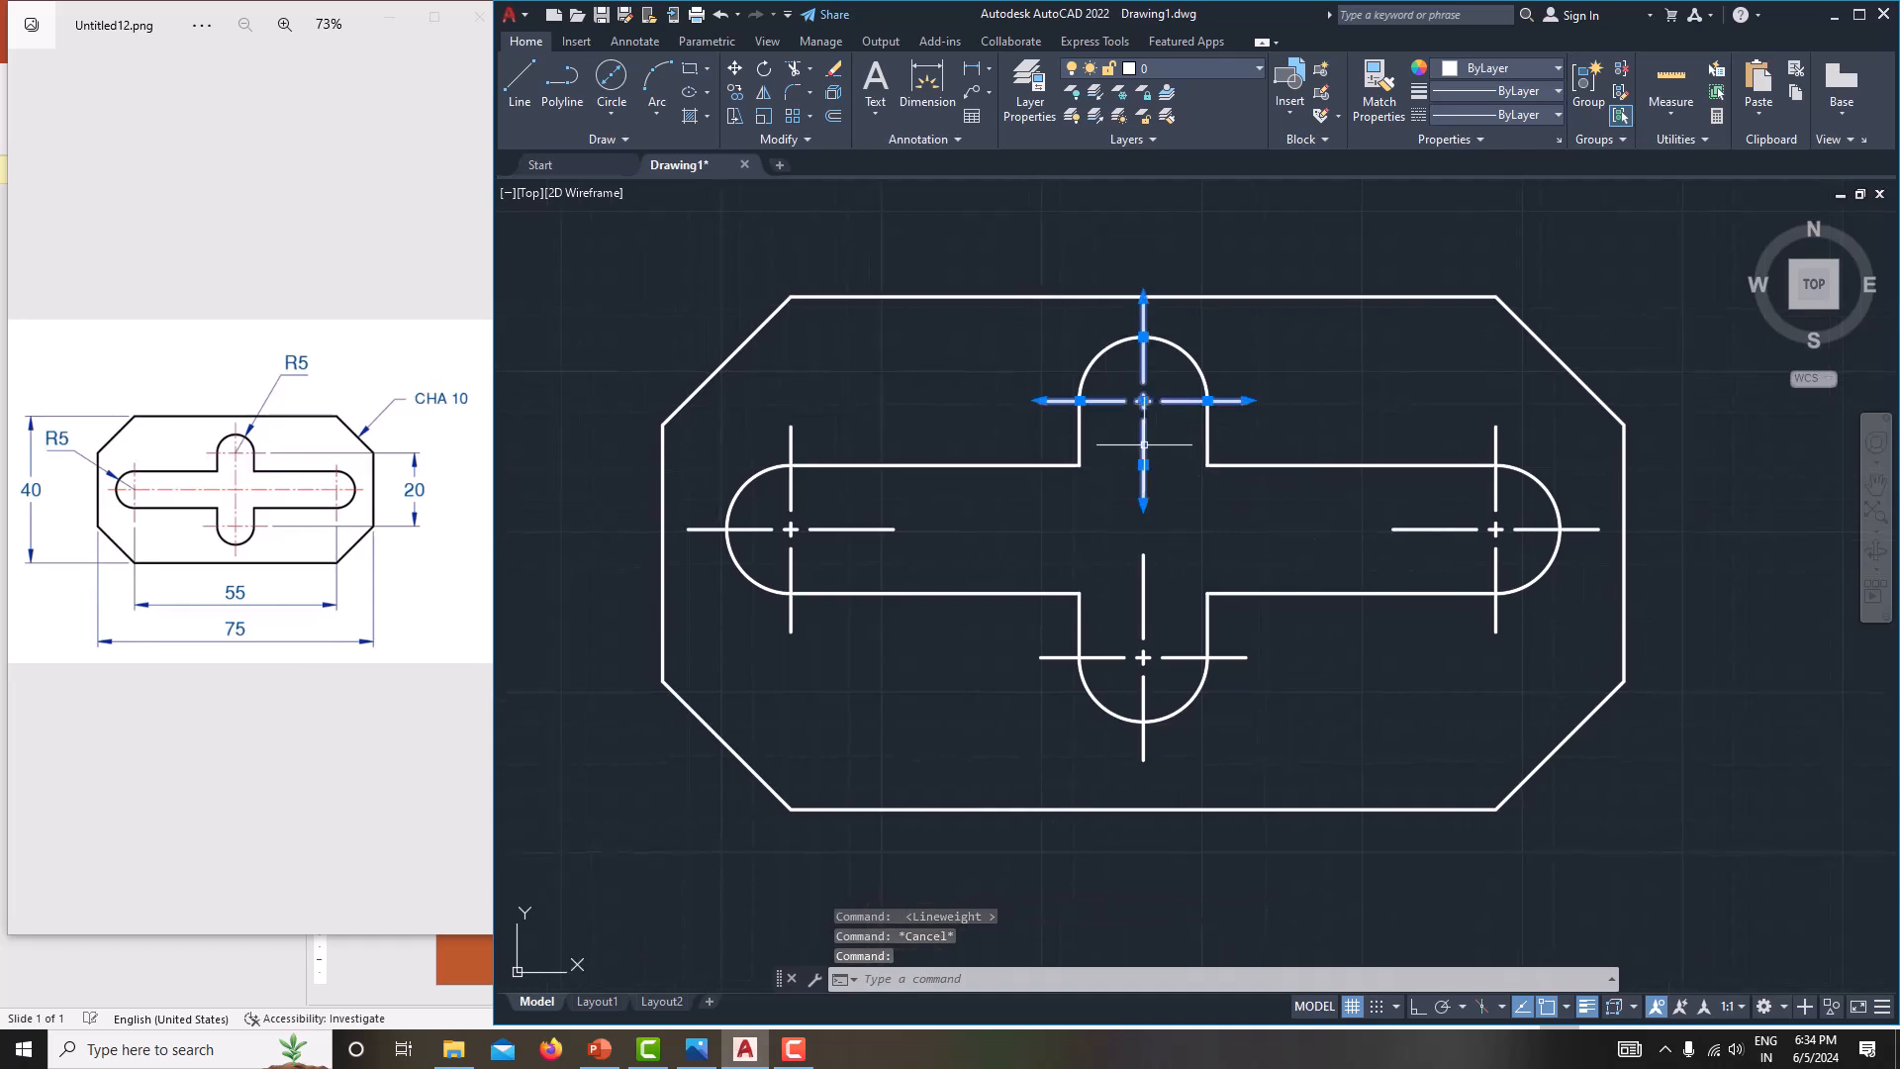
{"action": "left_click", "coordinate": [847, 529]}
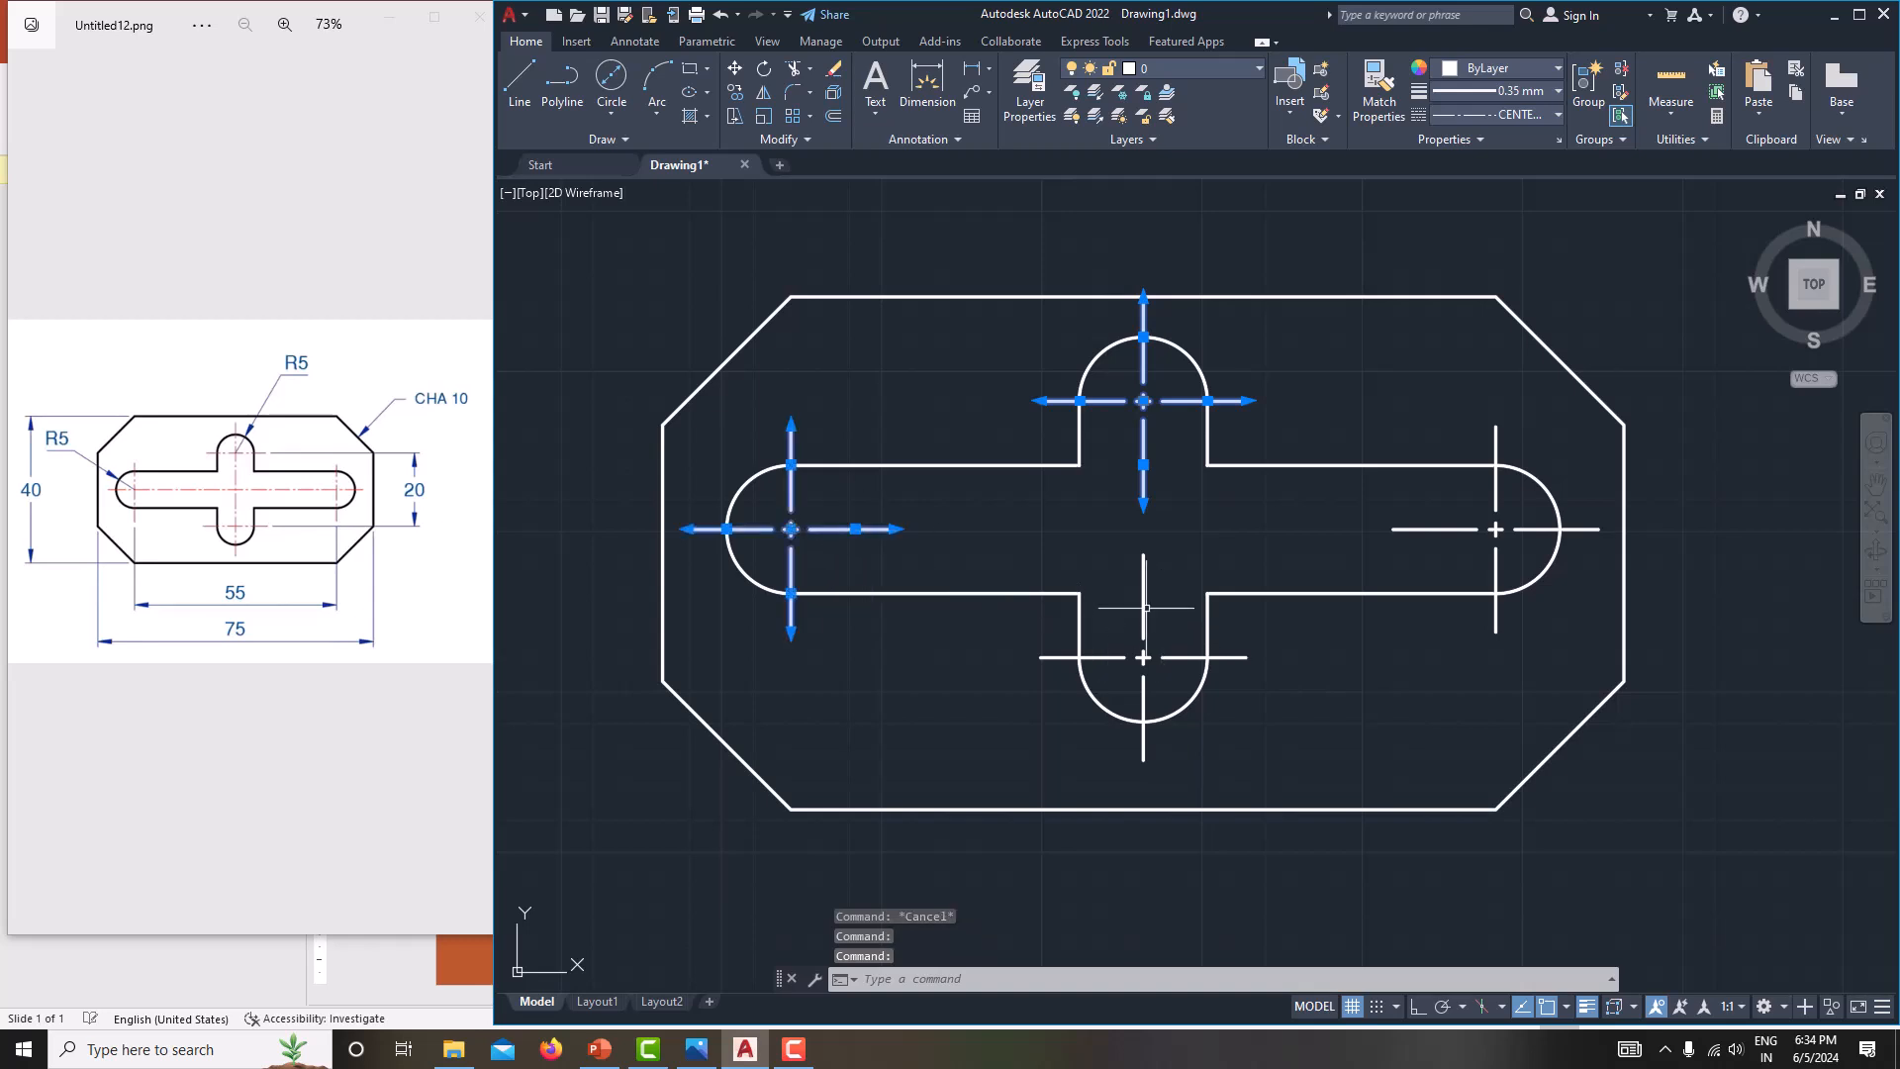
{"action": "left_click", "coordinate": [1148, 603]}
{"action": "left_click", "coordinate": [1445, 528]}
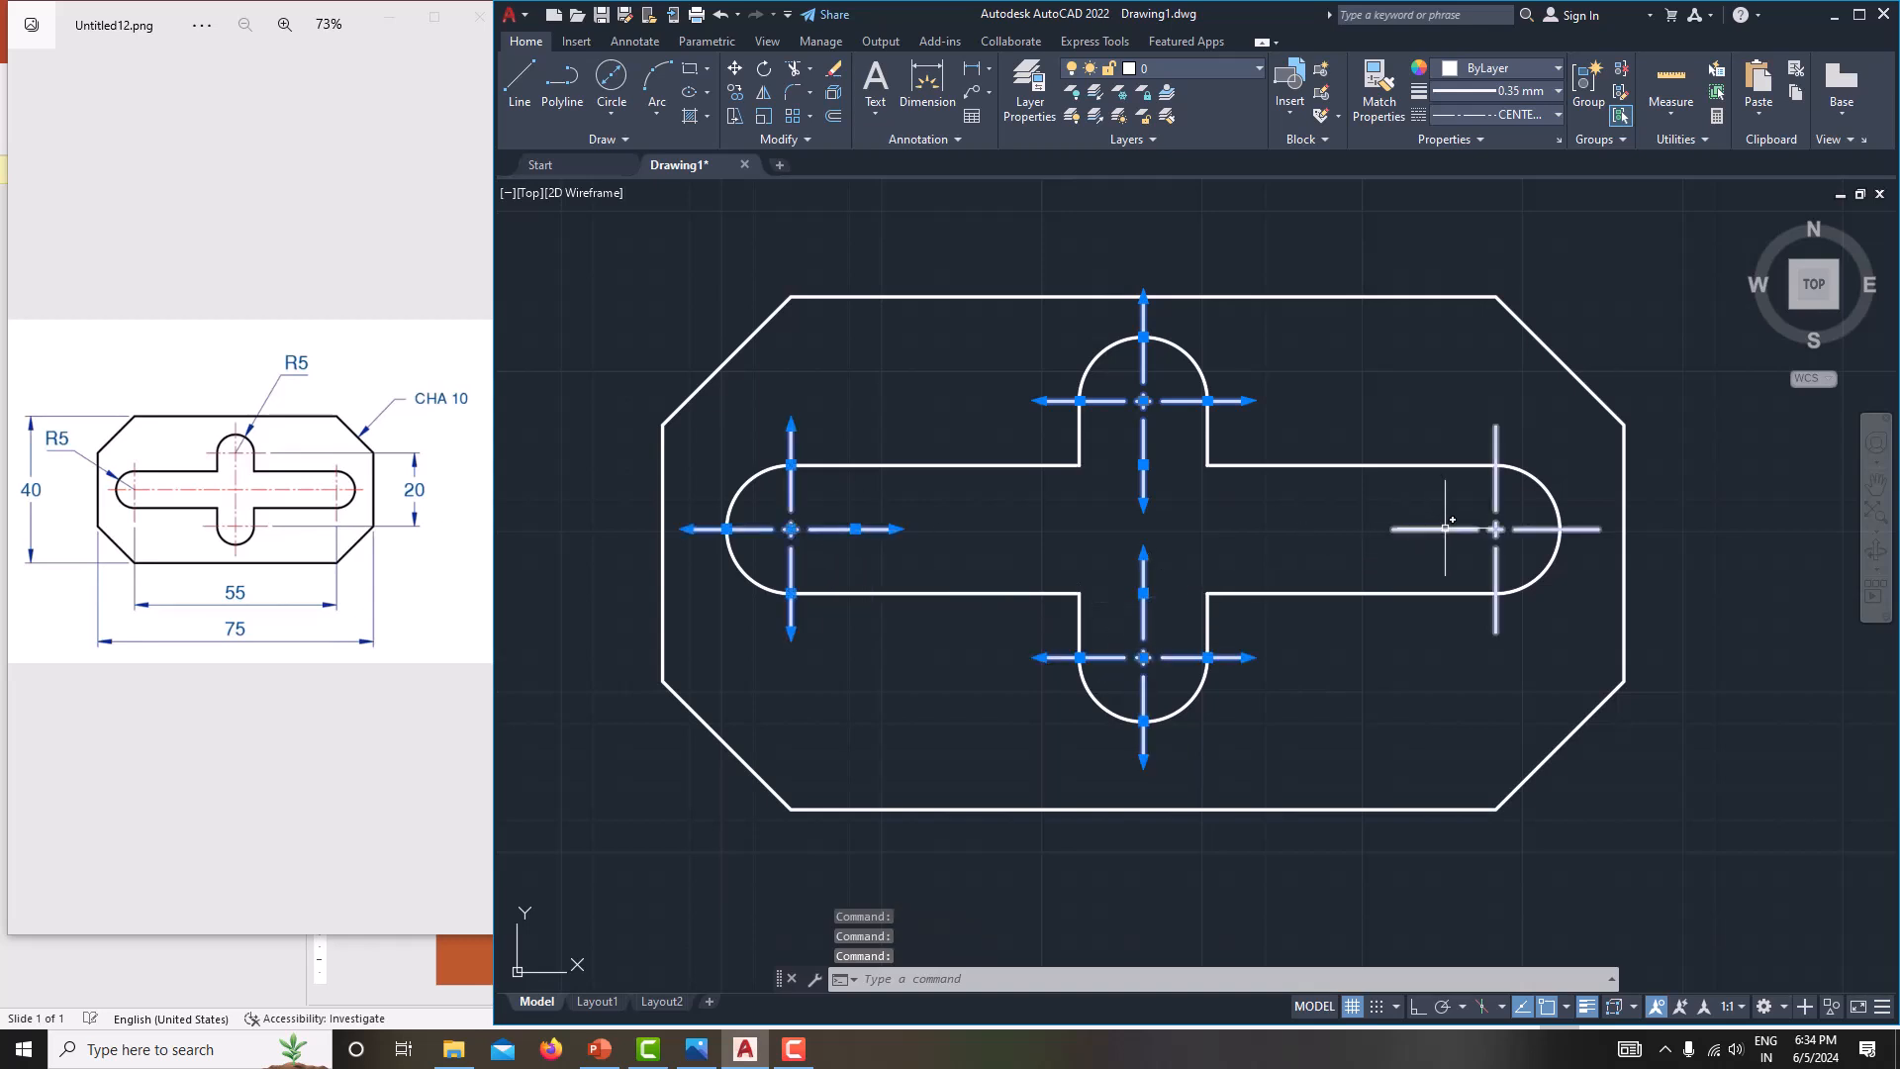
{"action": "left_click", "coordinate": [1502, 91]}
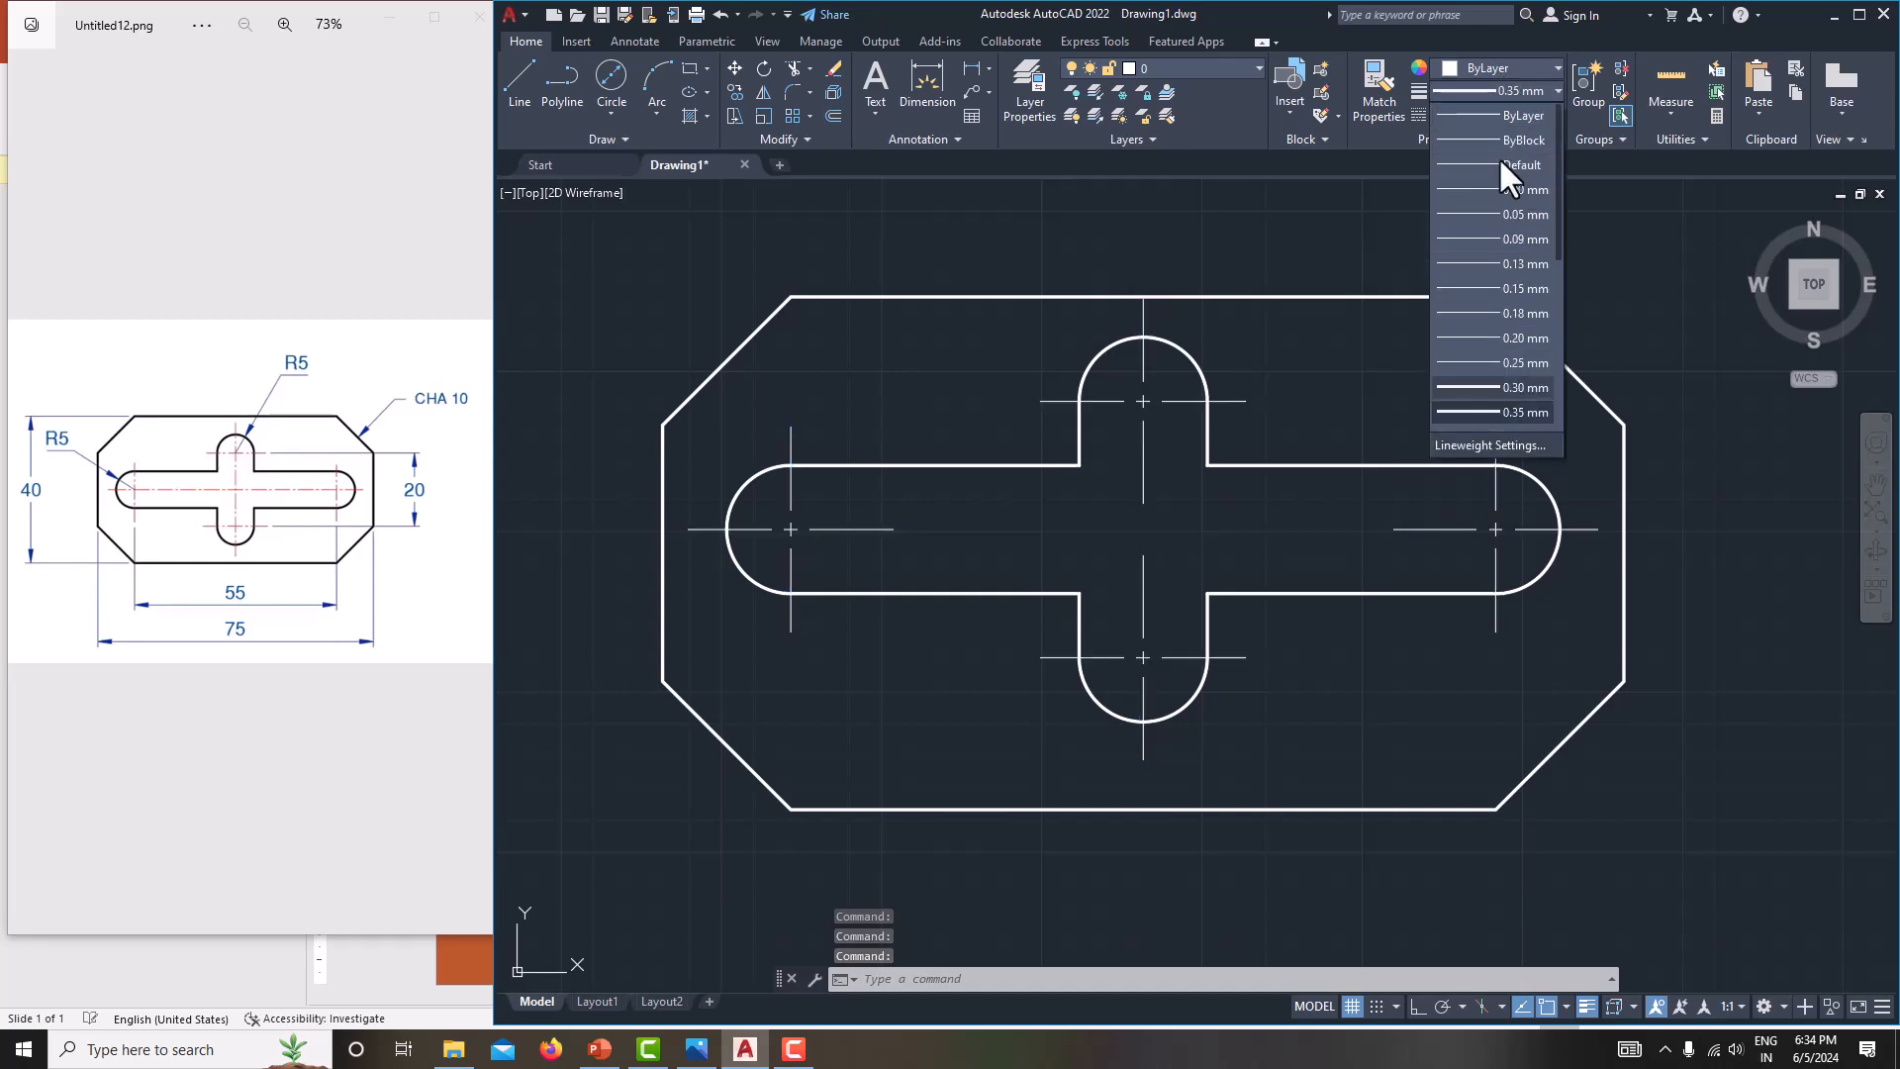
{"action": "left_click", "coordinate": [1534, 163]}
{"action": "key", "text": "Escape"}
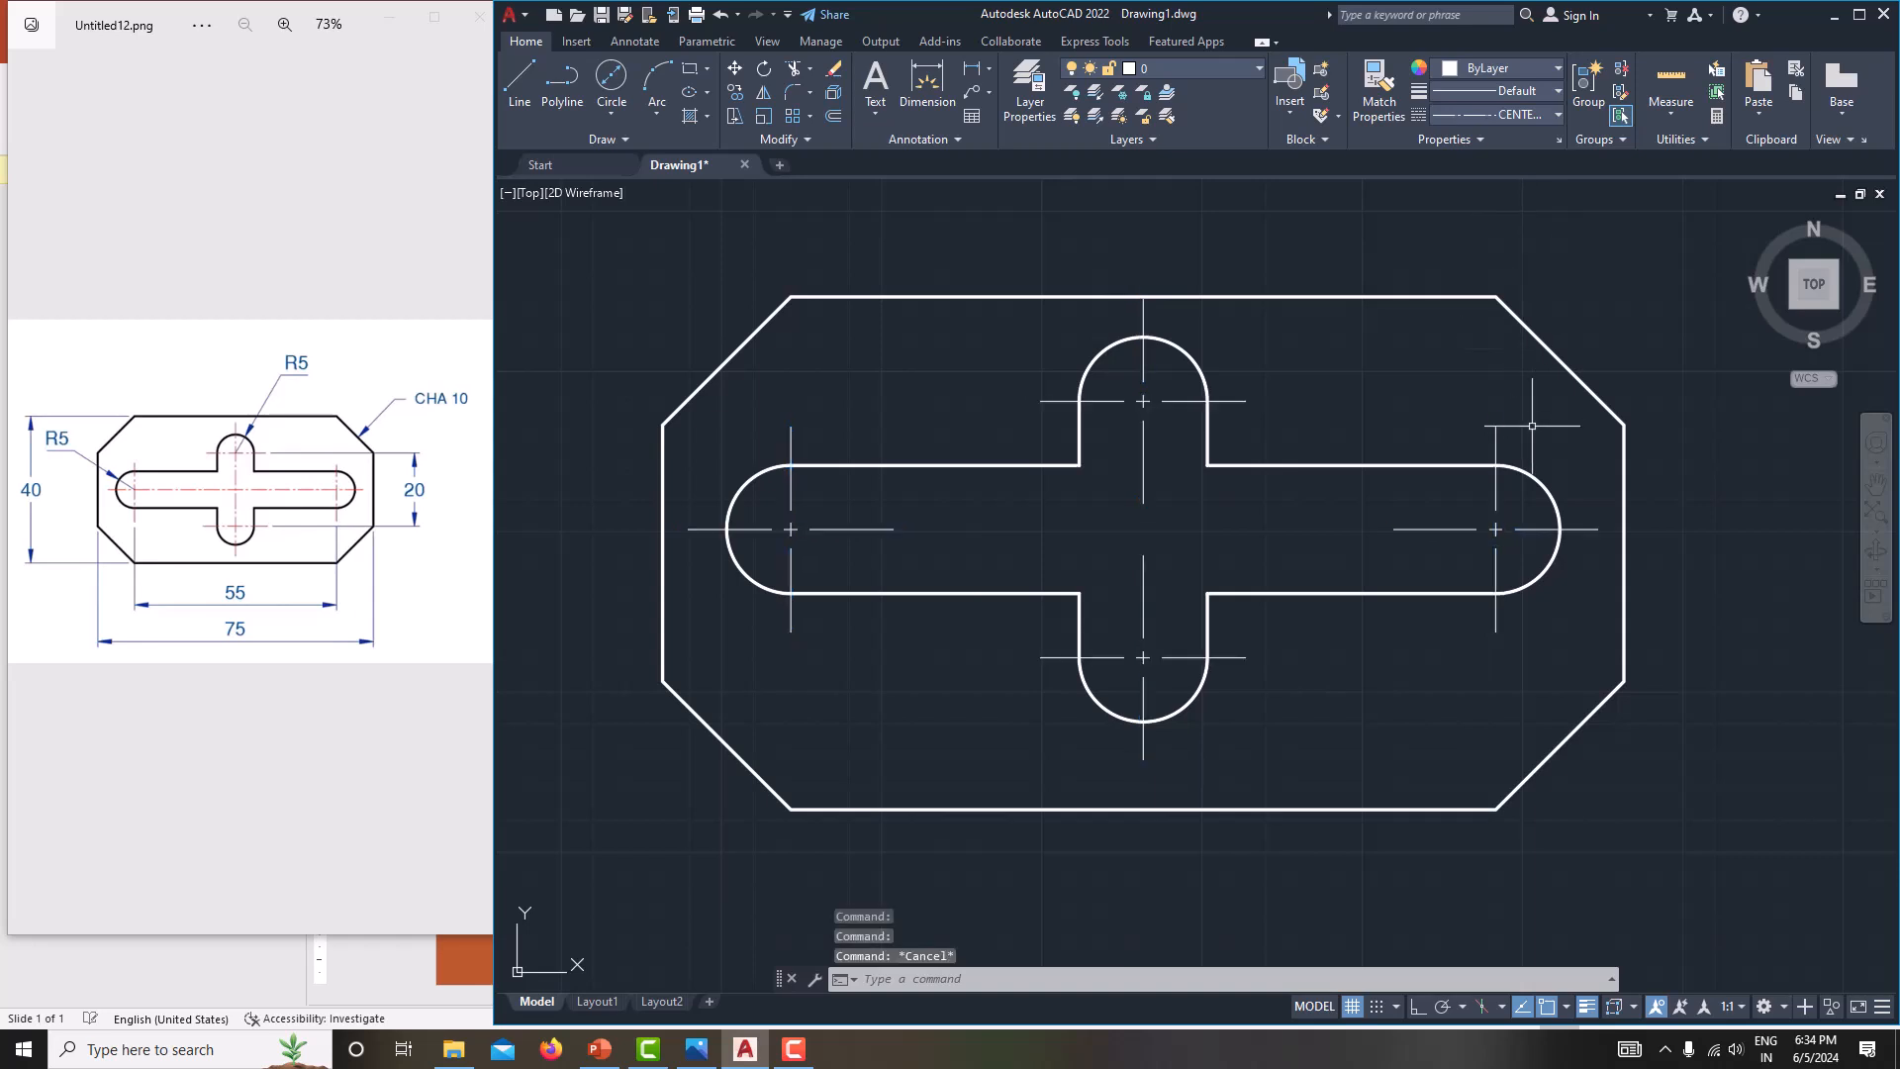
- Add a vertical linear dimension for the plate's overall height, placed to the left of the plate
{"action": "scroll", "coordinate": [1377, 599], "scroll_direction": "down", "scroll_amount": 2}
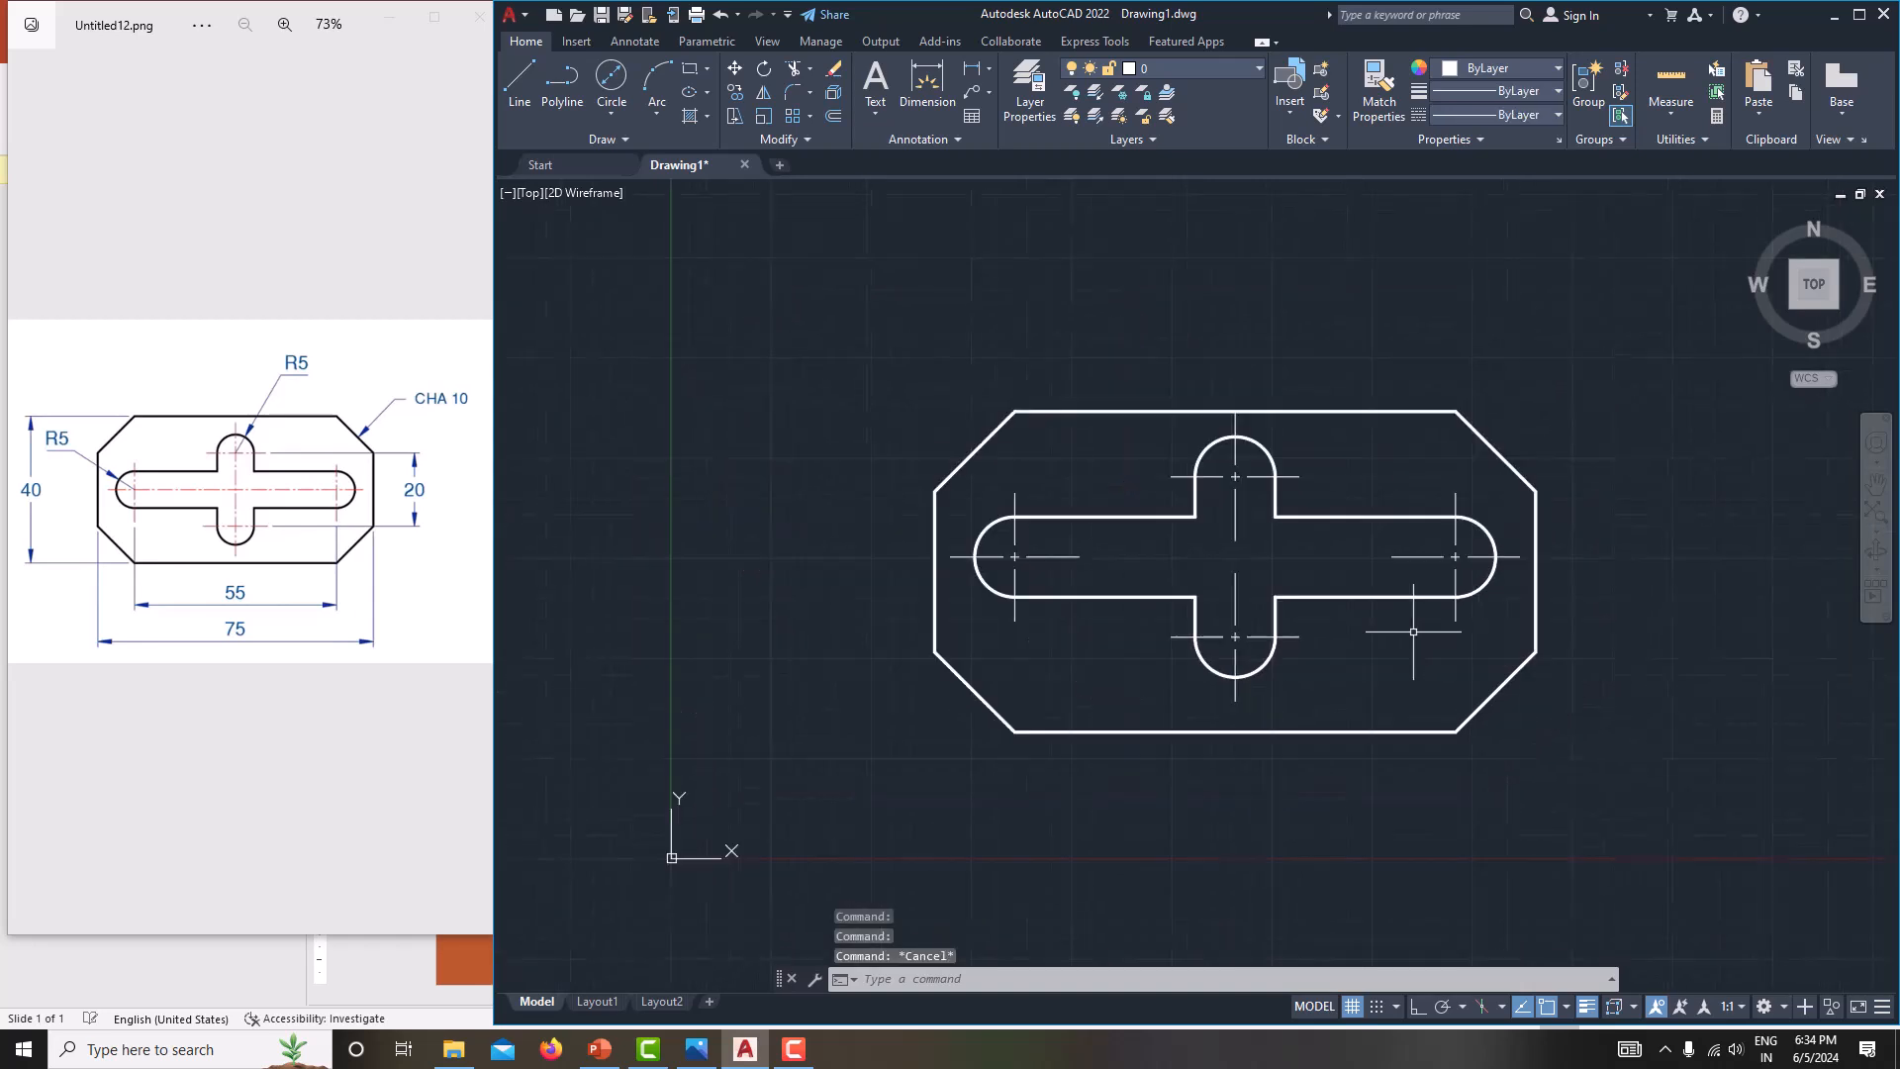
{"action": "middle_click_drag", "start_coordinate": [1464, 668], "coordinate": [1354, 624]}
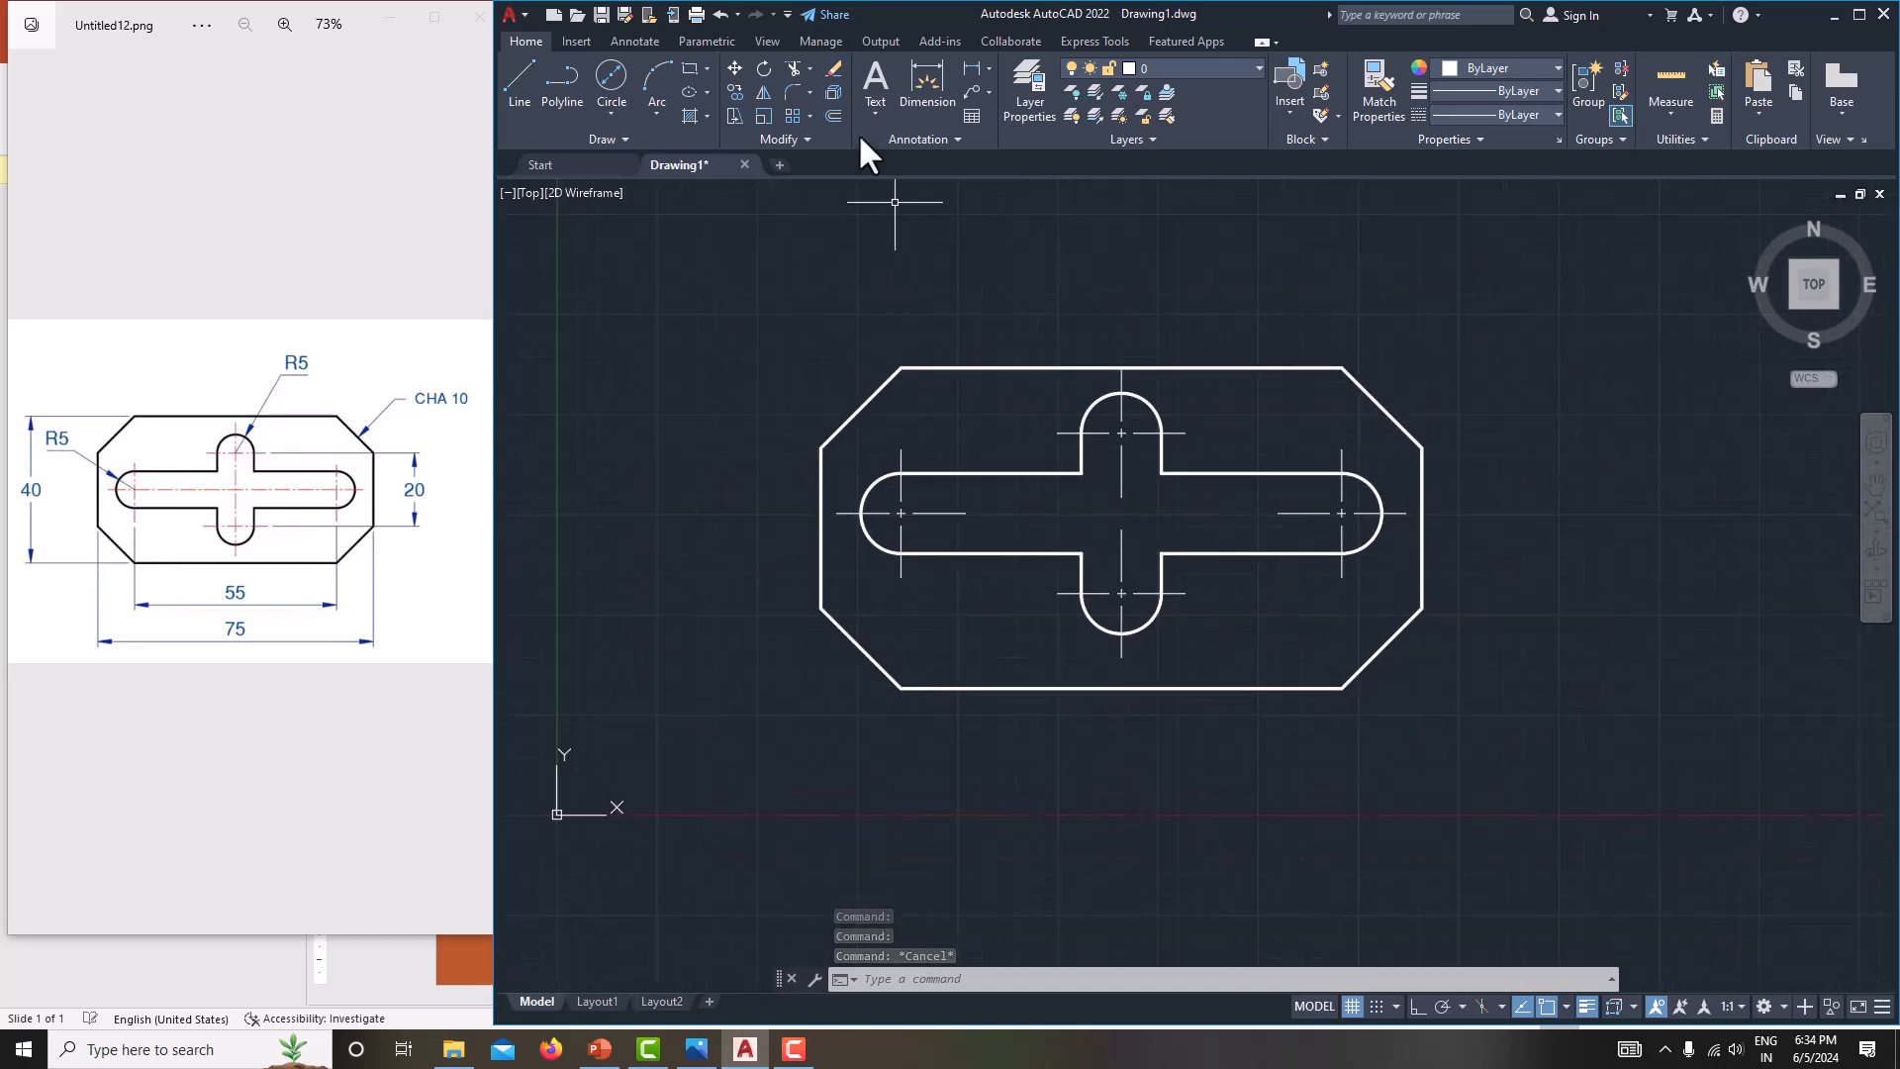
{"action": "left_click", "coordinate": [989, 68]}
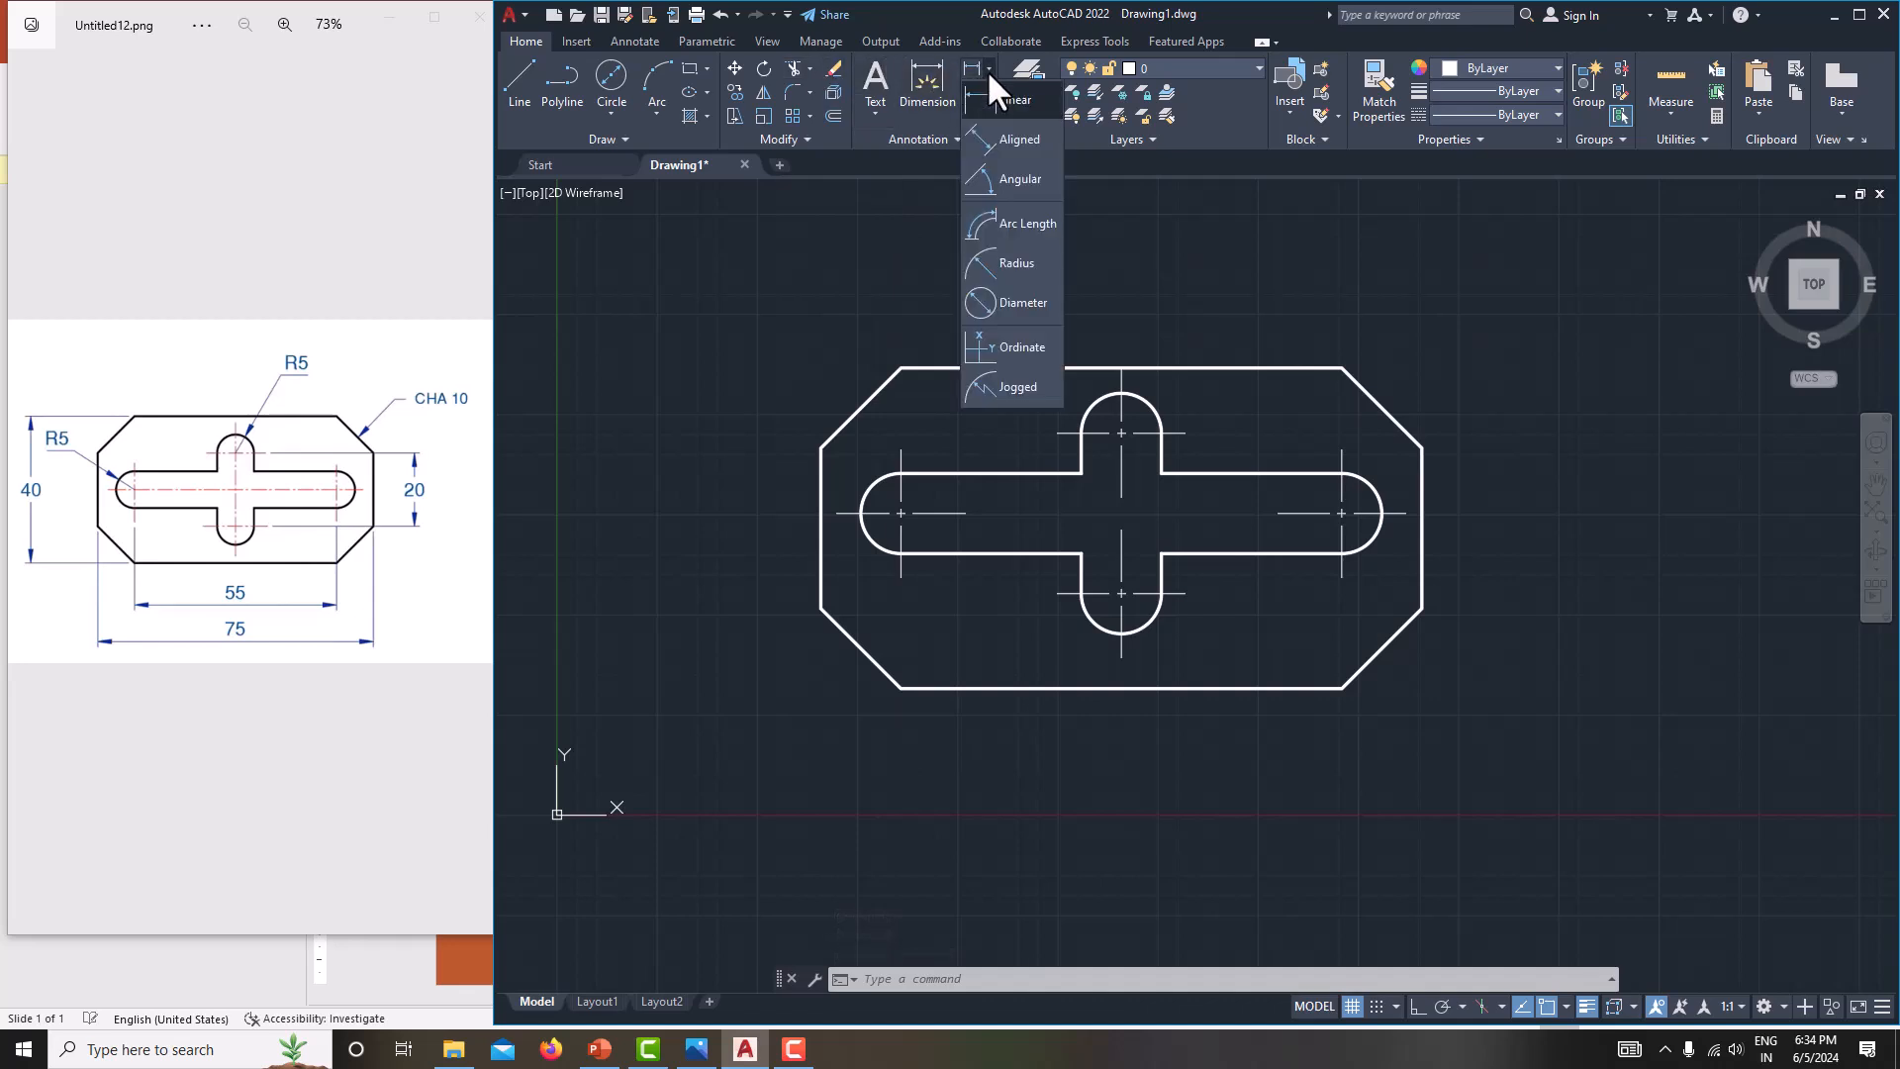
{"action": "left_click", "coordinate": [1004, 98]}
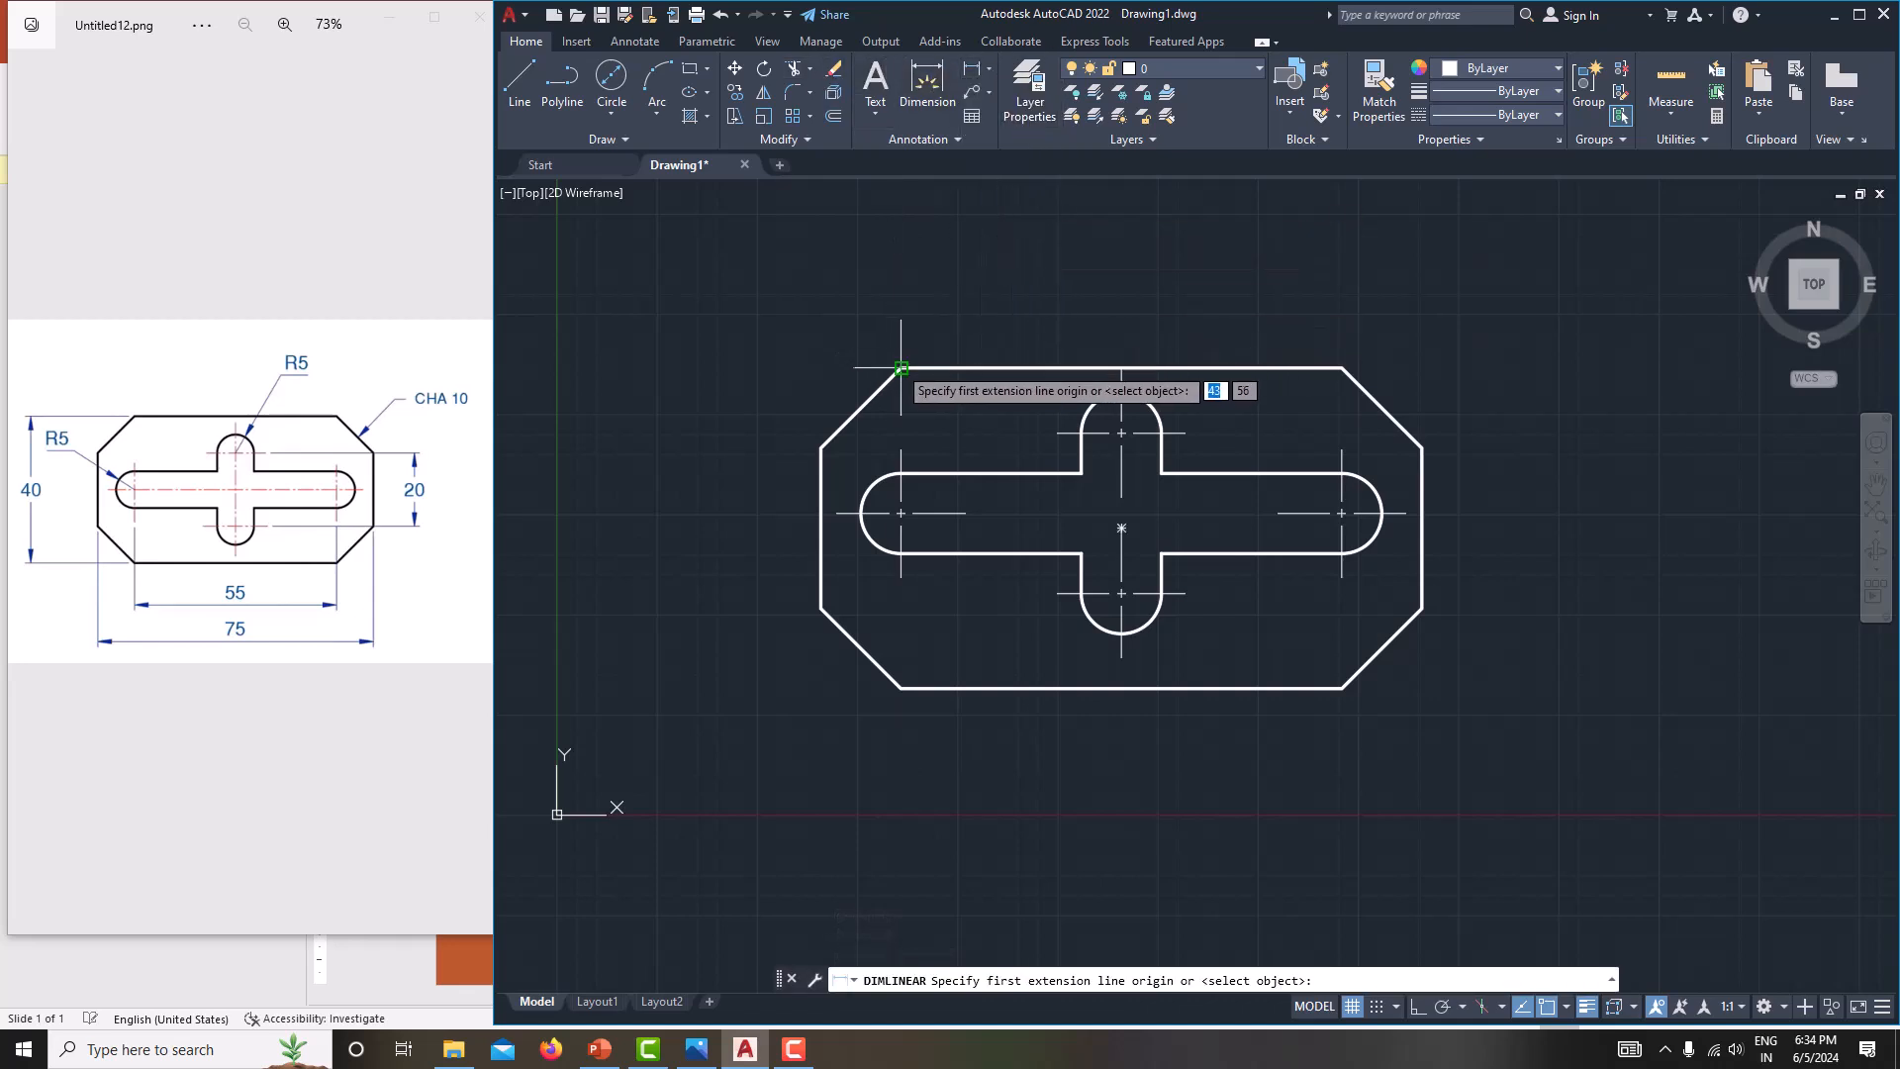
{"action": "left_click", "coordinate": [901, 367]}
{"action": "left_click", "coordinate": [901, 687]}
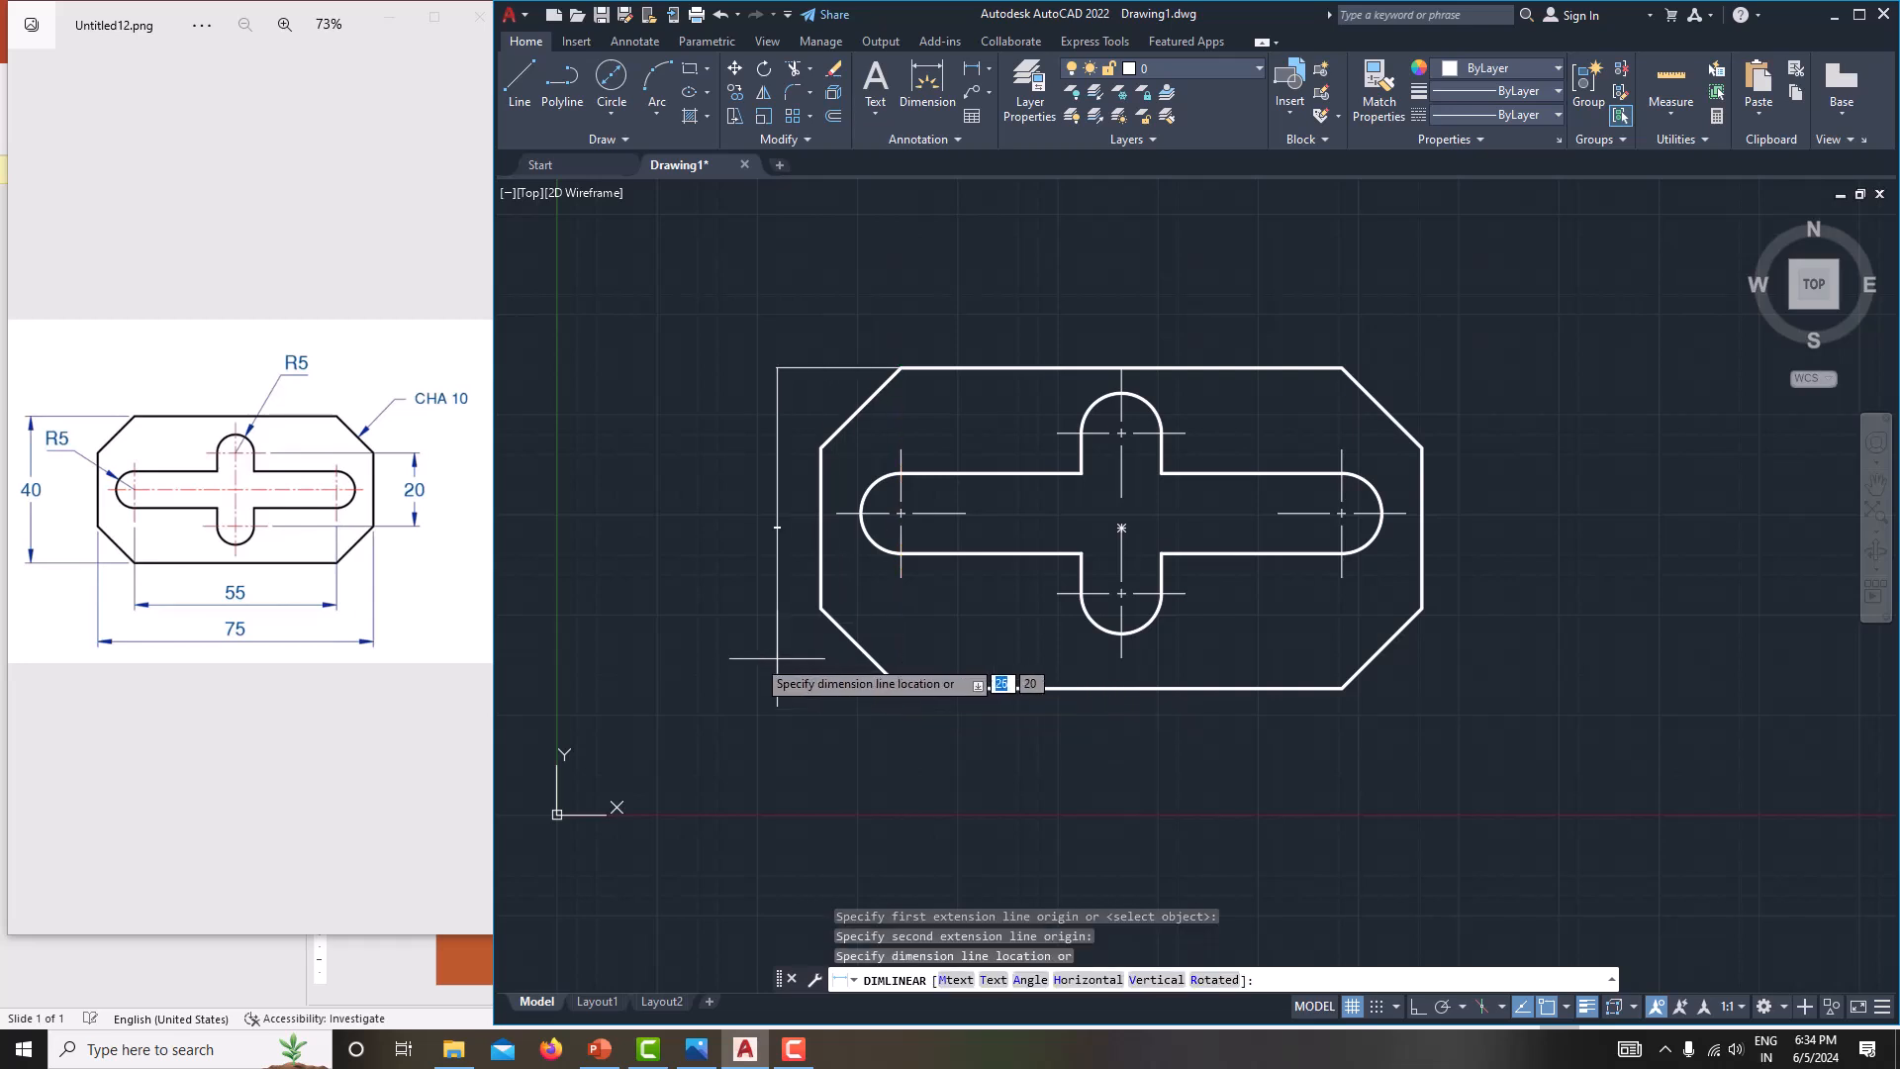
{"action": "left_click", "coordinate": [747, 660]}
- Modify the Standard dimension style (DIMSTYLE) with an arrow size of 3 and a text height of 3
{"action": "scroll", "coordinate": [782, 527], "scroll_direction": "up", "scroll_amount": 5}
{"action": "scroll", "coordinate": [811, 540], "scroll_direction": "down", "scroll_amount": 7}
{"action": "type", "text": "dimsty"}
{"action": "key", "text": "Return"}
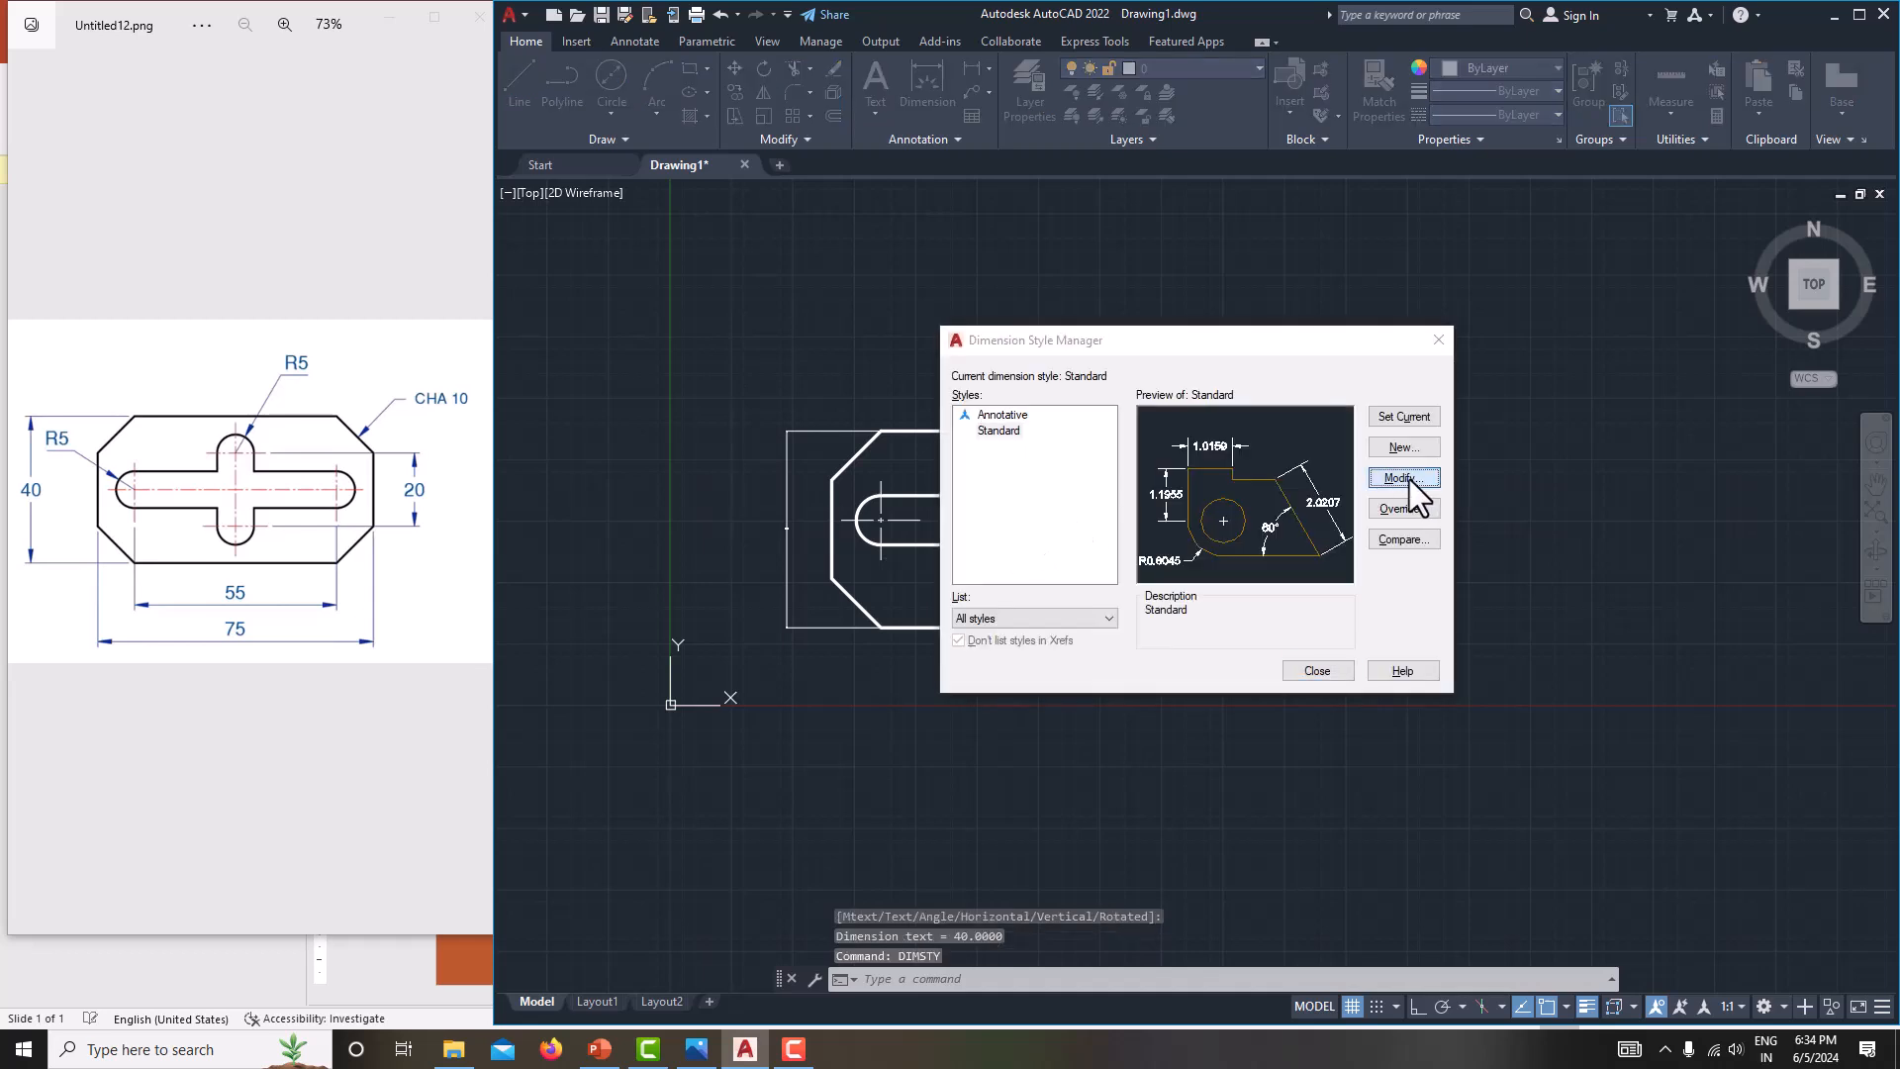
{"action": "left_click", "coordinate": [1409, 479]}
{"action": "left_click", "coordinate": [1048, 301]}
{"action": "double_click", "coordinate": [970, 501]}
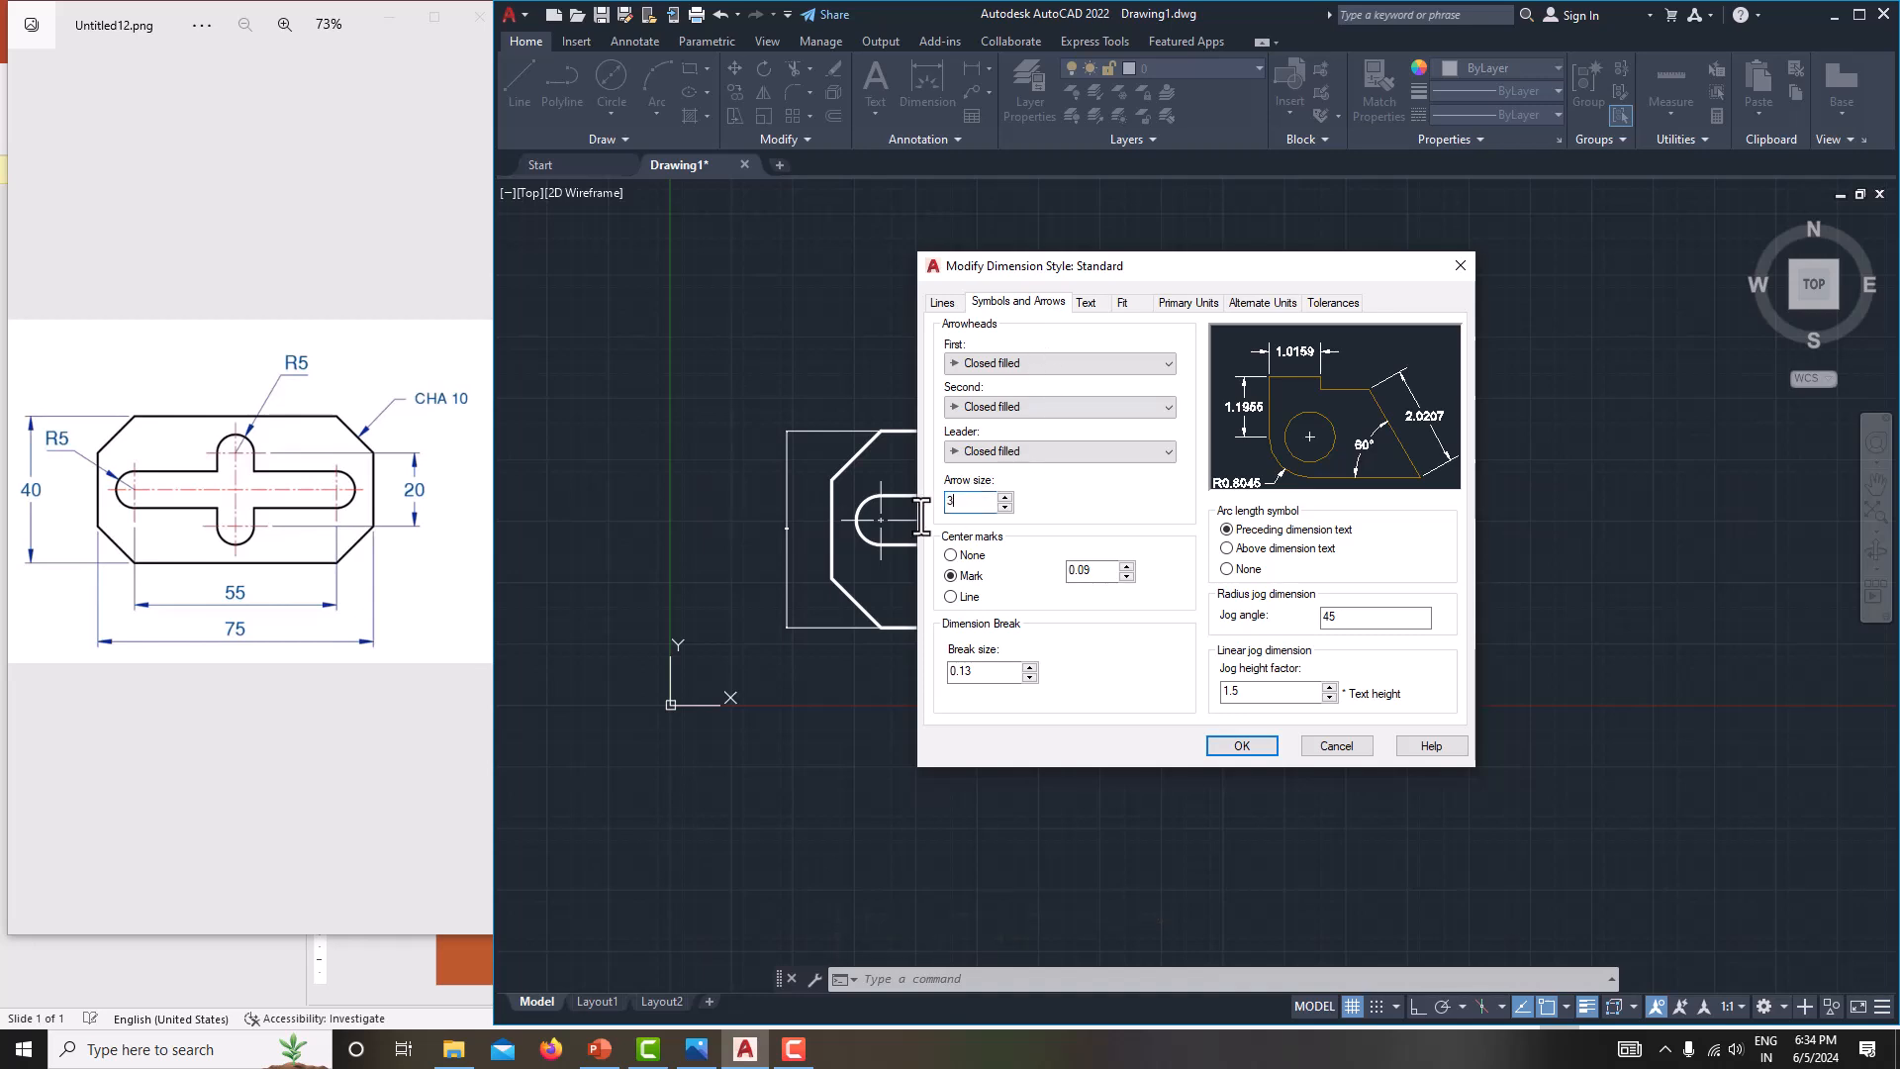
{"action": "type", "text": "3"}
{"action": "left_click", "coordinate": [1086, 305]}
{"action": "left_click_drag", "start_coordinate": [1164, 443], "coordinate": [1109, 443]}
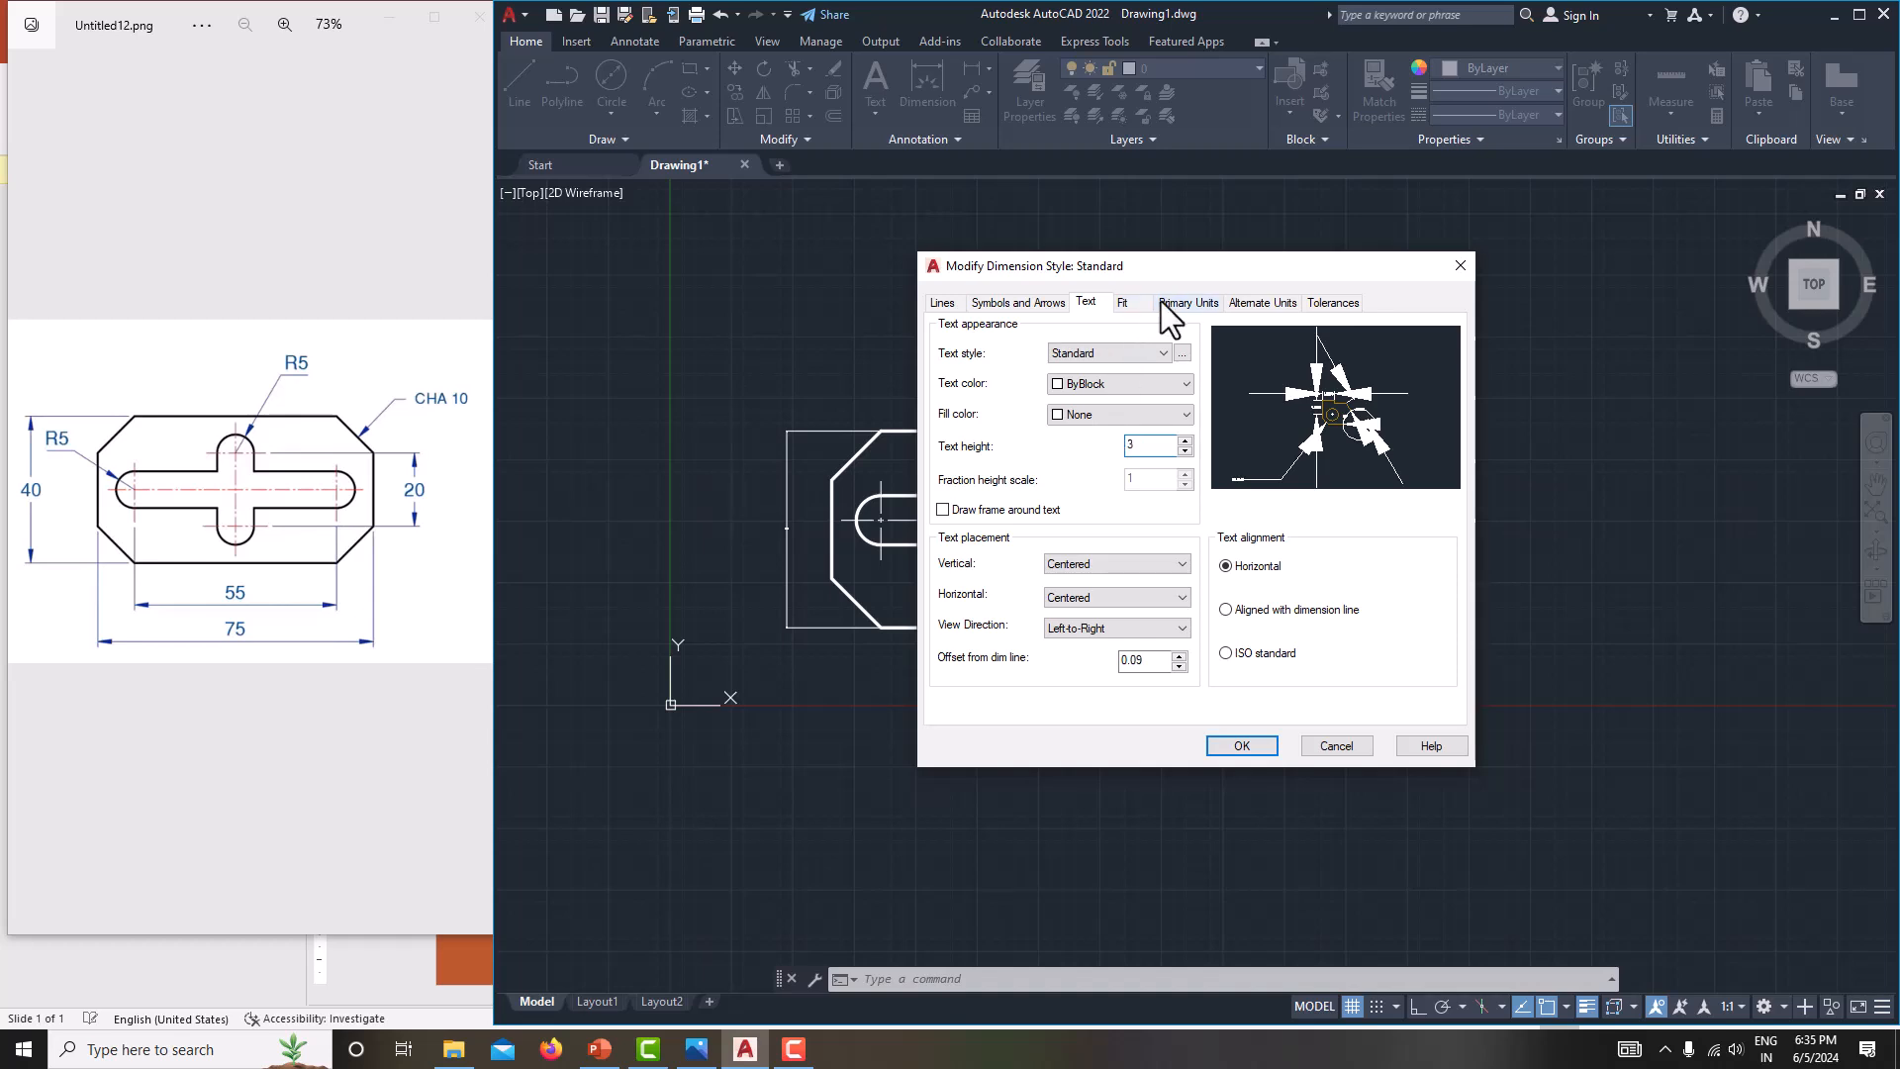
- Set the linear precision of the Standard dimension style's primary units to 0, then save the style and close the style manager
{"action": "left_click", "coordinate": [1168, 299]}
{"action": "left_click", "coordinate": [1106, 373]}
{"action": "left_click", "coordinate": [1101, 390]}
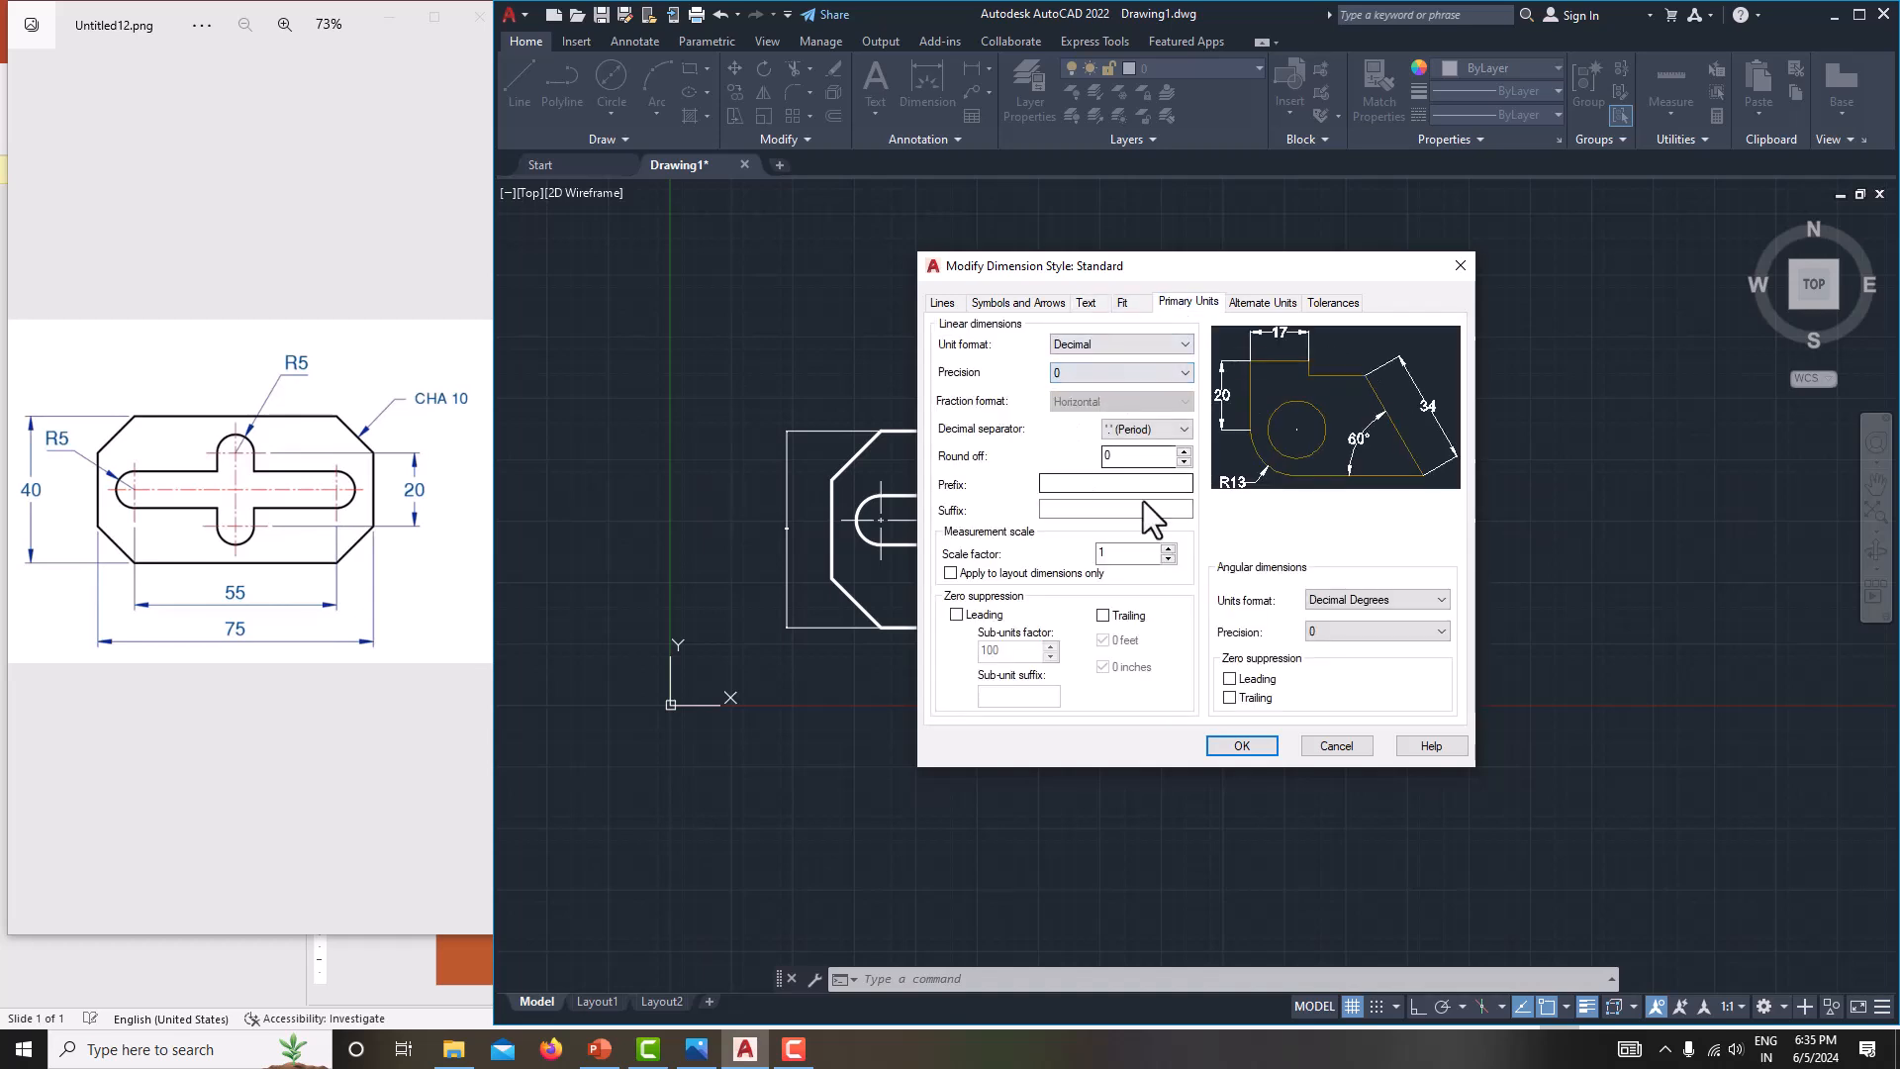
{"action": "left_click", "coordinate": [1243, 749]}
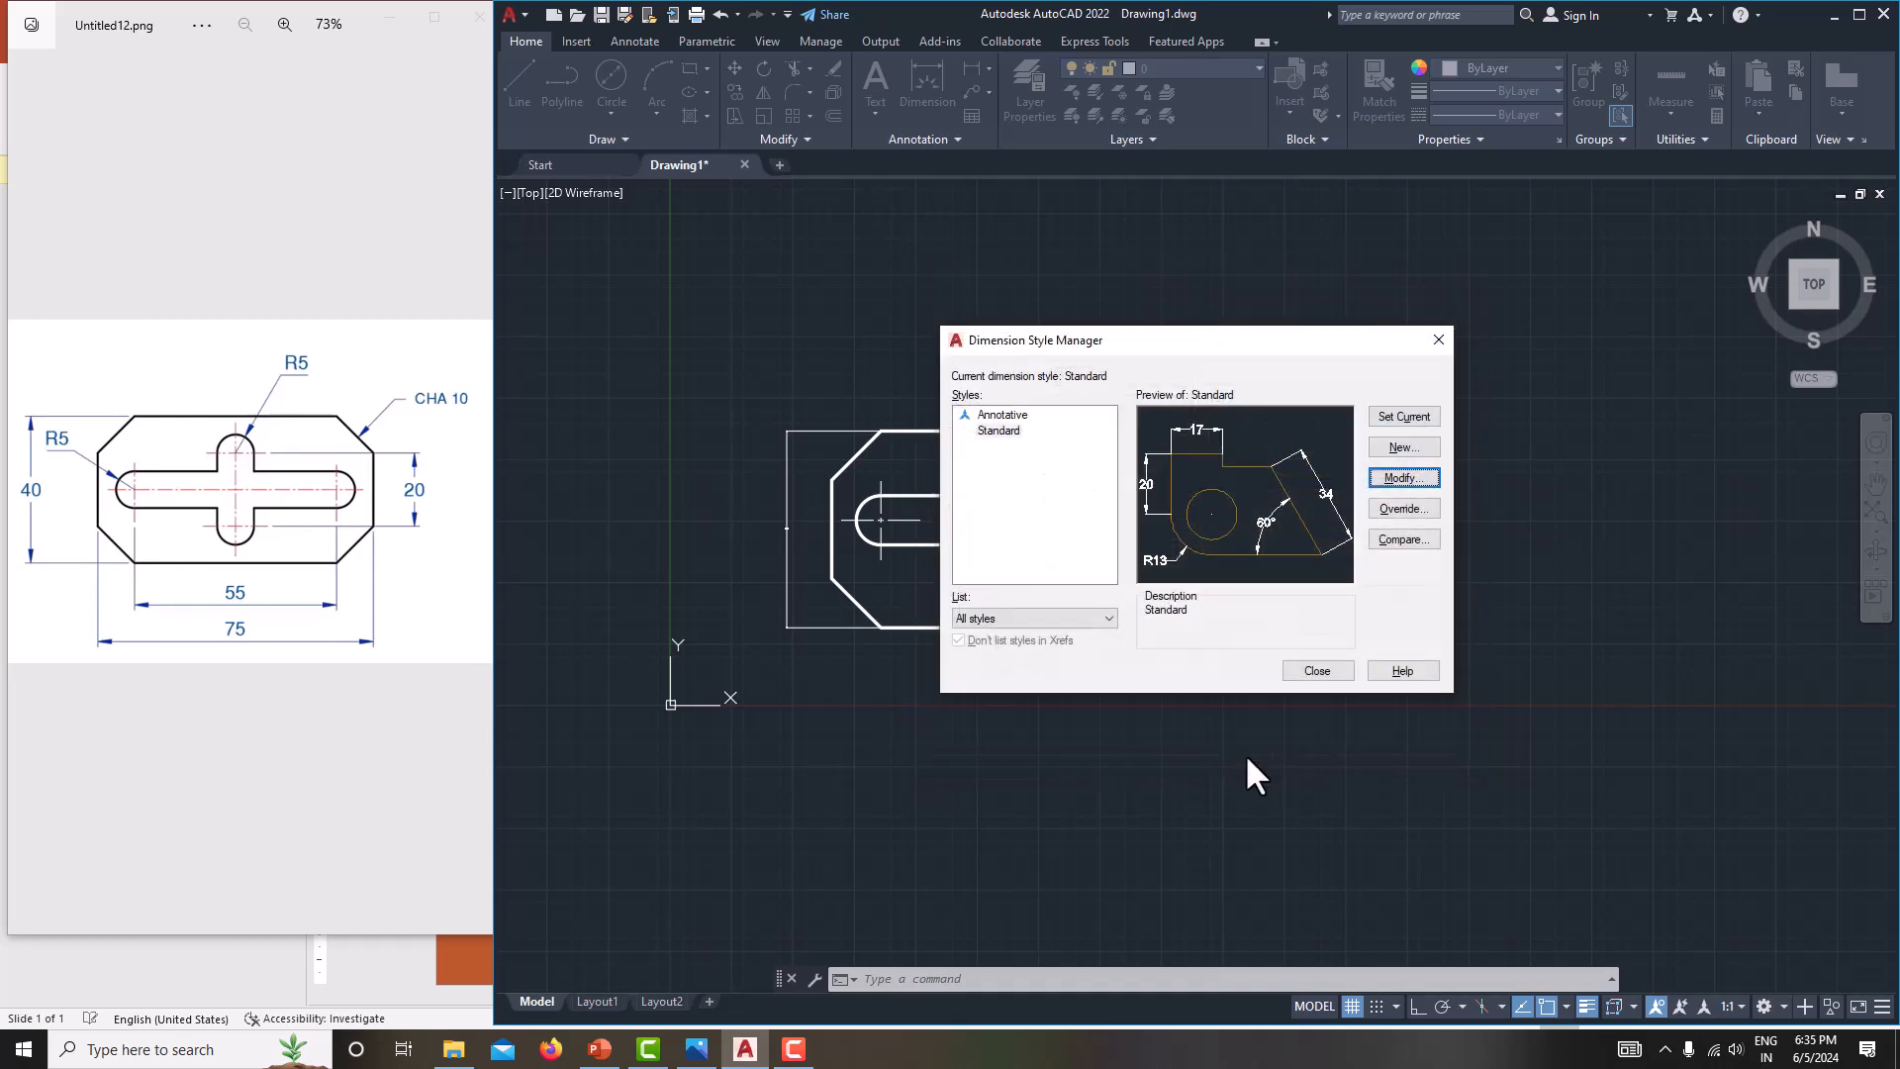
{"action": "left_click", "coordinate": [1315, 671]}
- Add a horizontal linear dimension for the plate's overall width, placed below the plate
{"action": "scroll", "coordinate": [869, 562], "scroll_direction": "up", "scroll_amount": 2}
{"action": "middle_click_drag", "start_coordinate": [869, 563], "coordinate": [942, 570]}
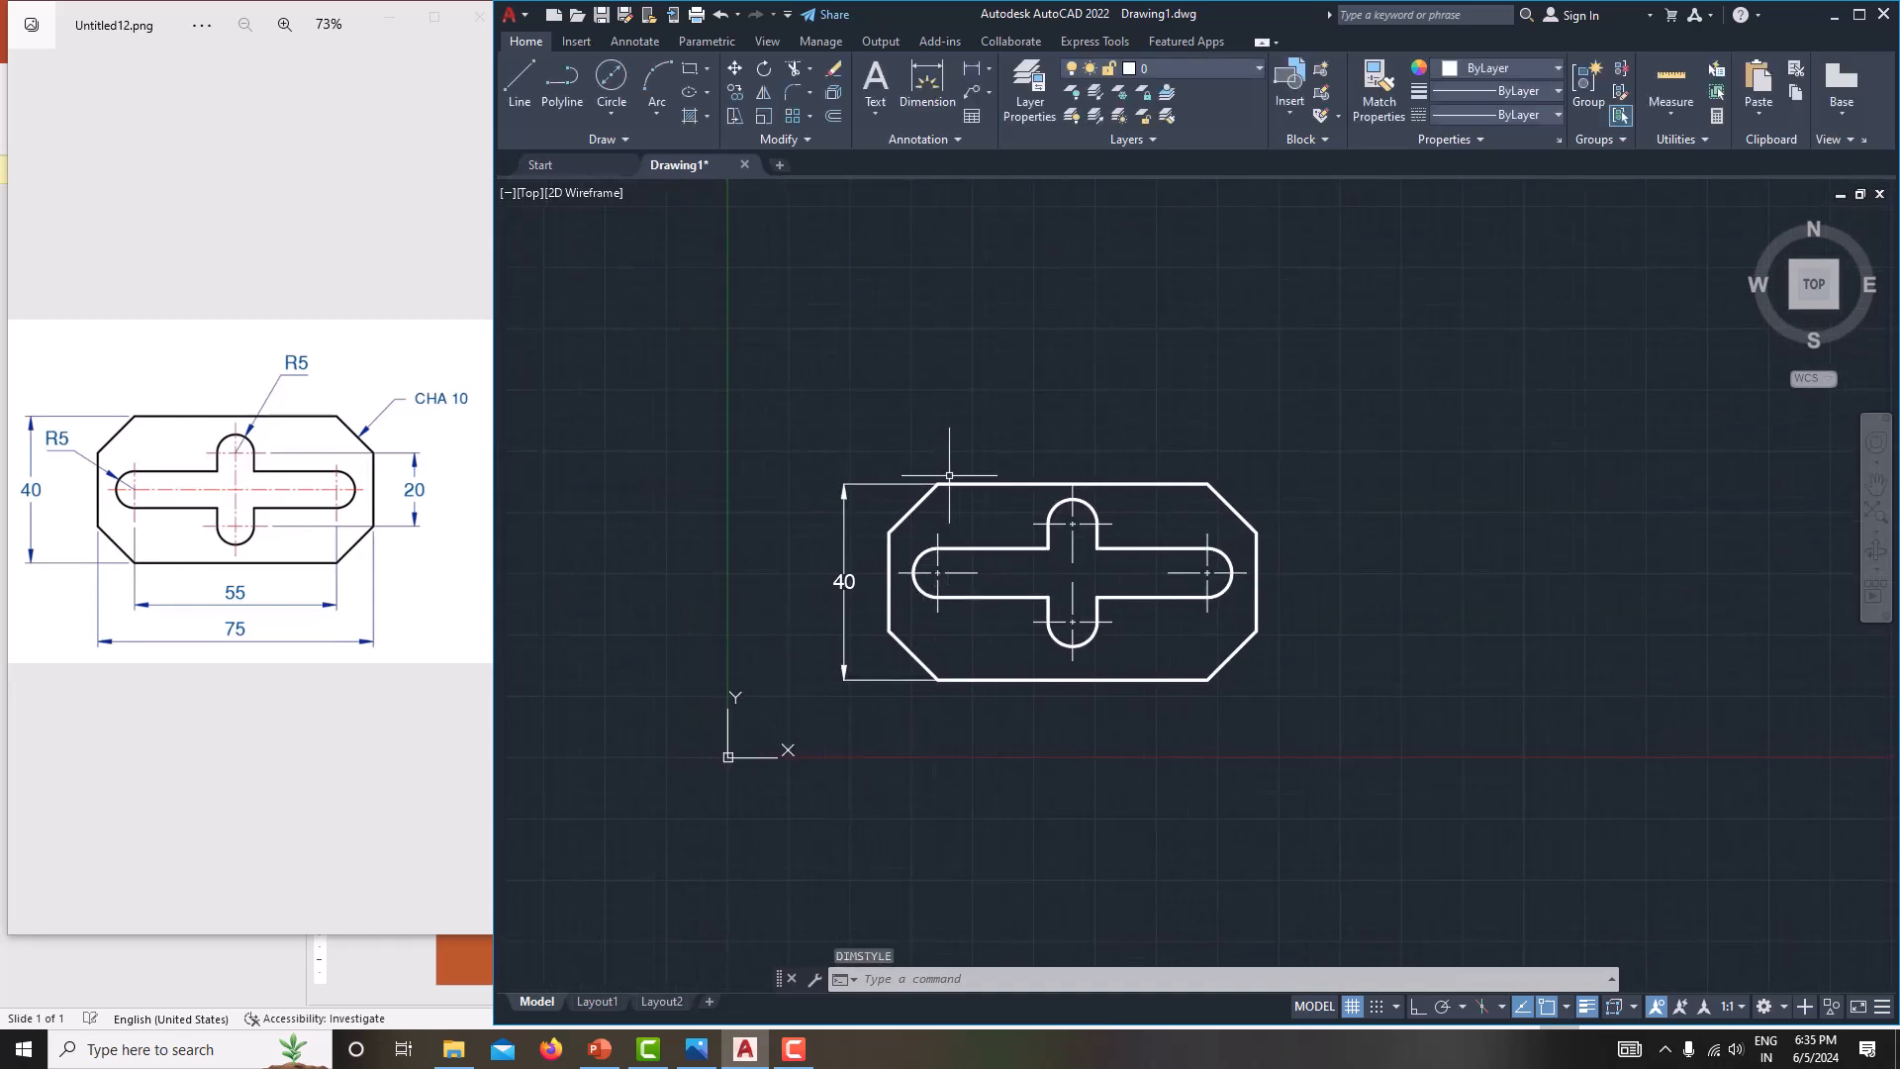
{"action": "left_click", "coordinate": [972, 64]}
{"action": "left_click", "coordinate": [889, 630]}
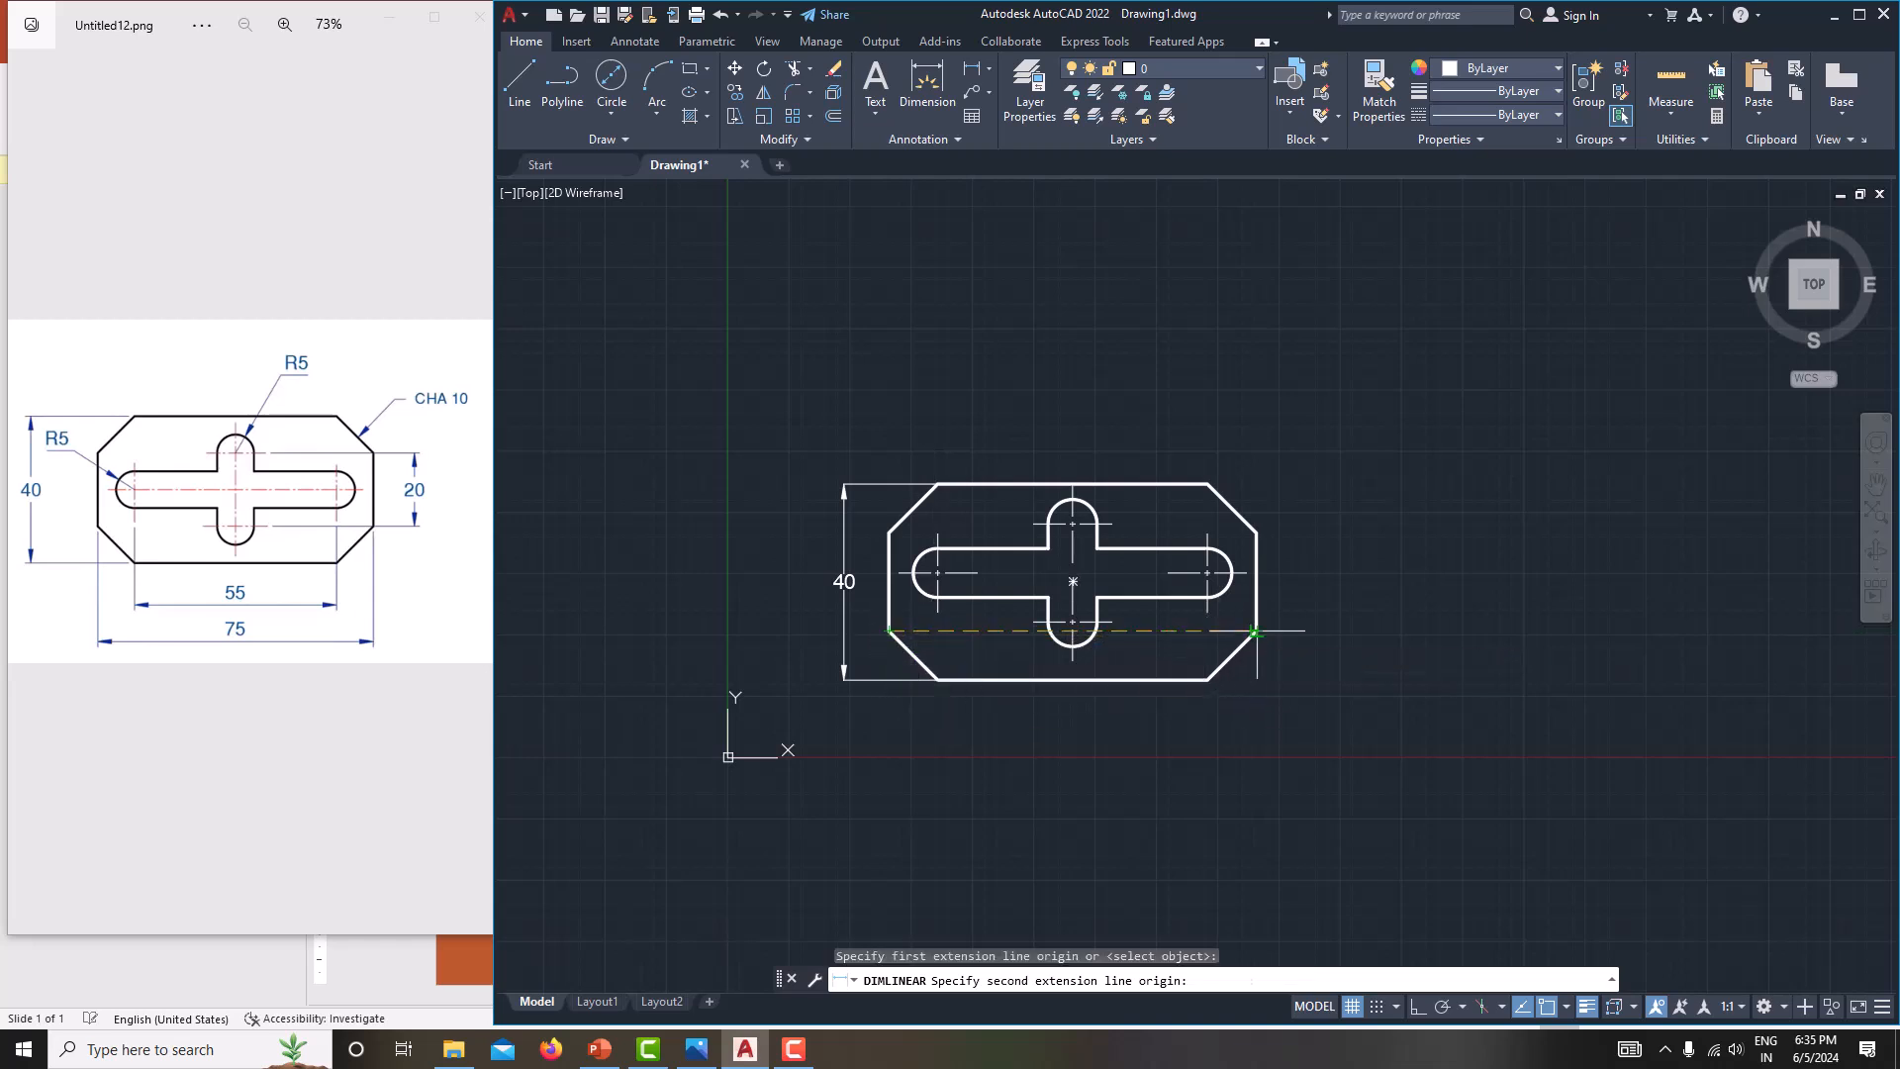
{"action": "left_click", "coordinate": [1256, 630]}
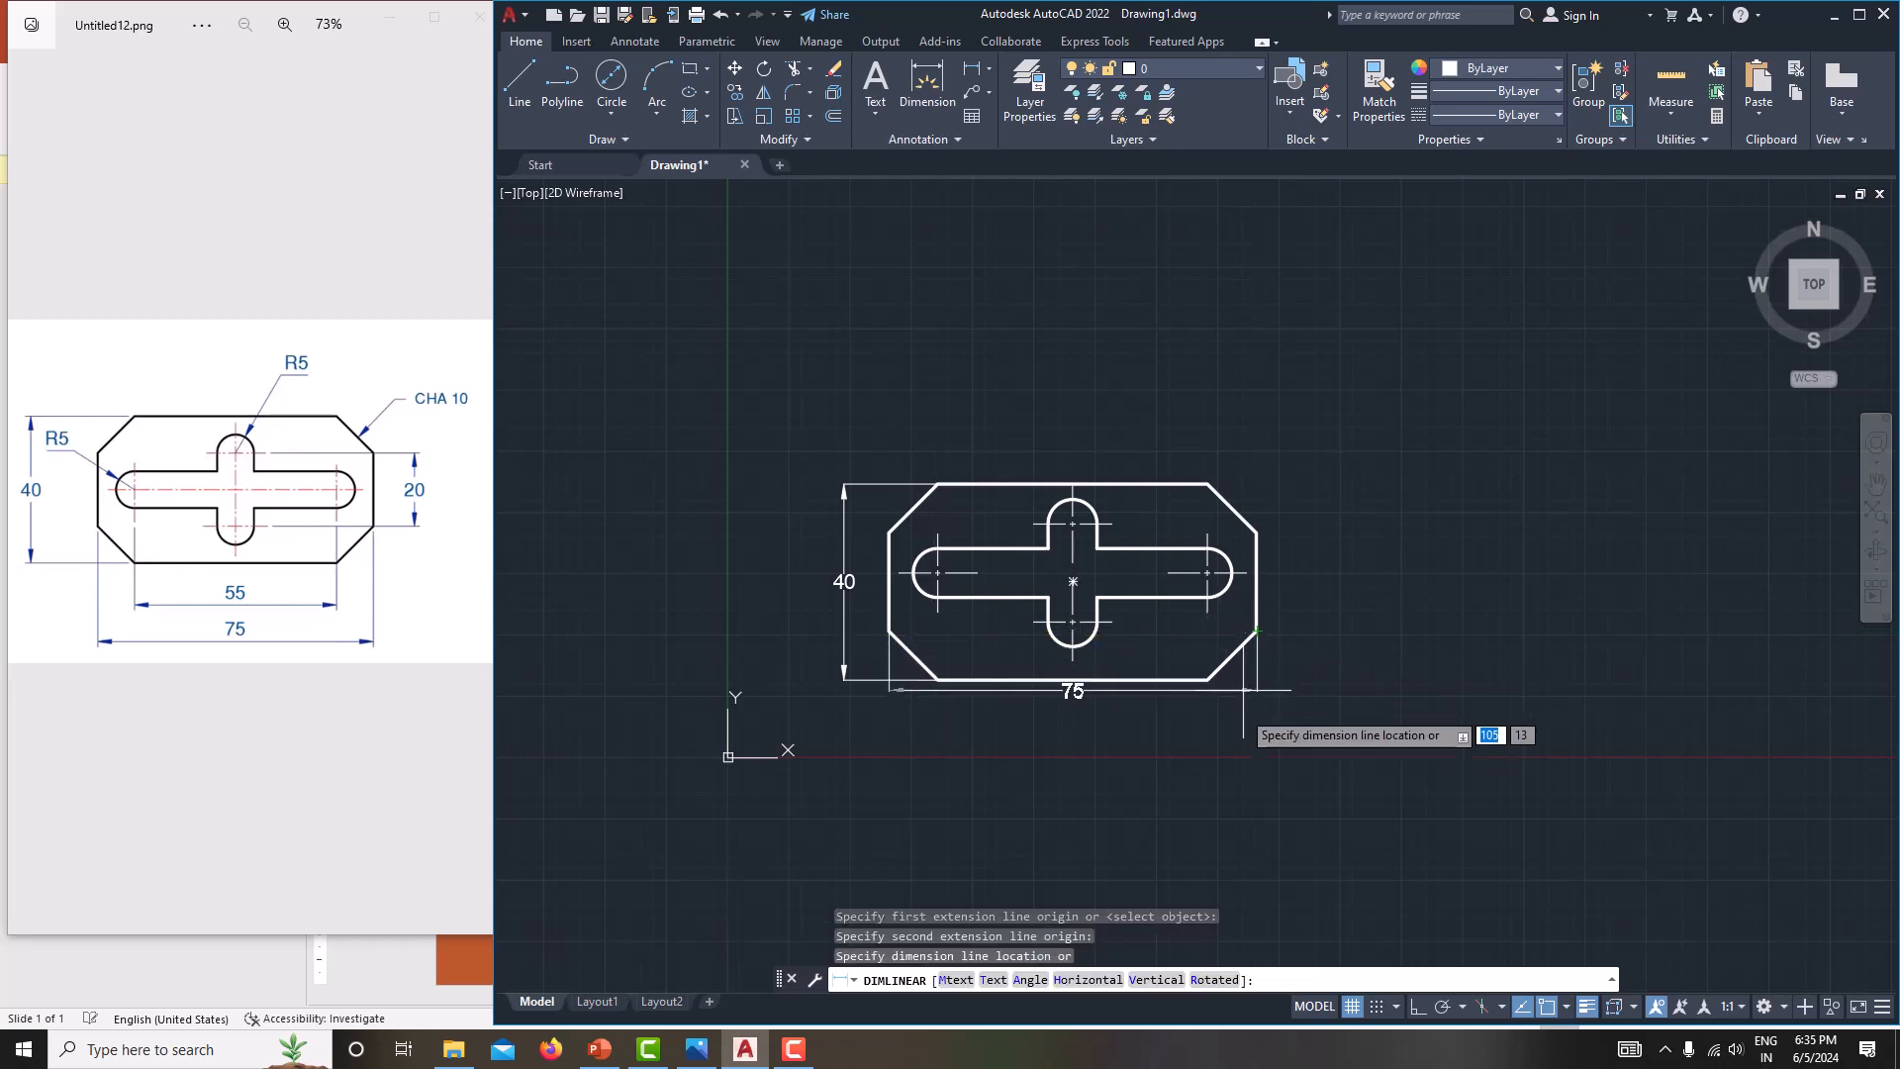
{"action": "left_click", "coordinate": [1243, 742]}
- Dimension the length of the plate's lower edge between the chamfers, placing it between the plate and the overall width dimension
{"action": "scroll", "coordinate": [1100, 648], "scroll_direction": "up", "scroll_amount": 4}
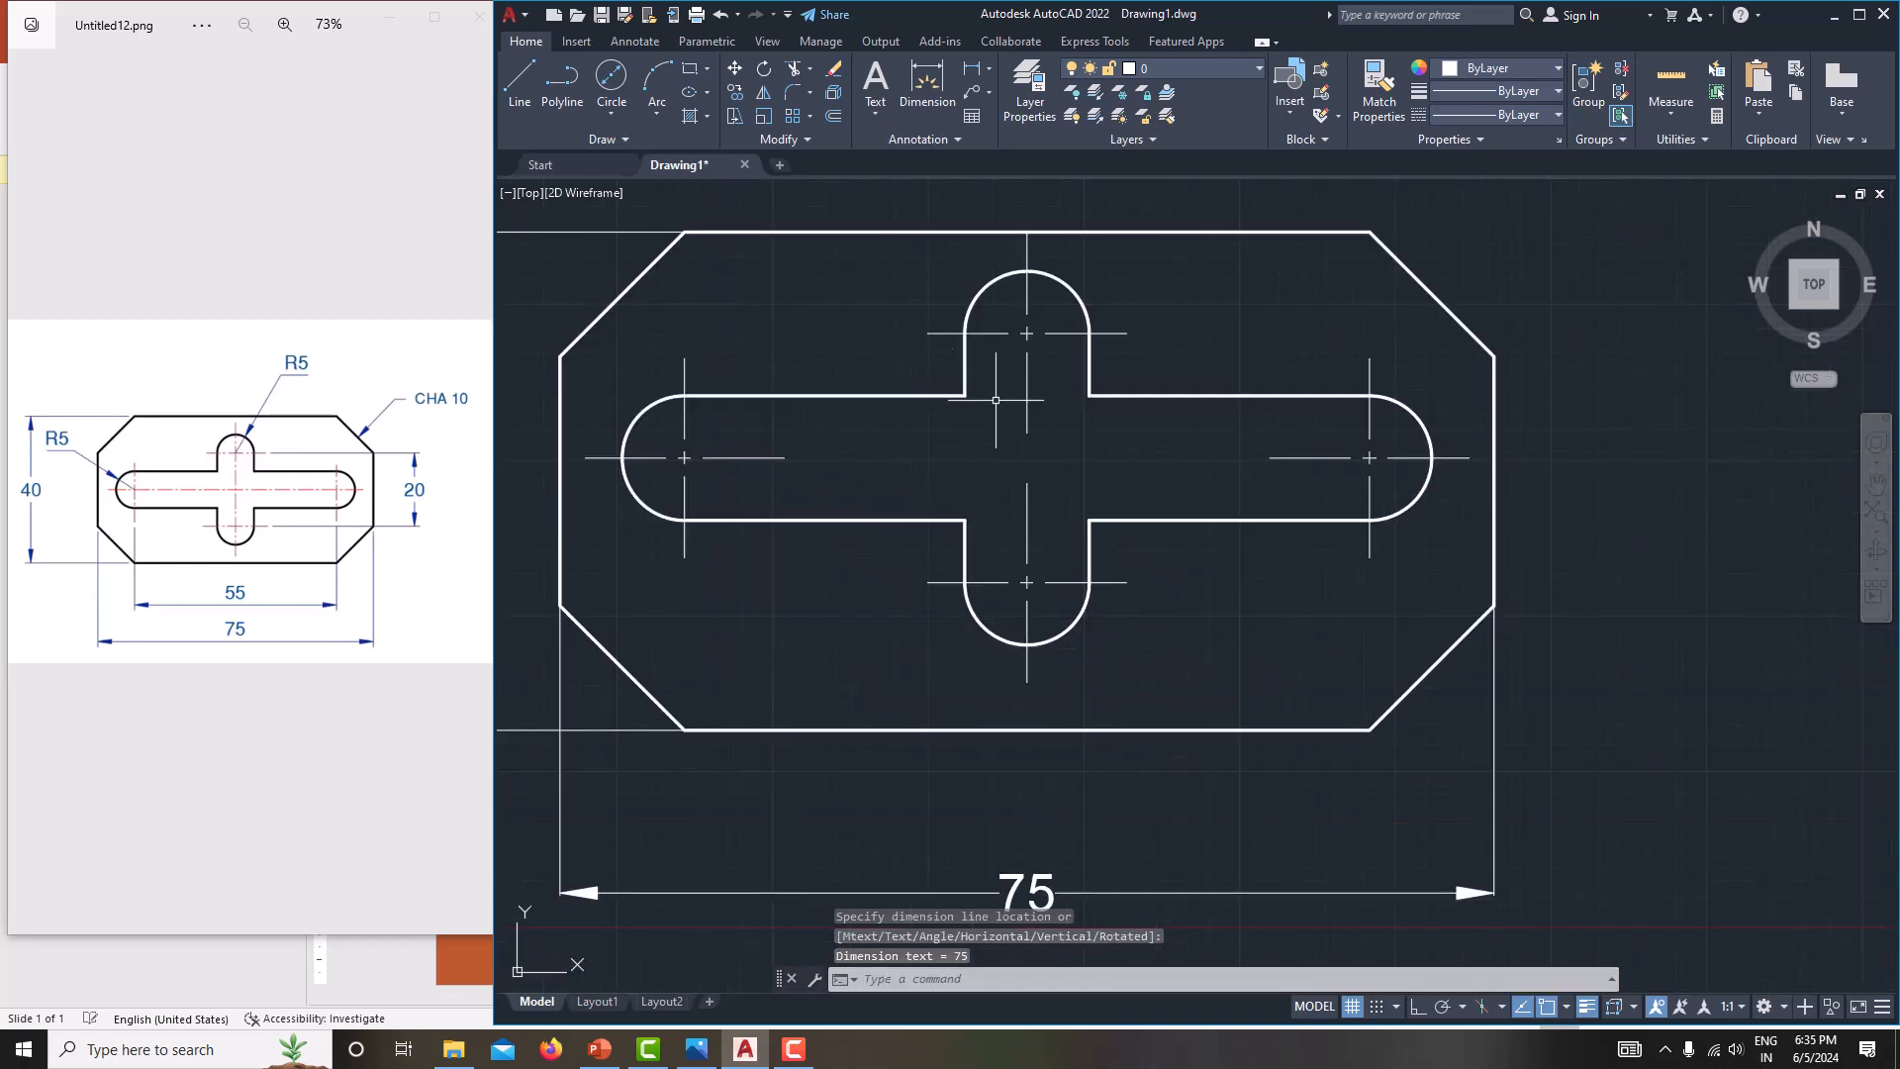
{"action": "left_click", "coordinate": [972, 71]}
{"action": "scroll", "coordinate": [1000, 396], "scroll_direction": "down", "scroll_amount": 3}
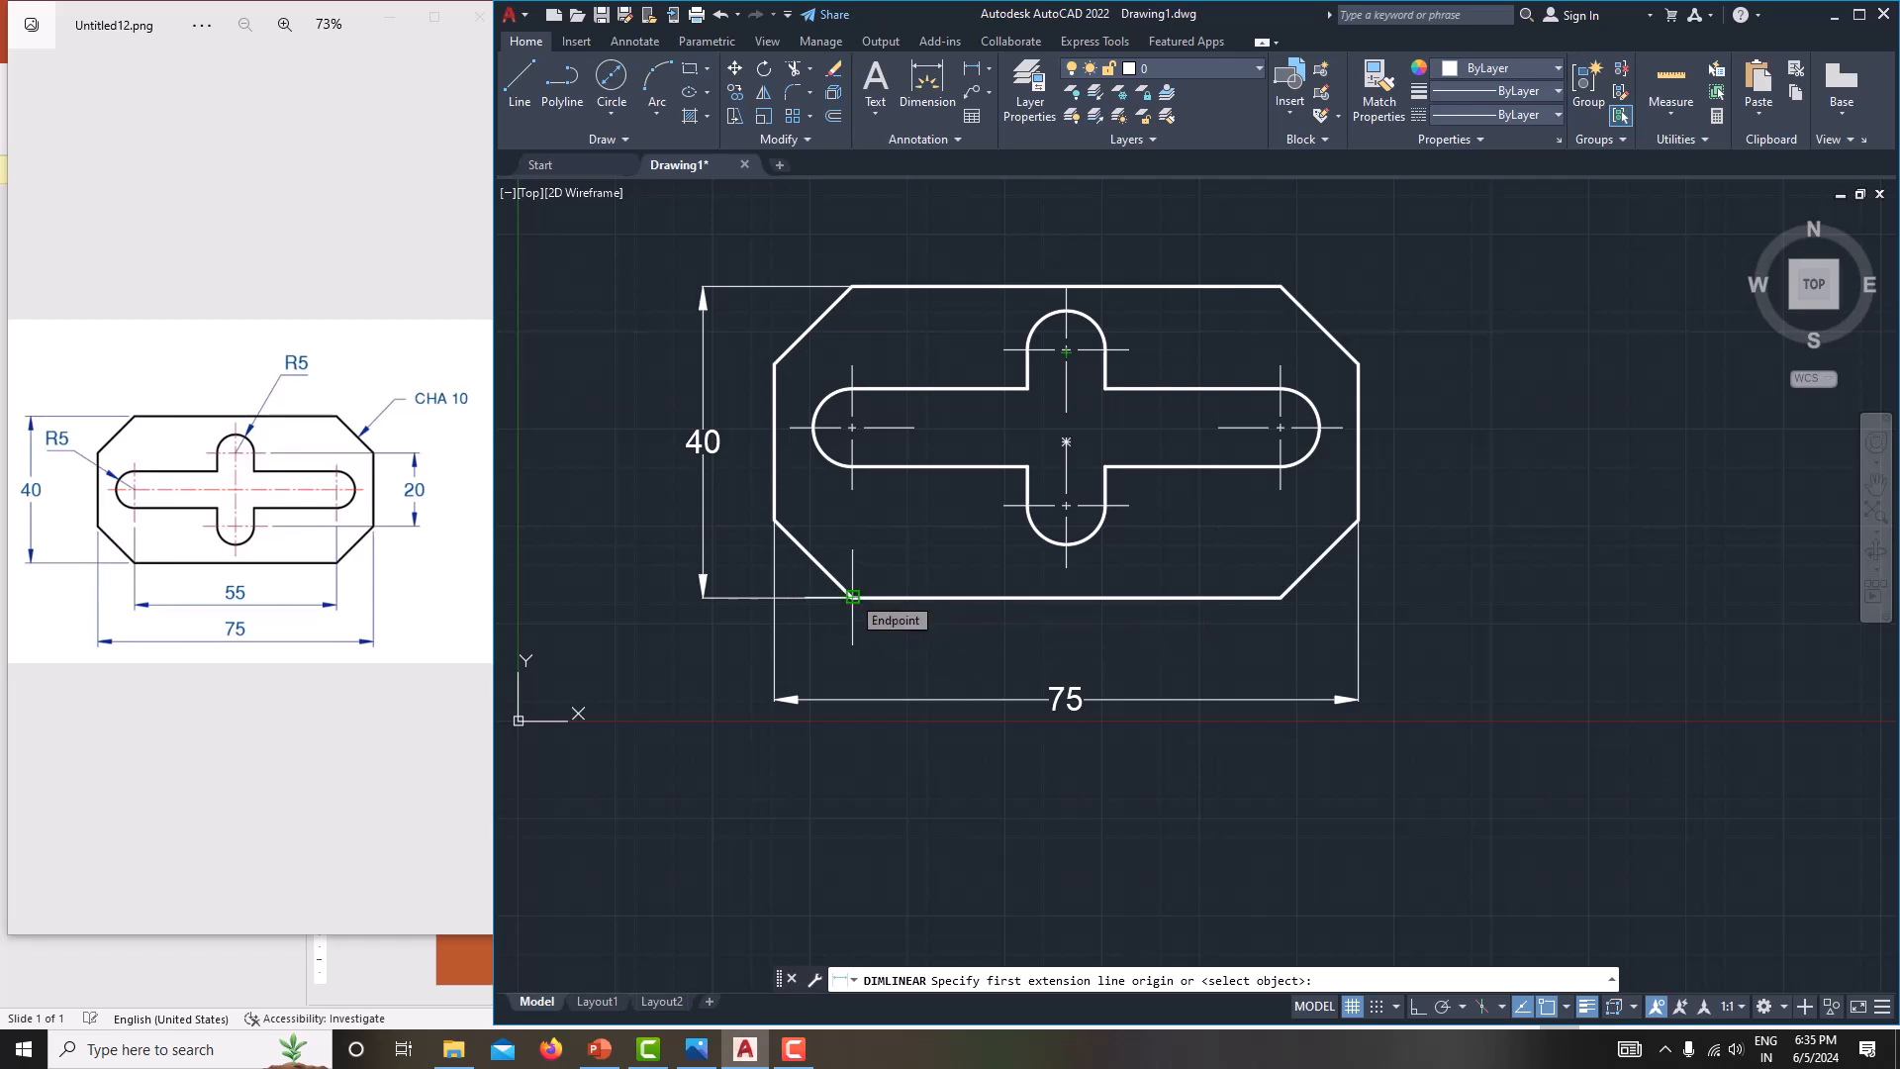
{"action": "left_click", "coordinate": [853, 596]}
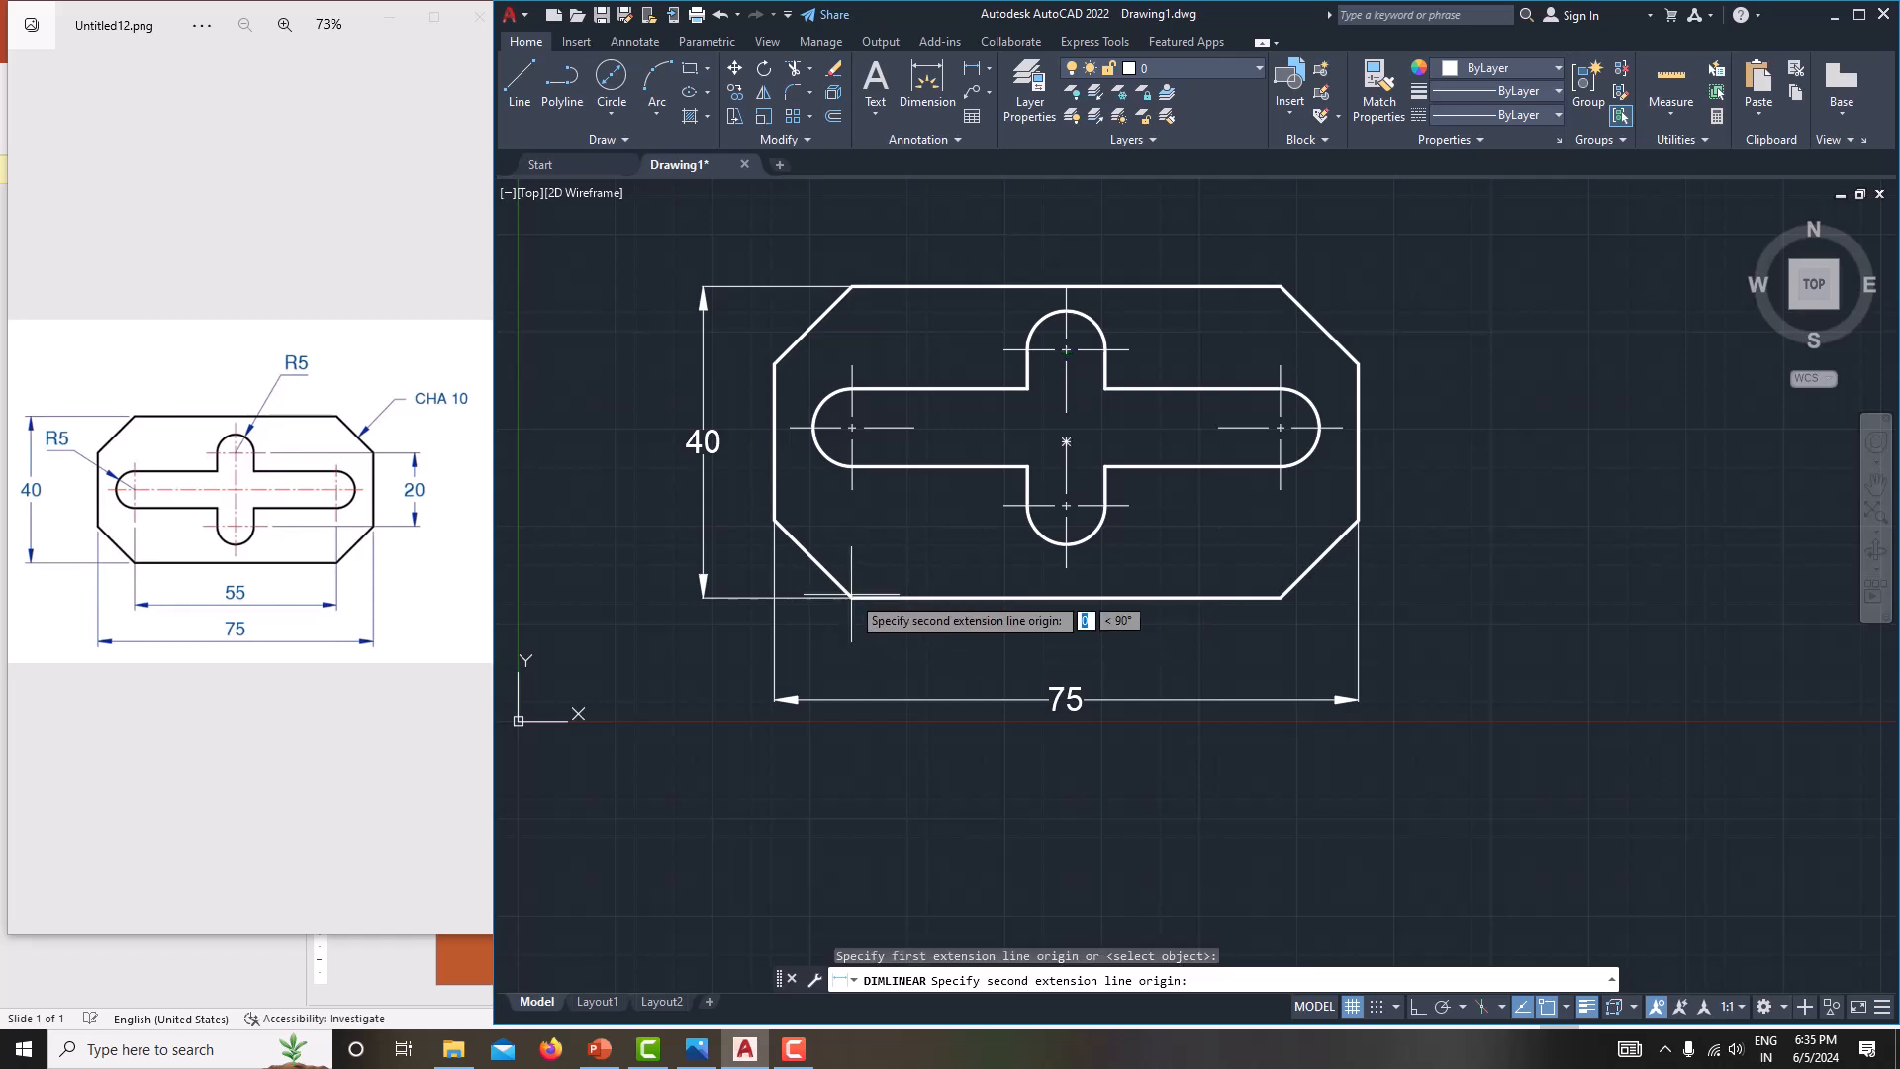
{"action": "left_click", "coordinate": [1280, 596]}
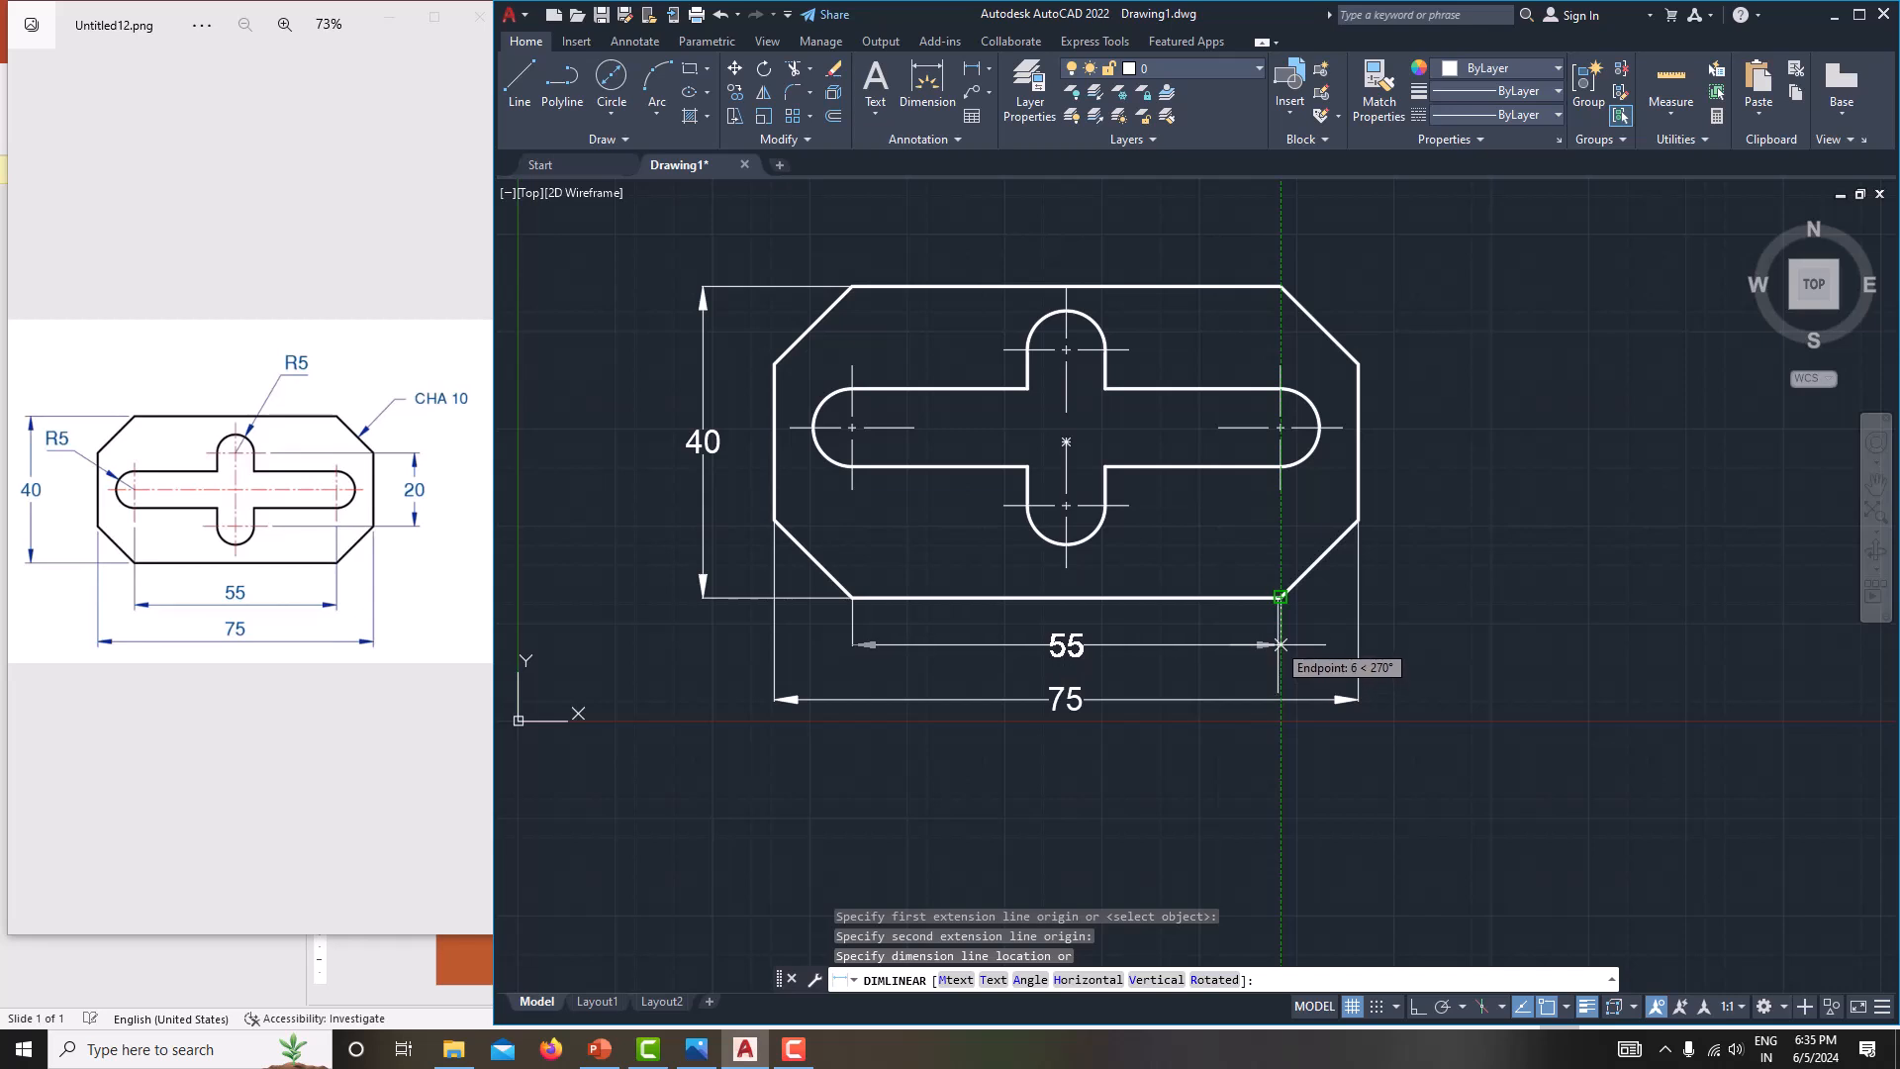
{"action": "left_click", "coordinate": [1281, 642]}
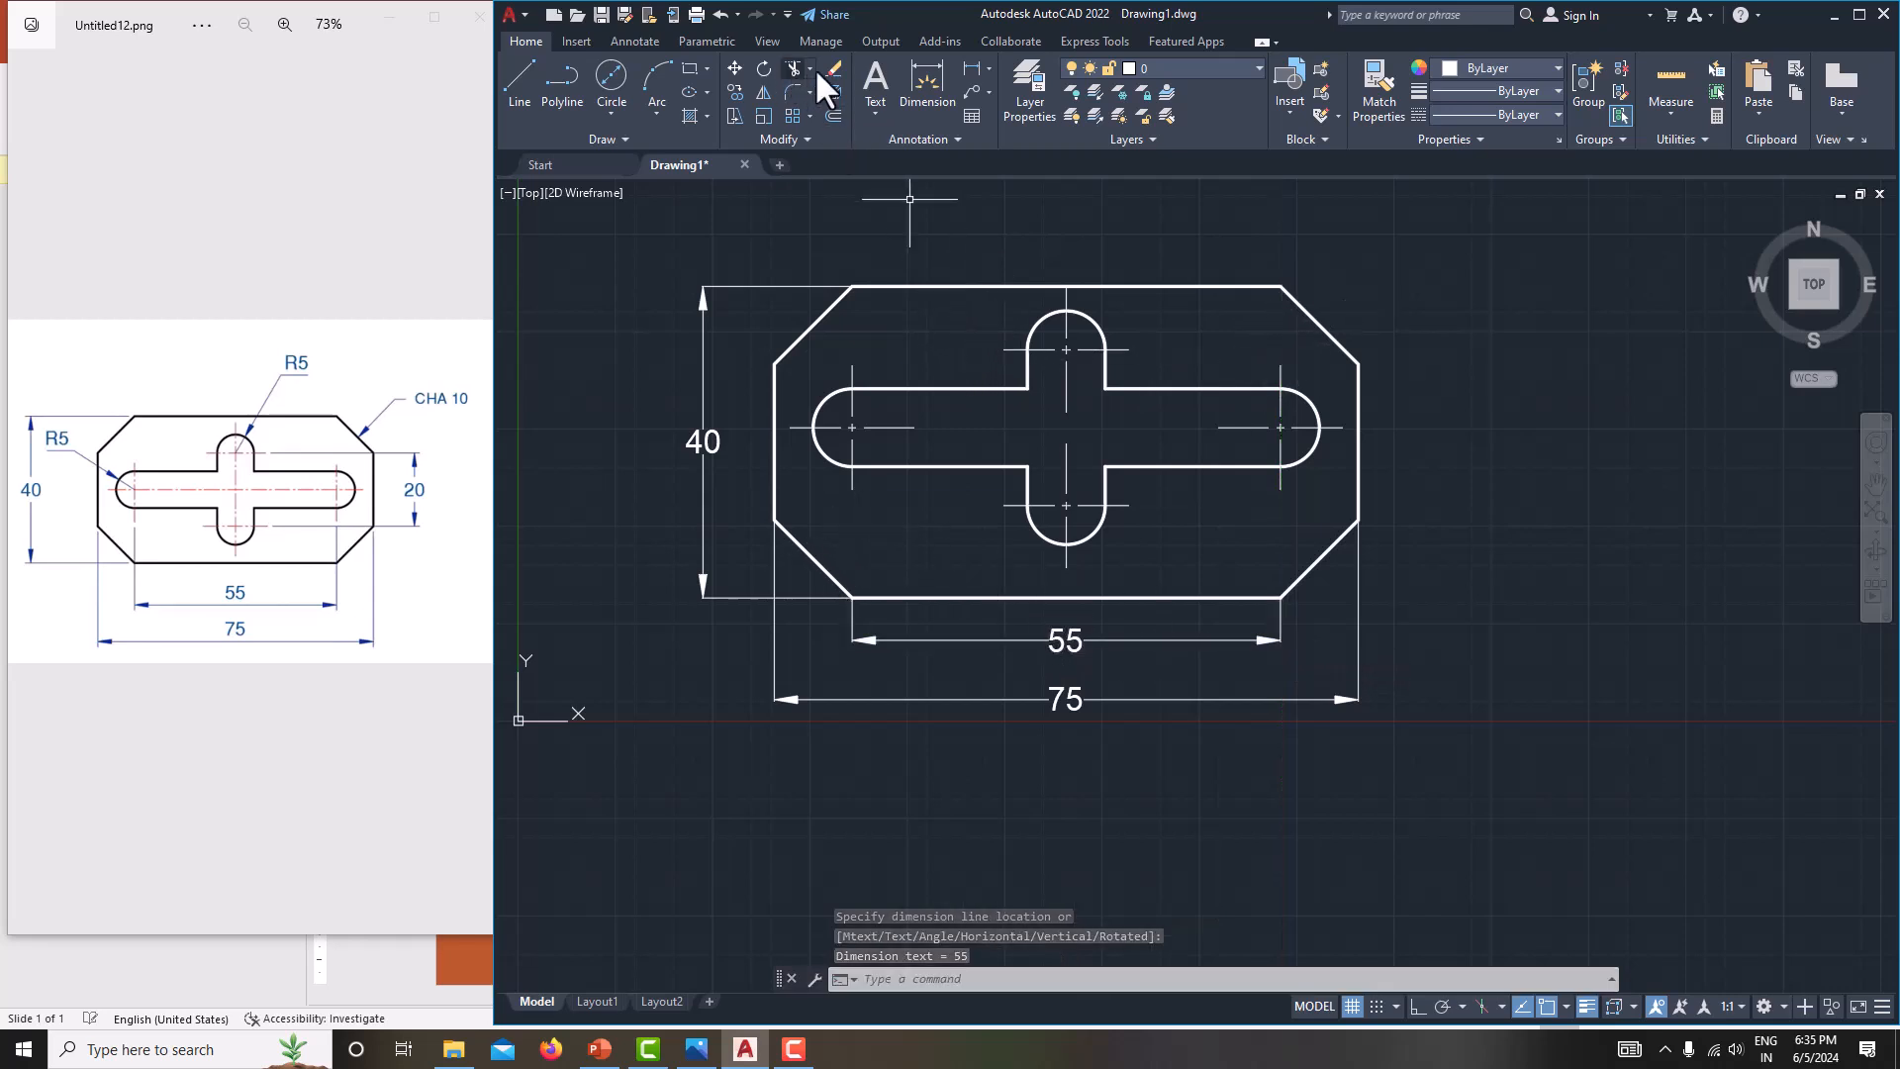
- Add a radius dimension to the slot's upper end arc, placing its text above the plate to the right
{"action": "left_click", "coordinate": [990, 70]}
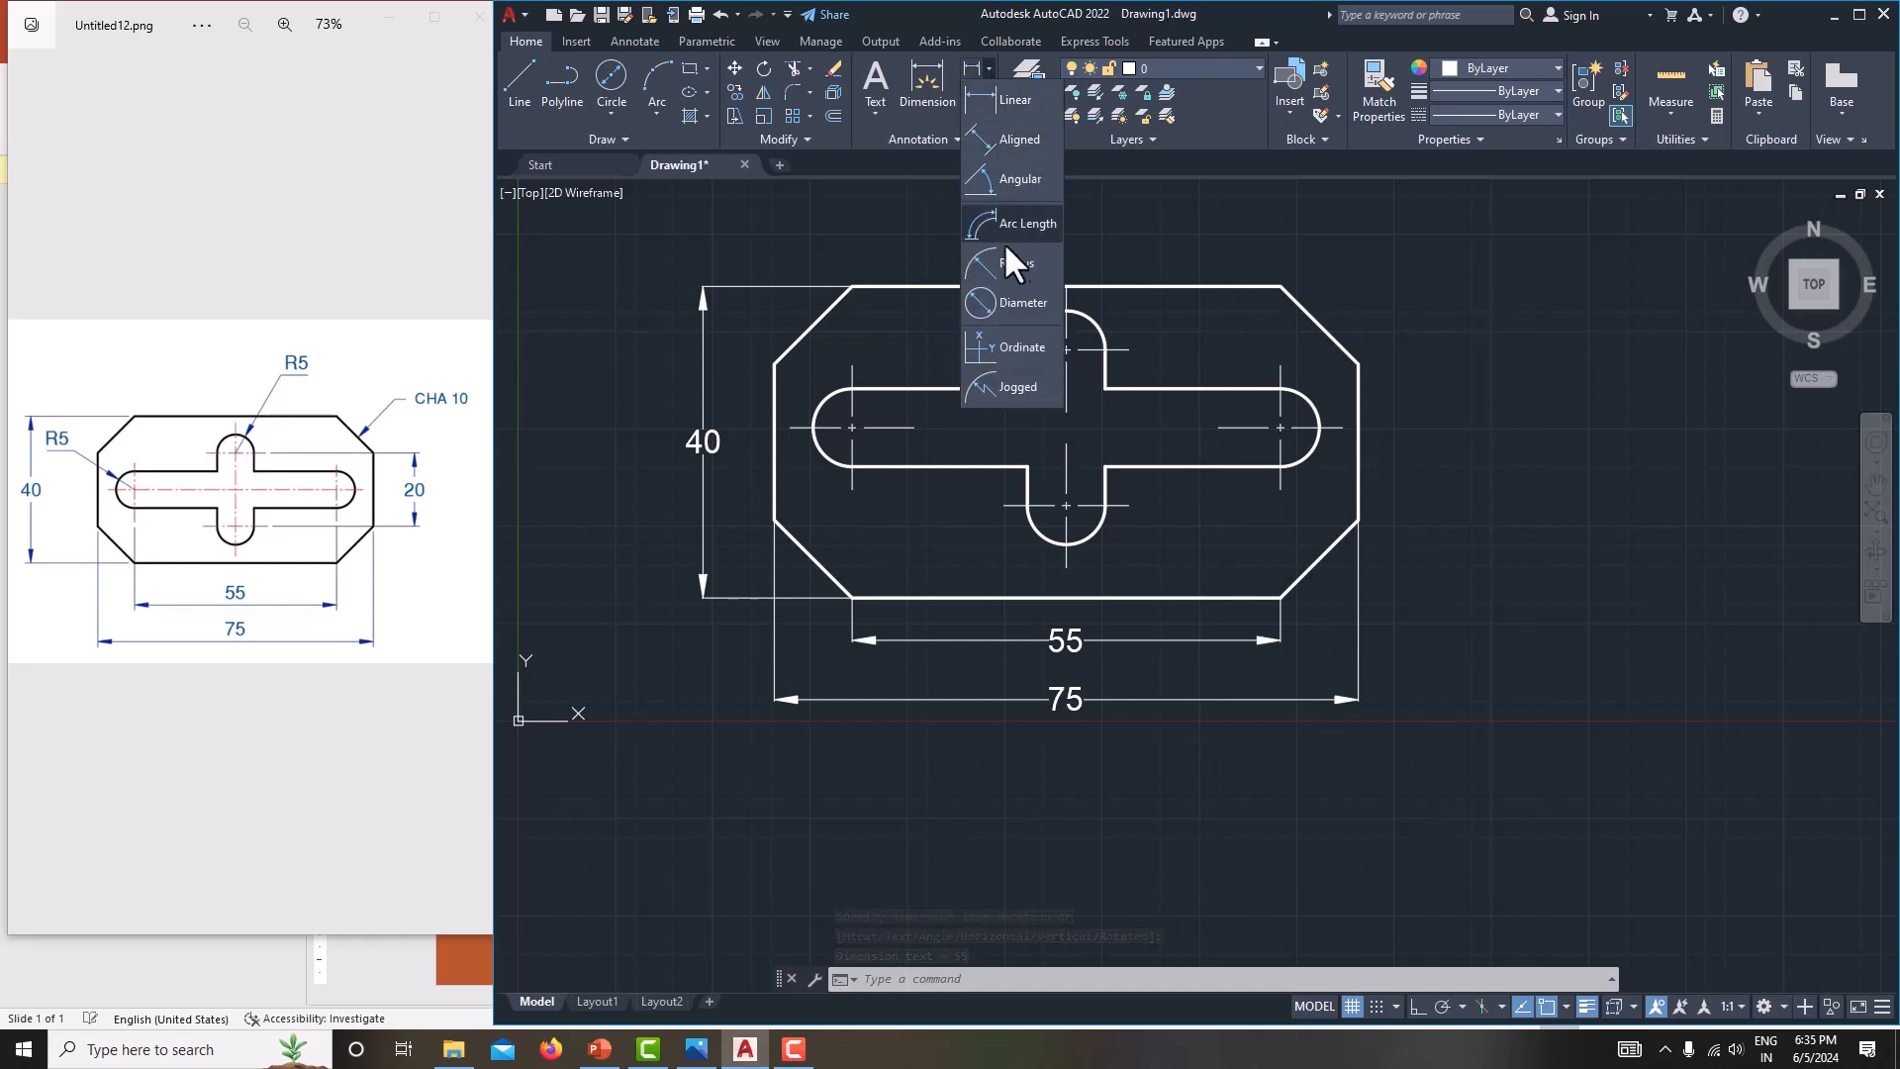
{"action": "left_click", "coordinate": [1012, 263]}
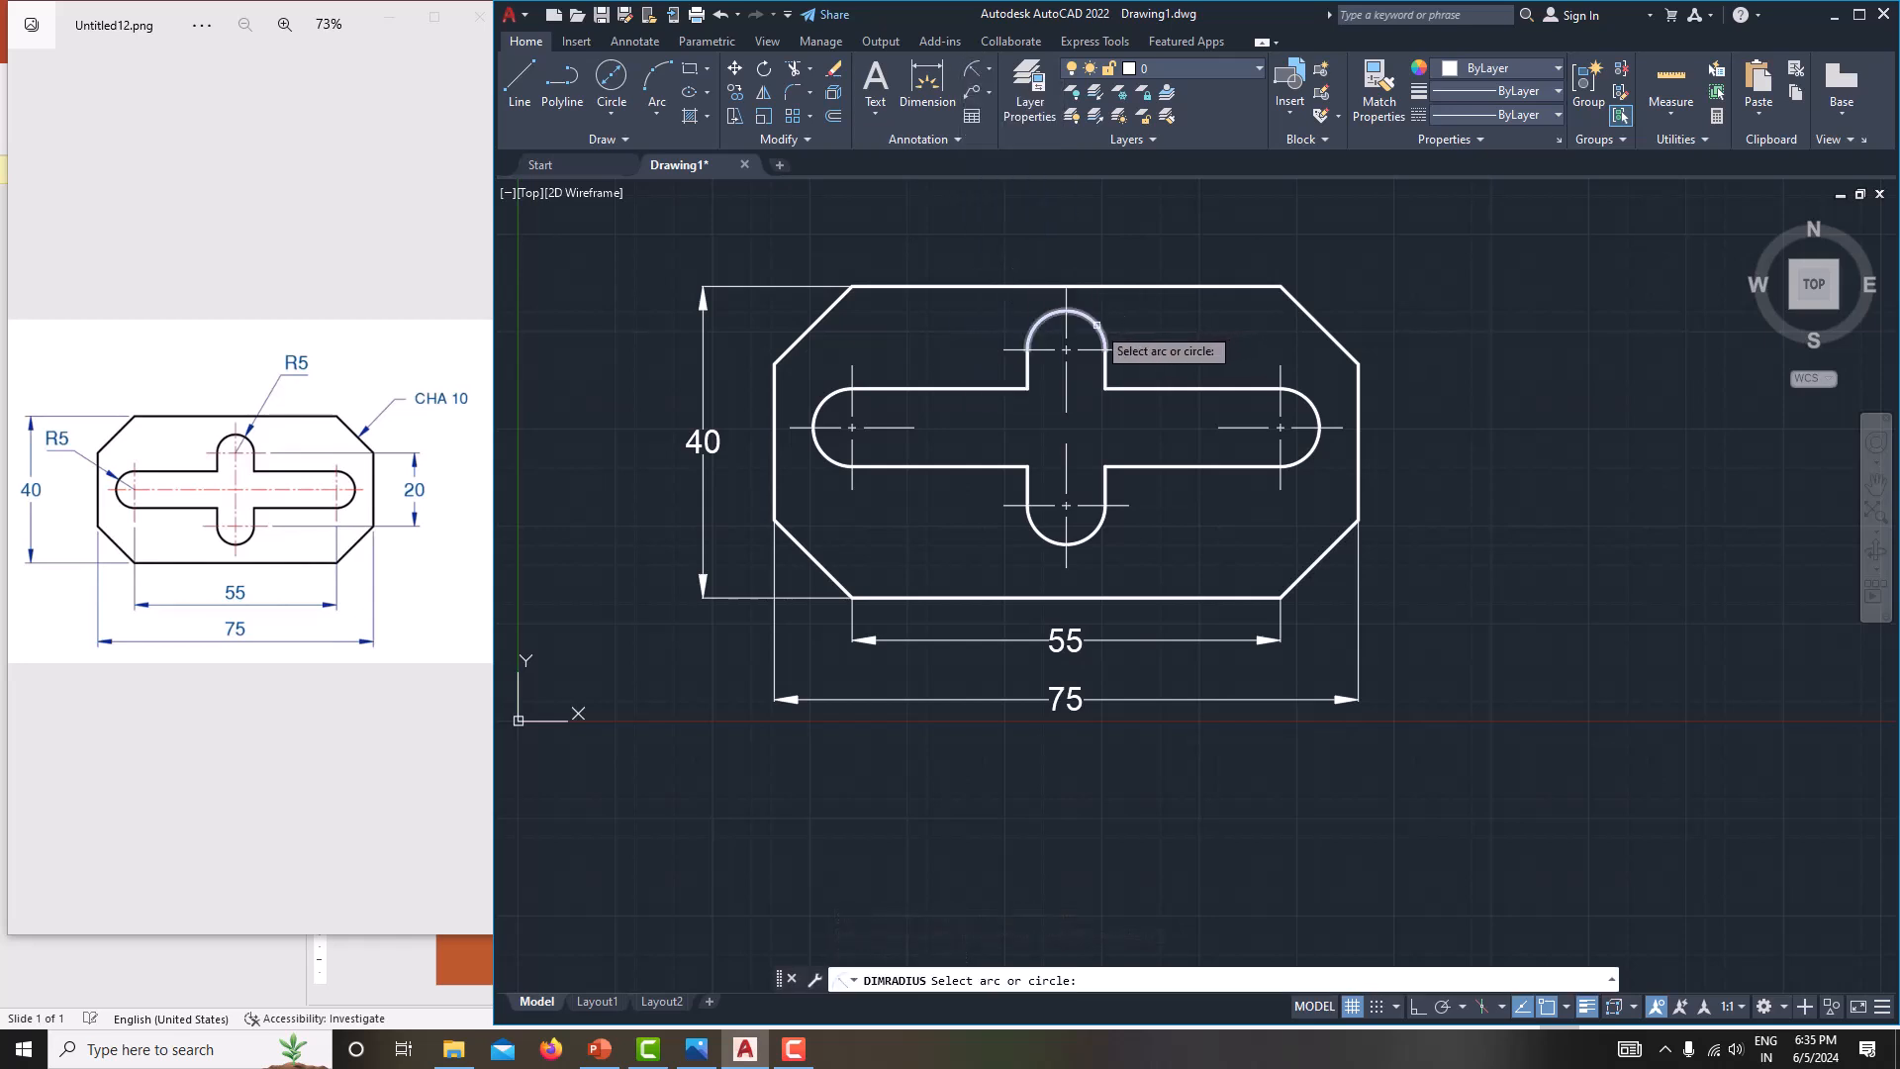
{"action": "left_click", "coordinate": [1096, 325]}
{"action": "left_click", "coordinate": [1156, 242]}
{"action": "middle_click_drag", "start_coordinate": [1136, 401], "coordinate": [1130, 480]}
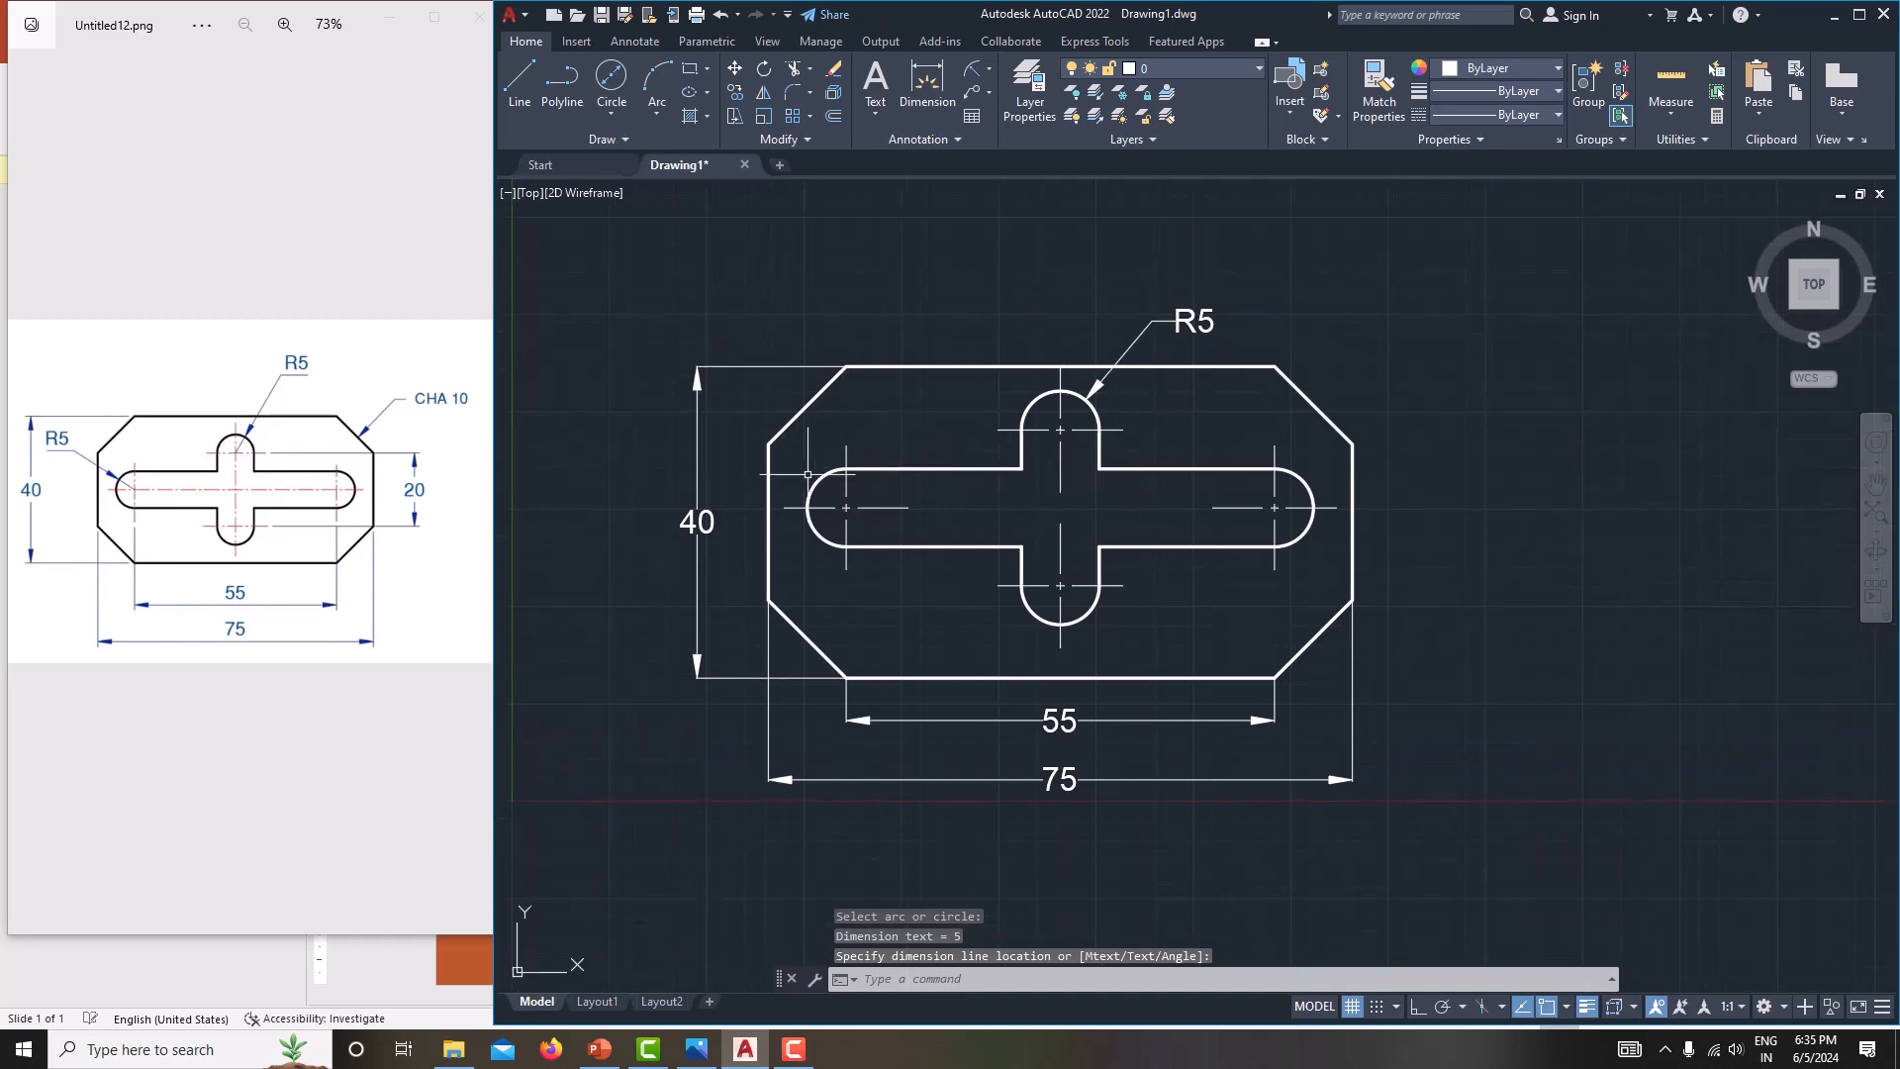
- Add a radius dimension to the slot's left end arc, placing its text above the plate's upper-left chamfer
{"action": "left_click", "coordinate": [971, 70]}
{"action": "left_click", "coordinate": [815, 489]}
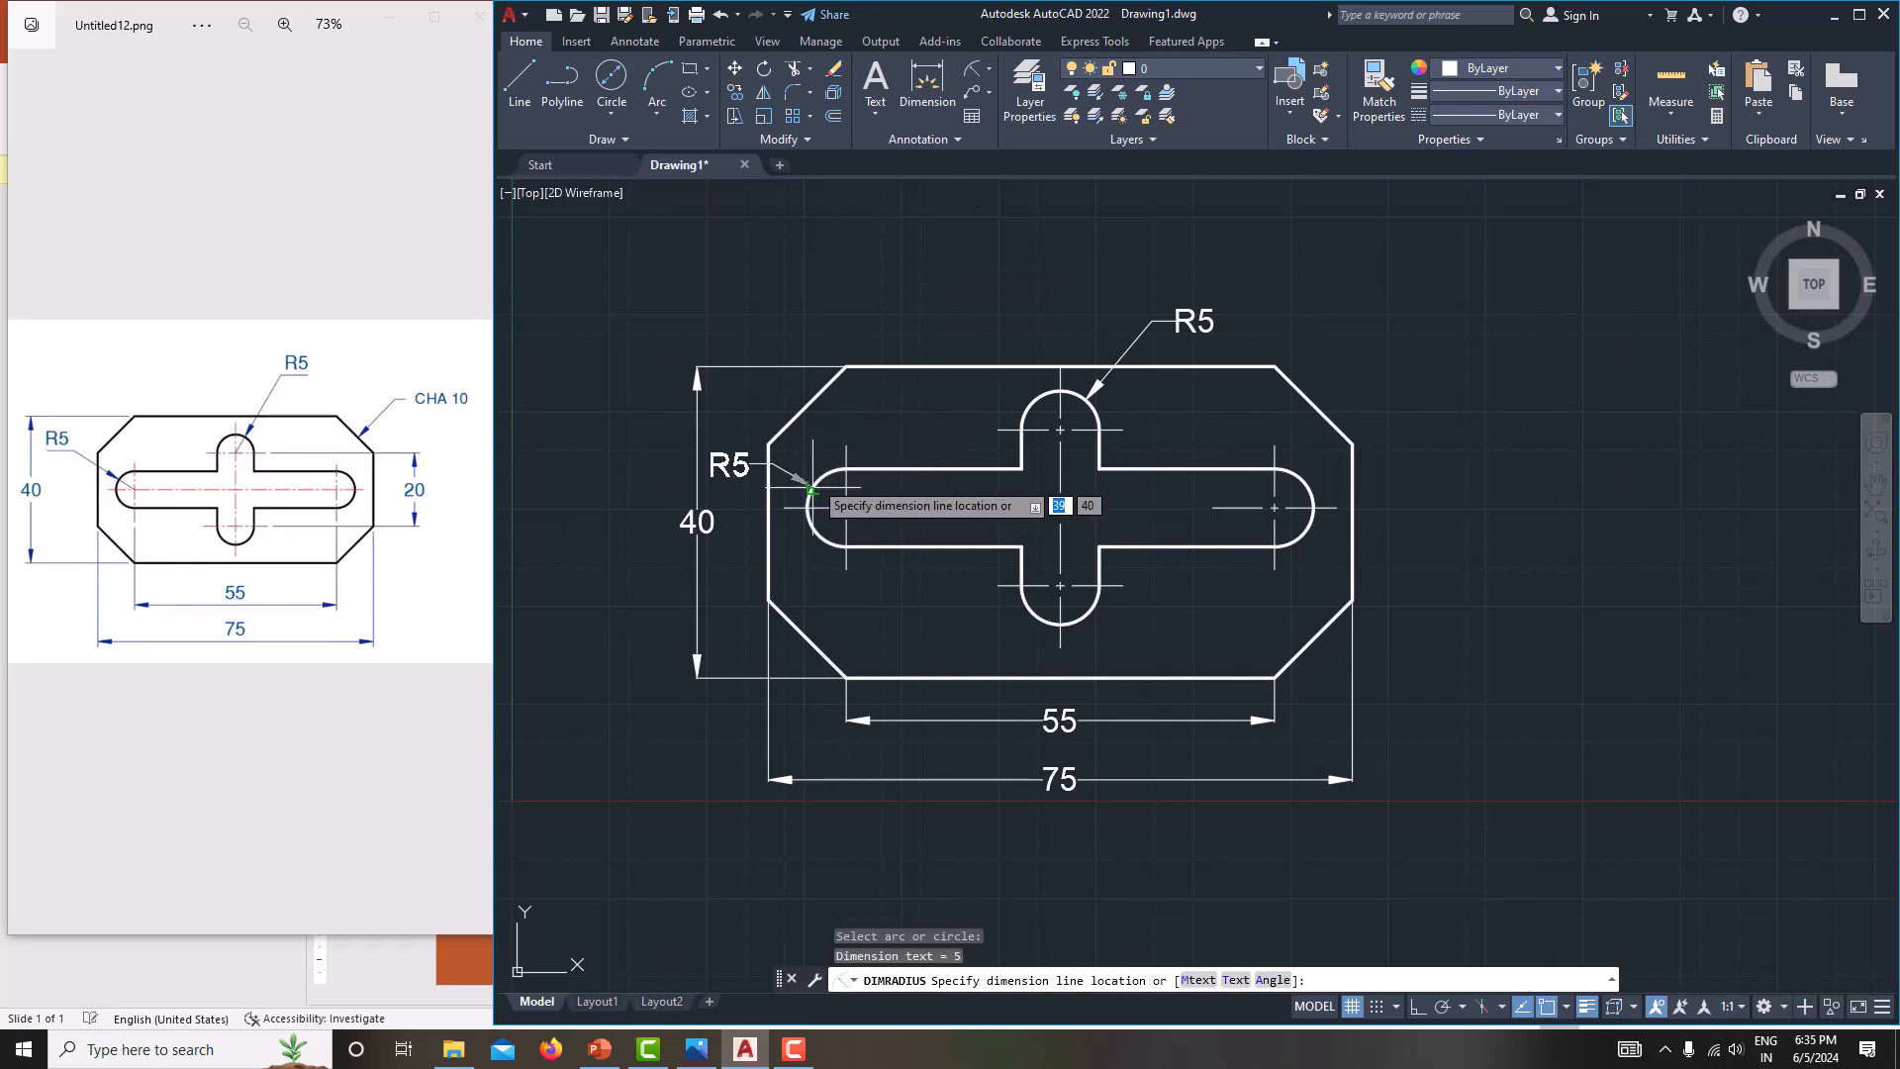
{"action": "left_click", "coordinate": [782, 335]}
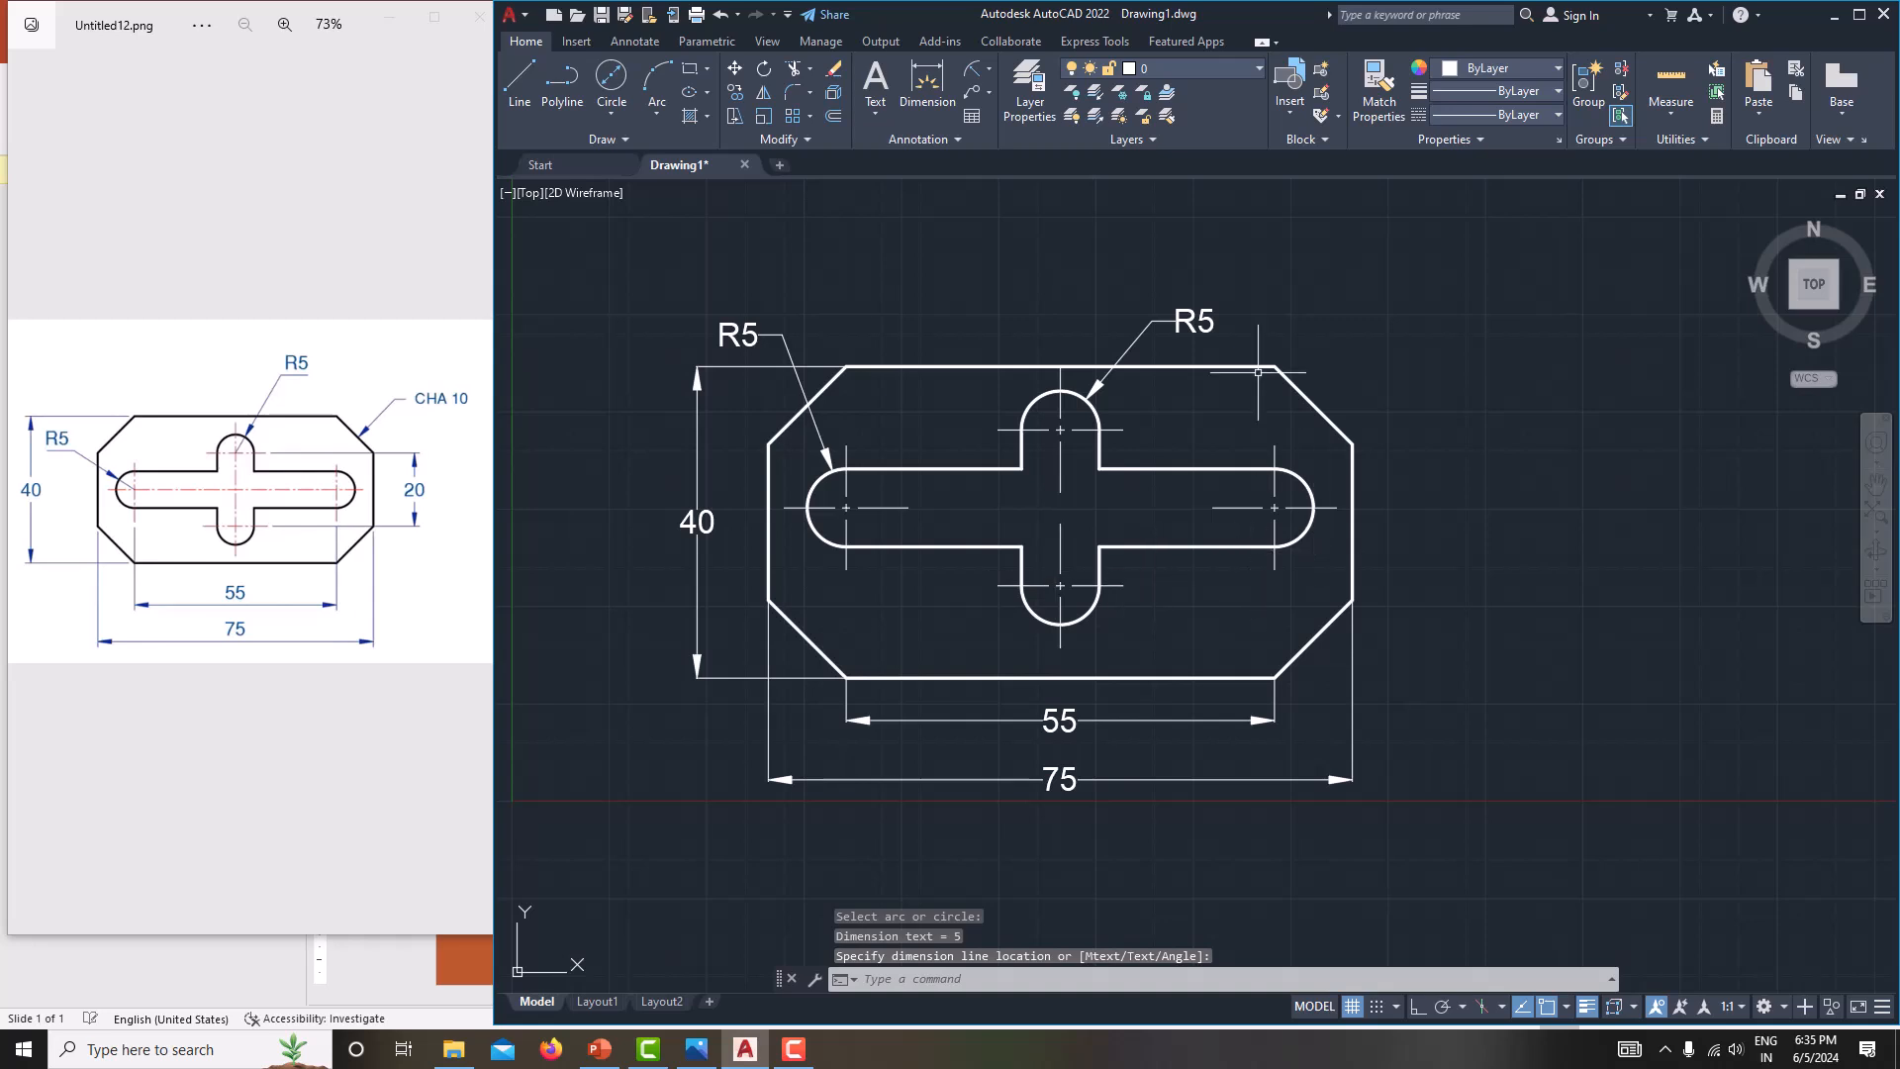
- Dimension the length of the plate's right vertical edge between the chamfers, placing the dimension outside the plate
{"action": "left_click", "coordinate": [988, 68]}
{"action": "left_click", "coordinate": [990, 100]}
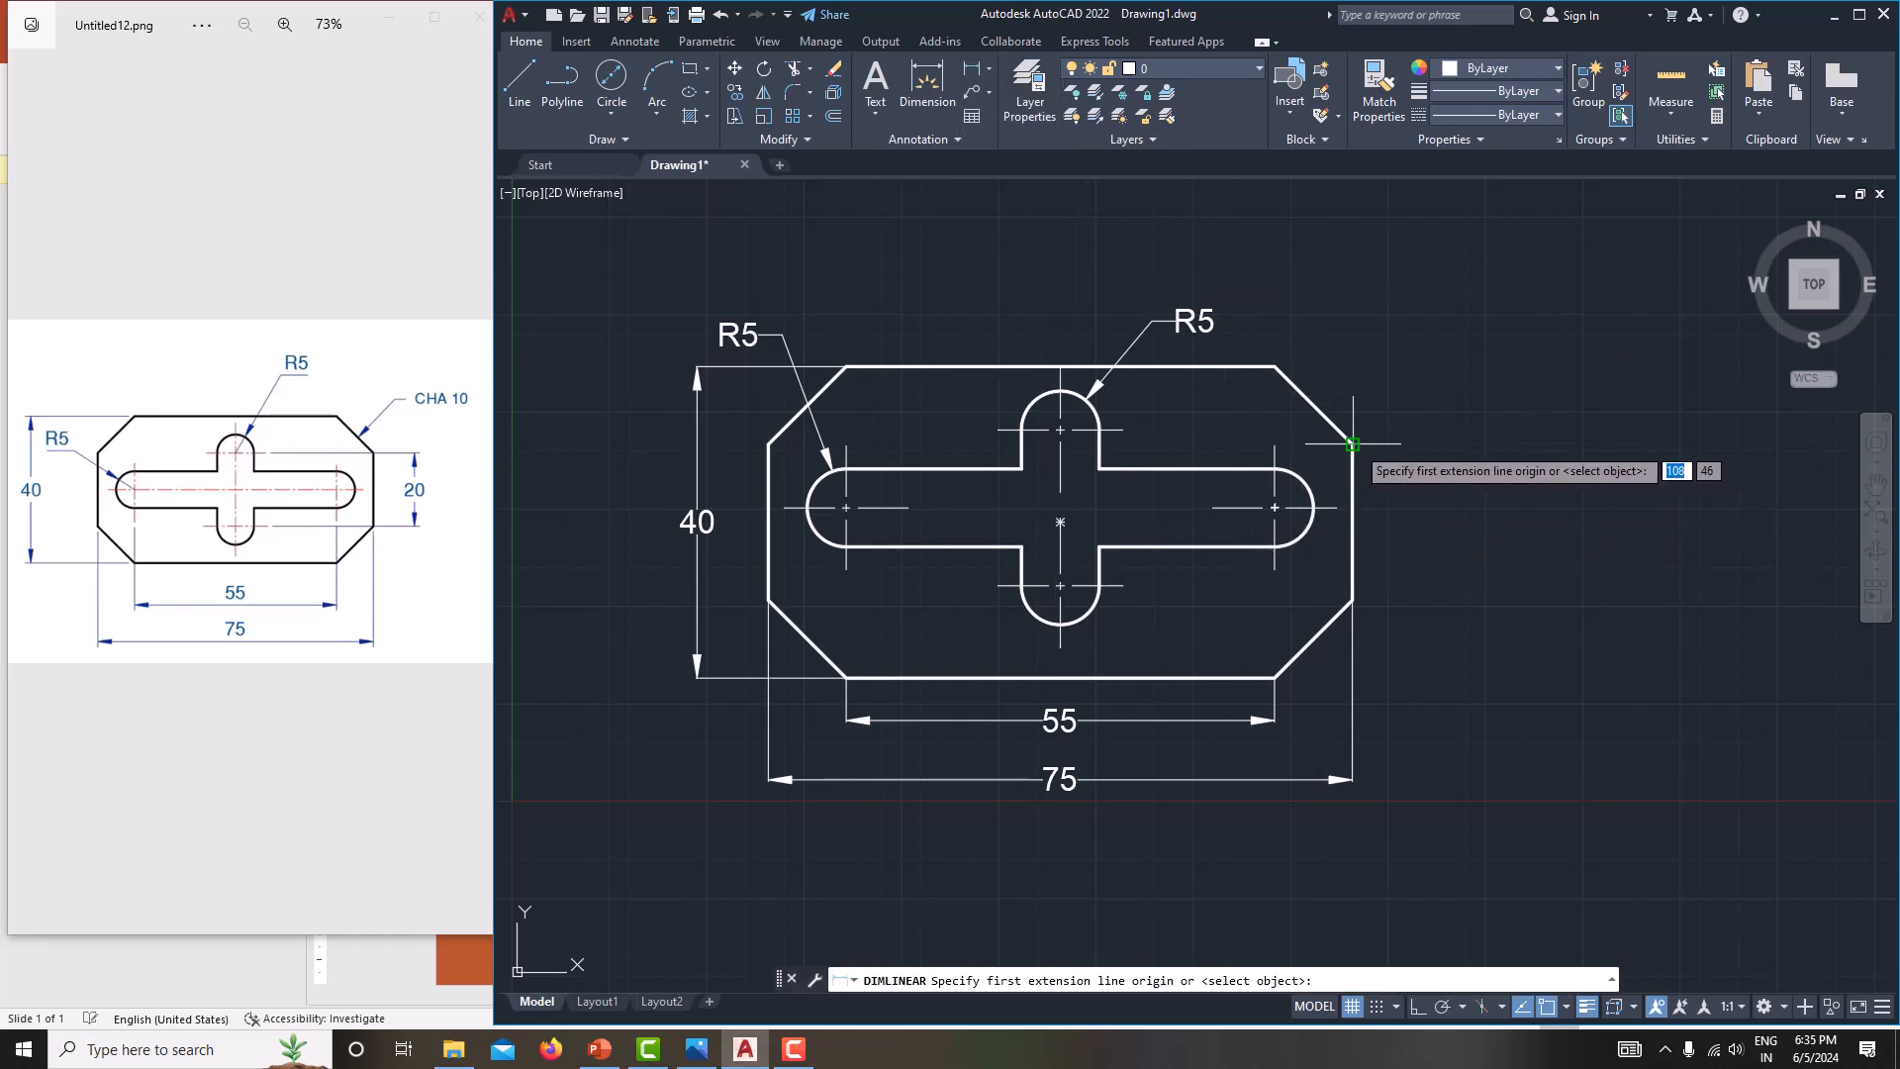
{"action": "left_click", "coordinate": [1352, 444]}
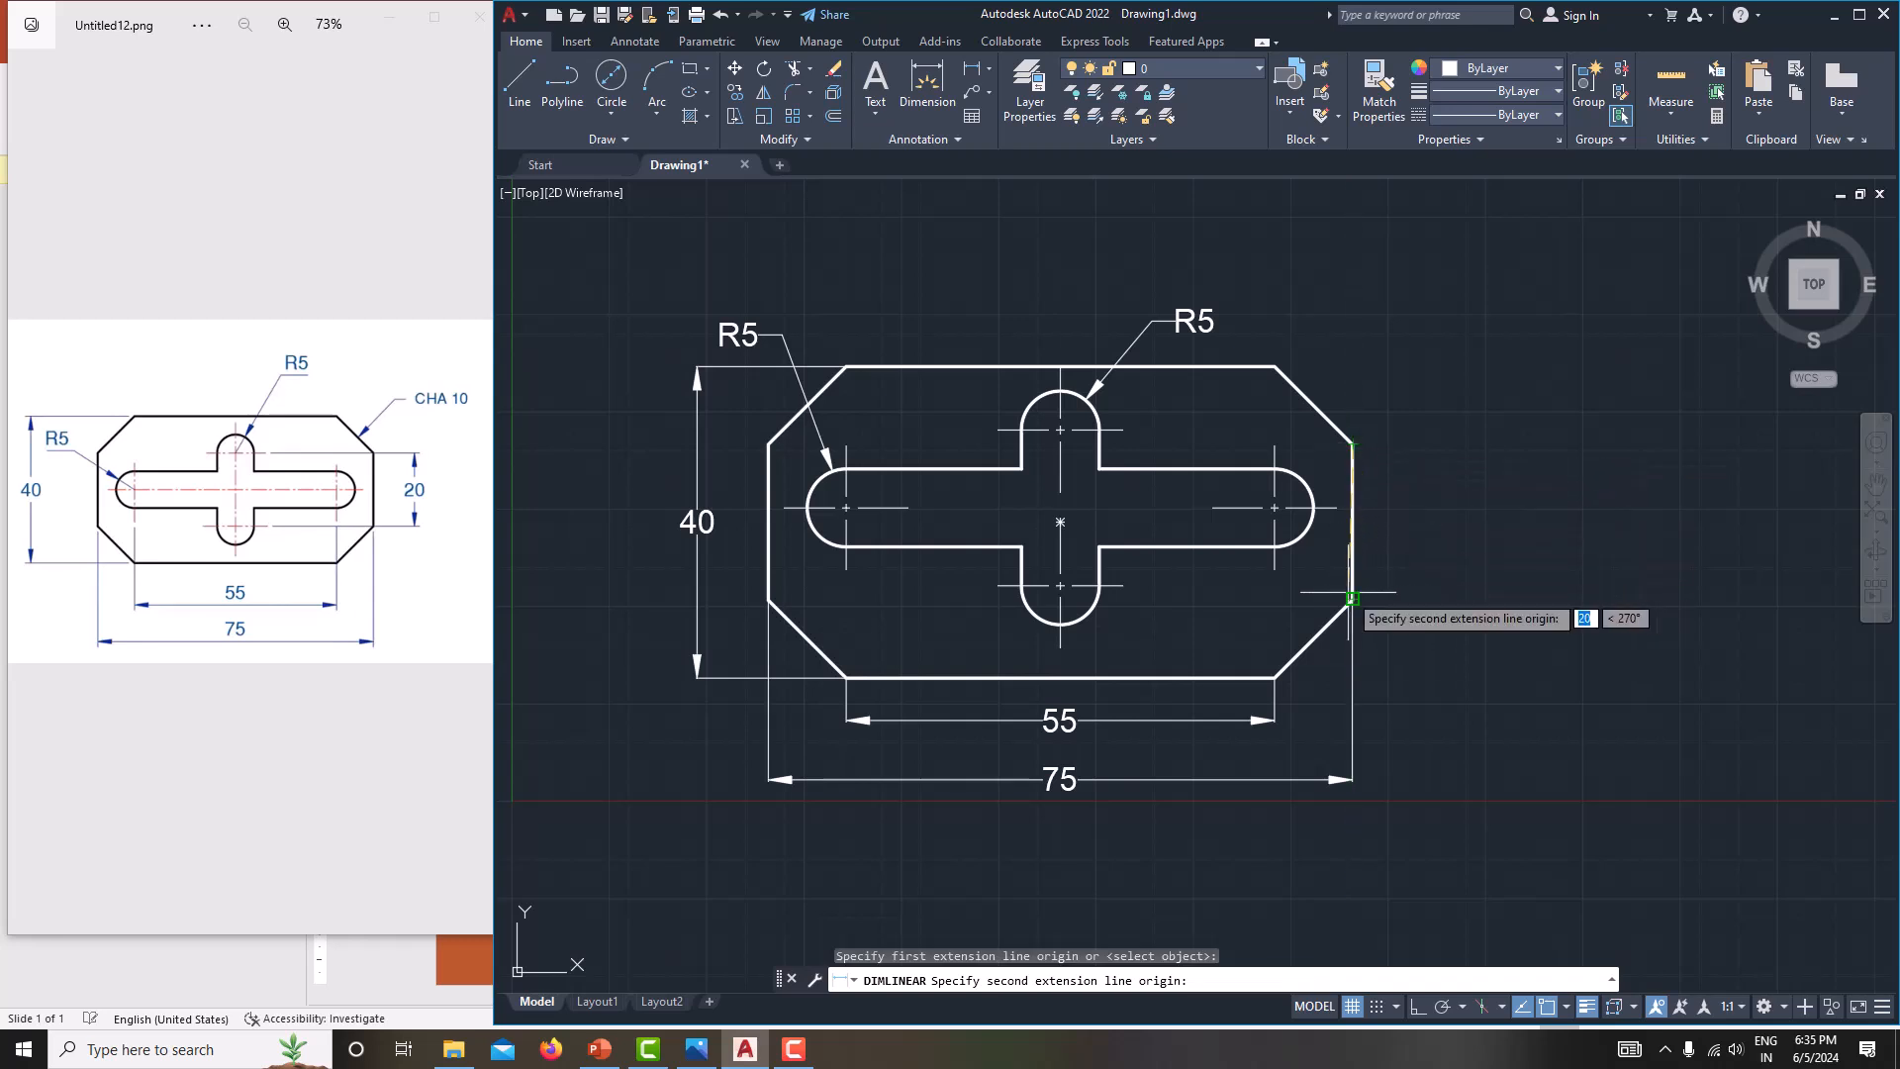
{"action": "left_click", "coordinate": [1351, 601]}
{"action": "left_click", "coordinate": [1433, 594]}
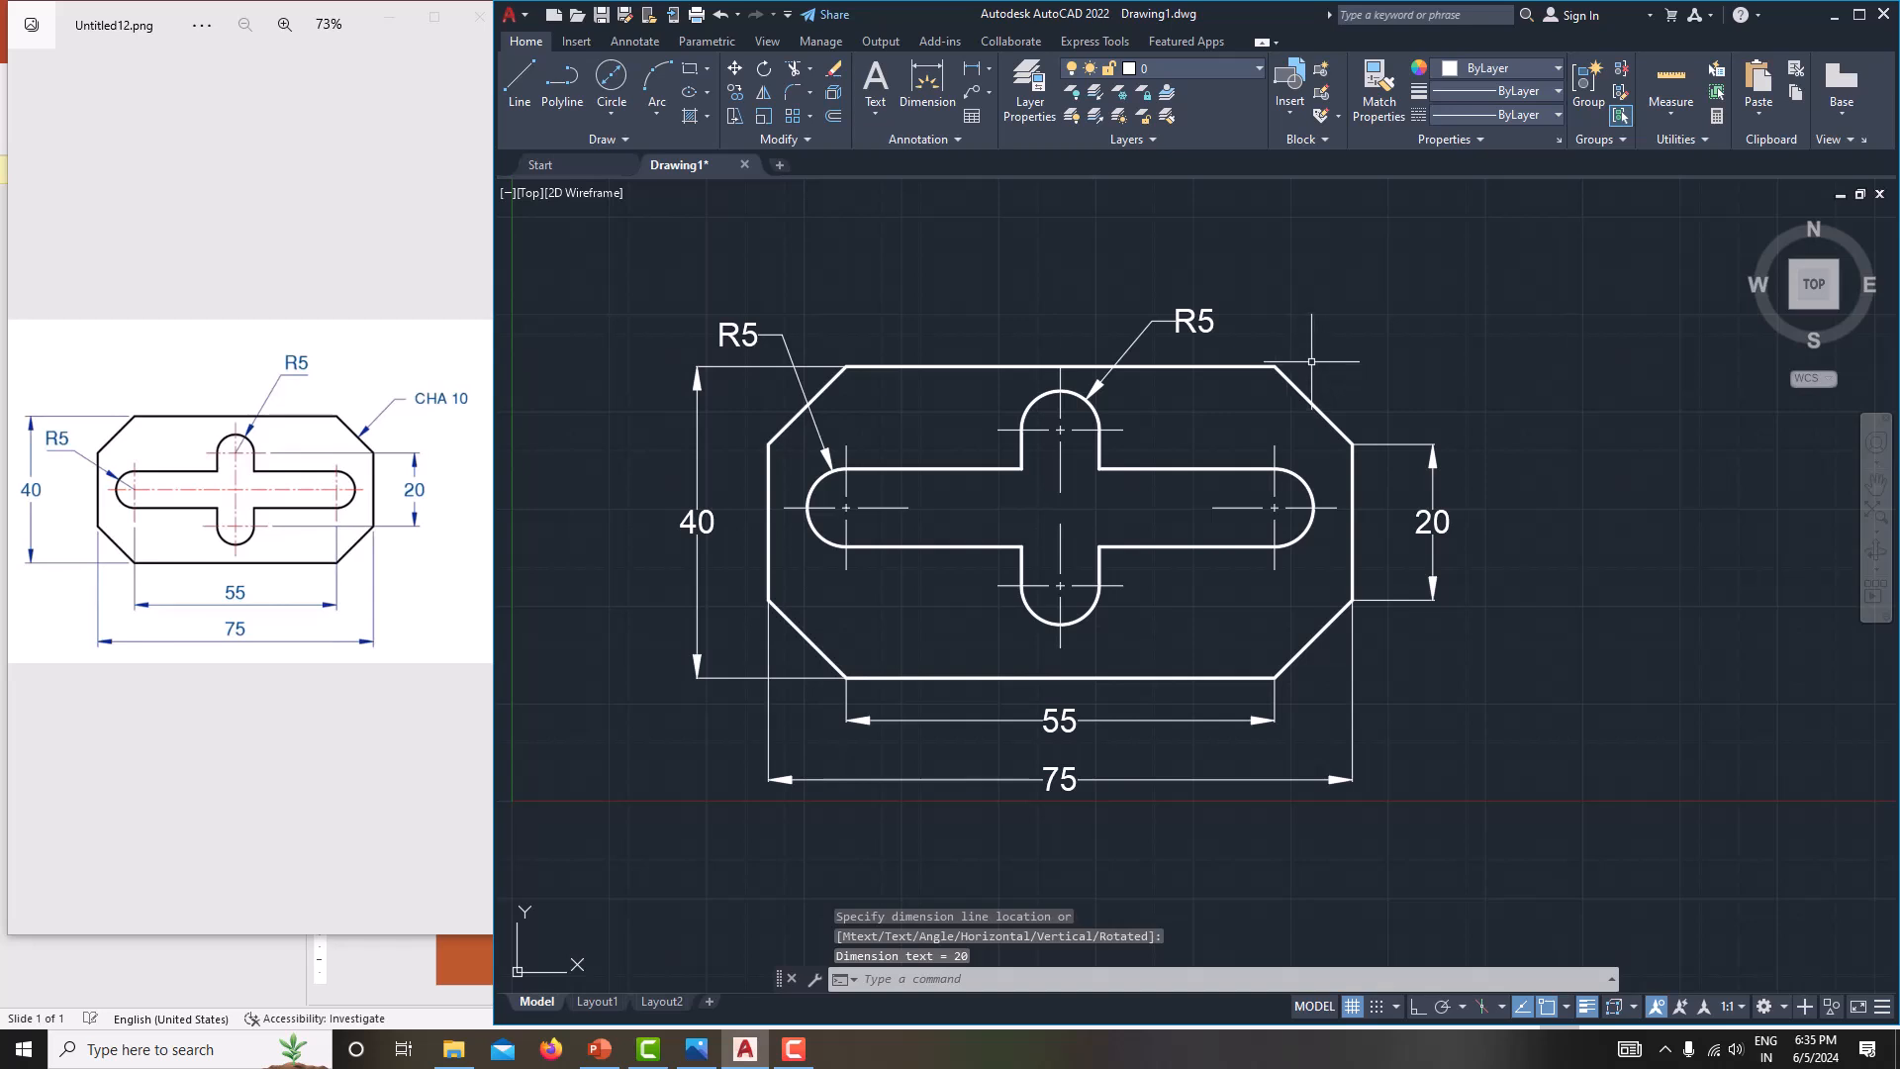
- Add a multileader pointing to the plate's upper-right chamfer with the text "CHA 10"
{"action": "left_click", "coordinate": [971, 92]}
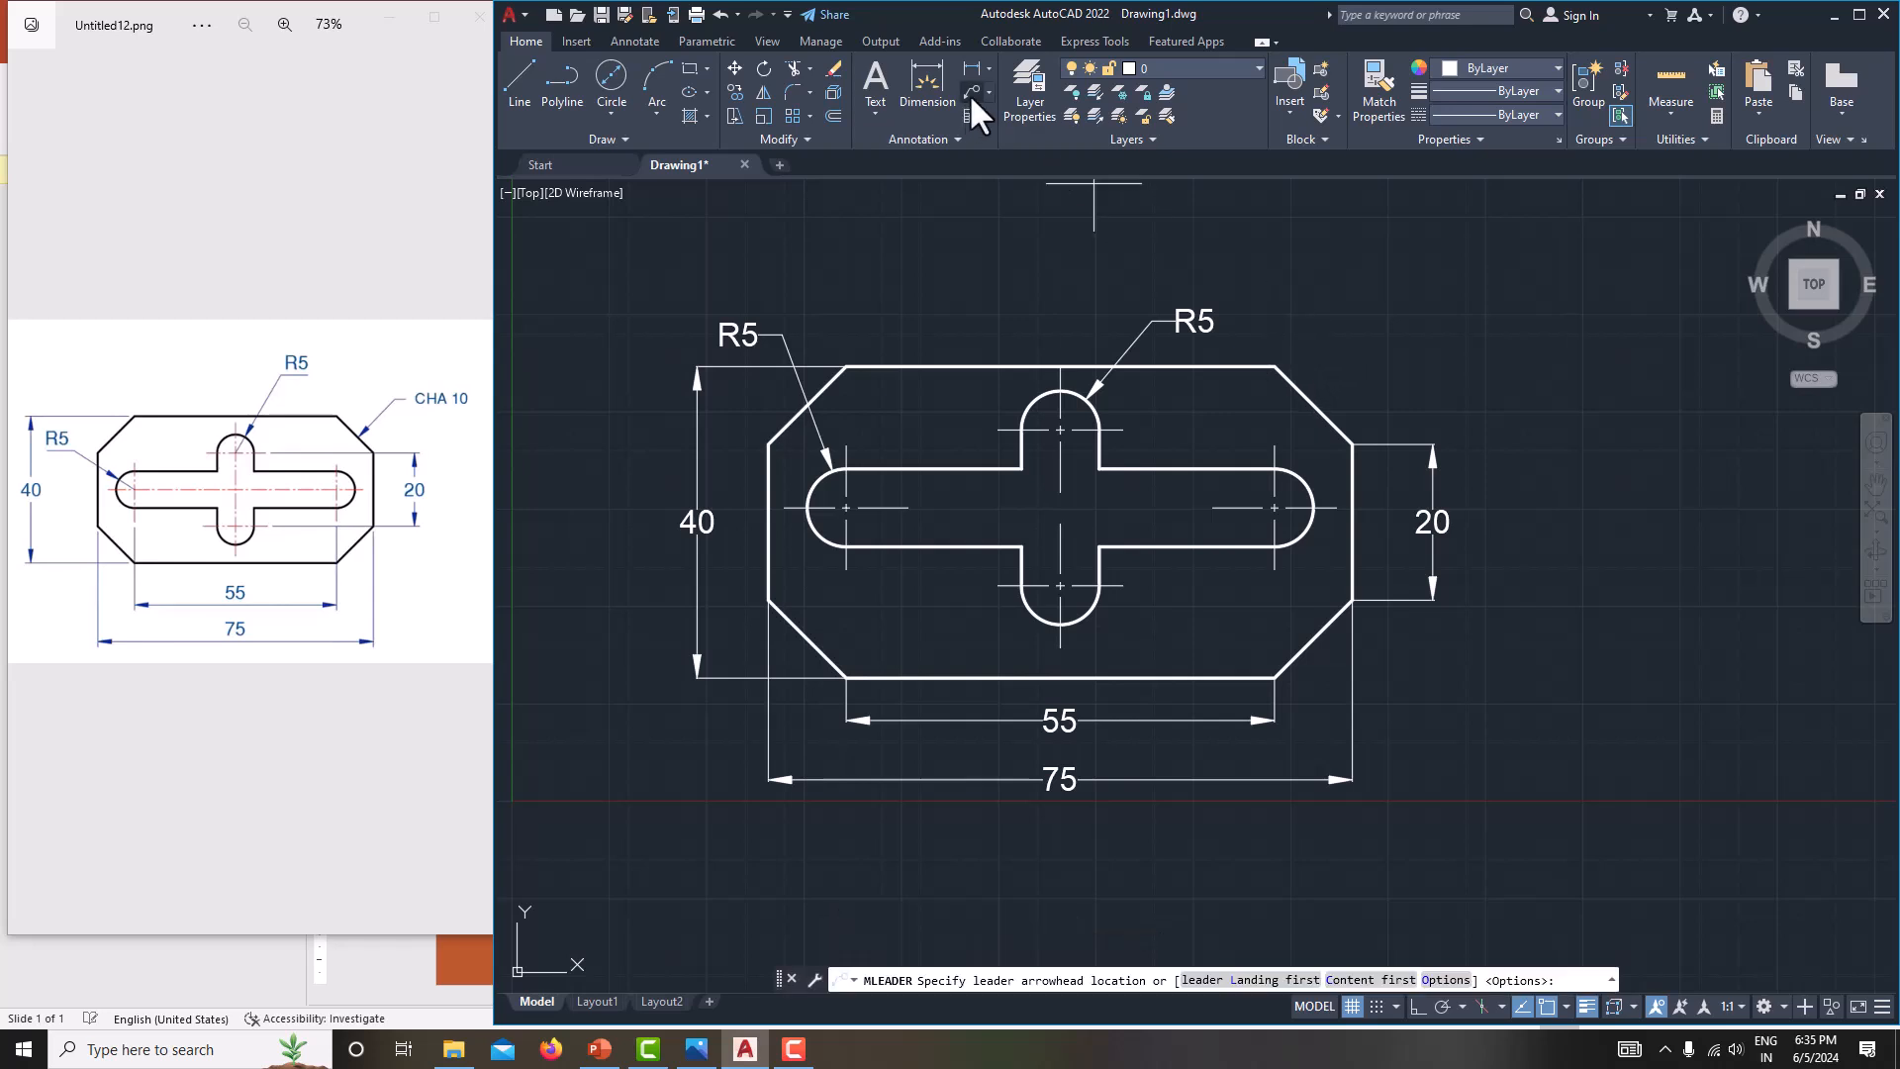
{"action": "left_click", "coordinate": [1311, 400]}
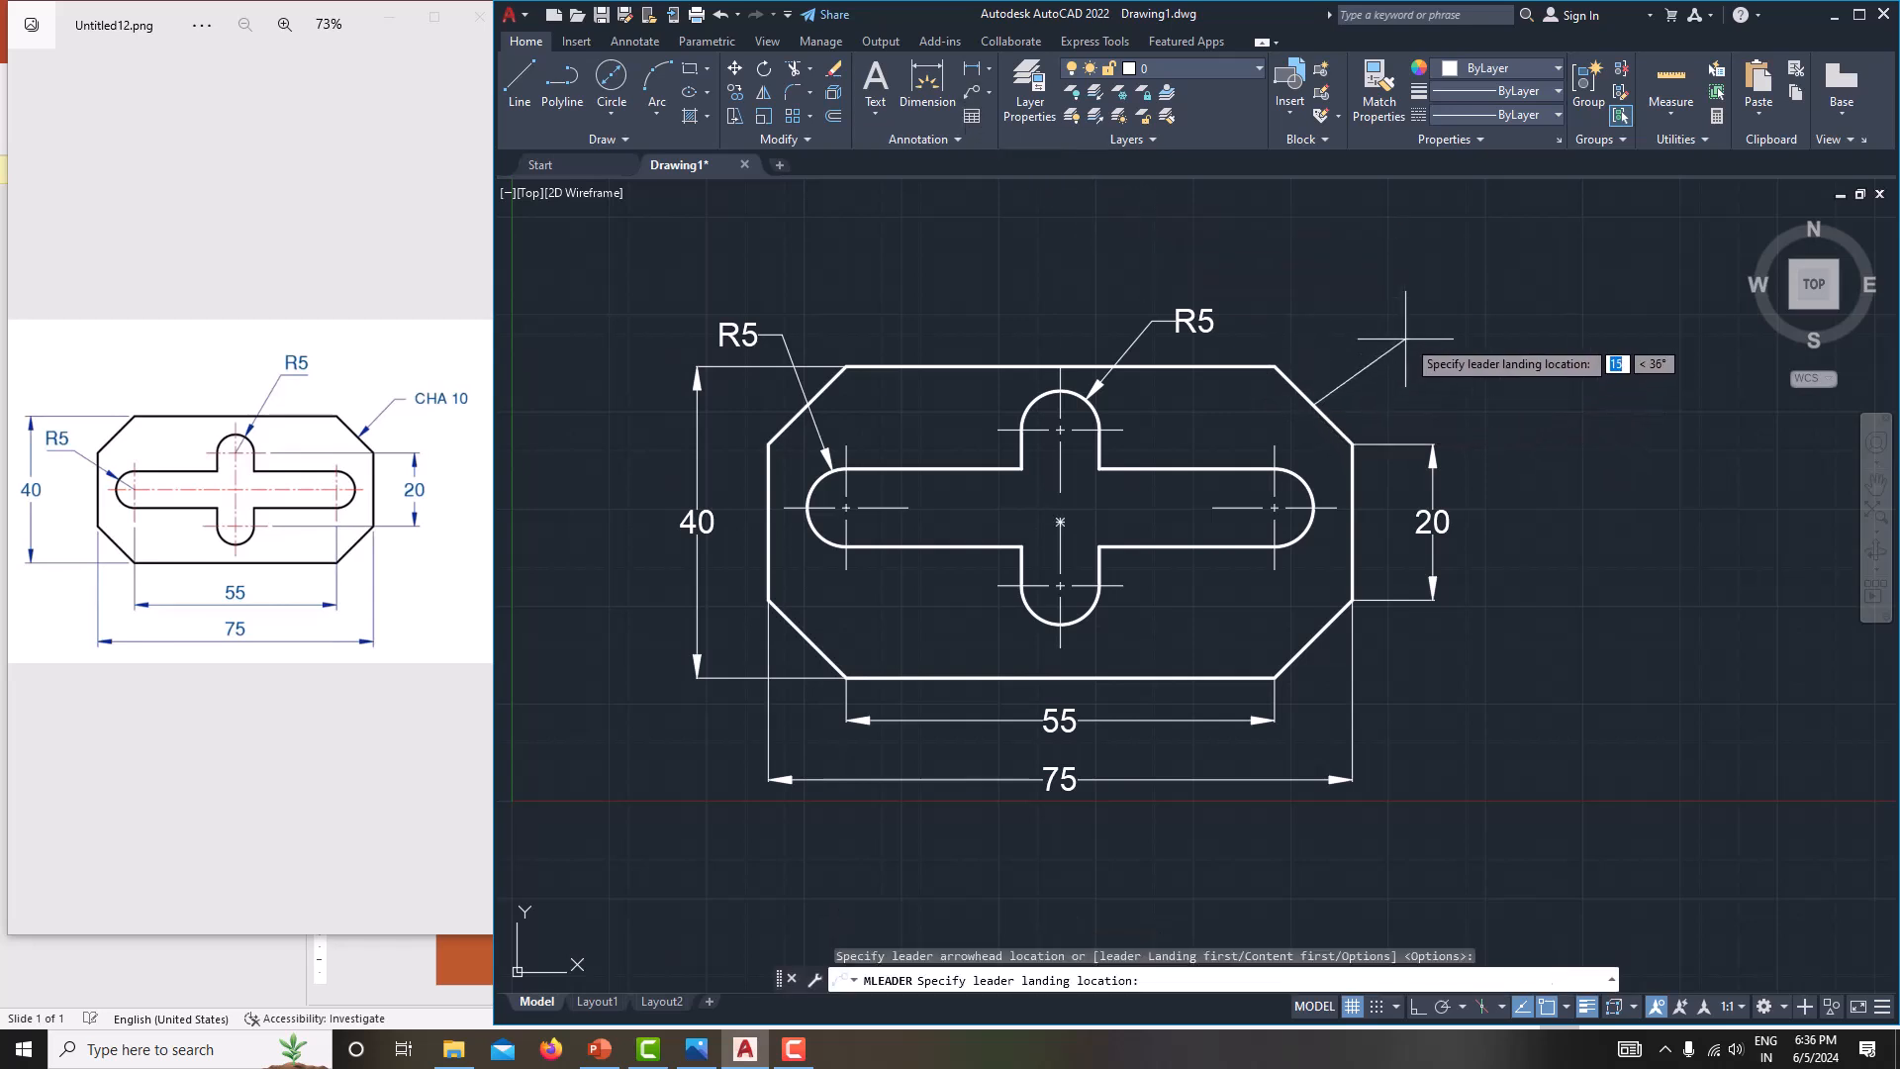
{"action": "left_click", "coordinate": [1397, 349]}
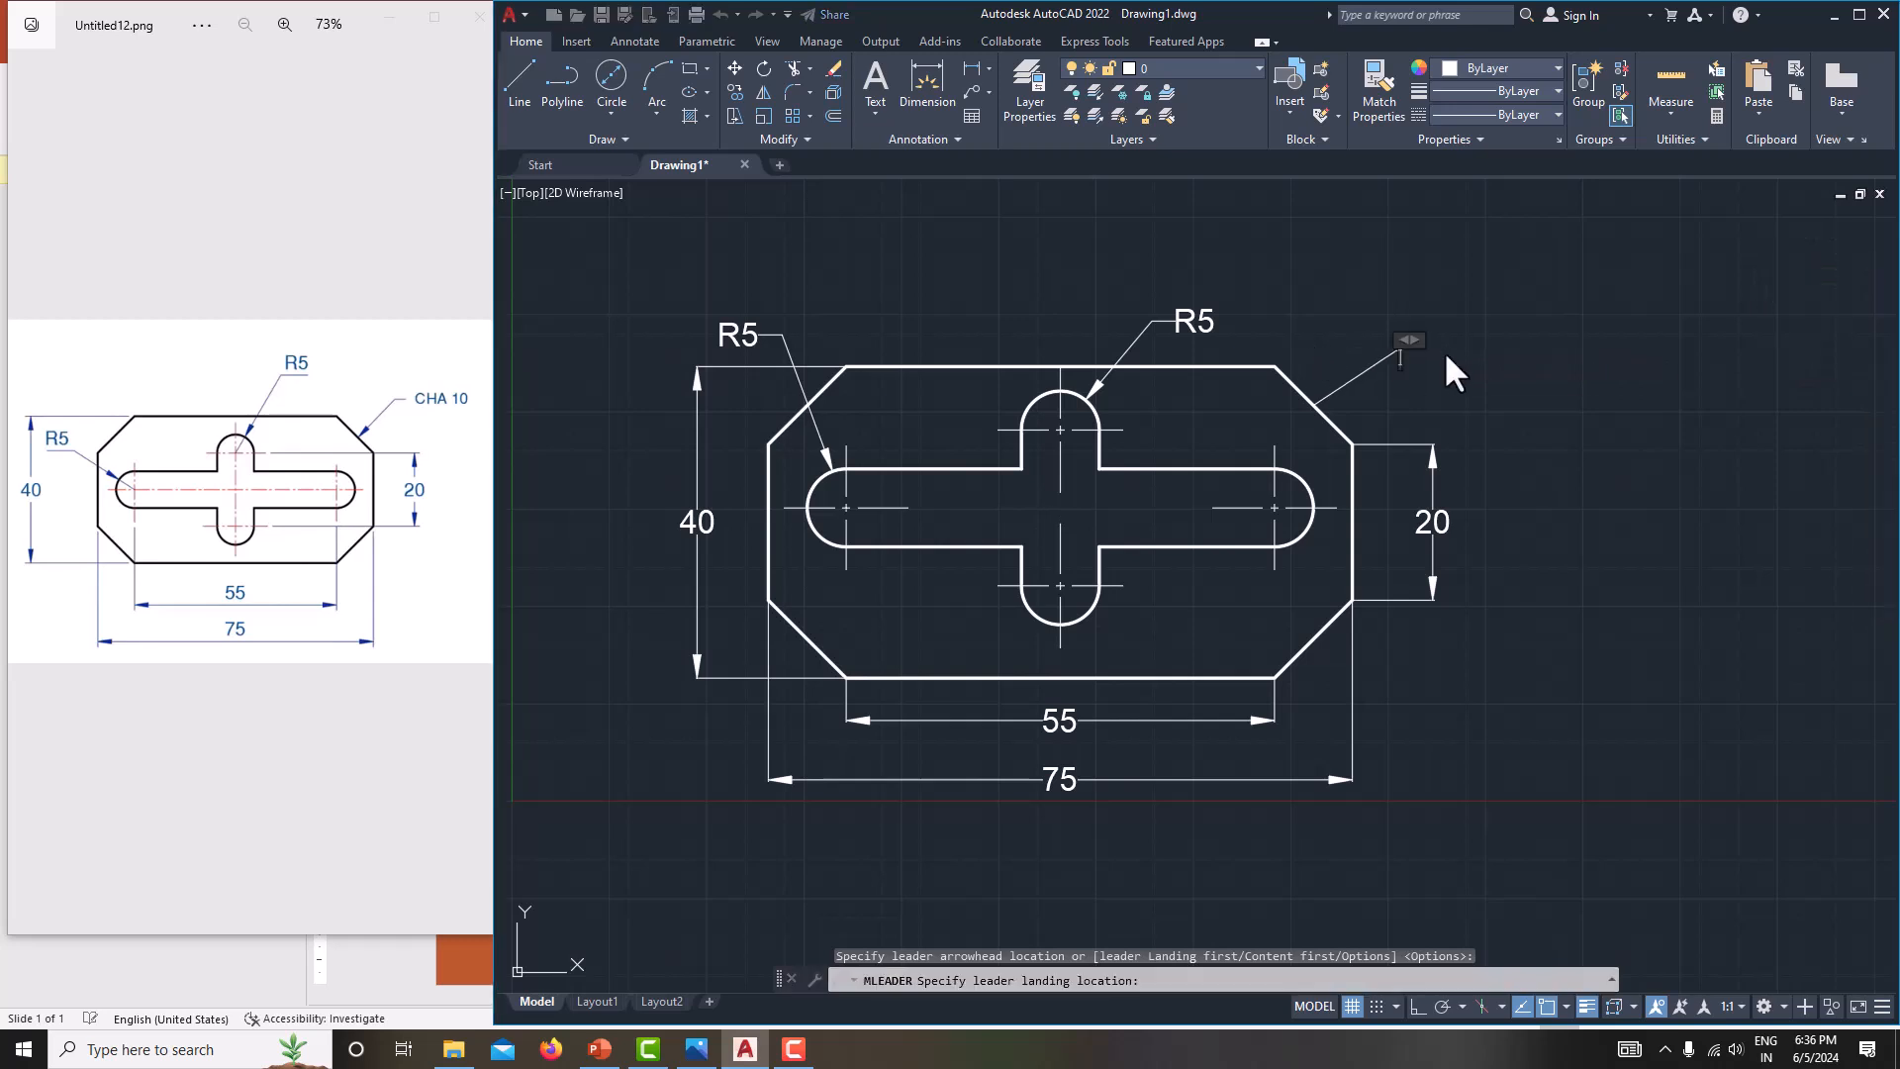
{"action": "scroll", "coordinate": [1410, 370], "scroll_direction": "up", "scroll_amount": 4}
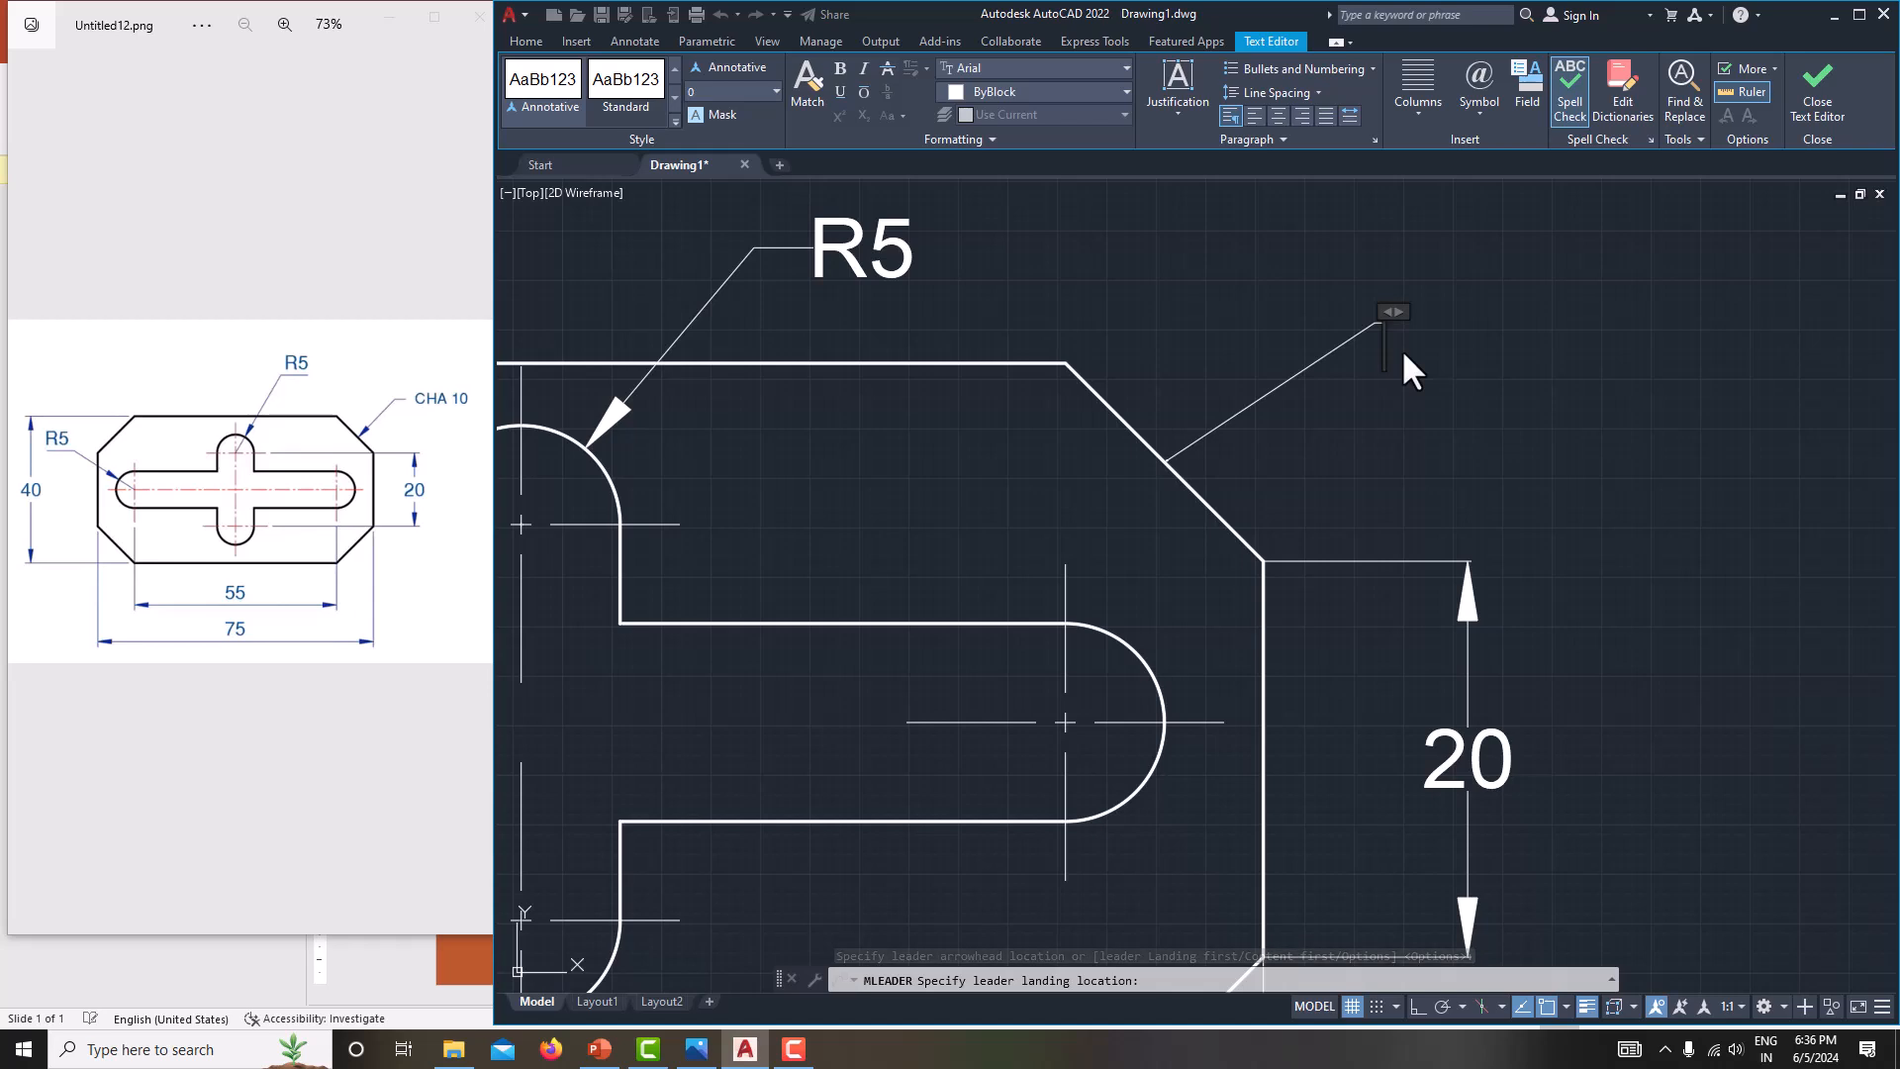
{"action": "type", "text": "CHA"}
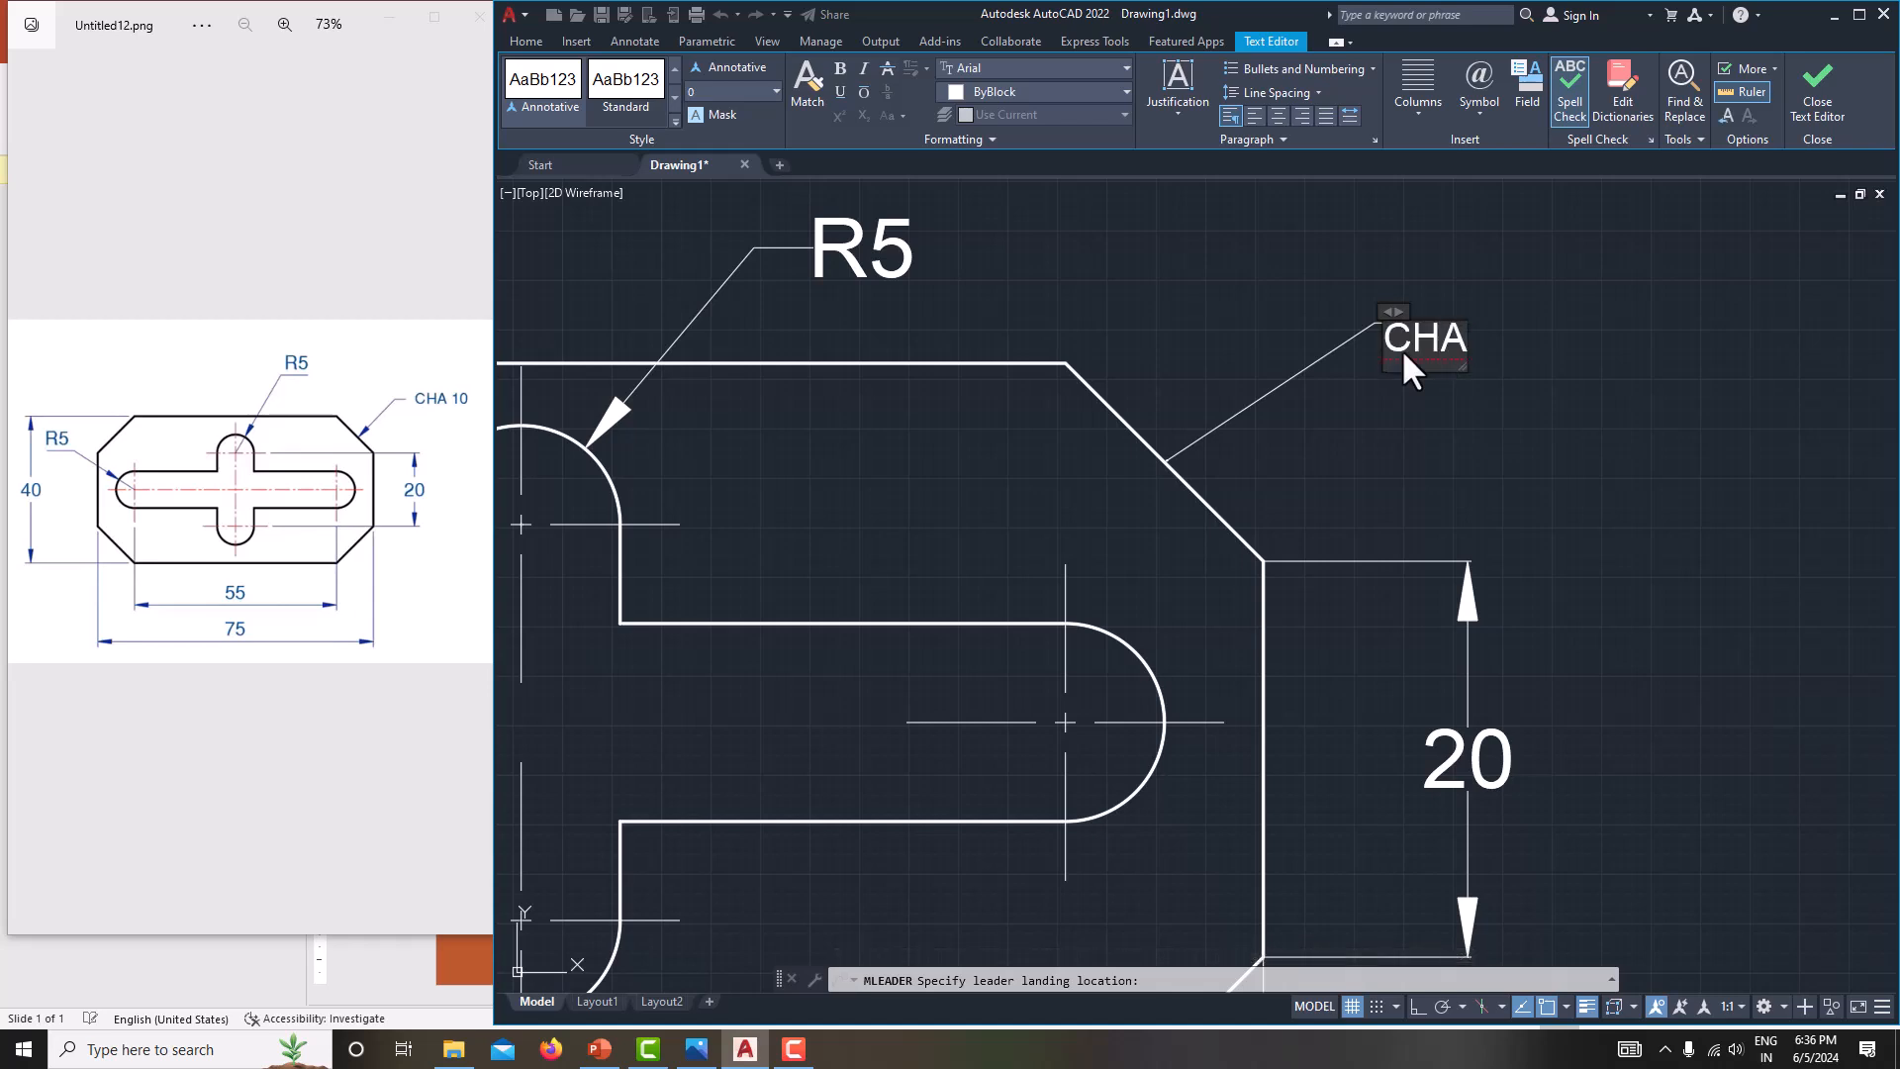
{"action": "type", "text": " 10"}
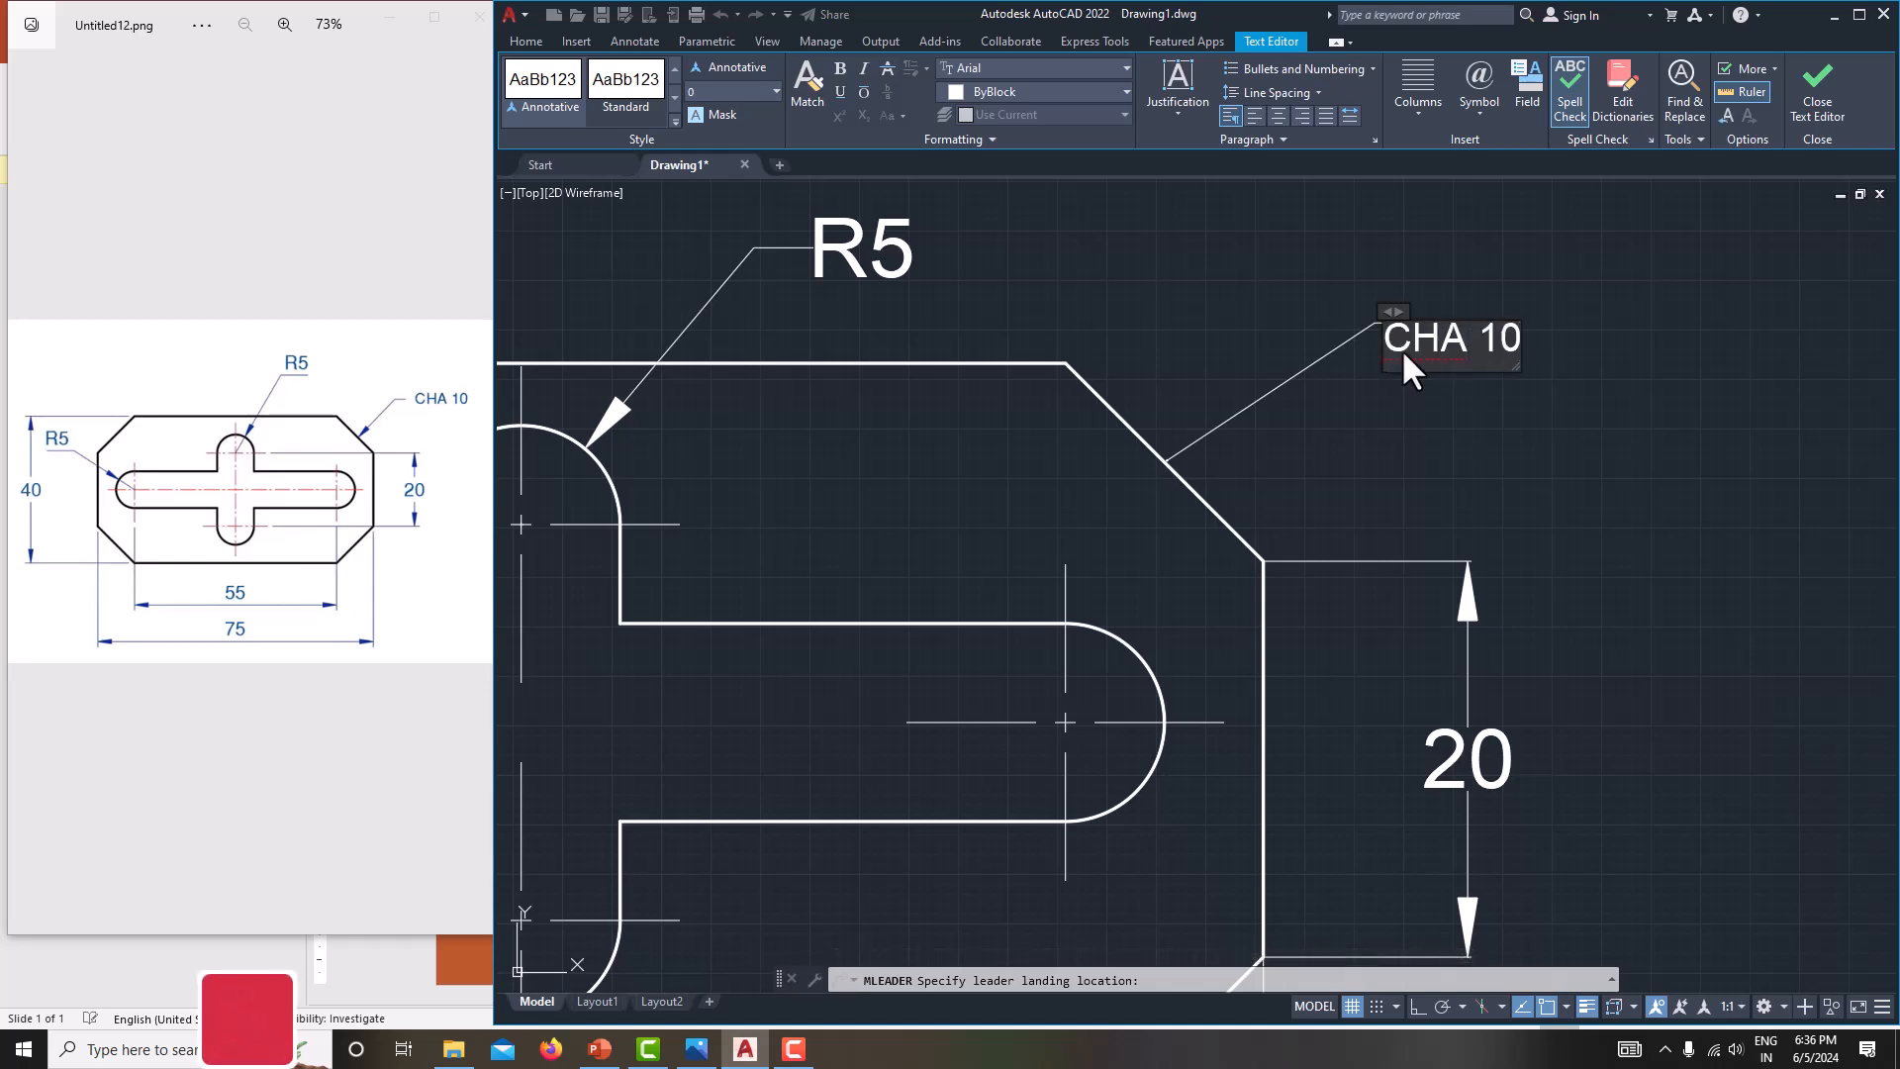
{"action": "left_click", "coordinate": [1421, 426]}
- Set the linetype scale of the CHA 10 multileader to 3 in its properties, then deselect it
{"action": "scroll", "coordinate": [1380, 338], "scroll_direction": "up", "scroll_amount": 4}
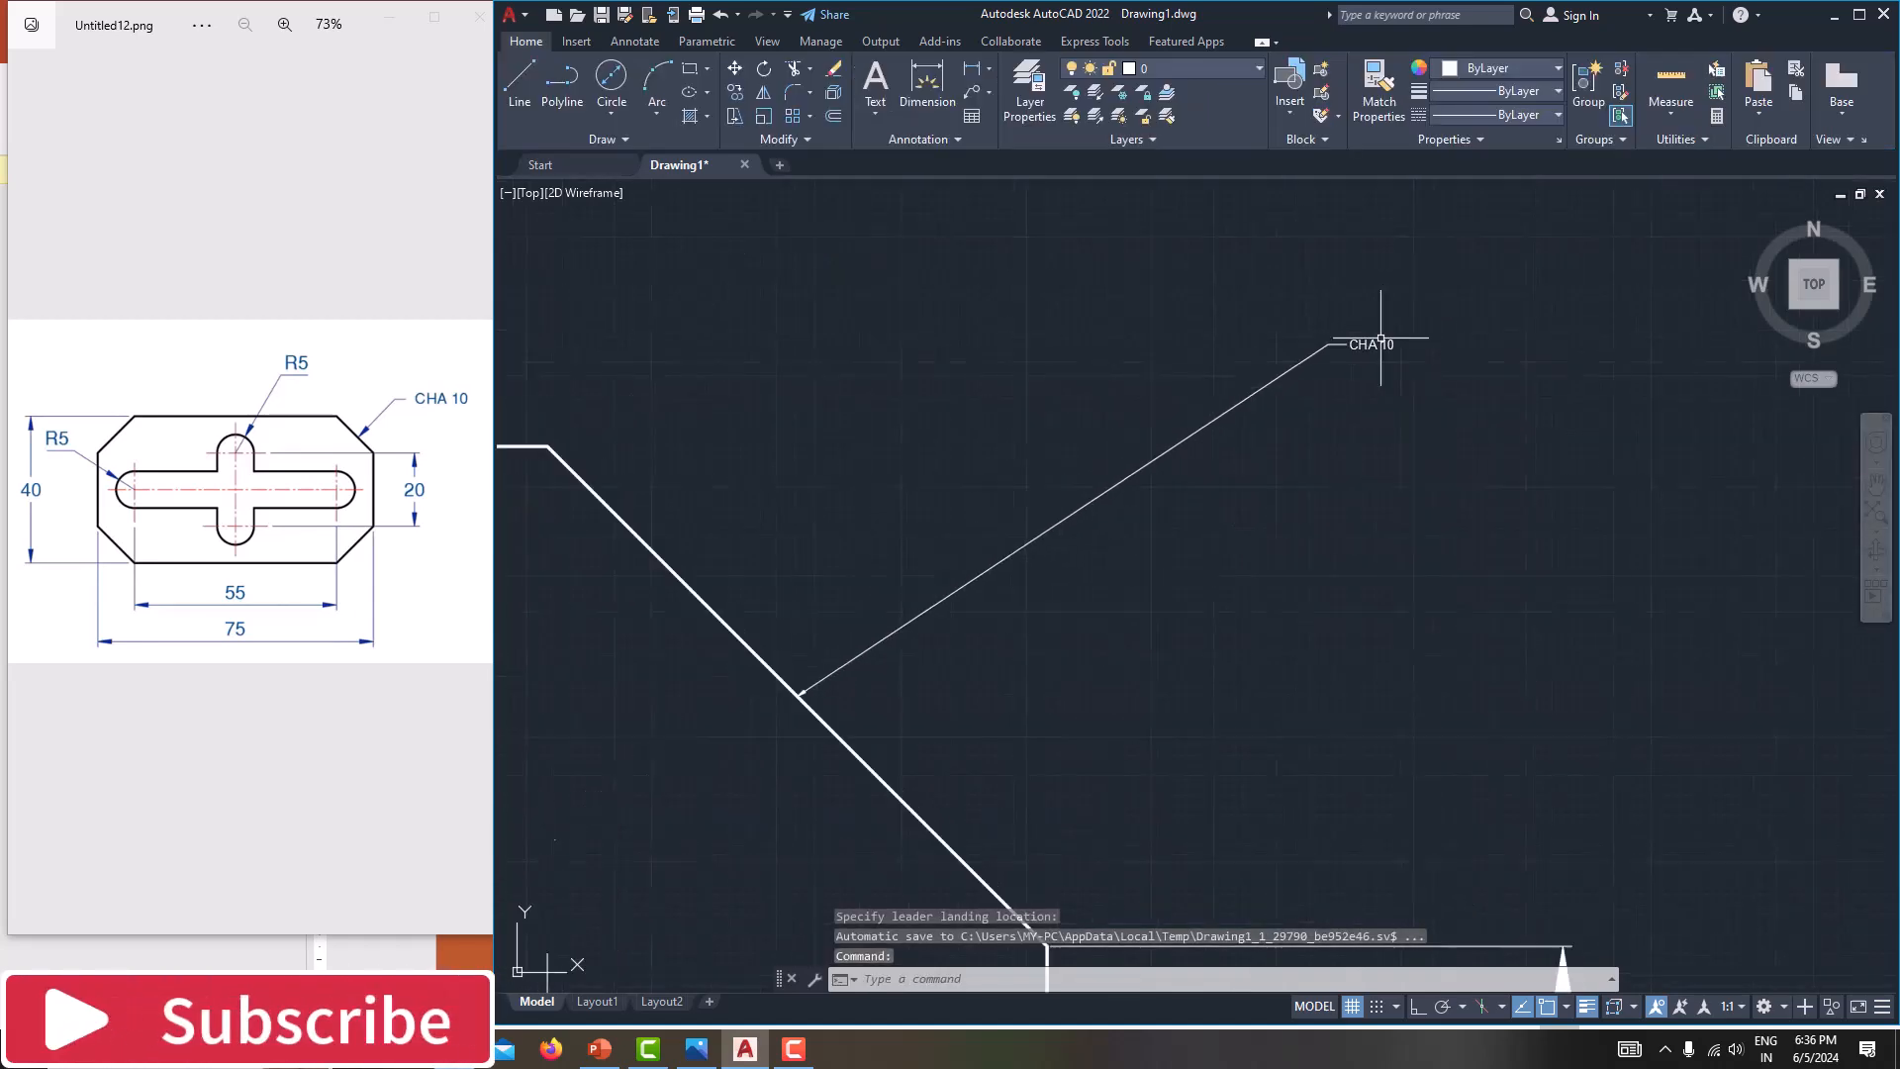
{"action": "left_click", "coordinate": [1323, 345]}
{"action": "right_click", "coordinate": [1323, 345]}
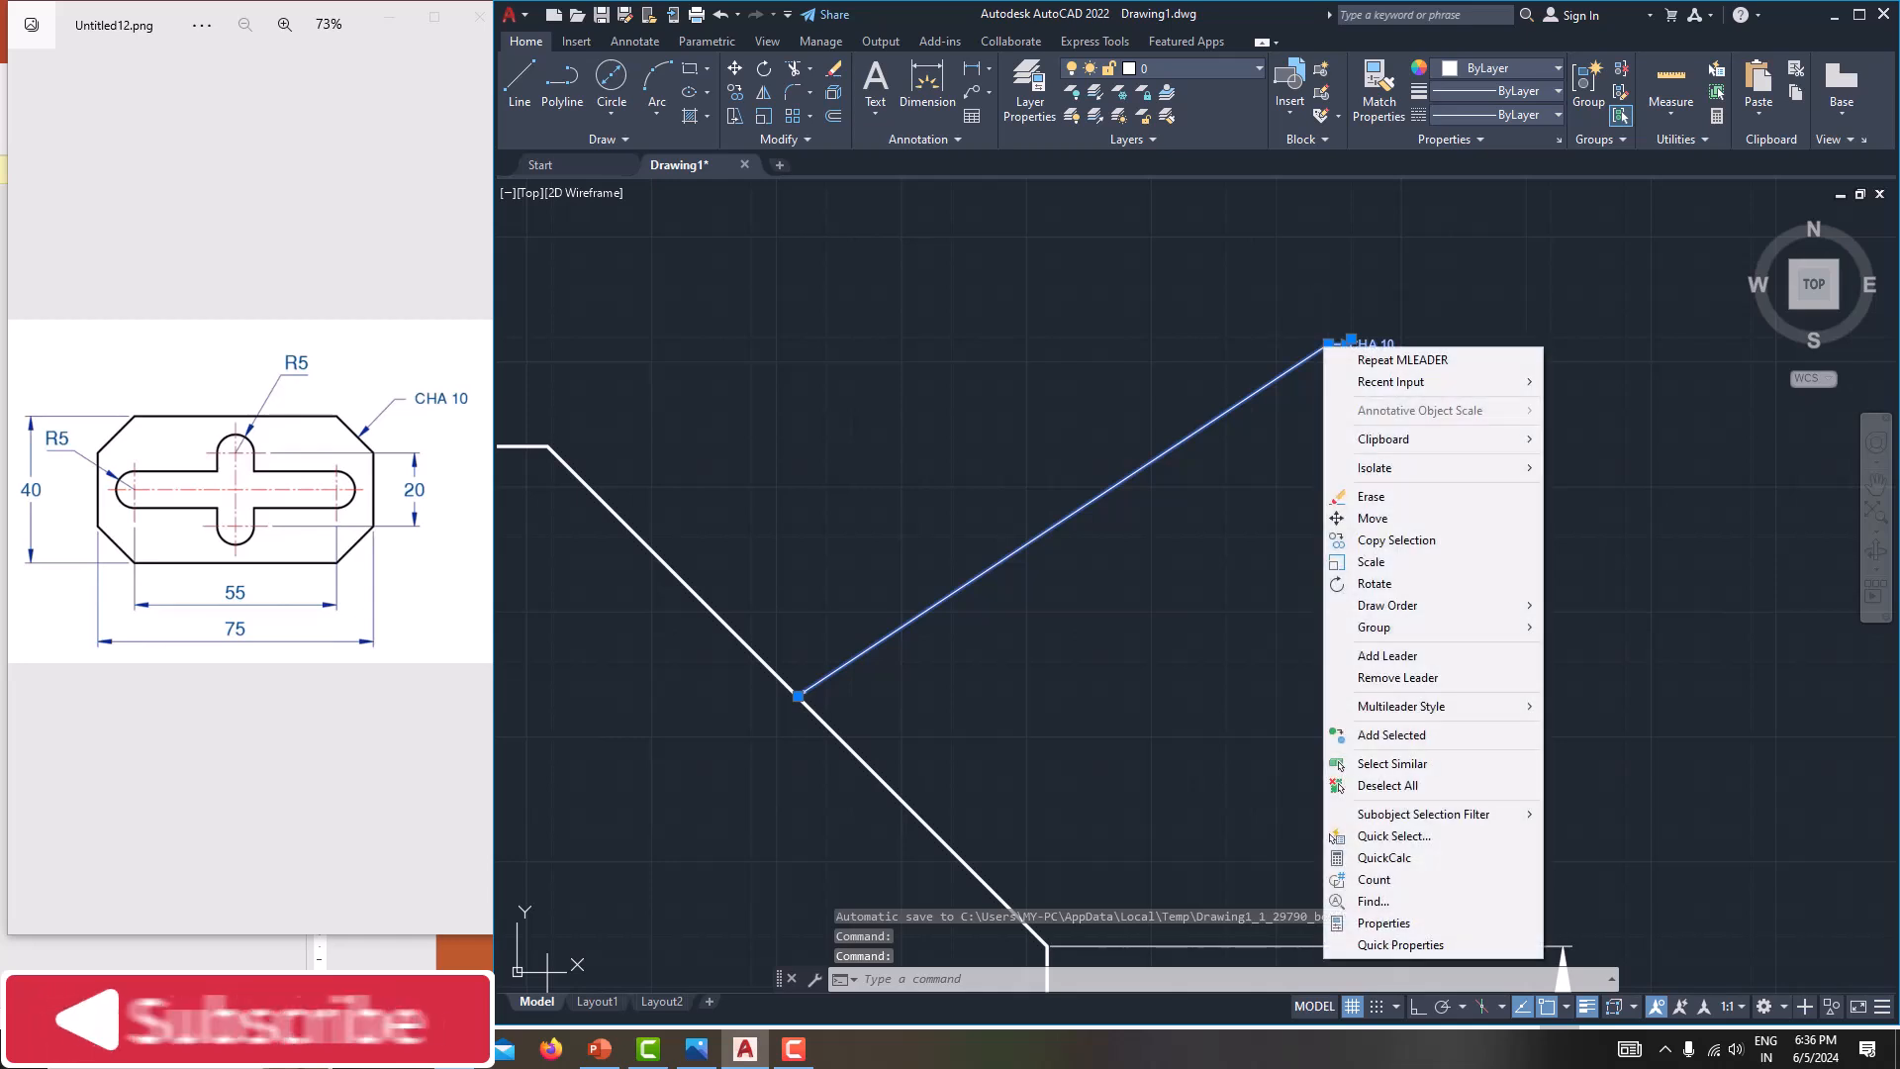
{"action": "left_click", "coordinate": [1386, 923]}
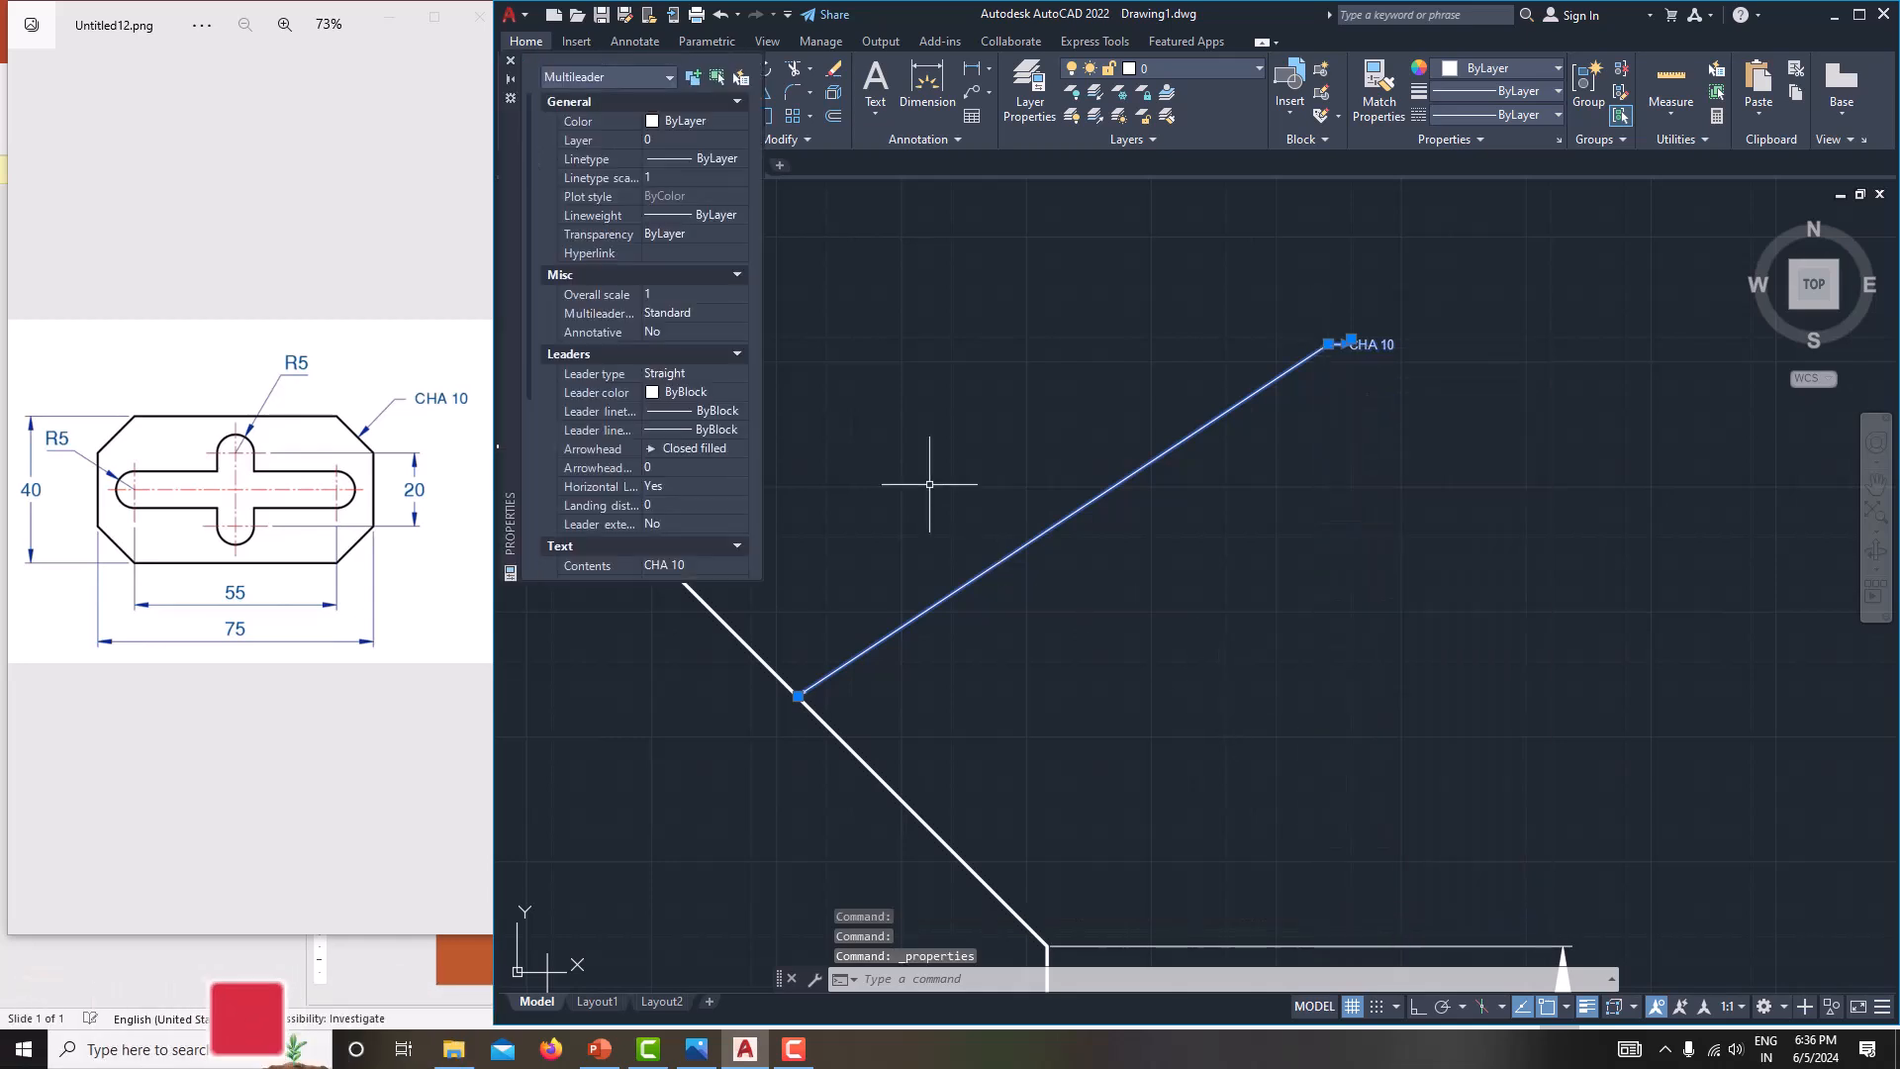
{"action": "left_click", "coordinate": [680, 177]}
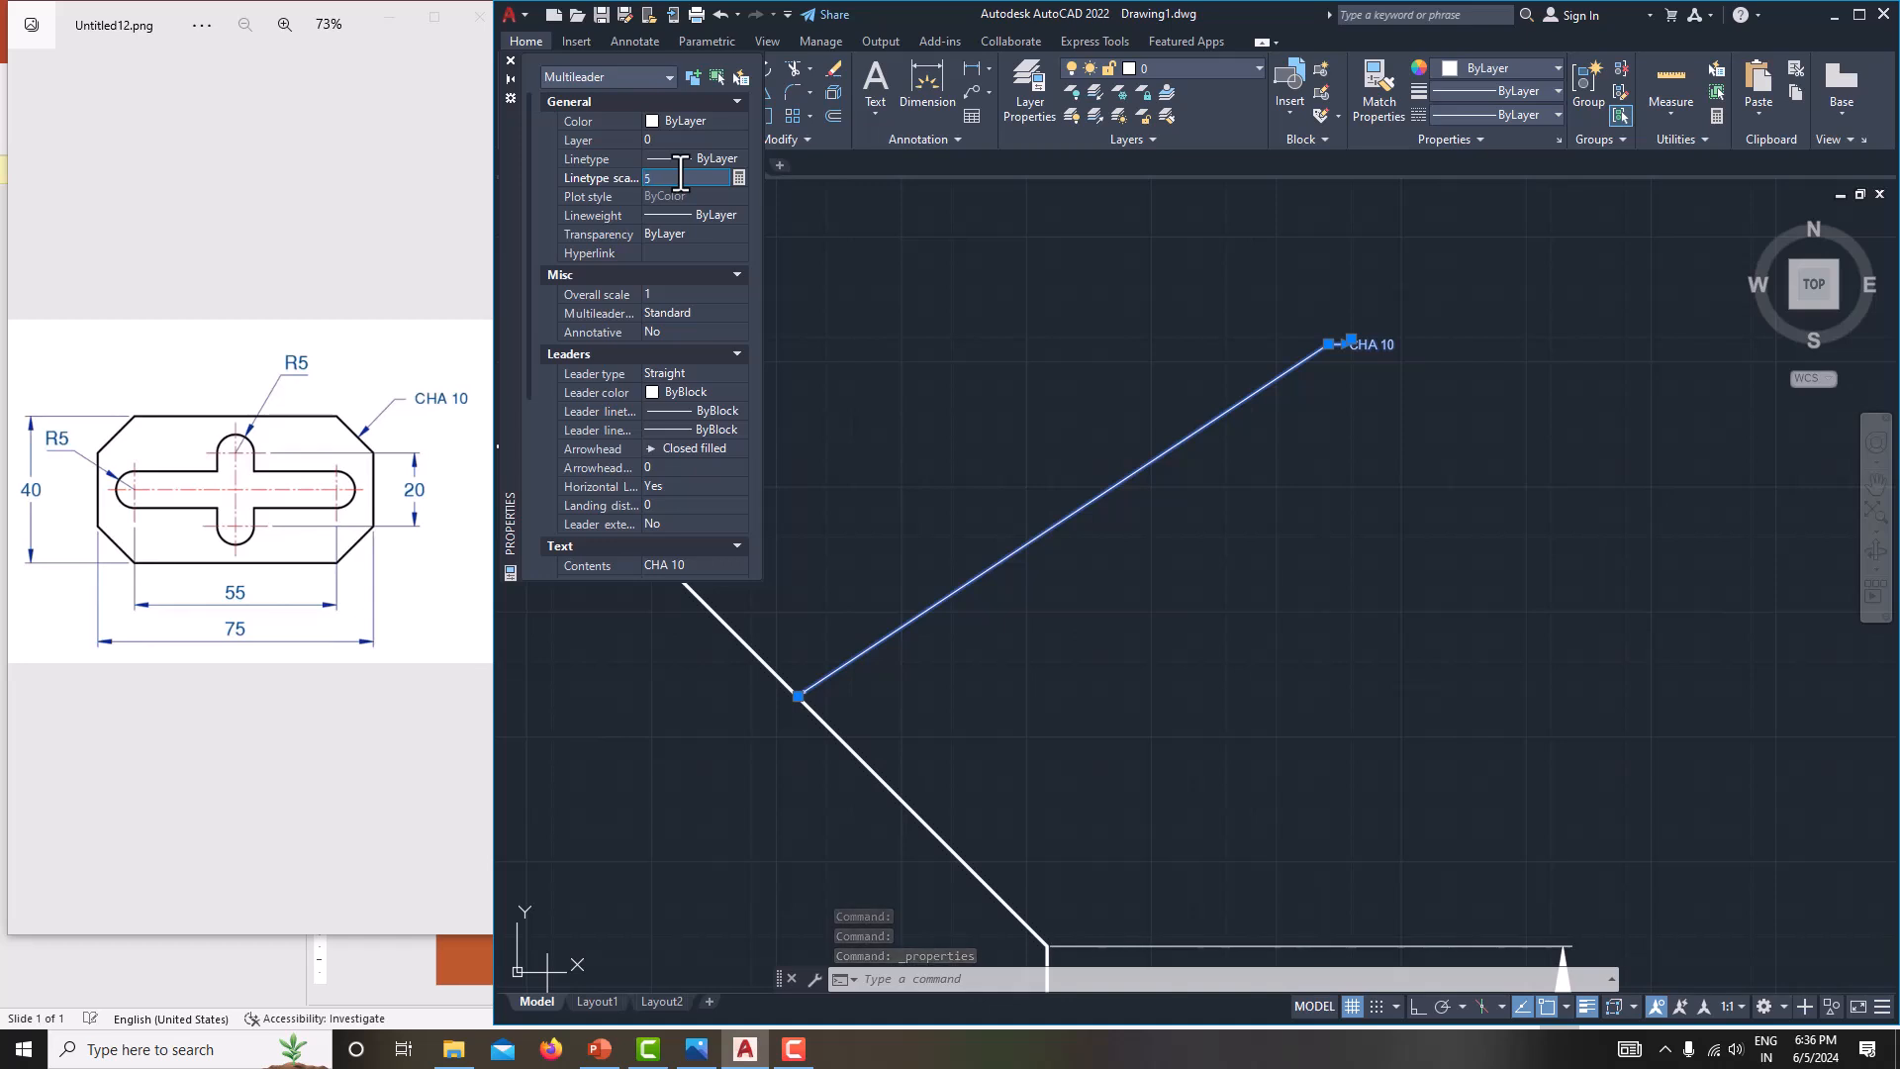
{"action": "type", "text": "3"}
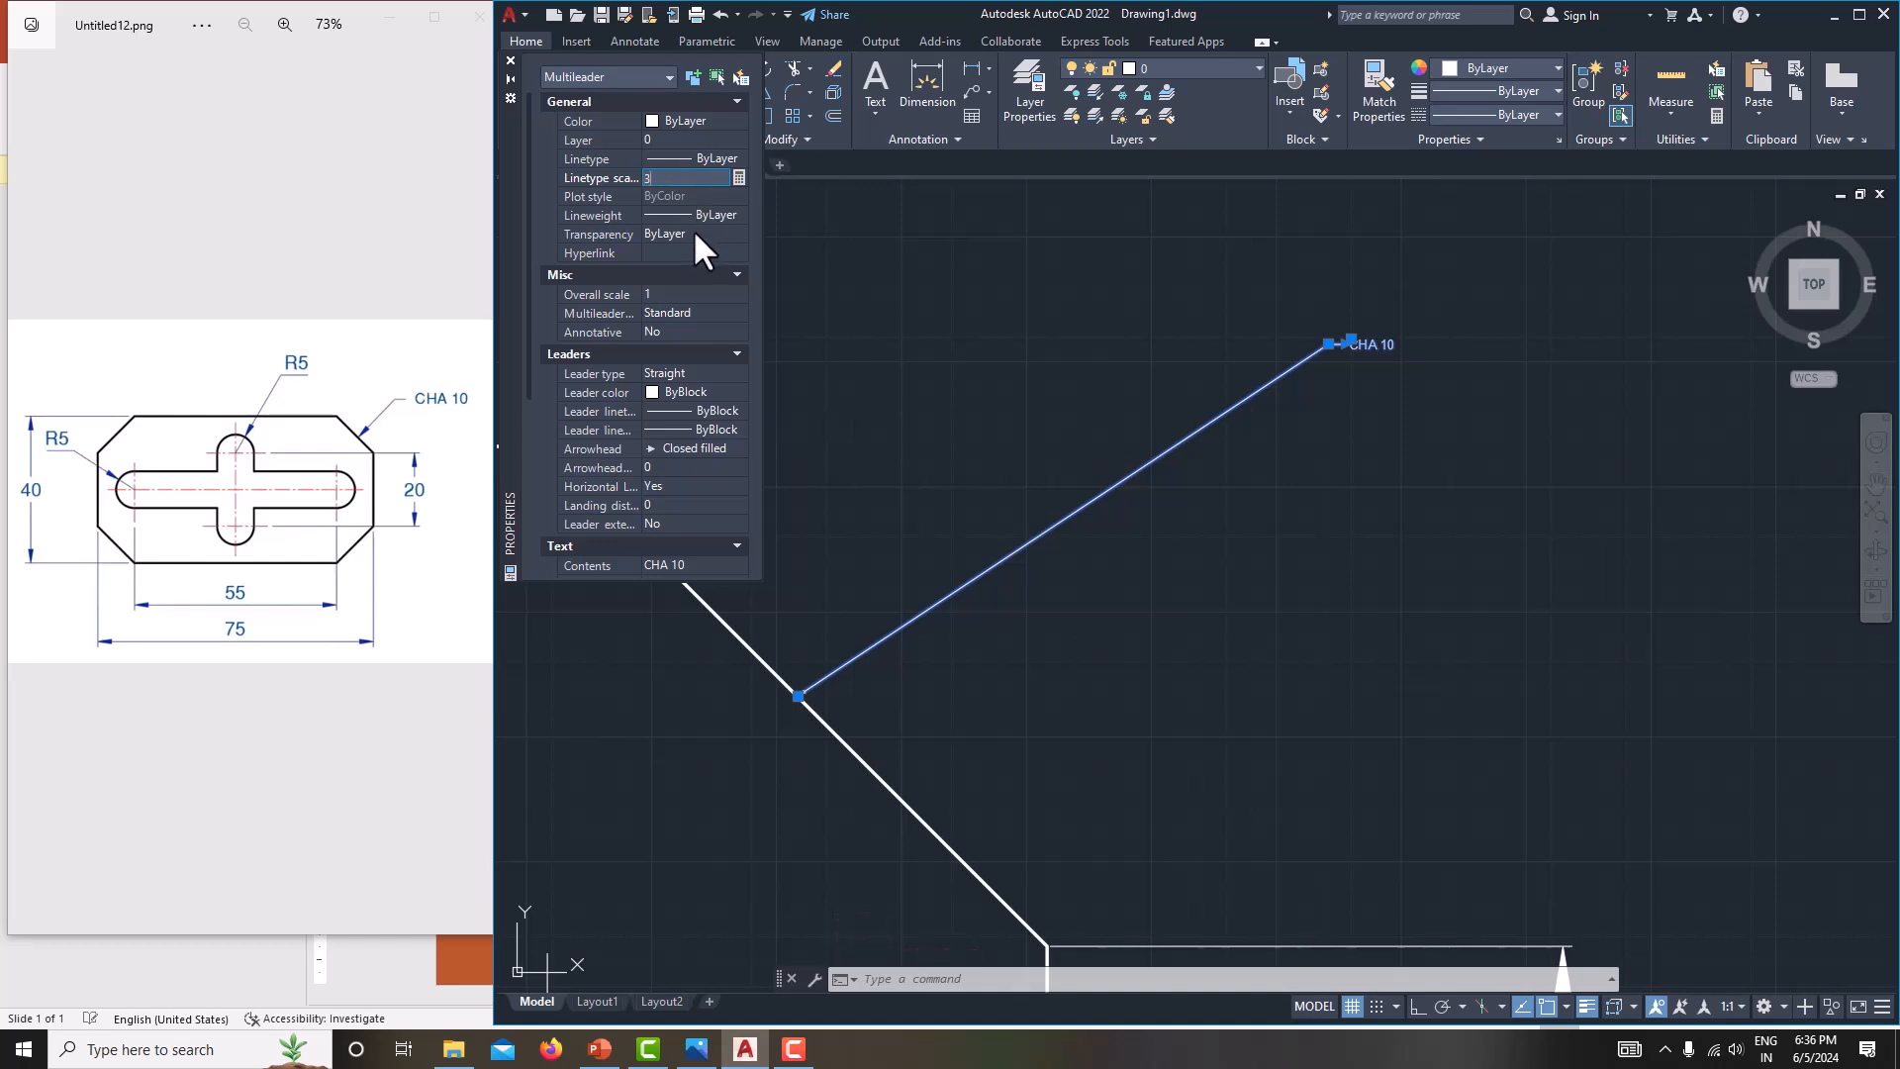
{"action": "key", "text": "Return"}
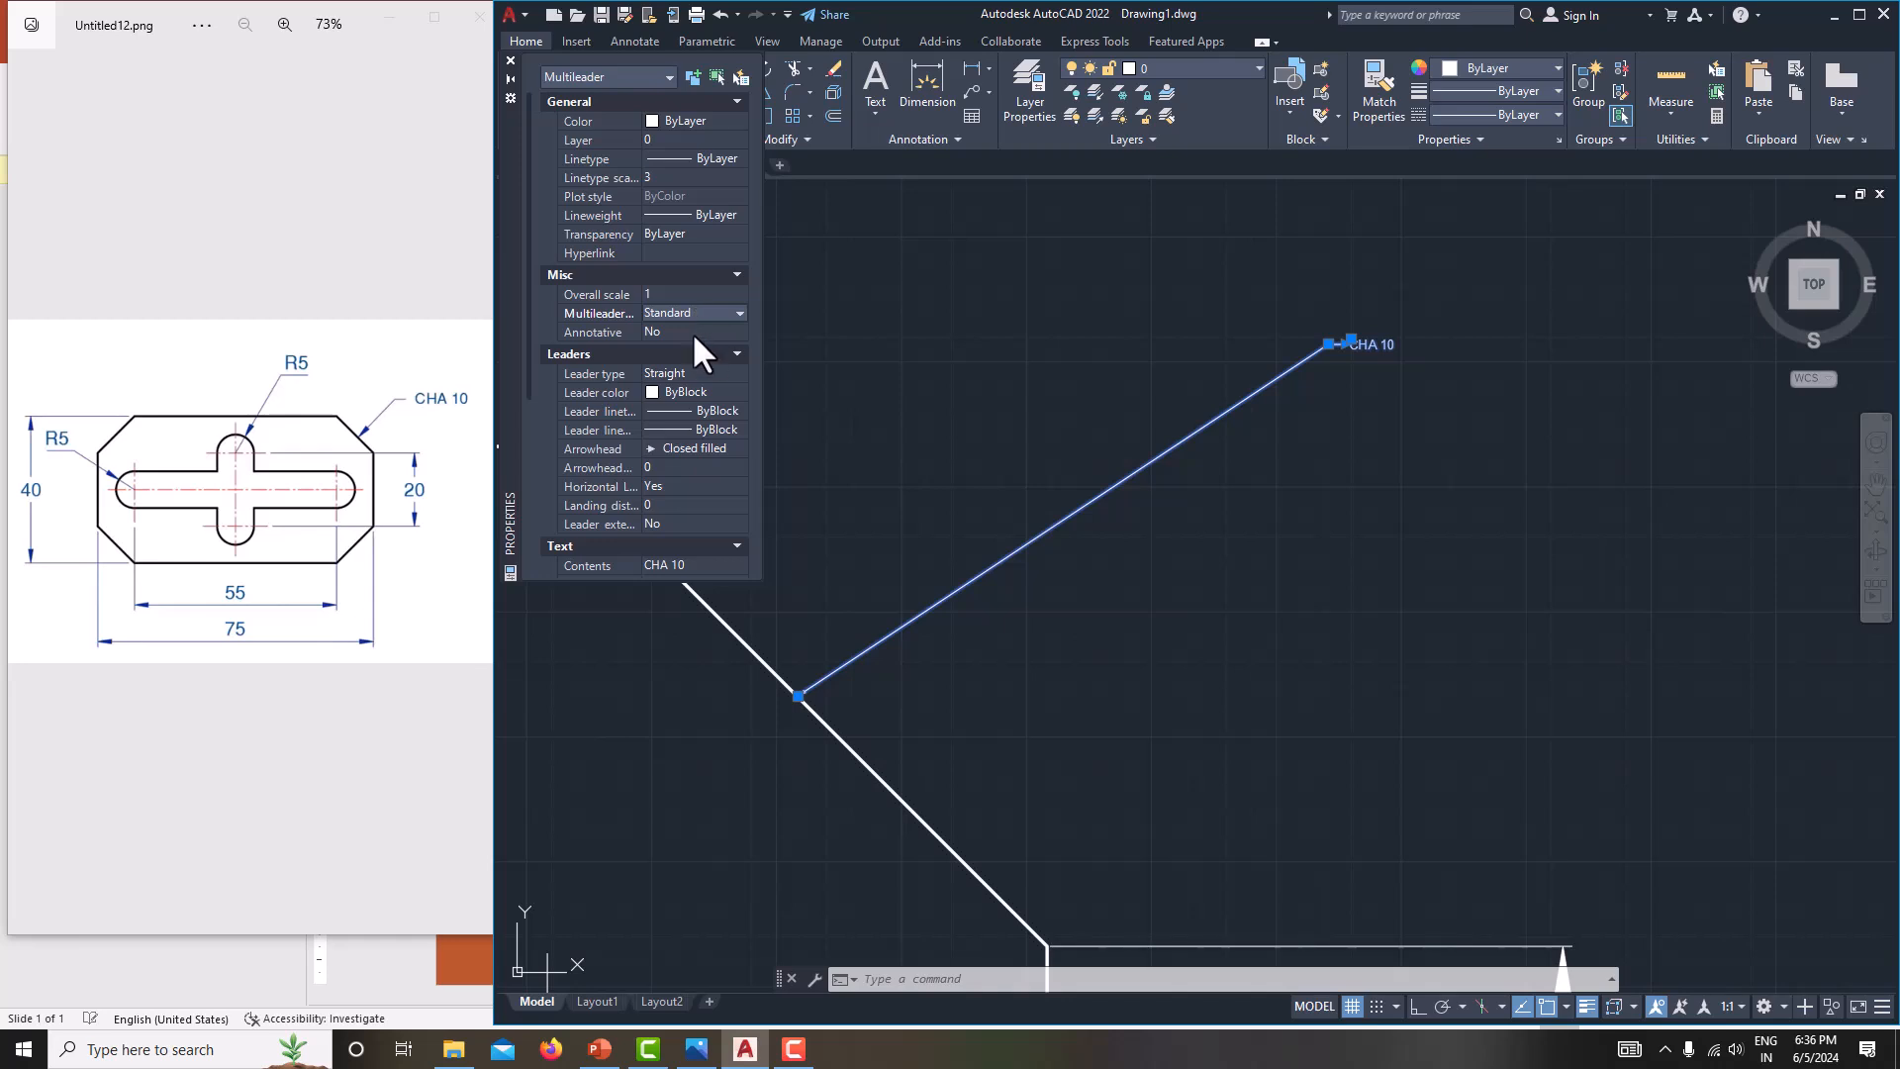
{"action": "left_click", "coordinate": [511, 62]}
{"action": "key", "text": "Escape"}
{"action": "middle_click_drag", "start_coordinate": [1031, 425], "coordinate": [1048, 423]}
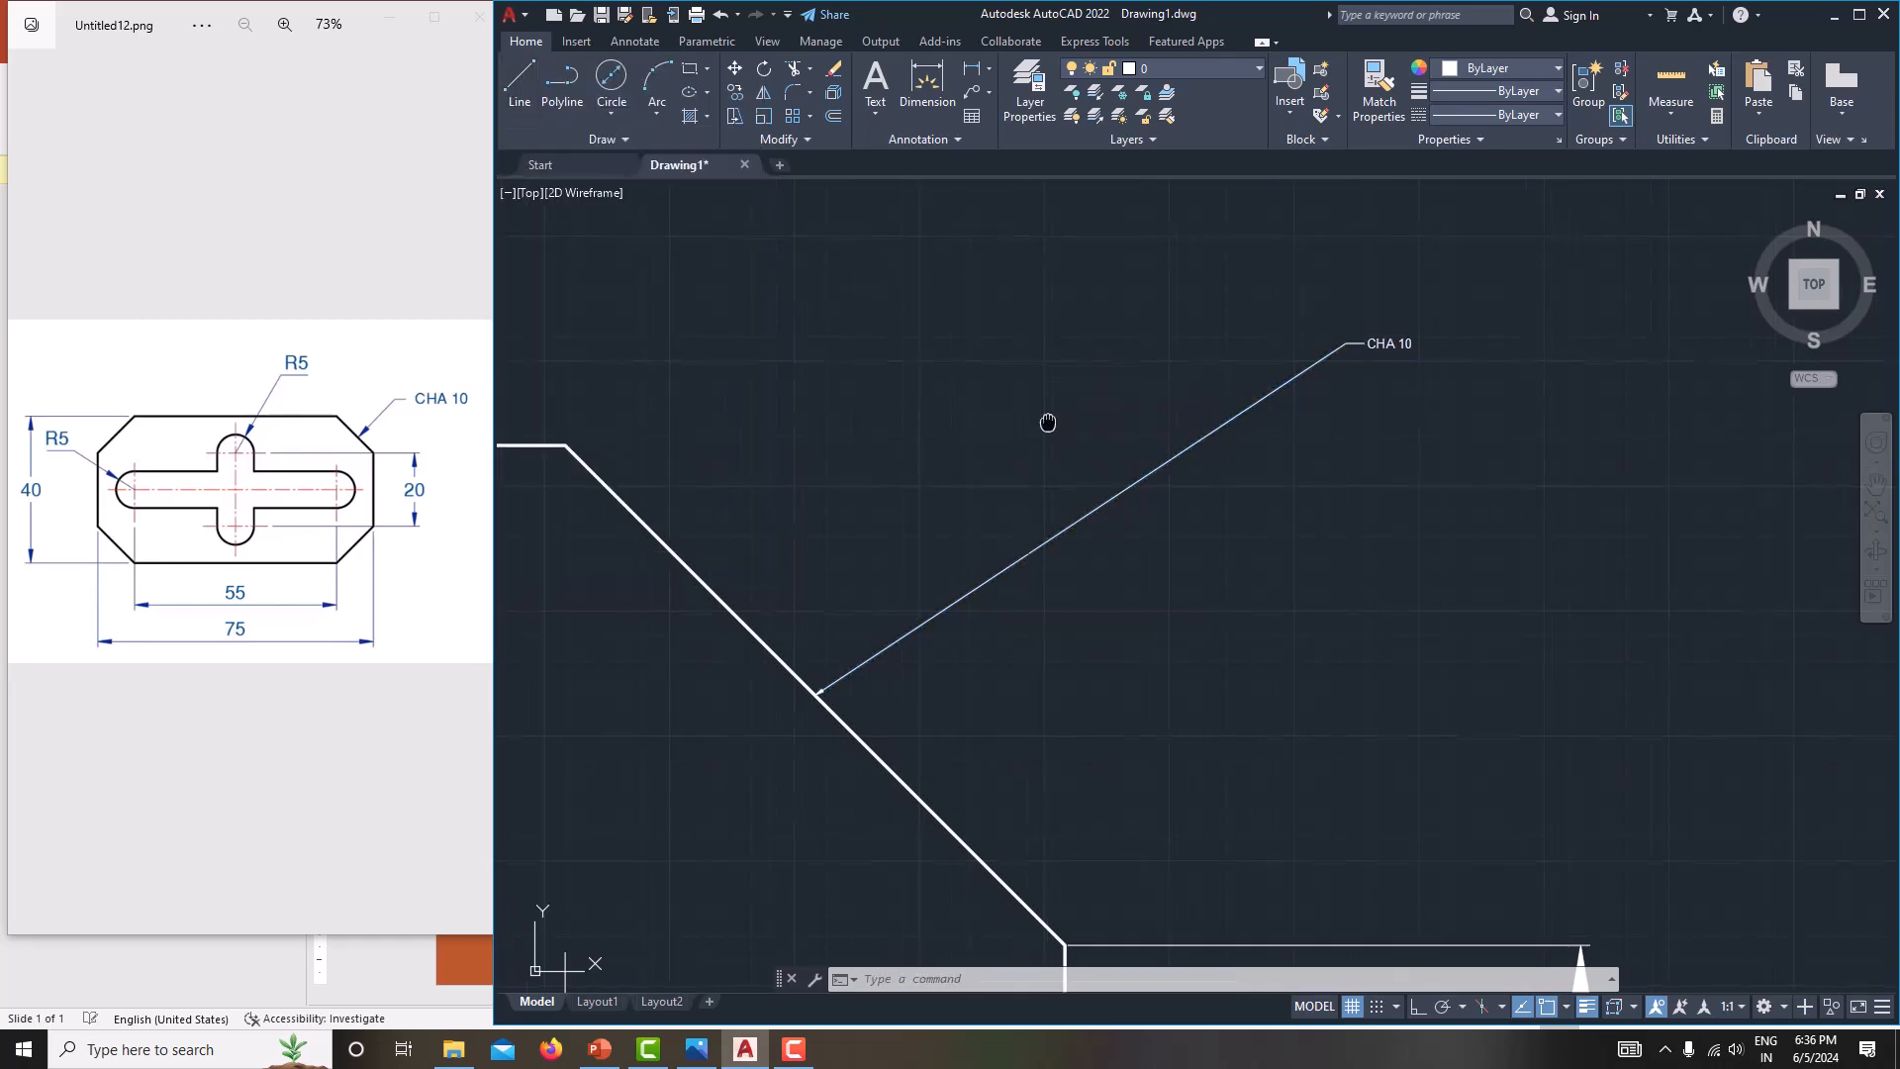
{"action": "scroll", "coordinate": [1048, 422], "scroll_direction": "down", "scroll_amount": 2}
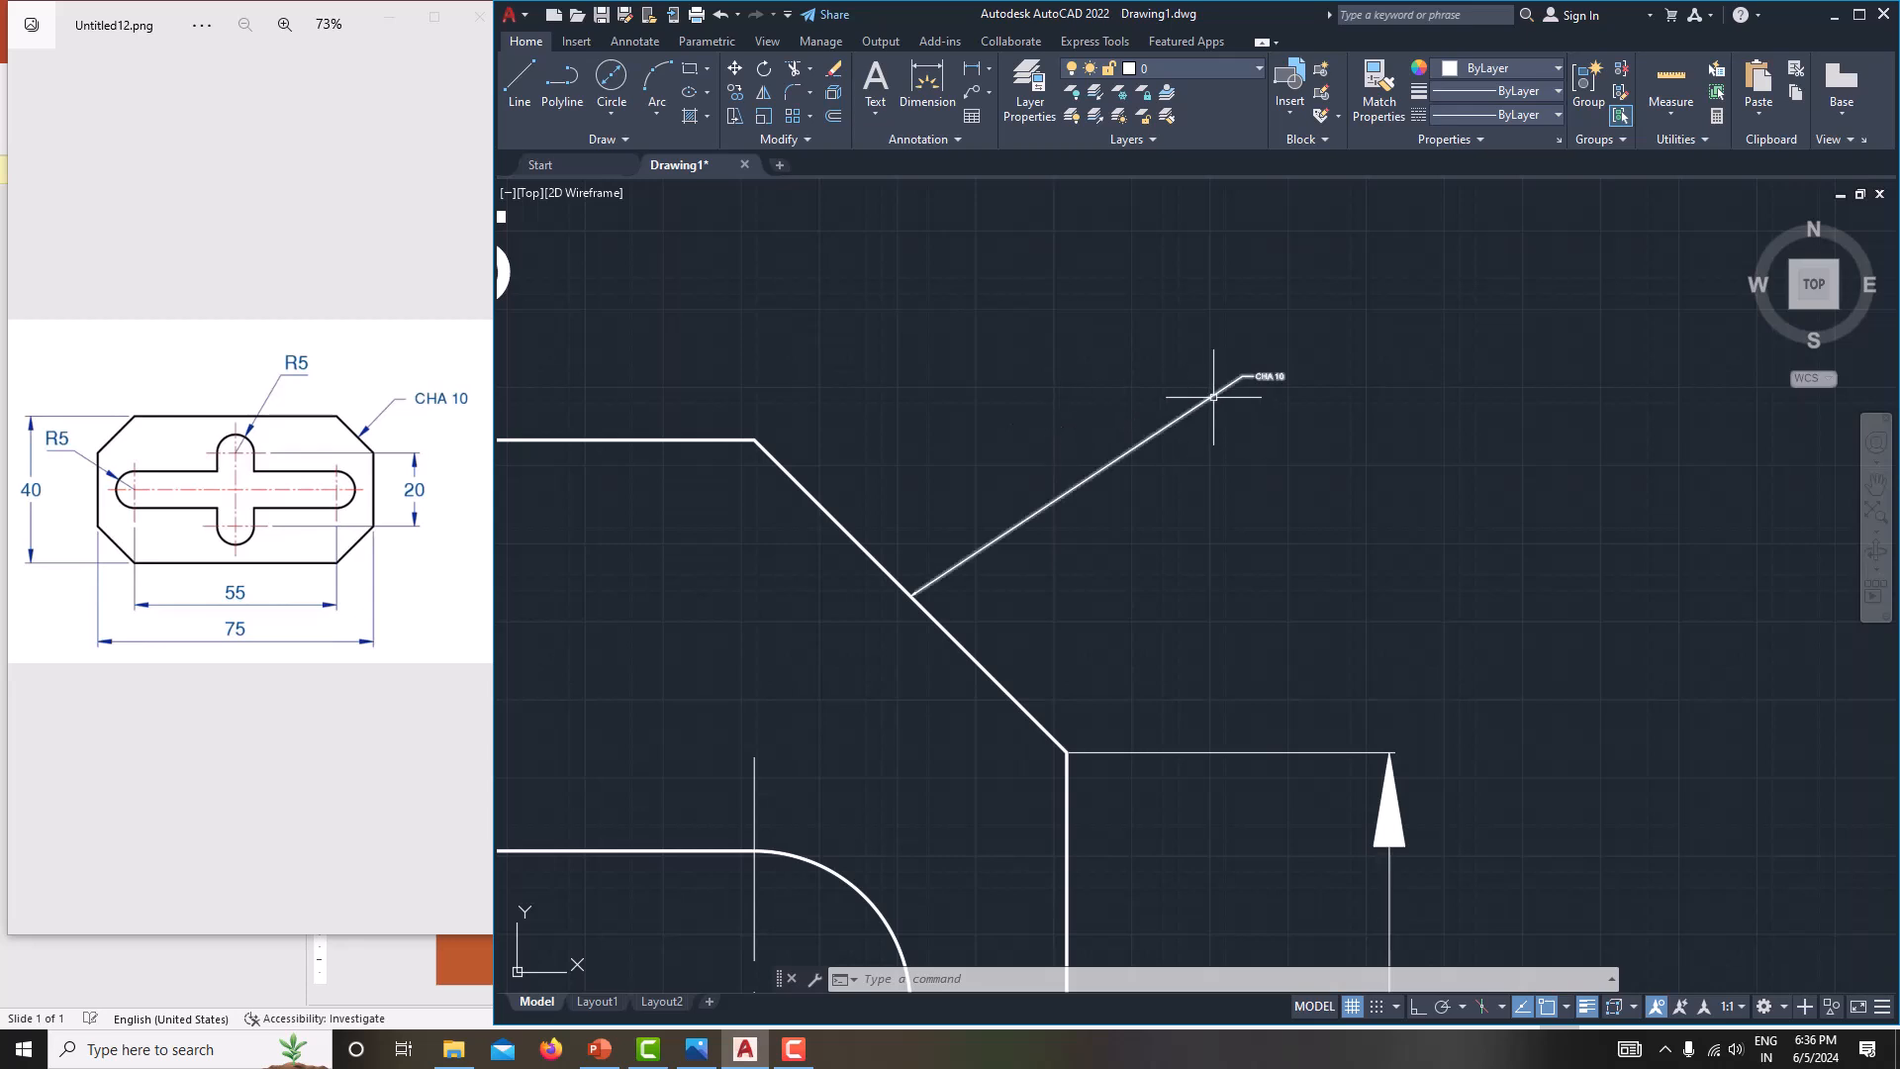
{"action": "right_click", "coordinate": [1108, 353]}
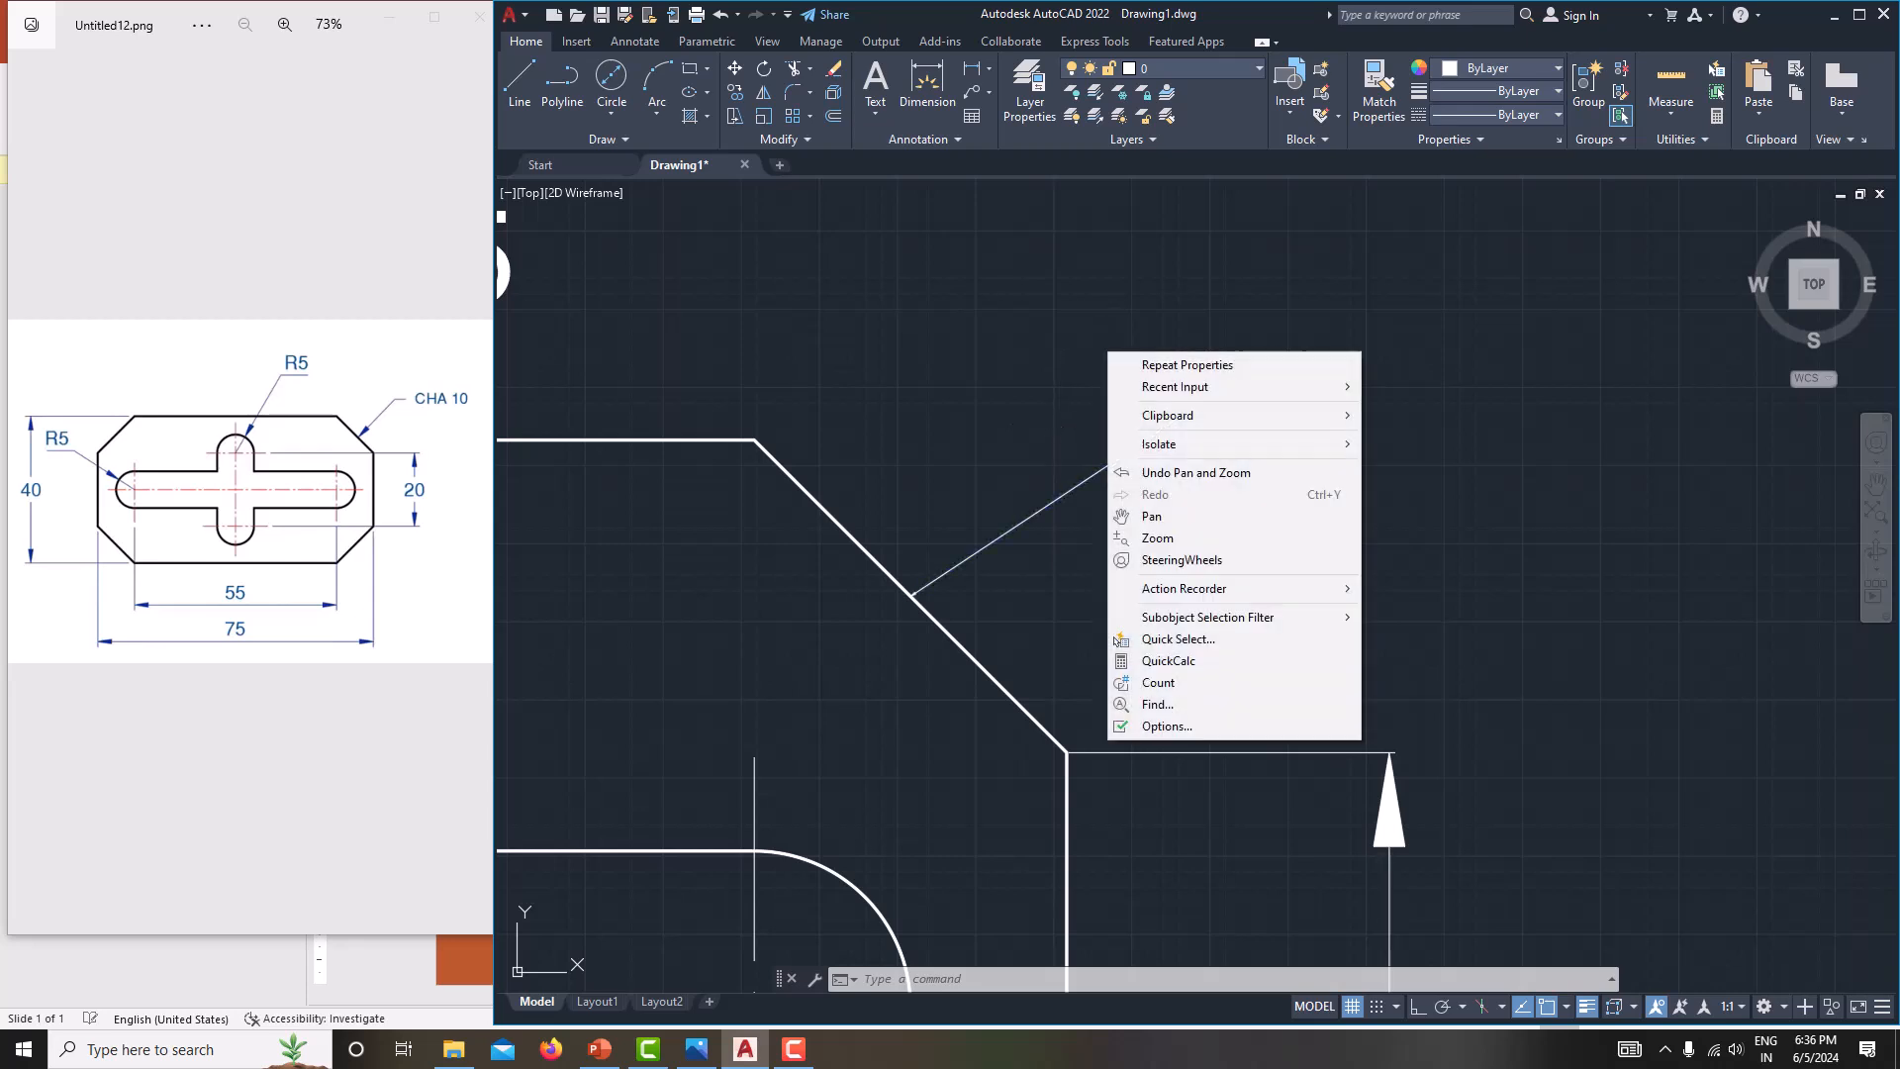
{"action": "left_click", "coordinate": [1035, 391]}
{"action": "type", "text": "dims"}
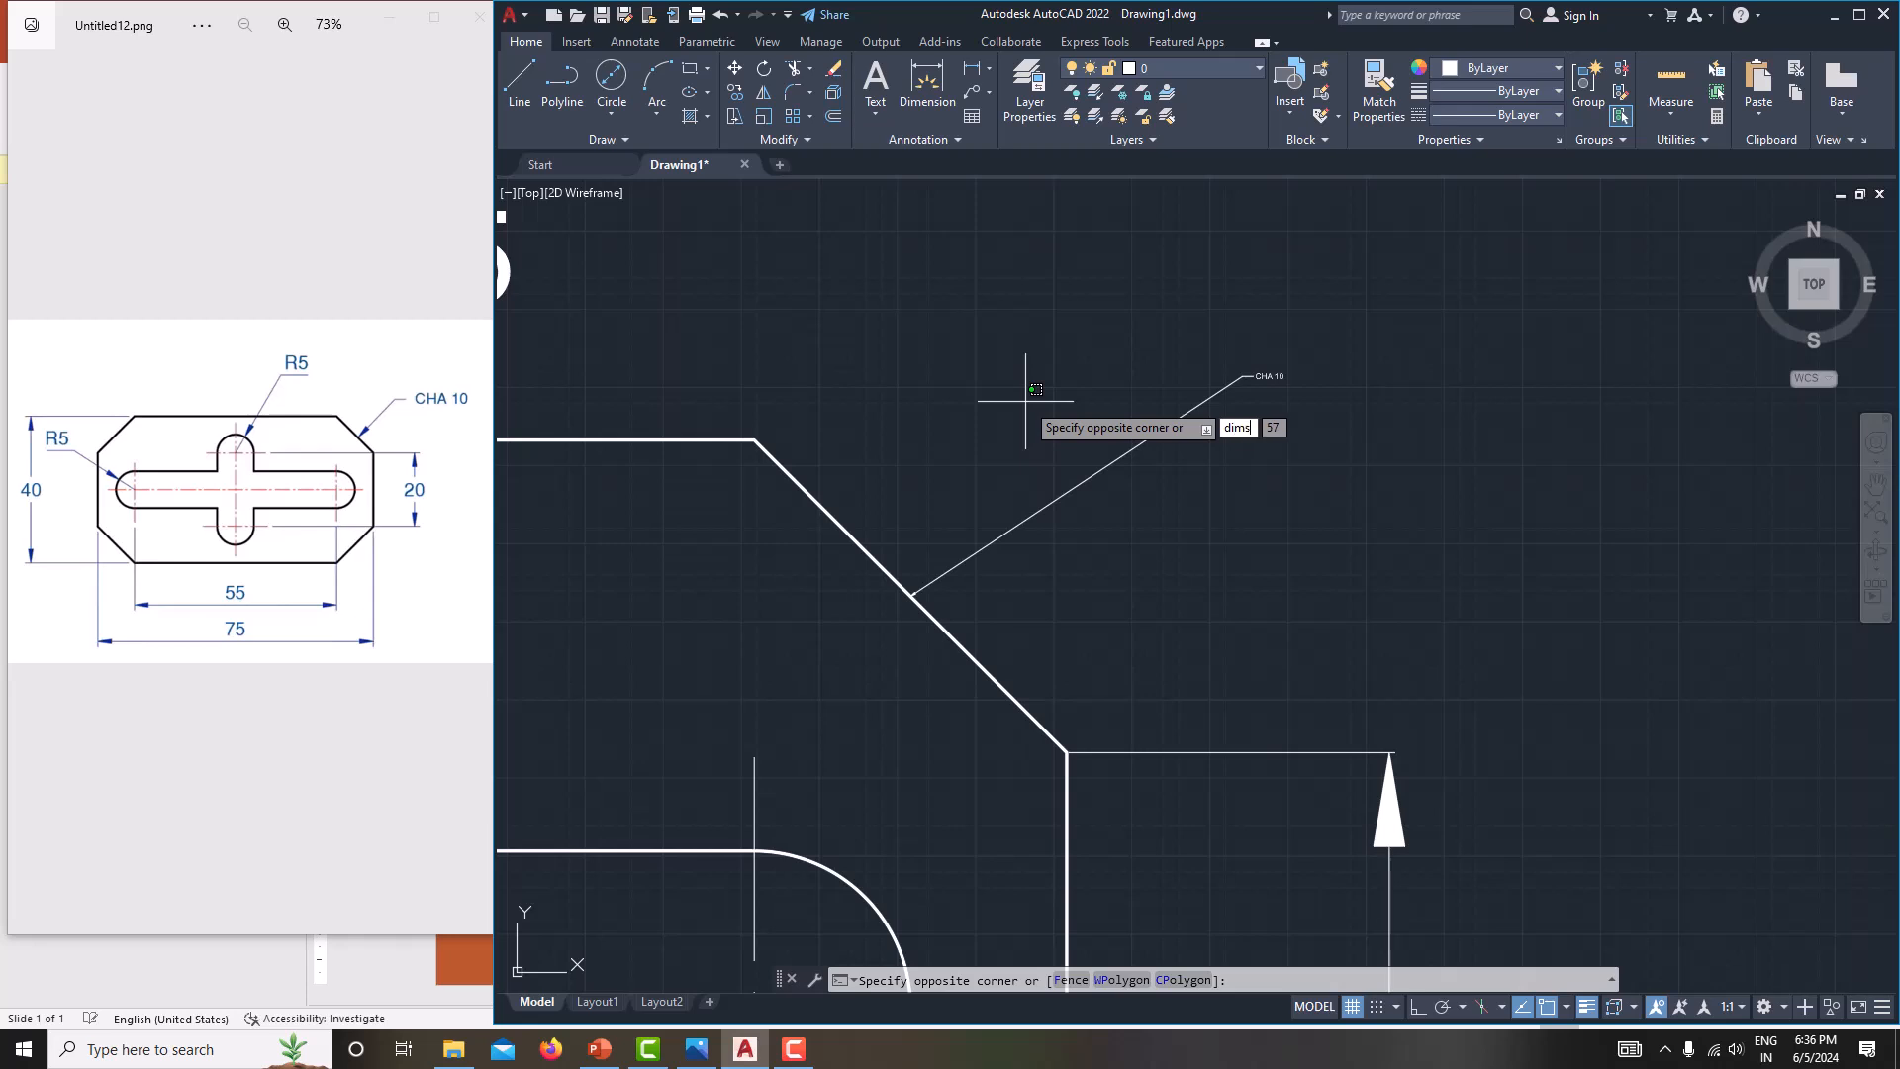
{"action": "type", "text": "ty"}
{"action": "key", "text": "Escape"}
- Set the baseline spacing of the Standard dimension style's dimension lines to 3, then save the style and close the style manager
{"action": "type", "text": "d"}
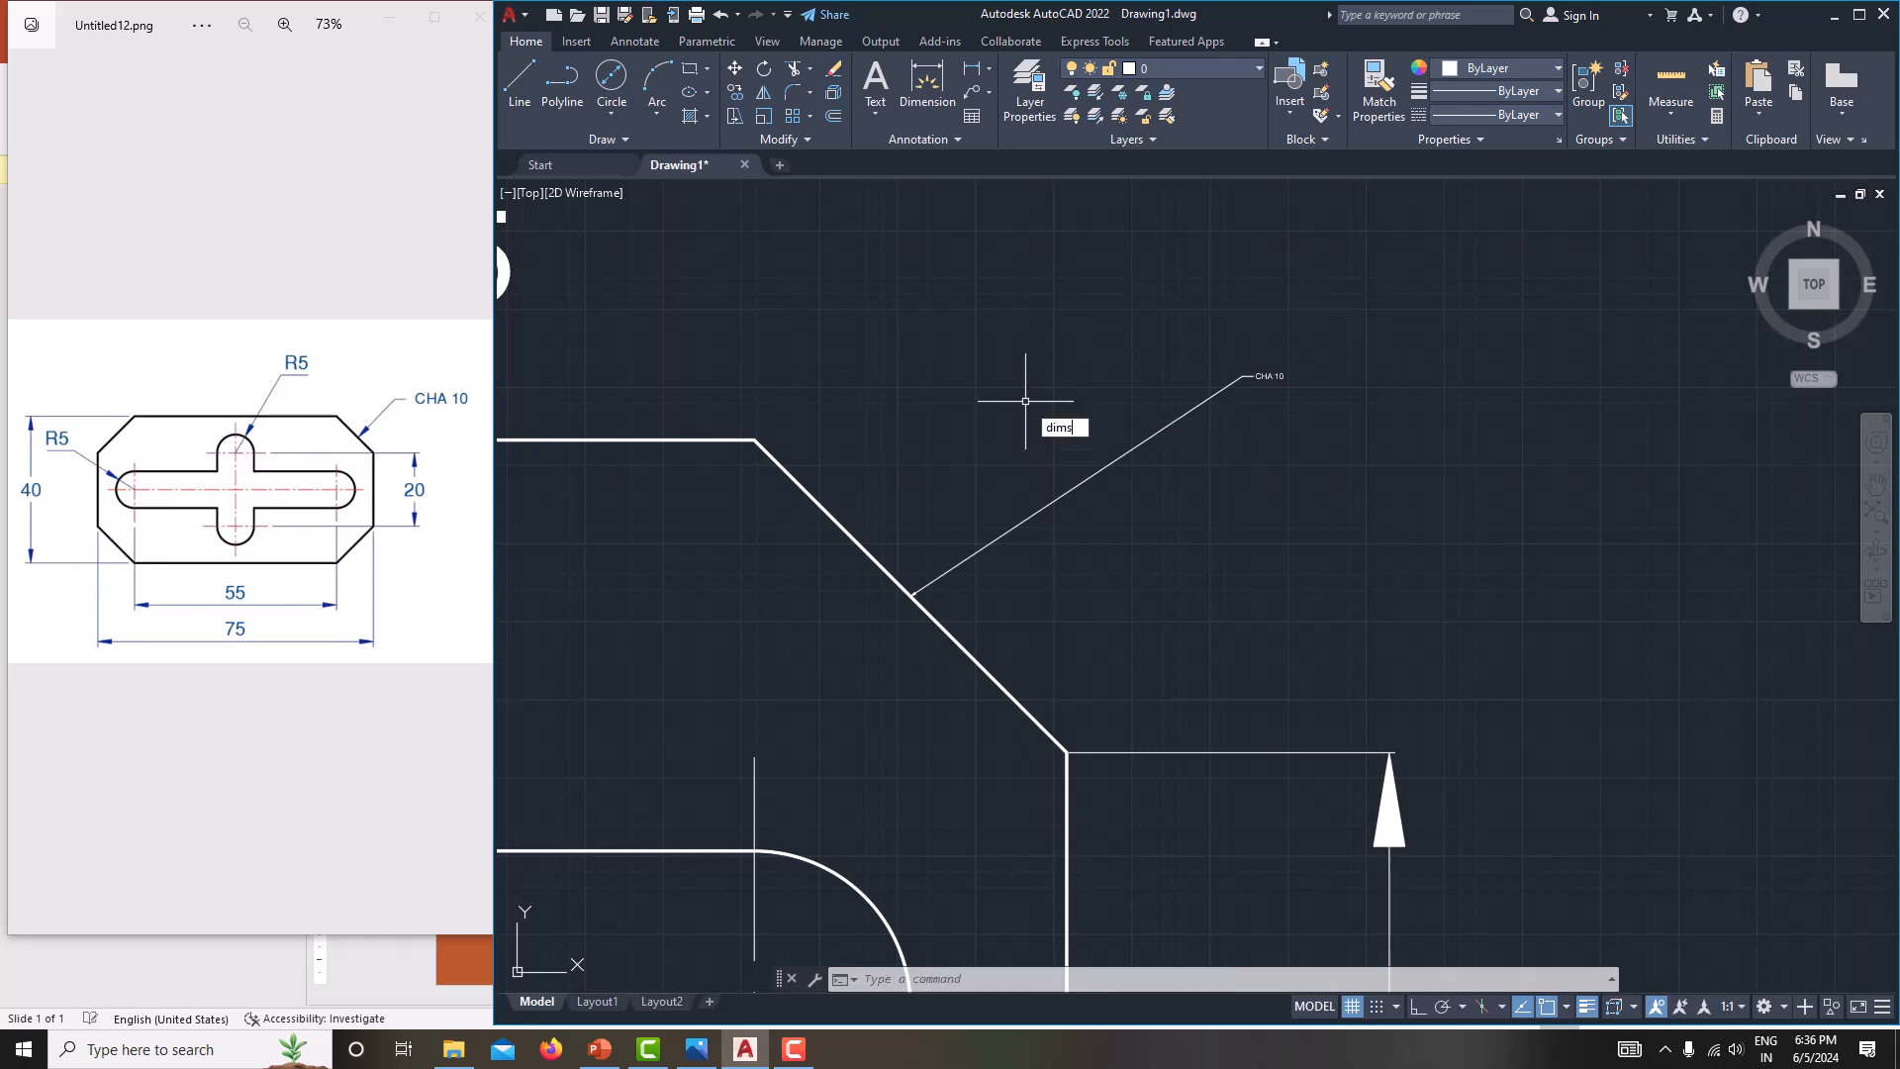
{"action": "key", "text": "Return"}
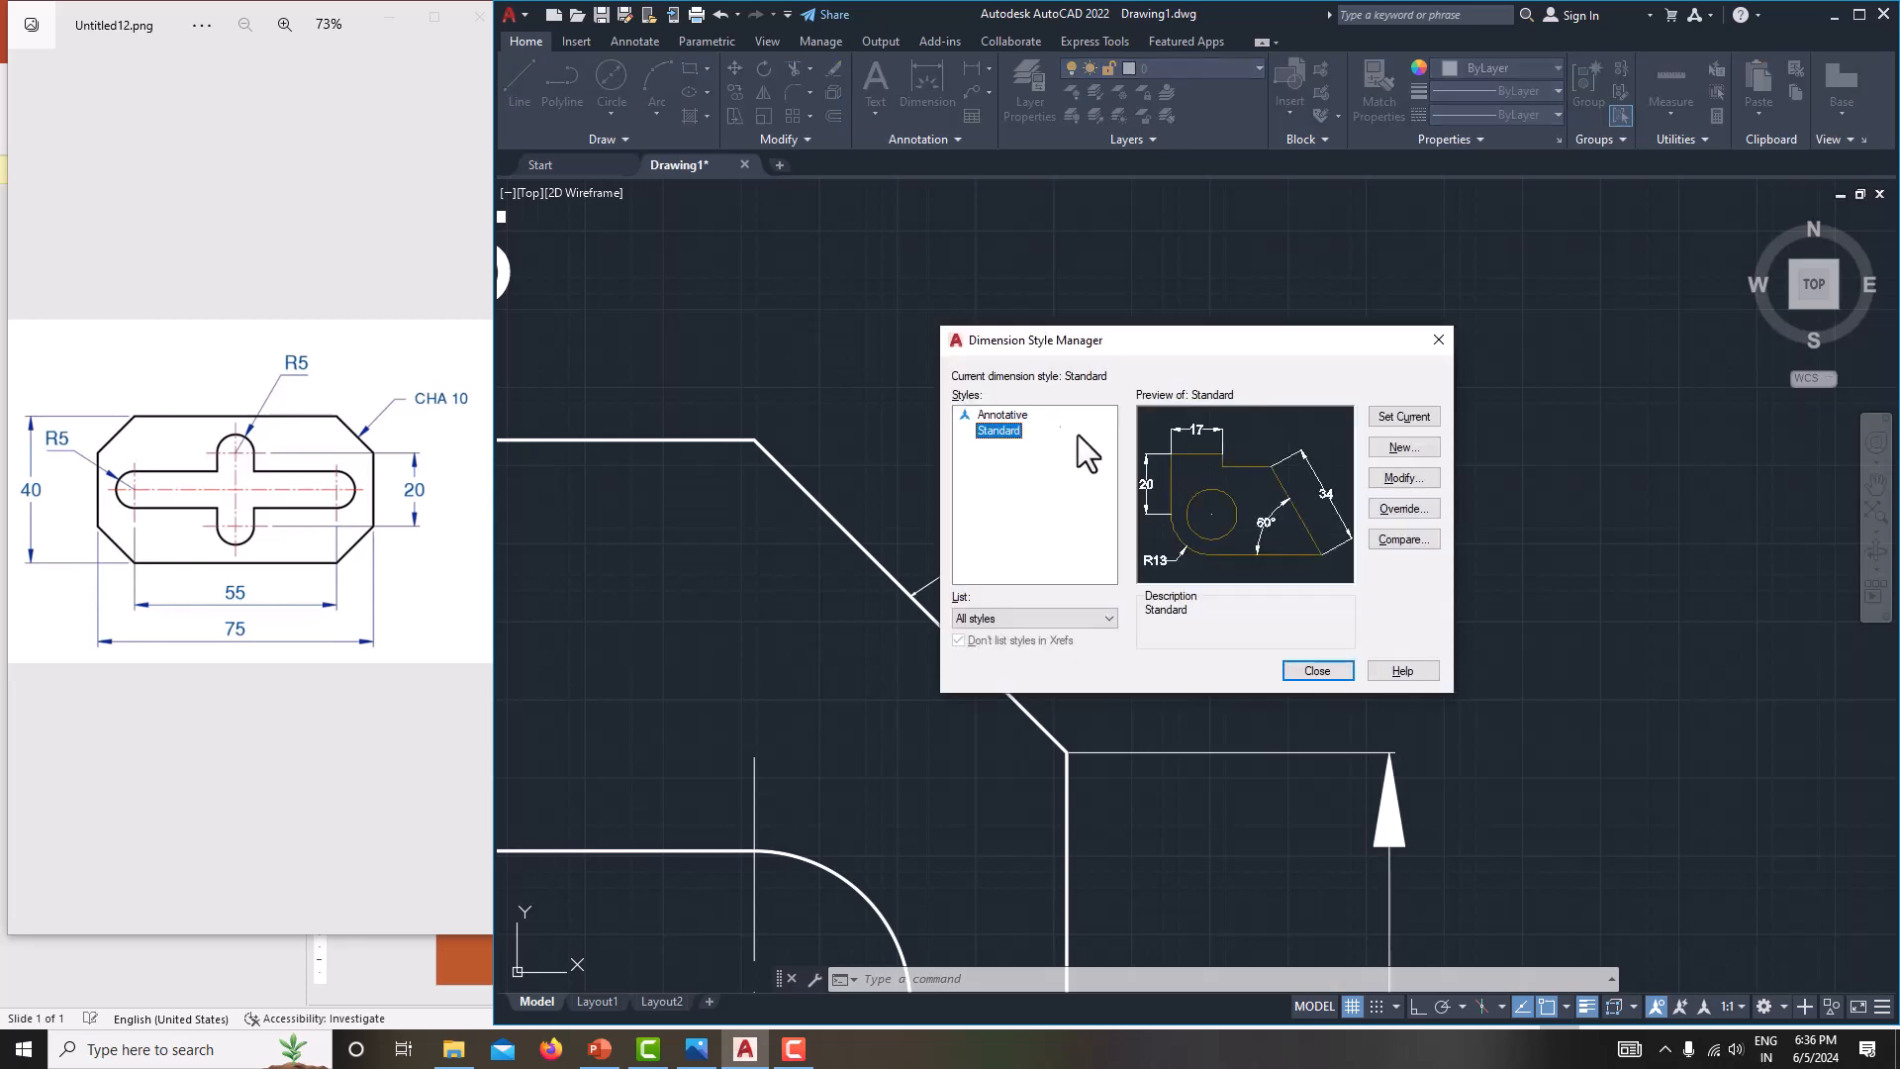
{"action": "left_click", "coordinate": [1399, 473]}
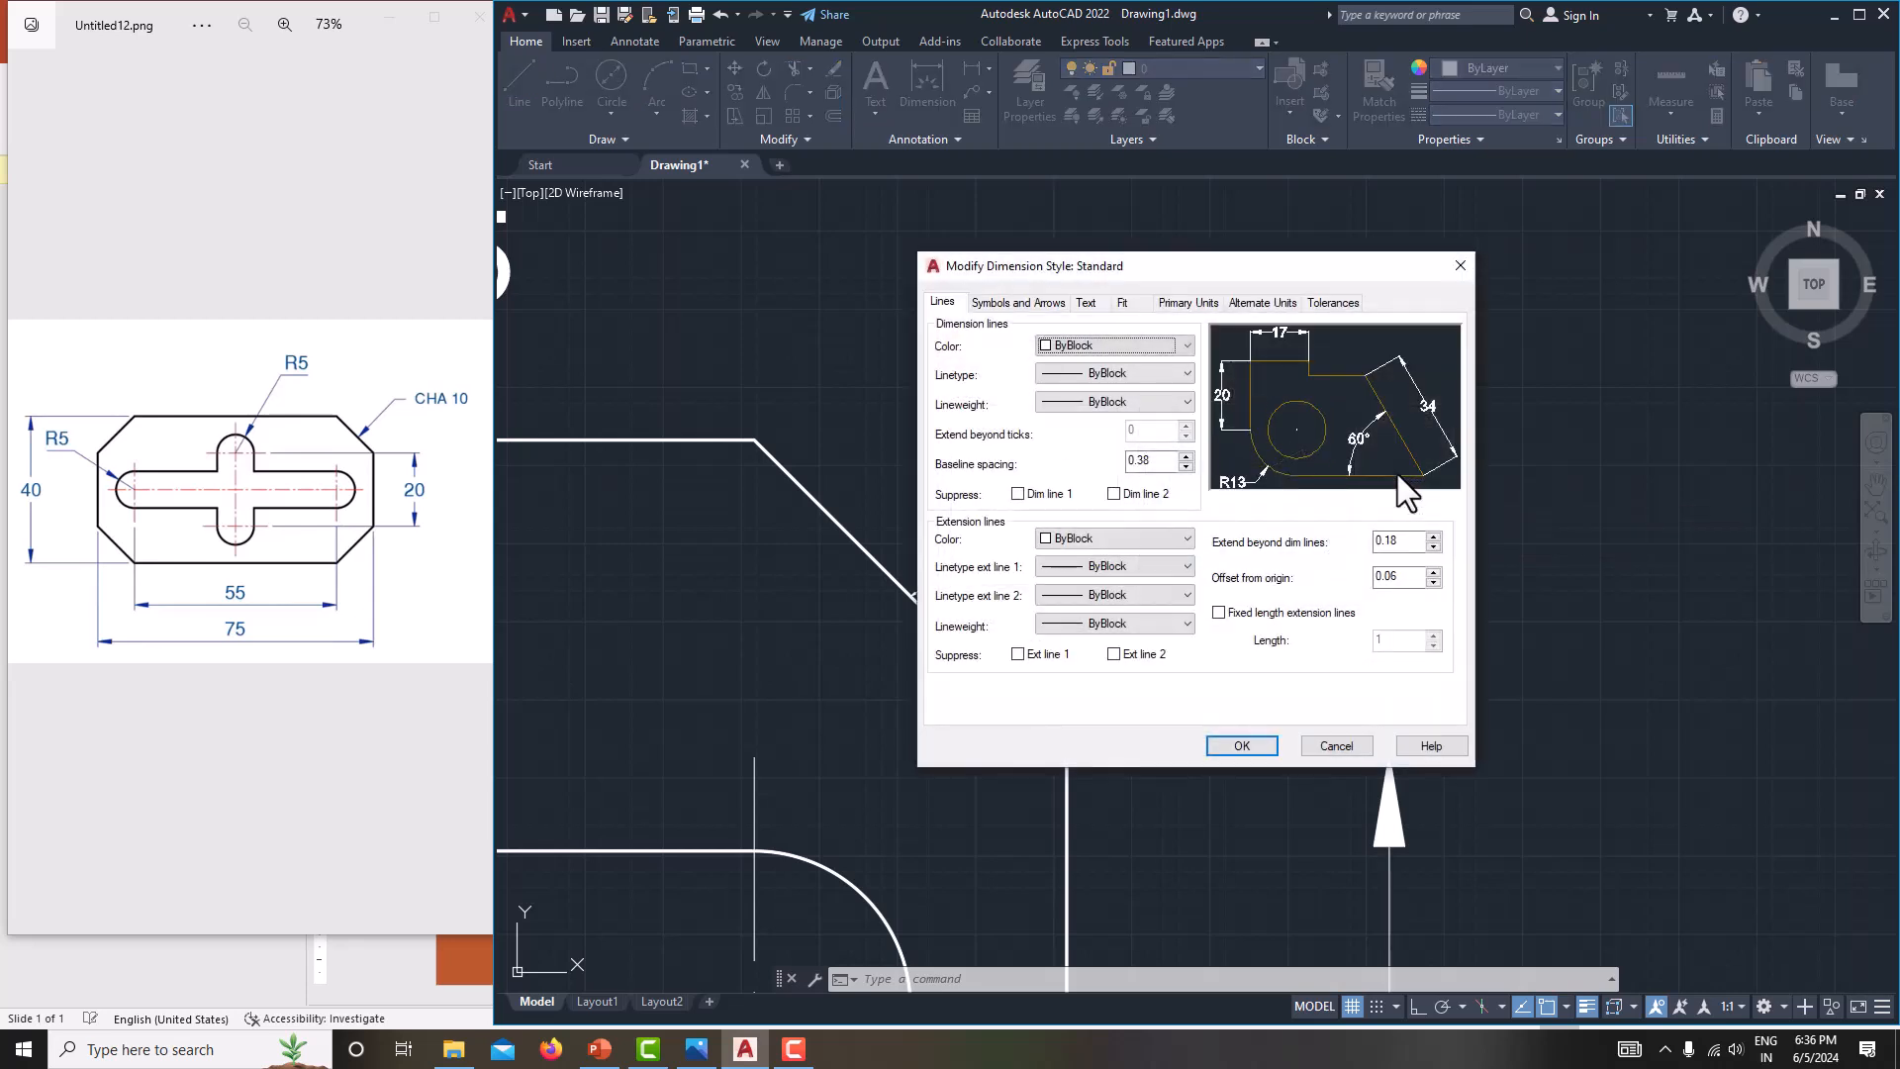
{"action": "left_click", "coordinate": [1262, 302]}
{"action": "left_click", "coordinate": [1203, 303]}
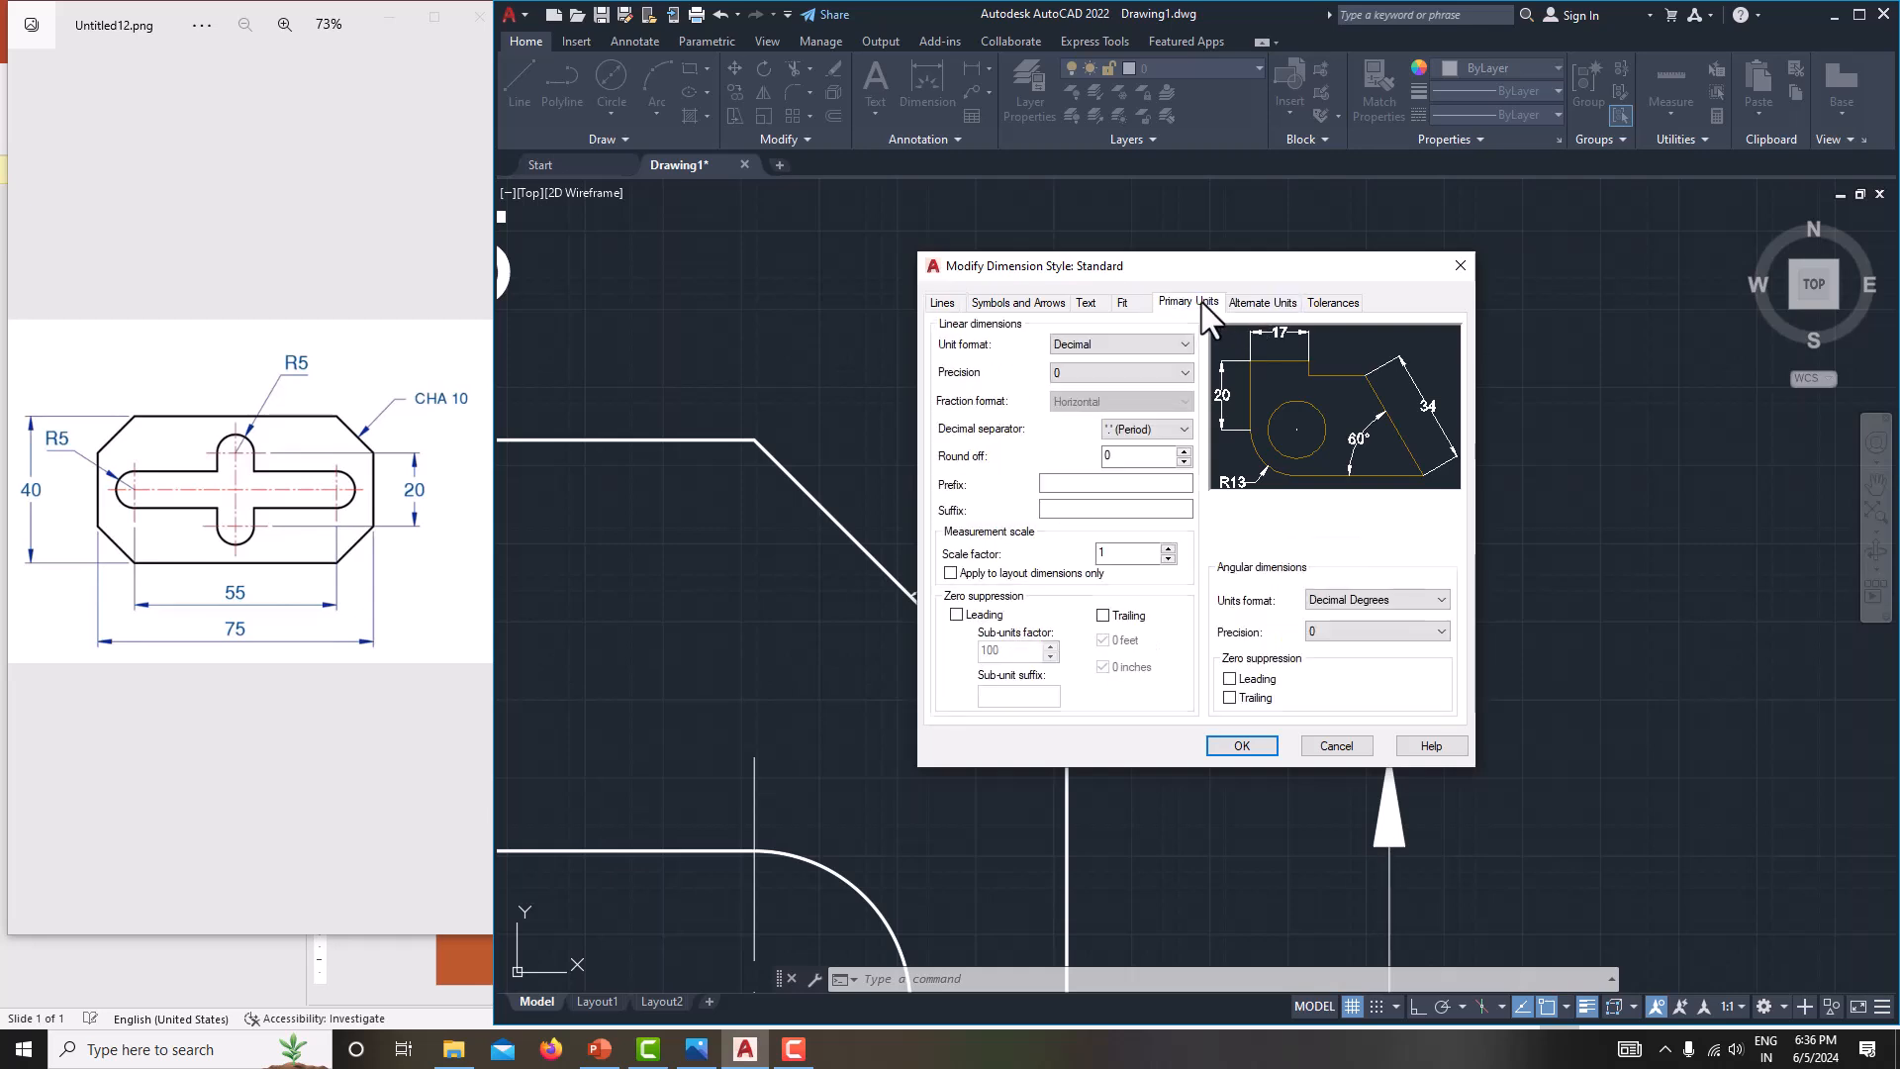
{"action": "left_click", "coordinate": [1117, 301]}
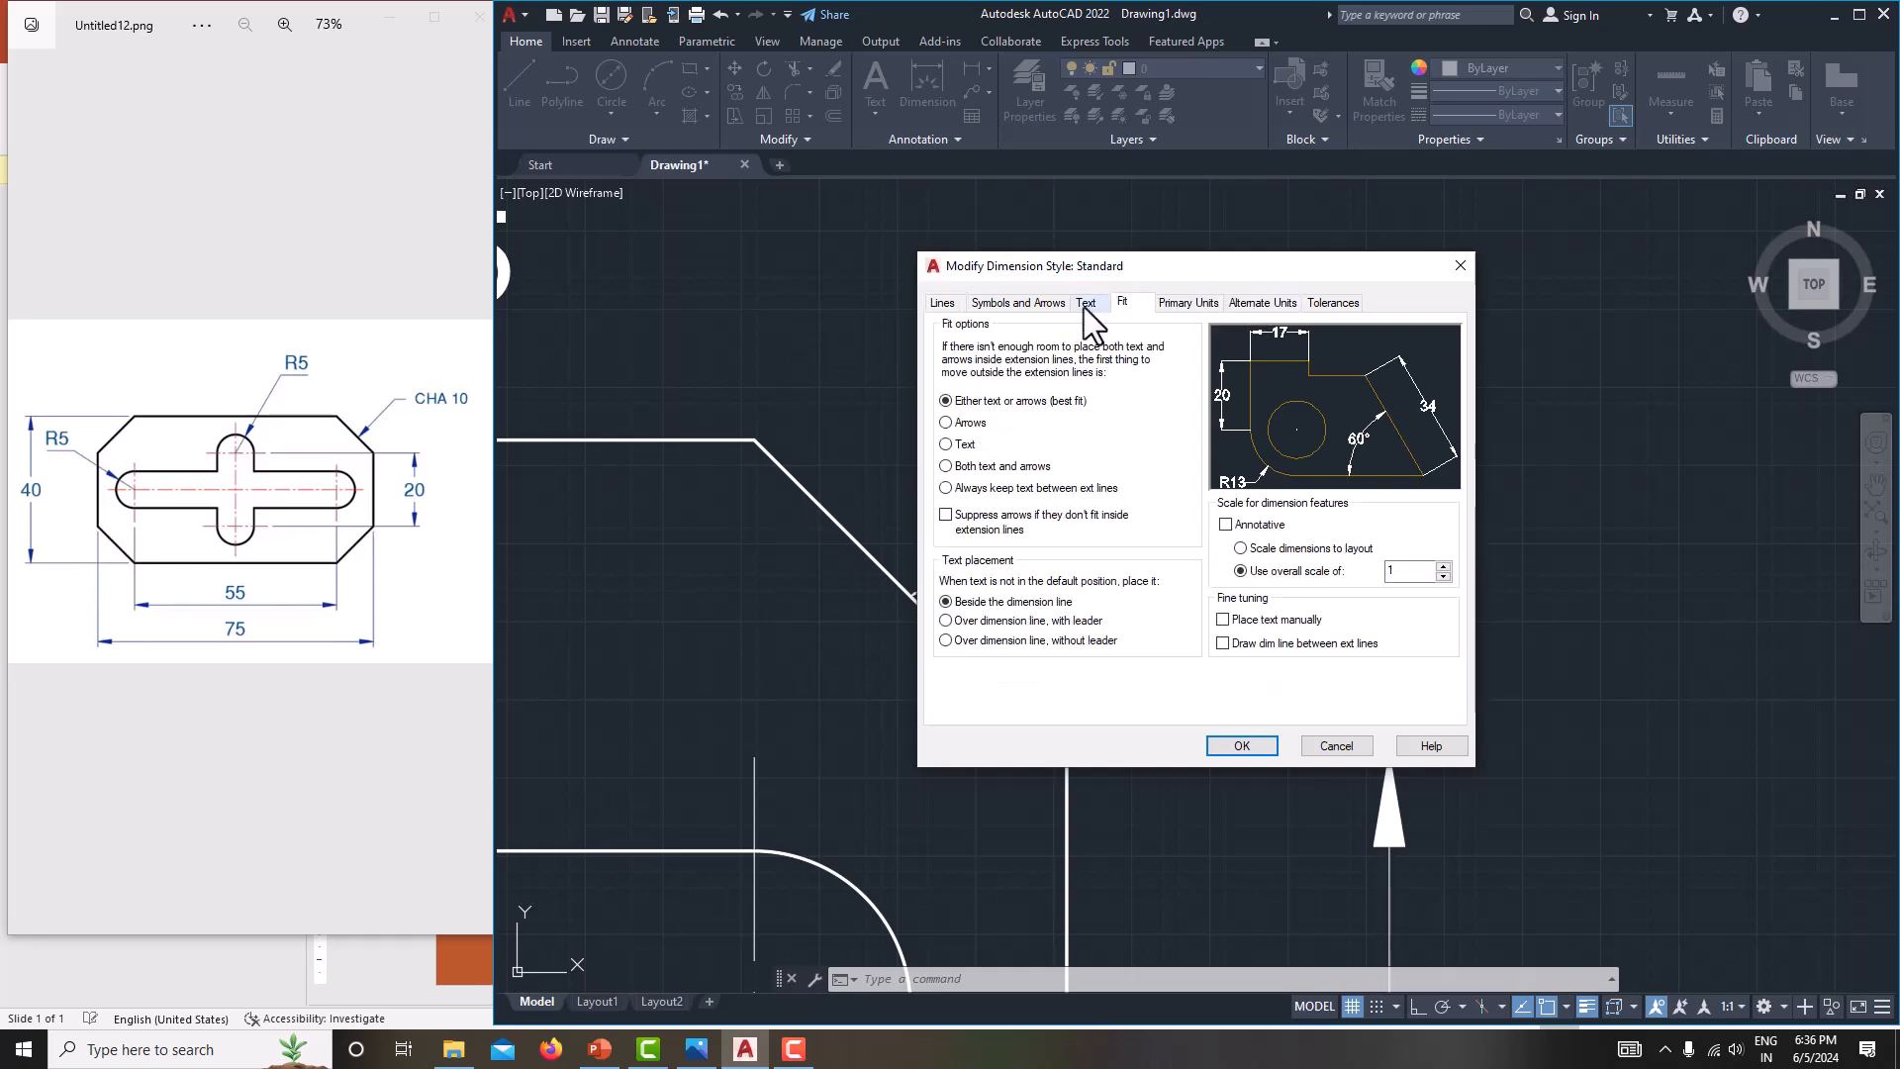
{"action": "left_click", "coordinate": [1086, 305]}
{"action": "left_click", "coordinate": [943, 305]}
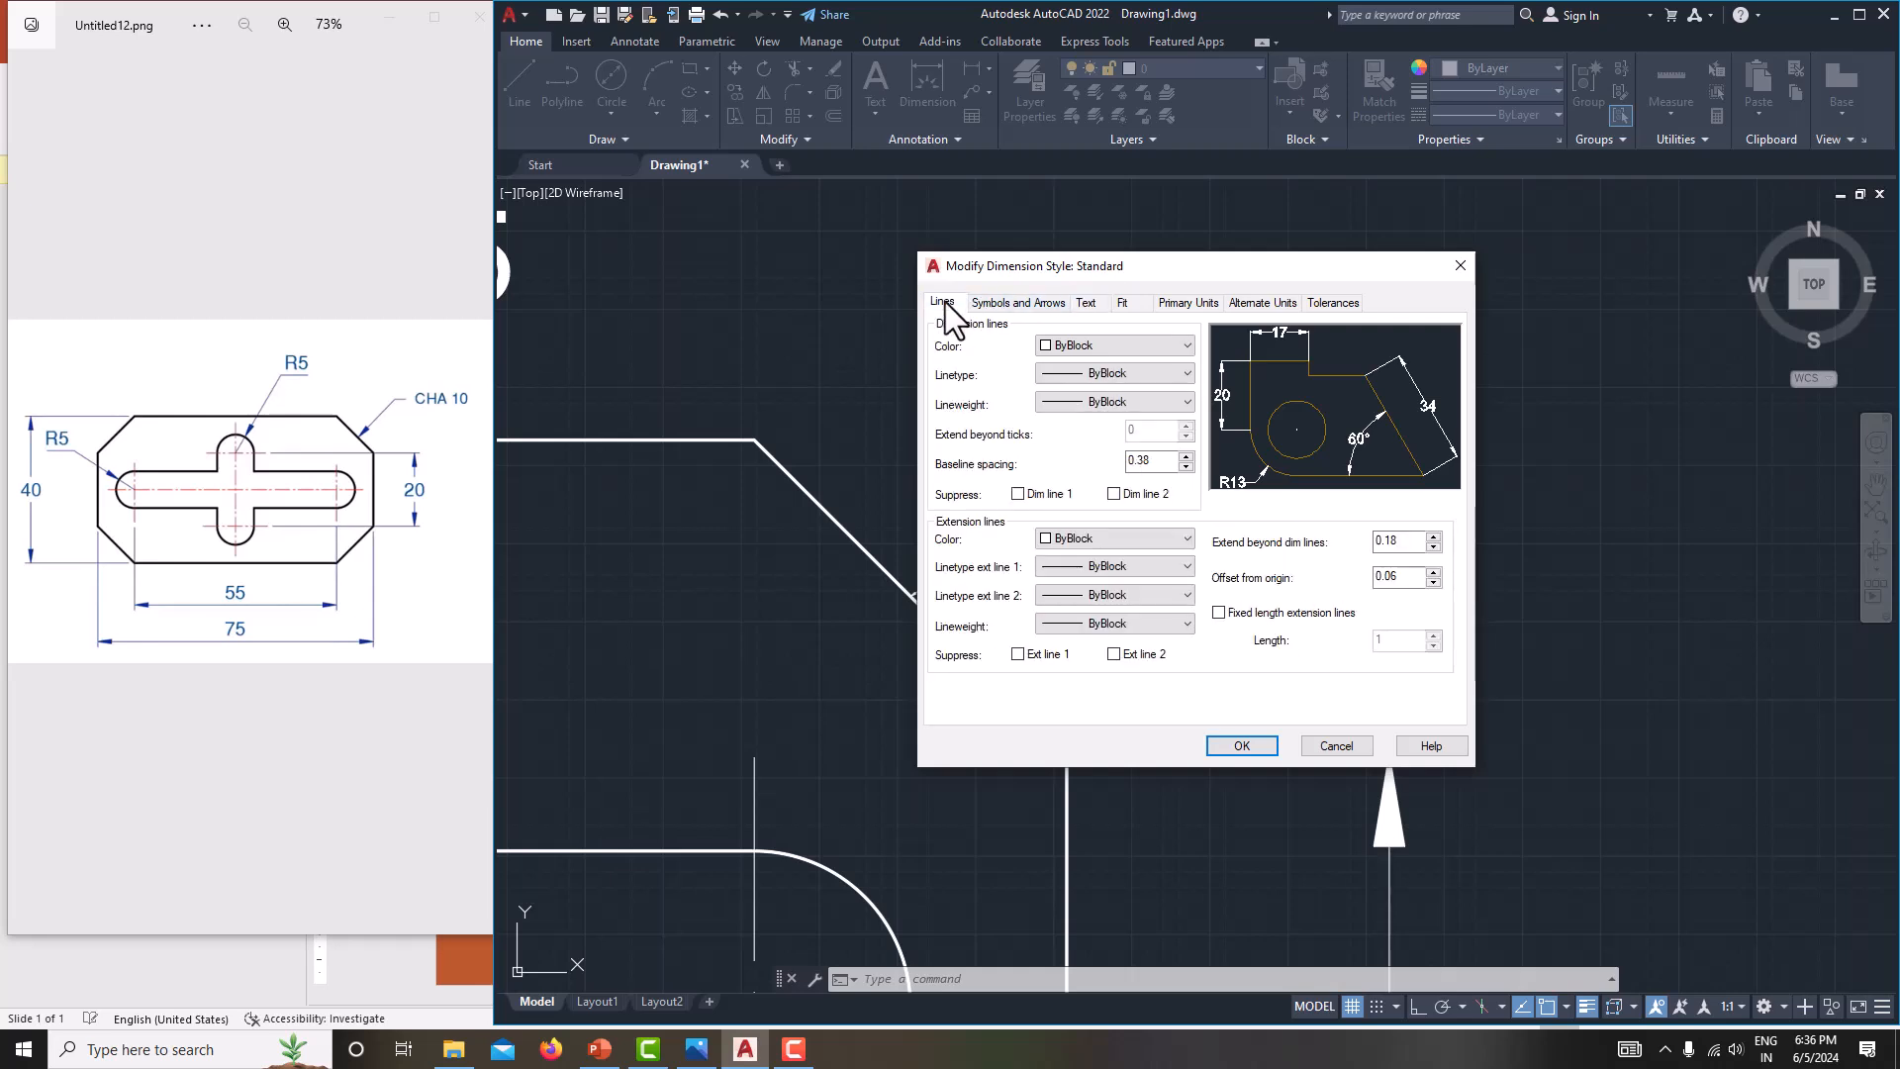
{"action": "double_click", "coordinate": [1170, 467]}
{"action": "type", "text": "3"}
{"action": "left_click", "coordinate": [1237, 744]}
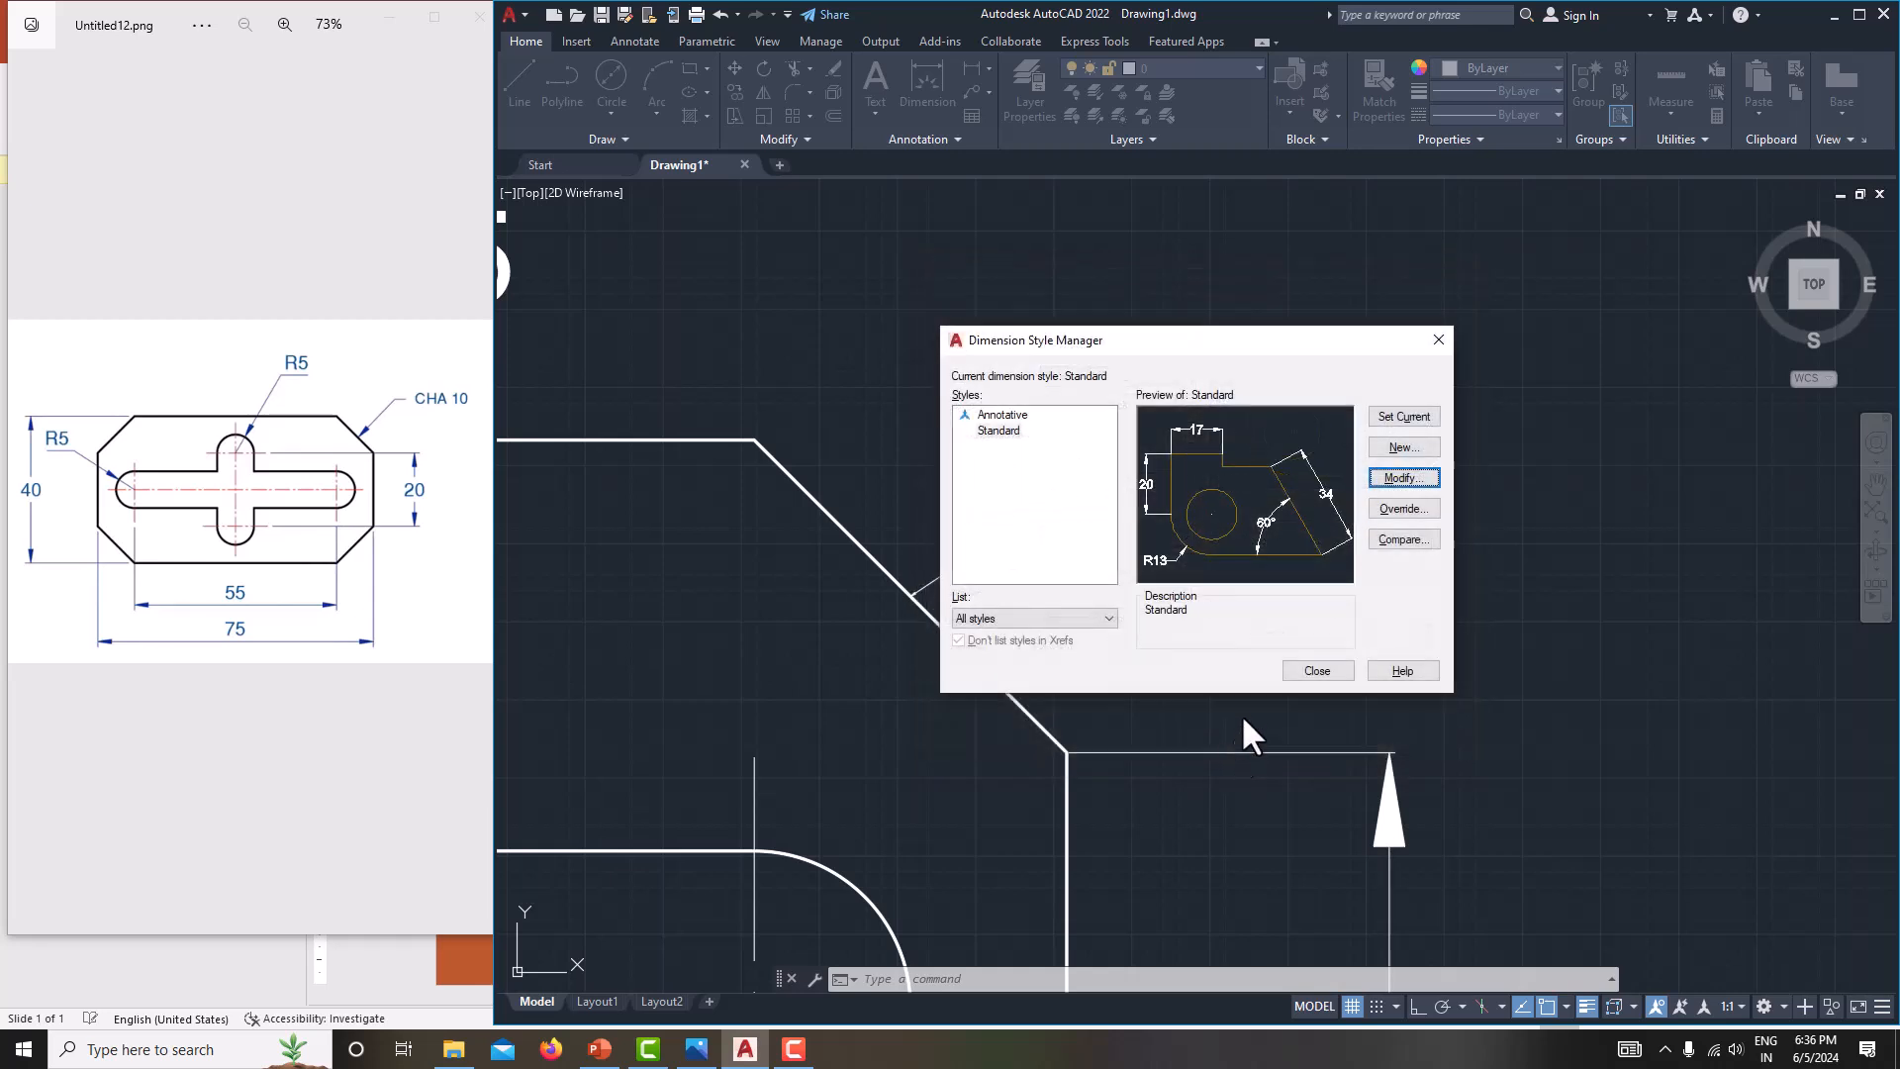
{"action": "left_click", "coordinate": [1299, 670]}
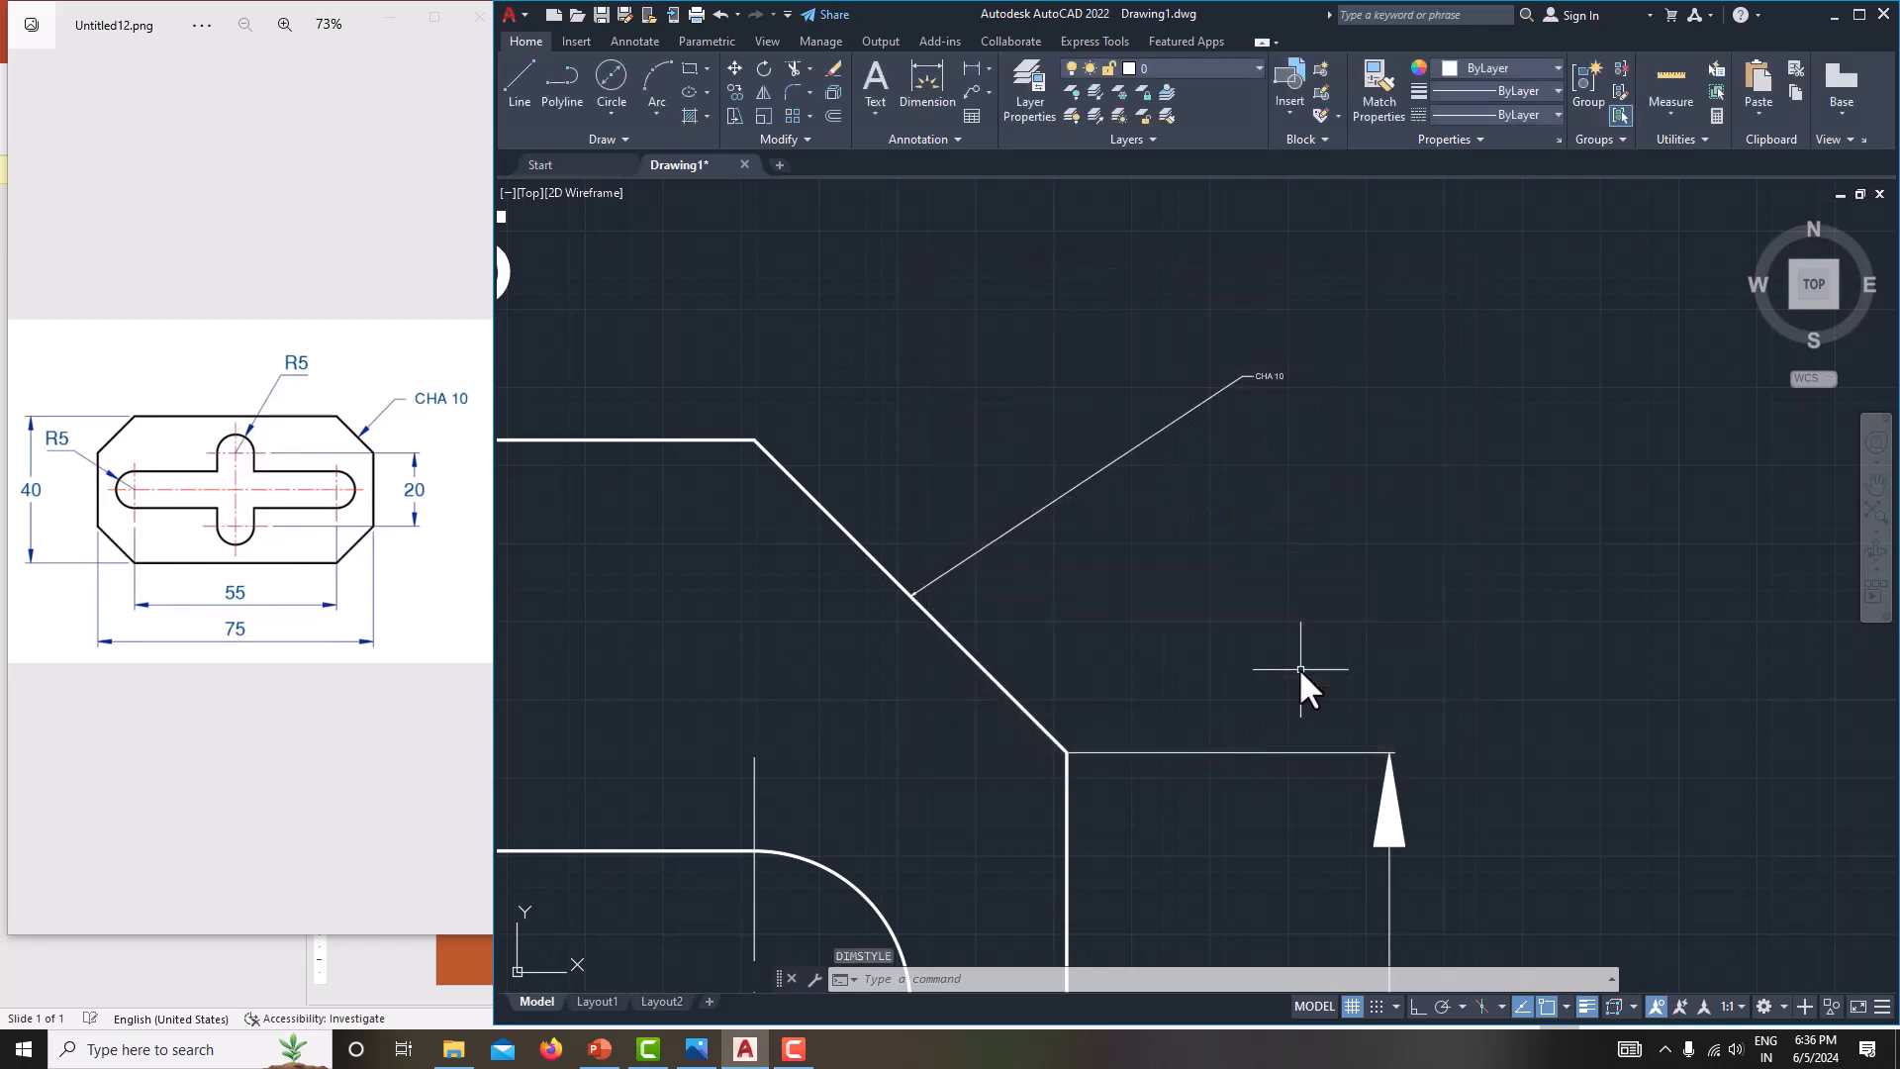
- Set the overall scale of the CHA 10 multileader to 5 in its properties, then deselect it
{"action": "left_click", "coordinate": [1256, 373]}
{"action": "right_click", "coordinate": [1257, 373]}
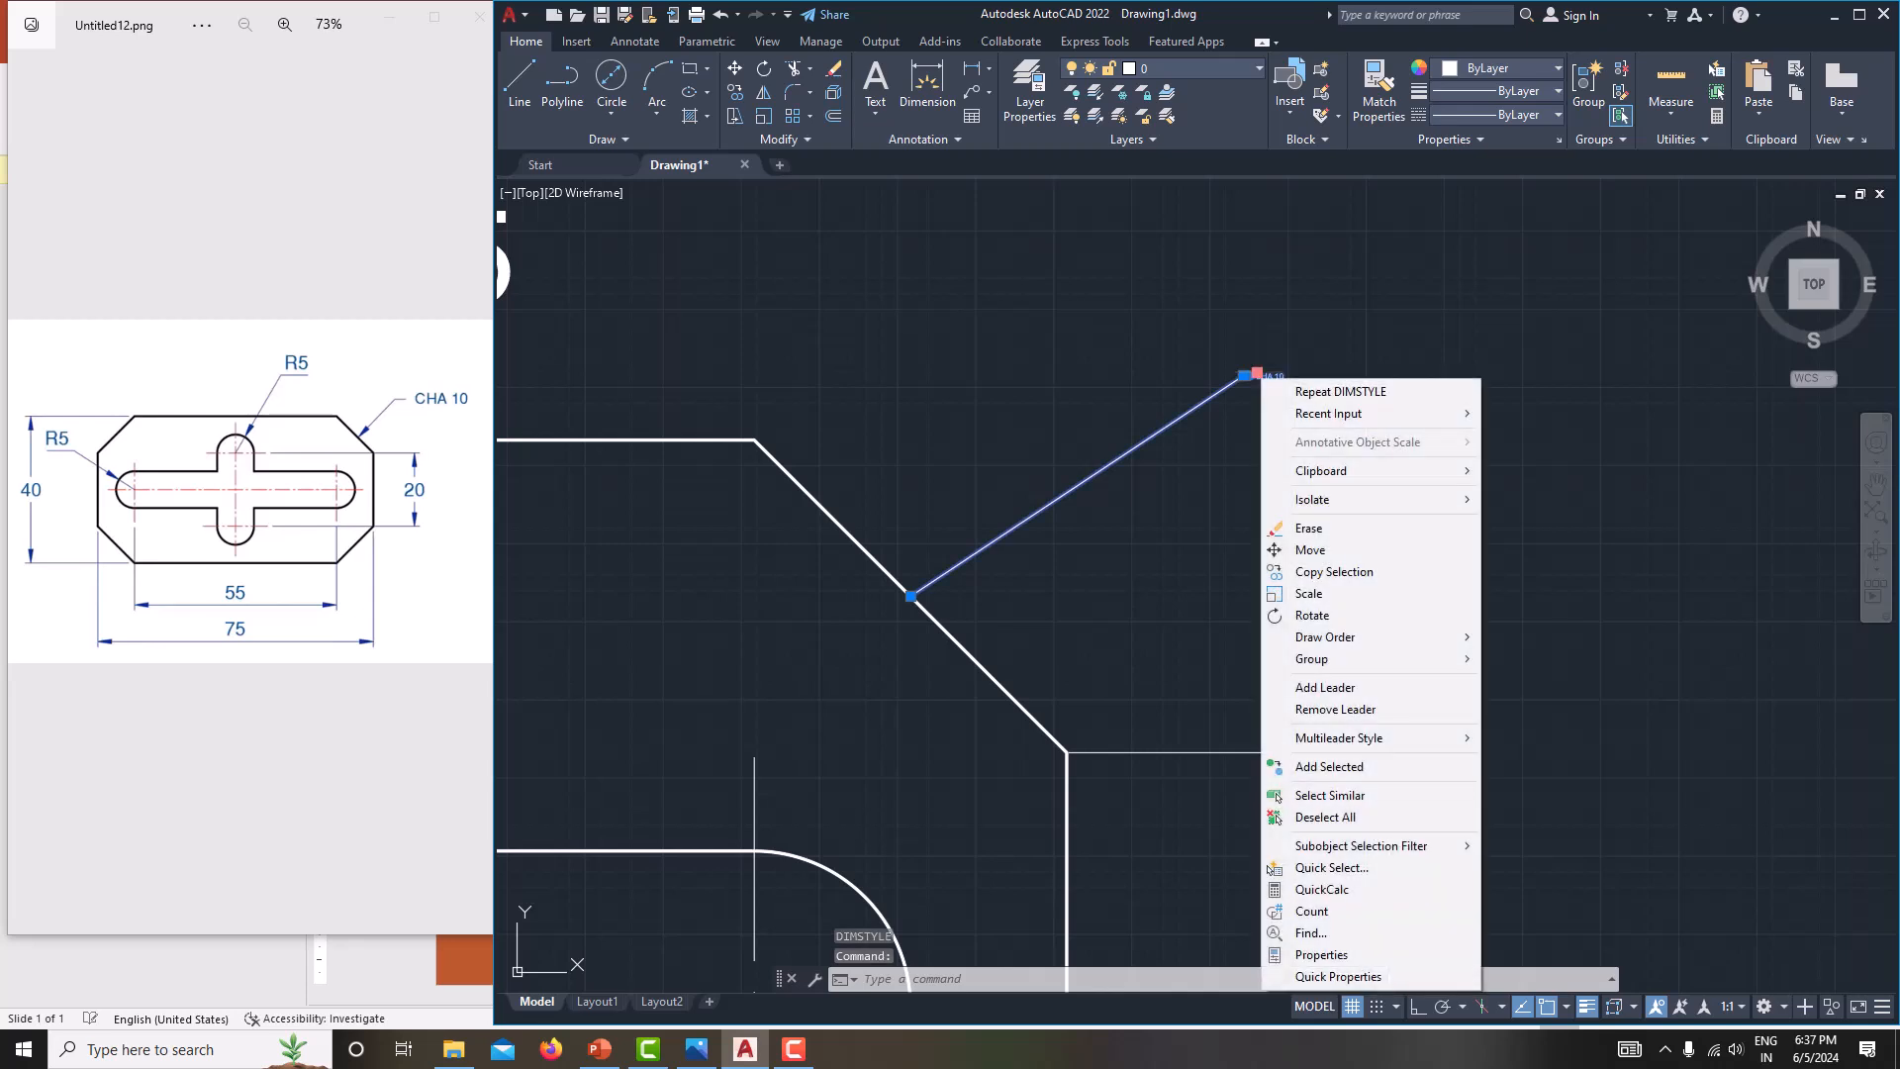
{"action": "left_click", "coordinate": [1333, 951]}
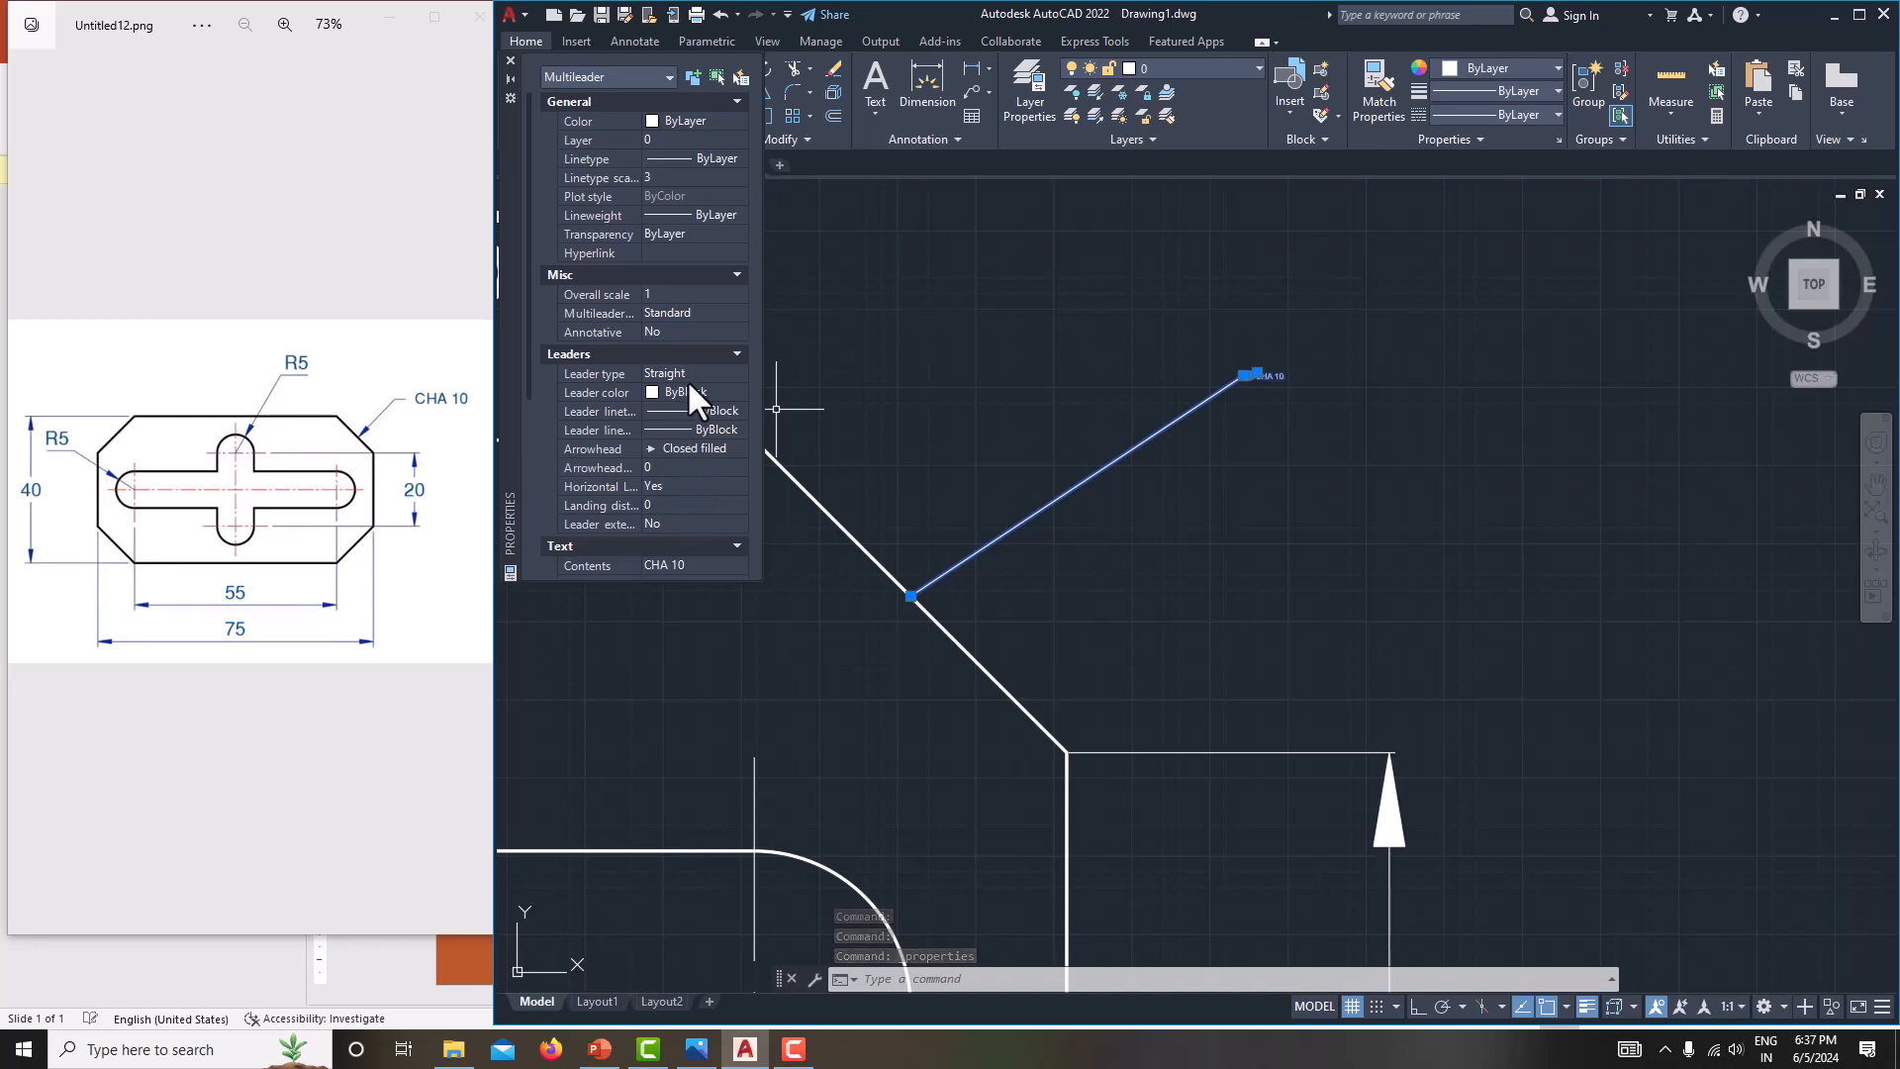
{"action": "left_click", "coordinate": [674, 294]}
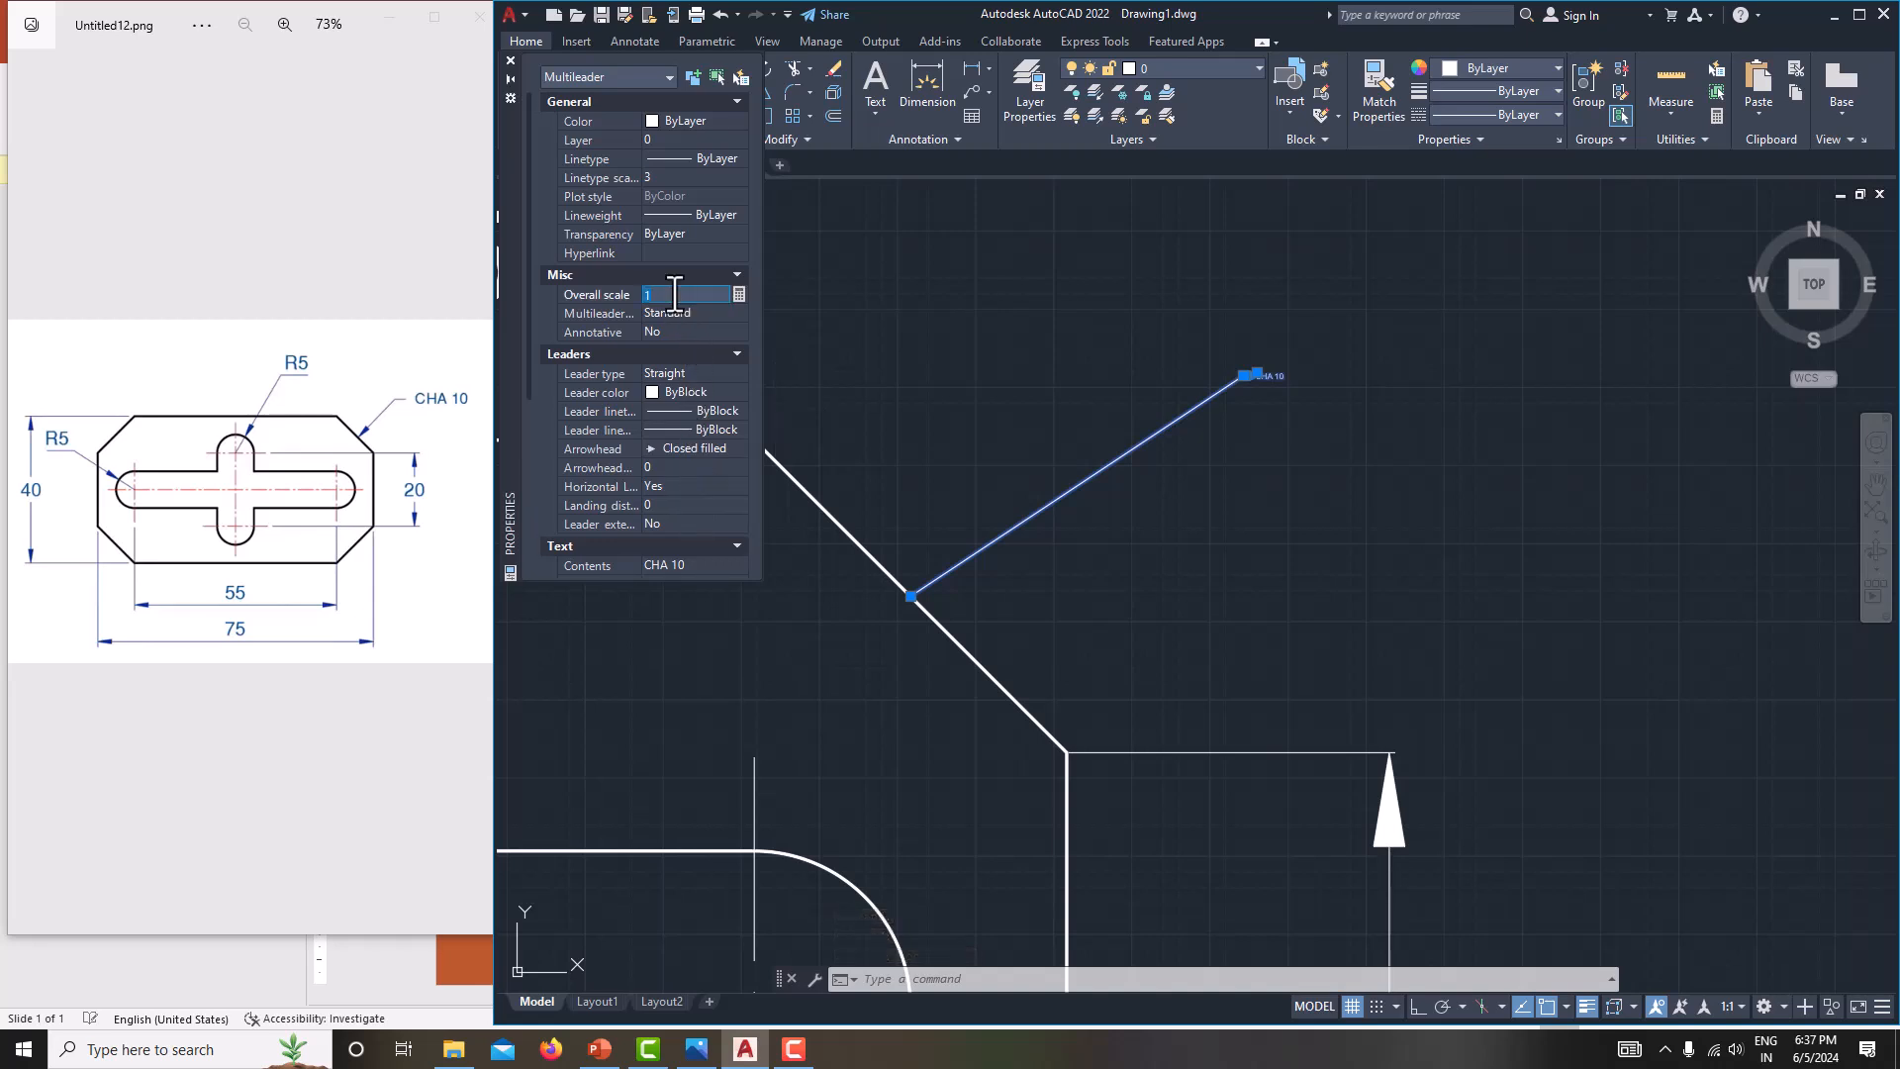
{"action": "left_click", "coordinate": [674, 178]}
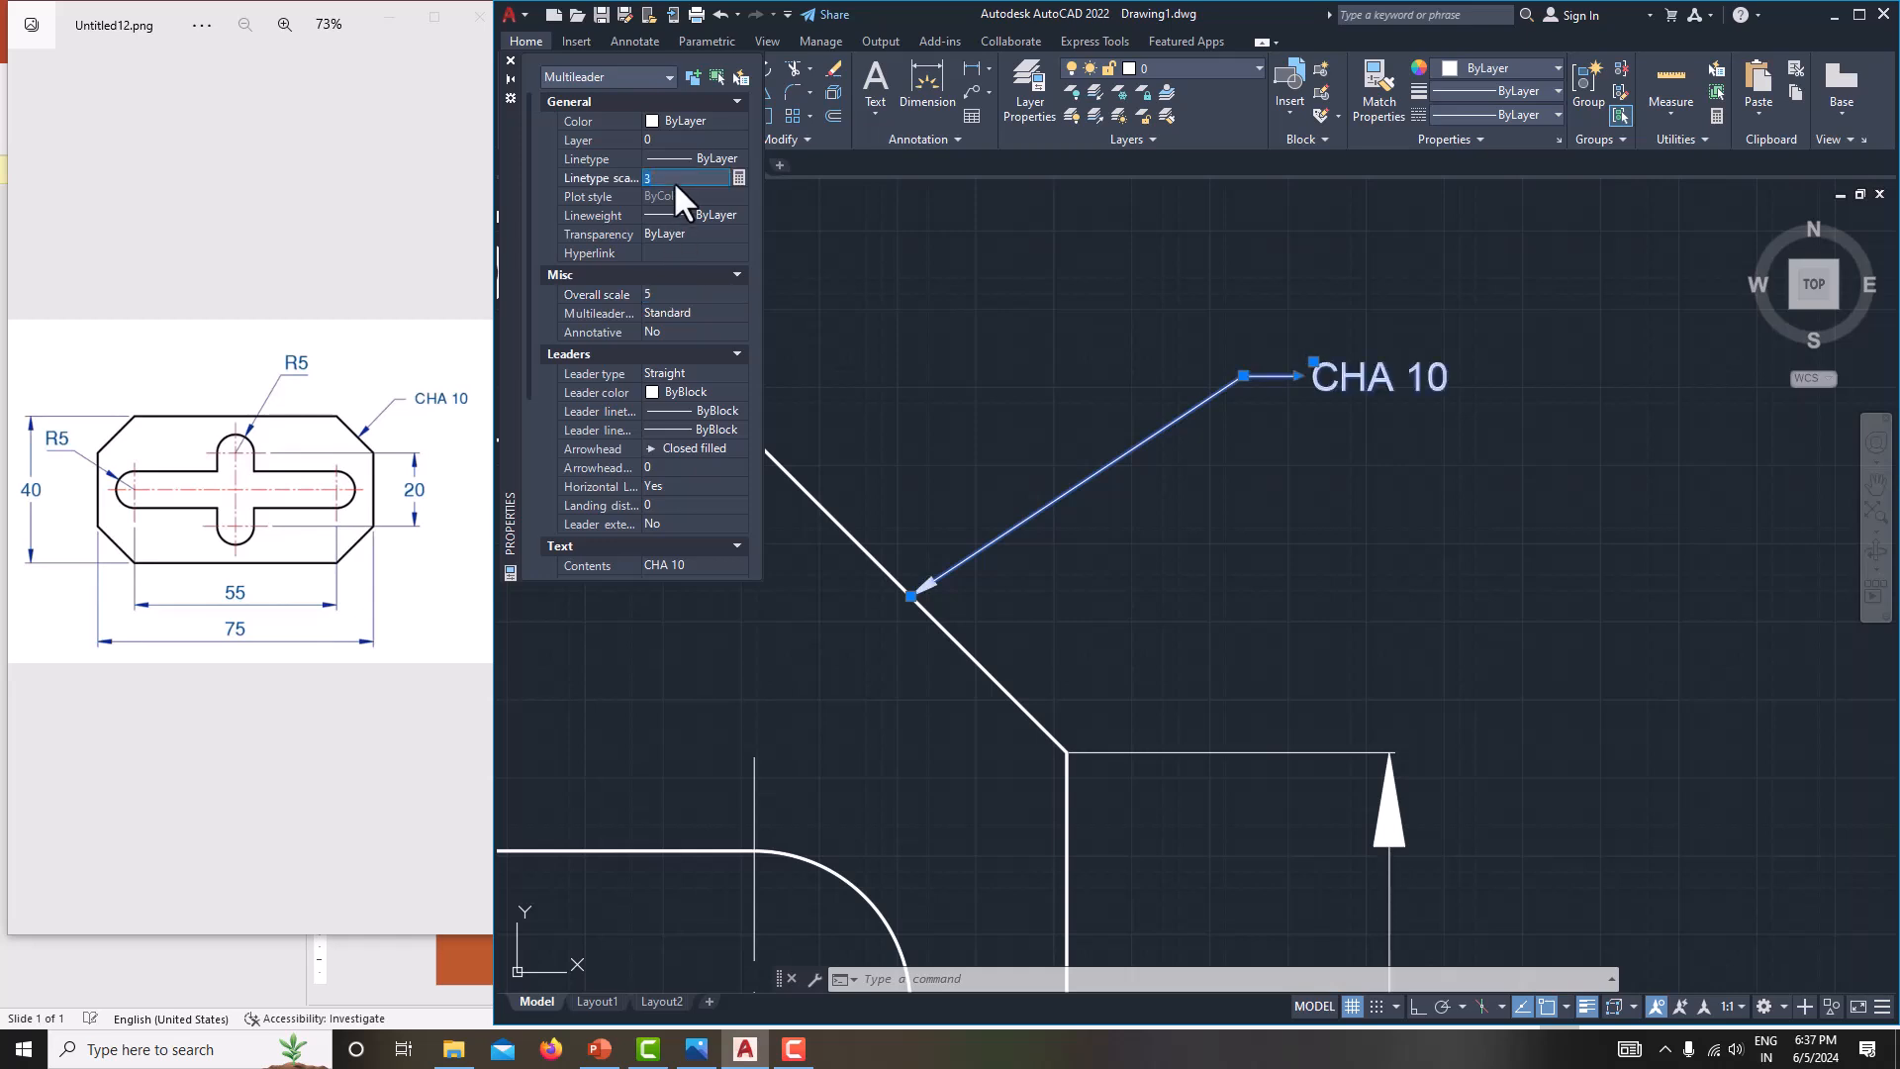
{"action": "left_click", "coordinate": [511, 60]}
{"action": "key", "text": "Escape"}
- Set the overall scale of the CHA 10 multileader at the upper-right chamfer to 7 in its properties
{"action": "scroll", "coordinate": [1001, 382], "scroll_direction": "down", "scroll_amount": 3}
{"action": "scroll", "coordinate": [1000, 382], "scroll_direction": "down", "scroll_amount": 2}
{"action": "middle_click_drag", "start_coordinate": [1157, 395], "coordinate": [1277, 406]}
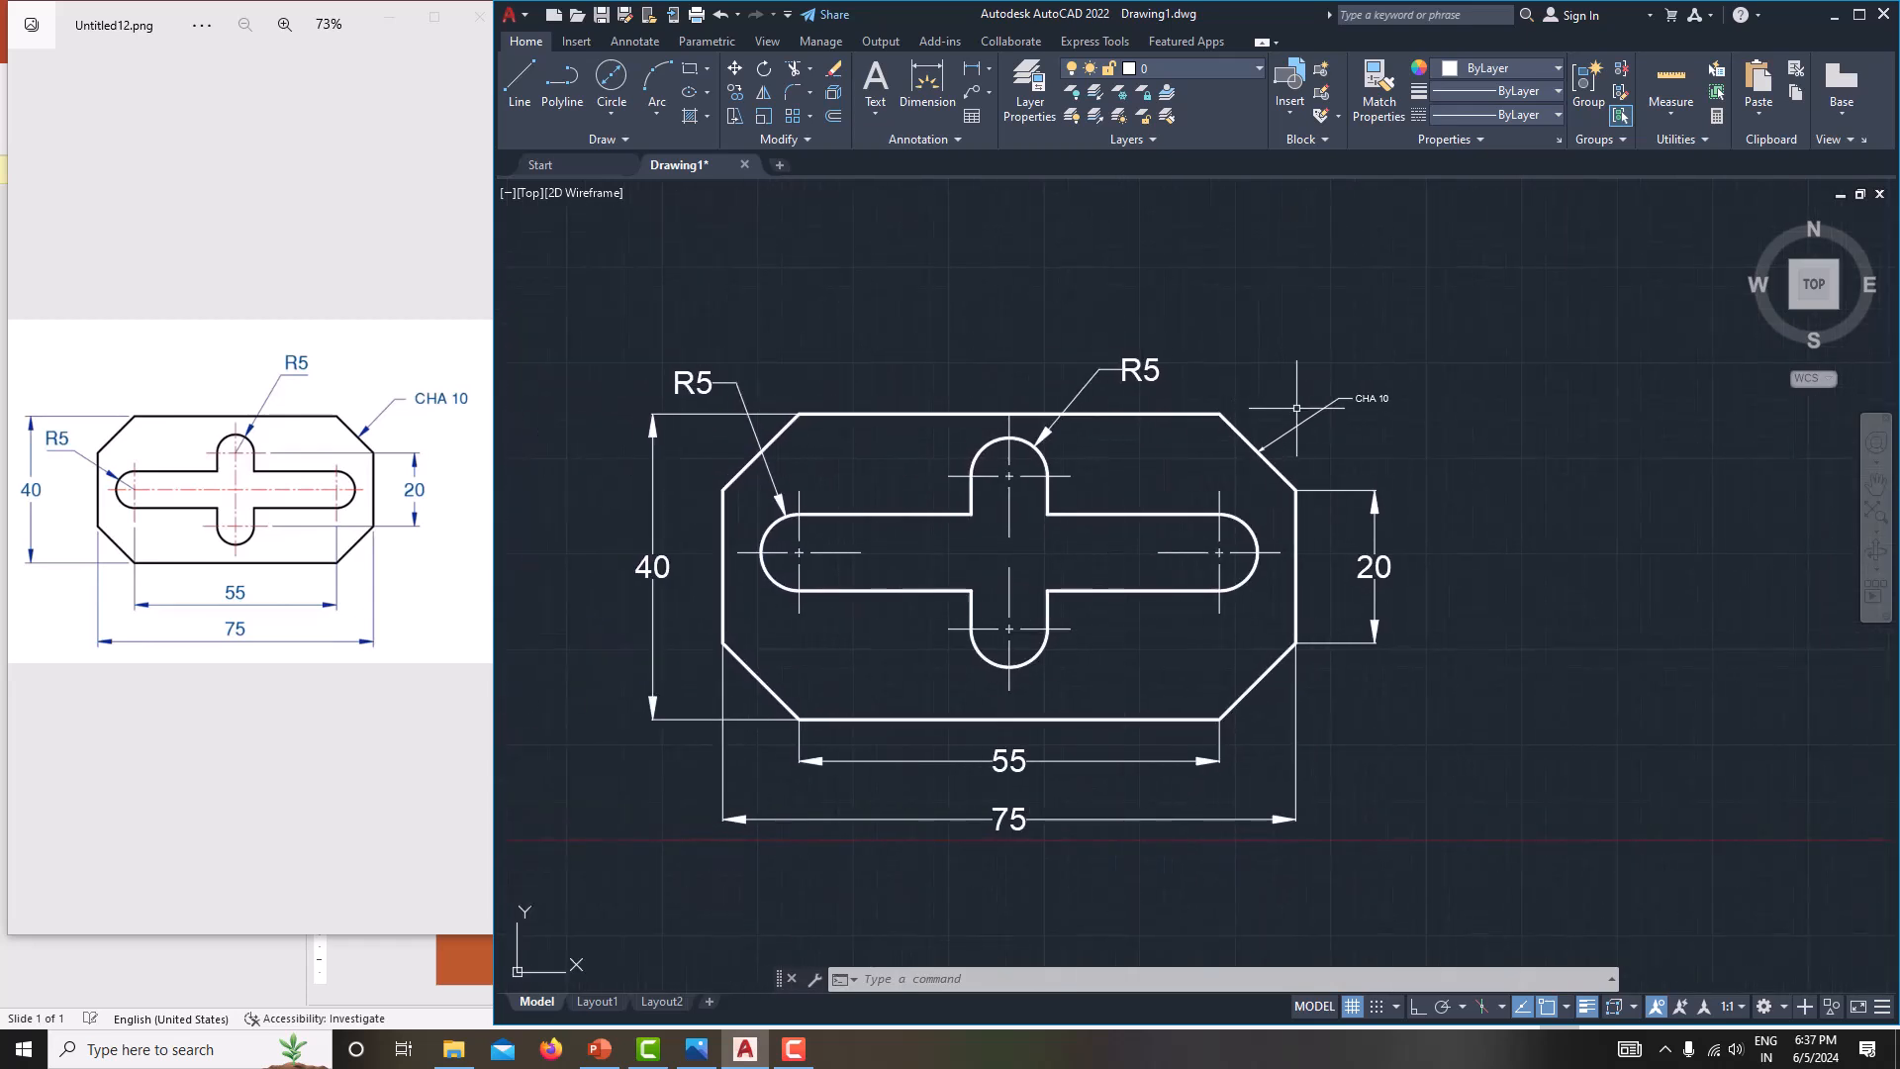
{"action": "scroll", "coordinate": [1296, 408], "scroll_direction": "up", "scroll_amount": 2}
{"action": "left_click", "coordinate": [1333, 404]}
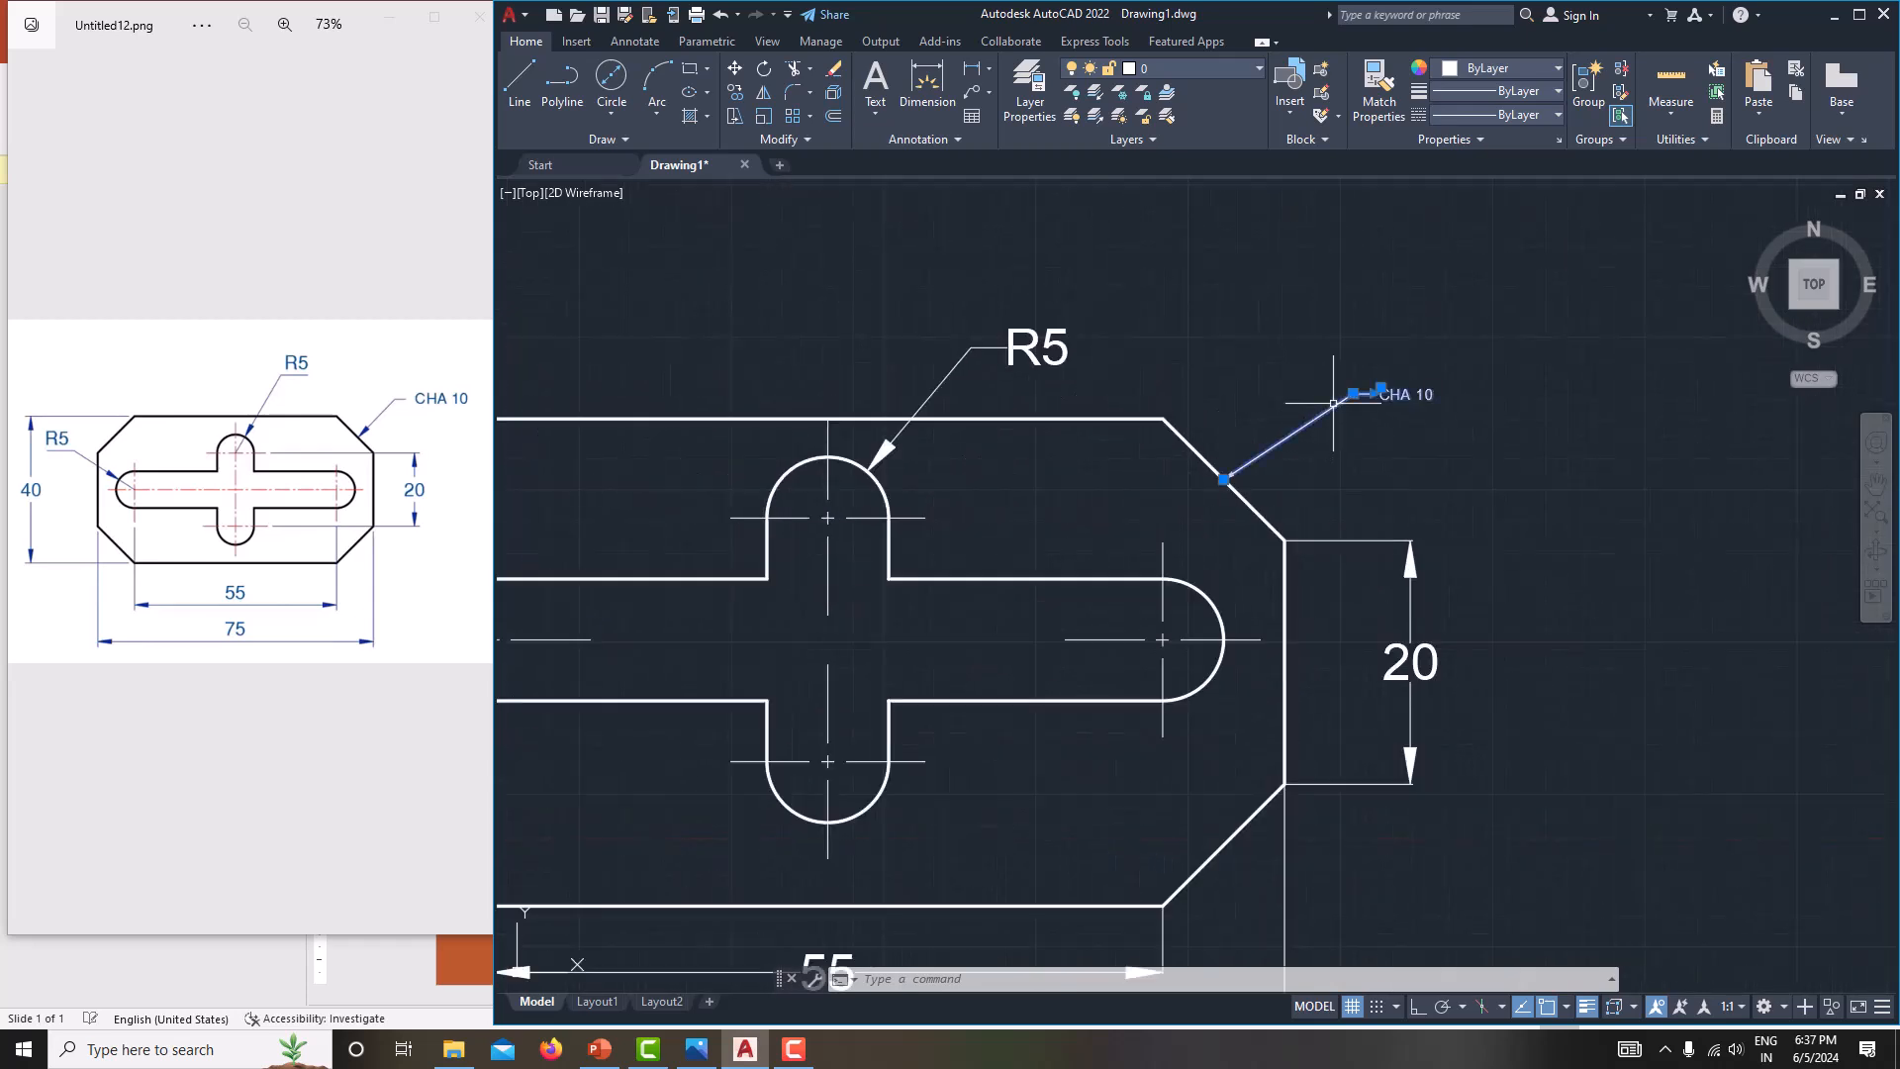
{"action": "right_click", "coordinate": [1333, 404]}
{"action": "left_click", "coordinate": [1380, 993]}
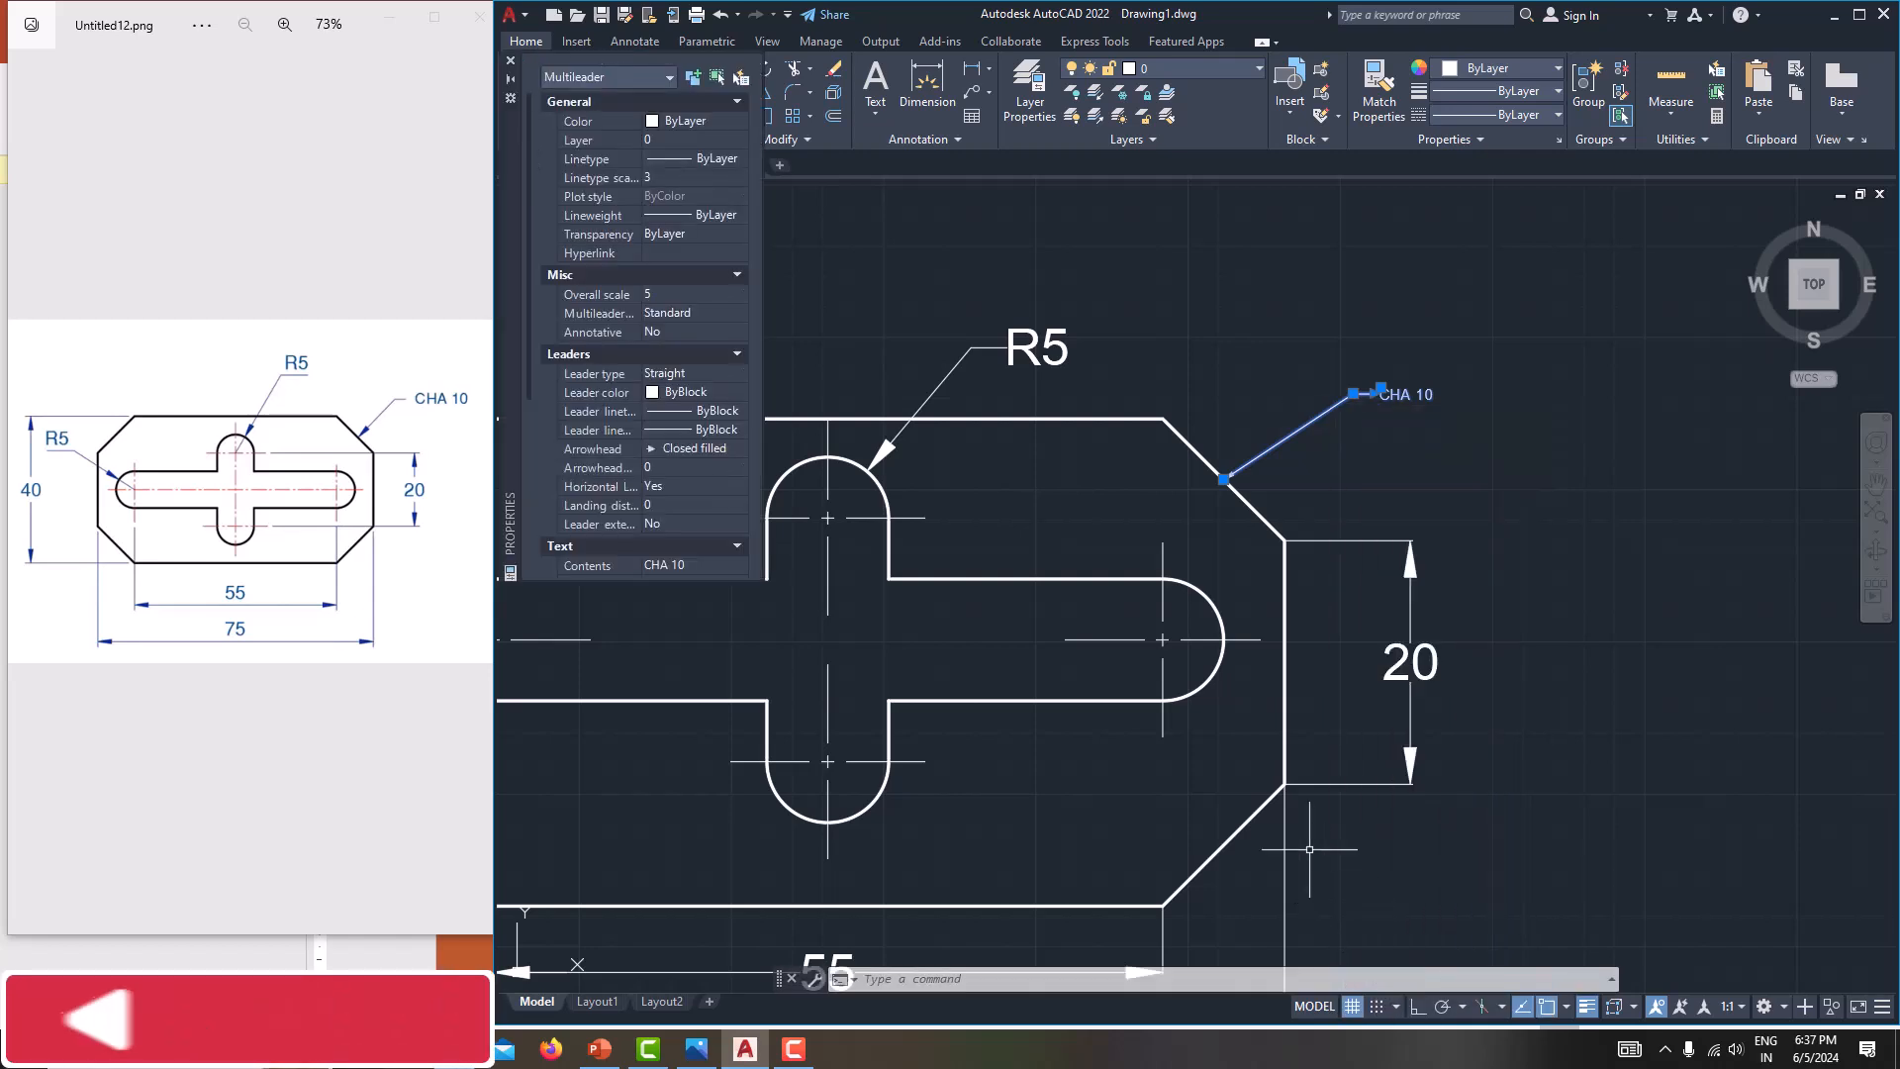
{"action": "left_click", "coordinate": [679, 295]}
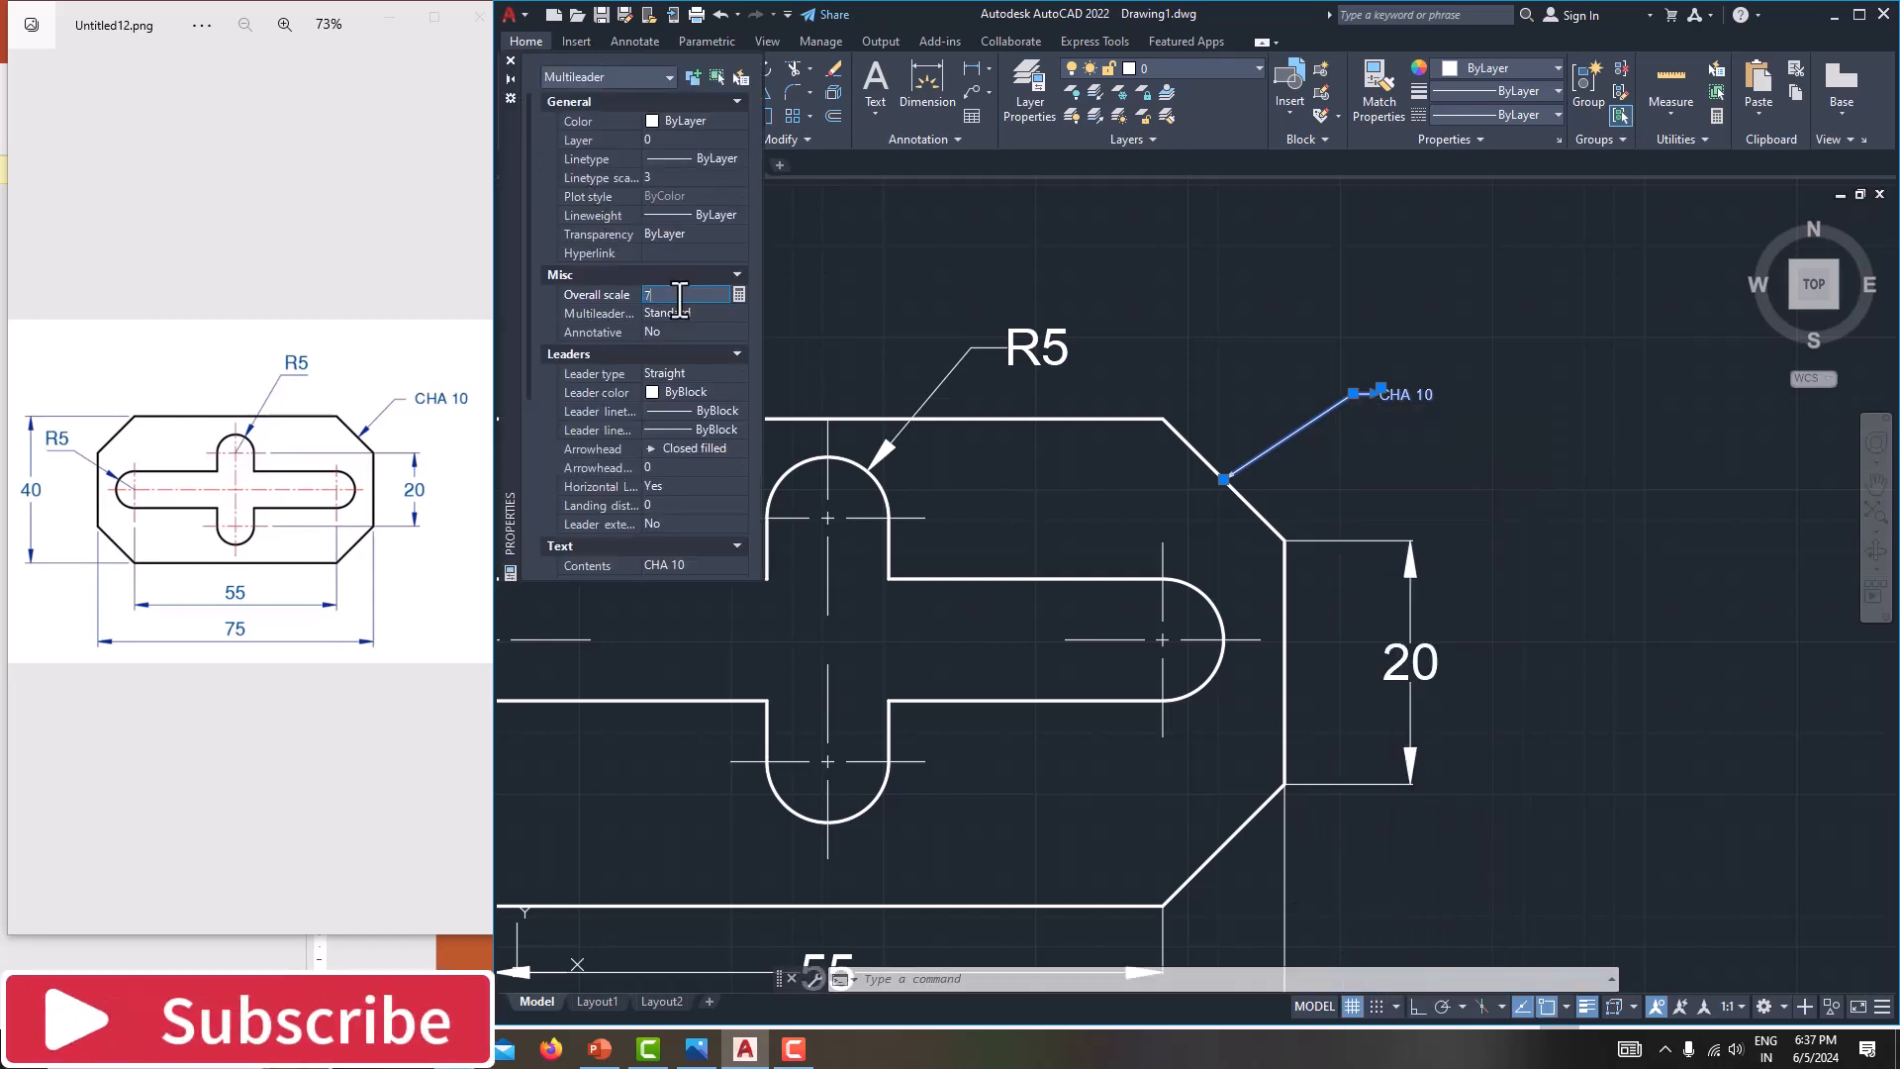
{"action": "key", "text": "Return"}
- Increase the CHA 10 multileader's overall scale to 10, then close its properties and deselect it
{"action": "type", "text": "10"}
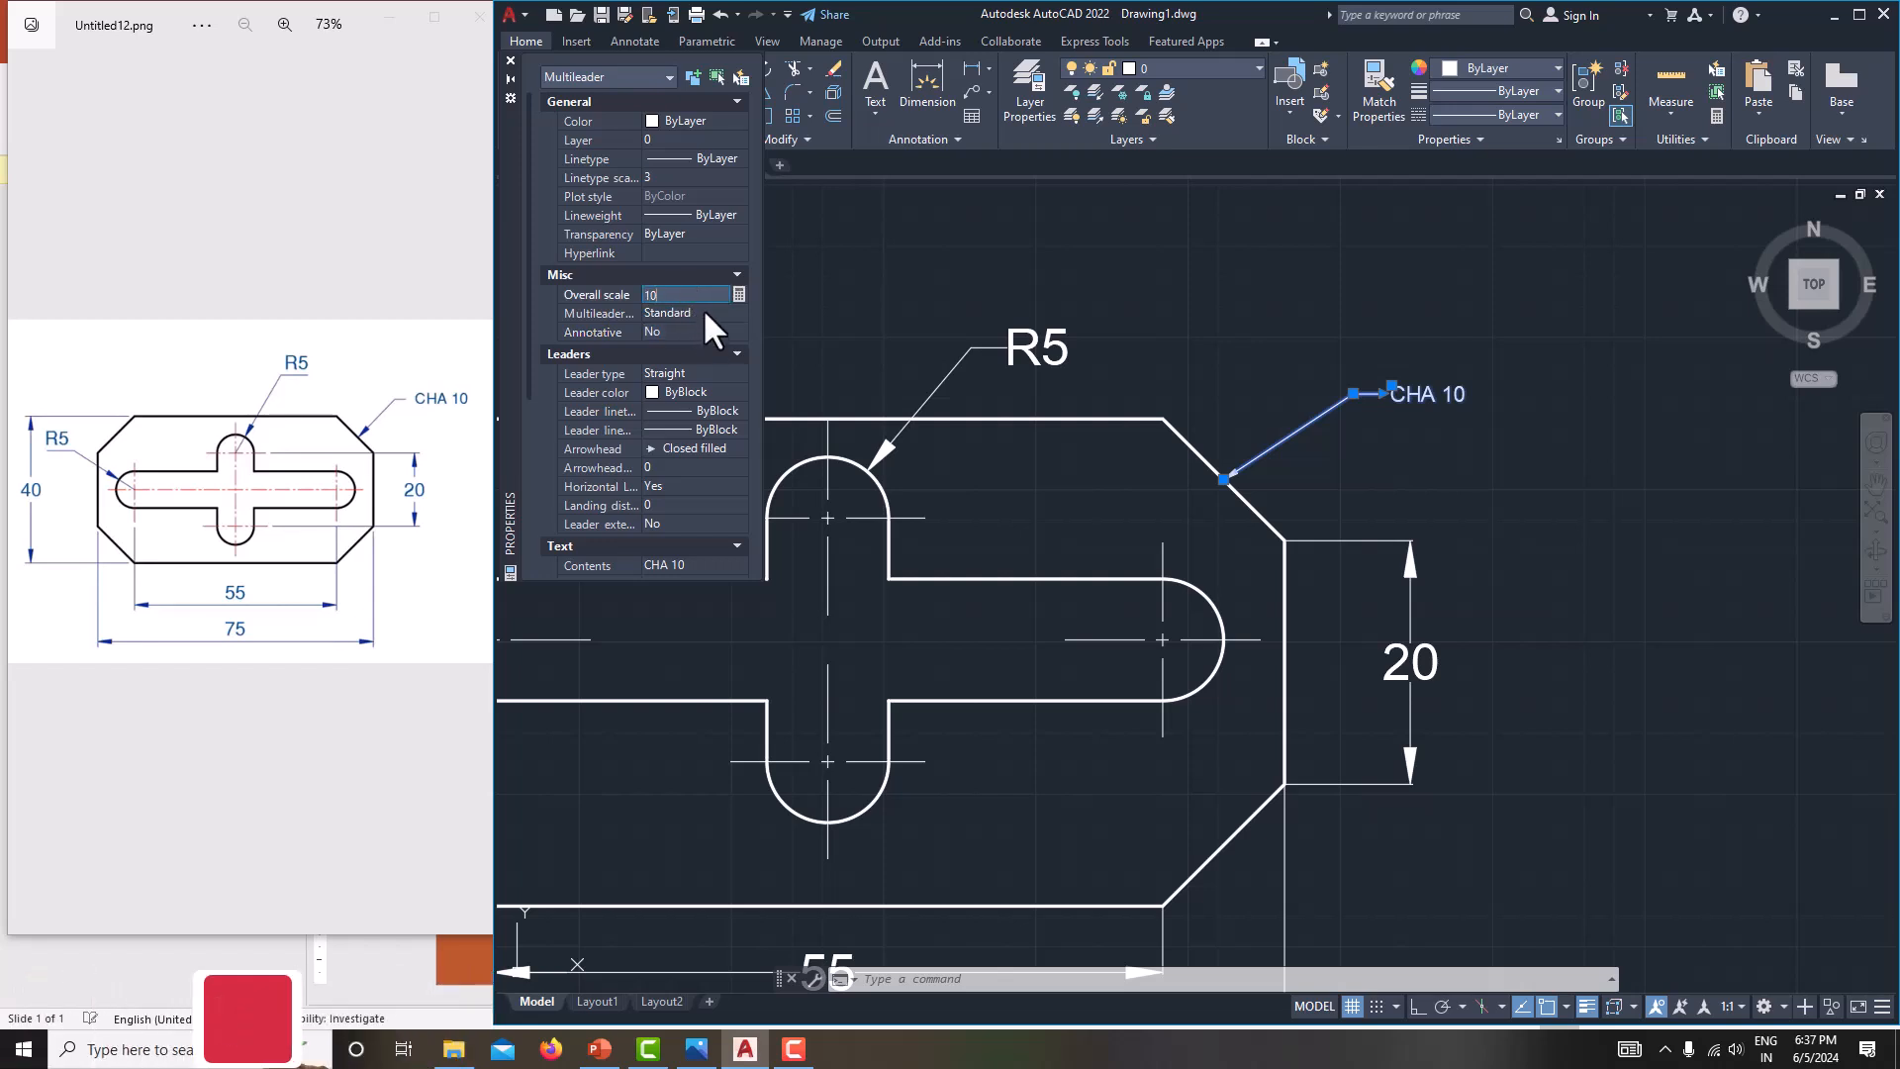
{"action": "key", "text": "Return"}
{"action": "left_click", "coordinate": [708, 315]}
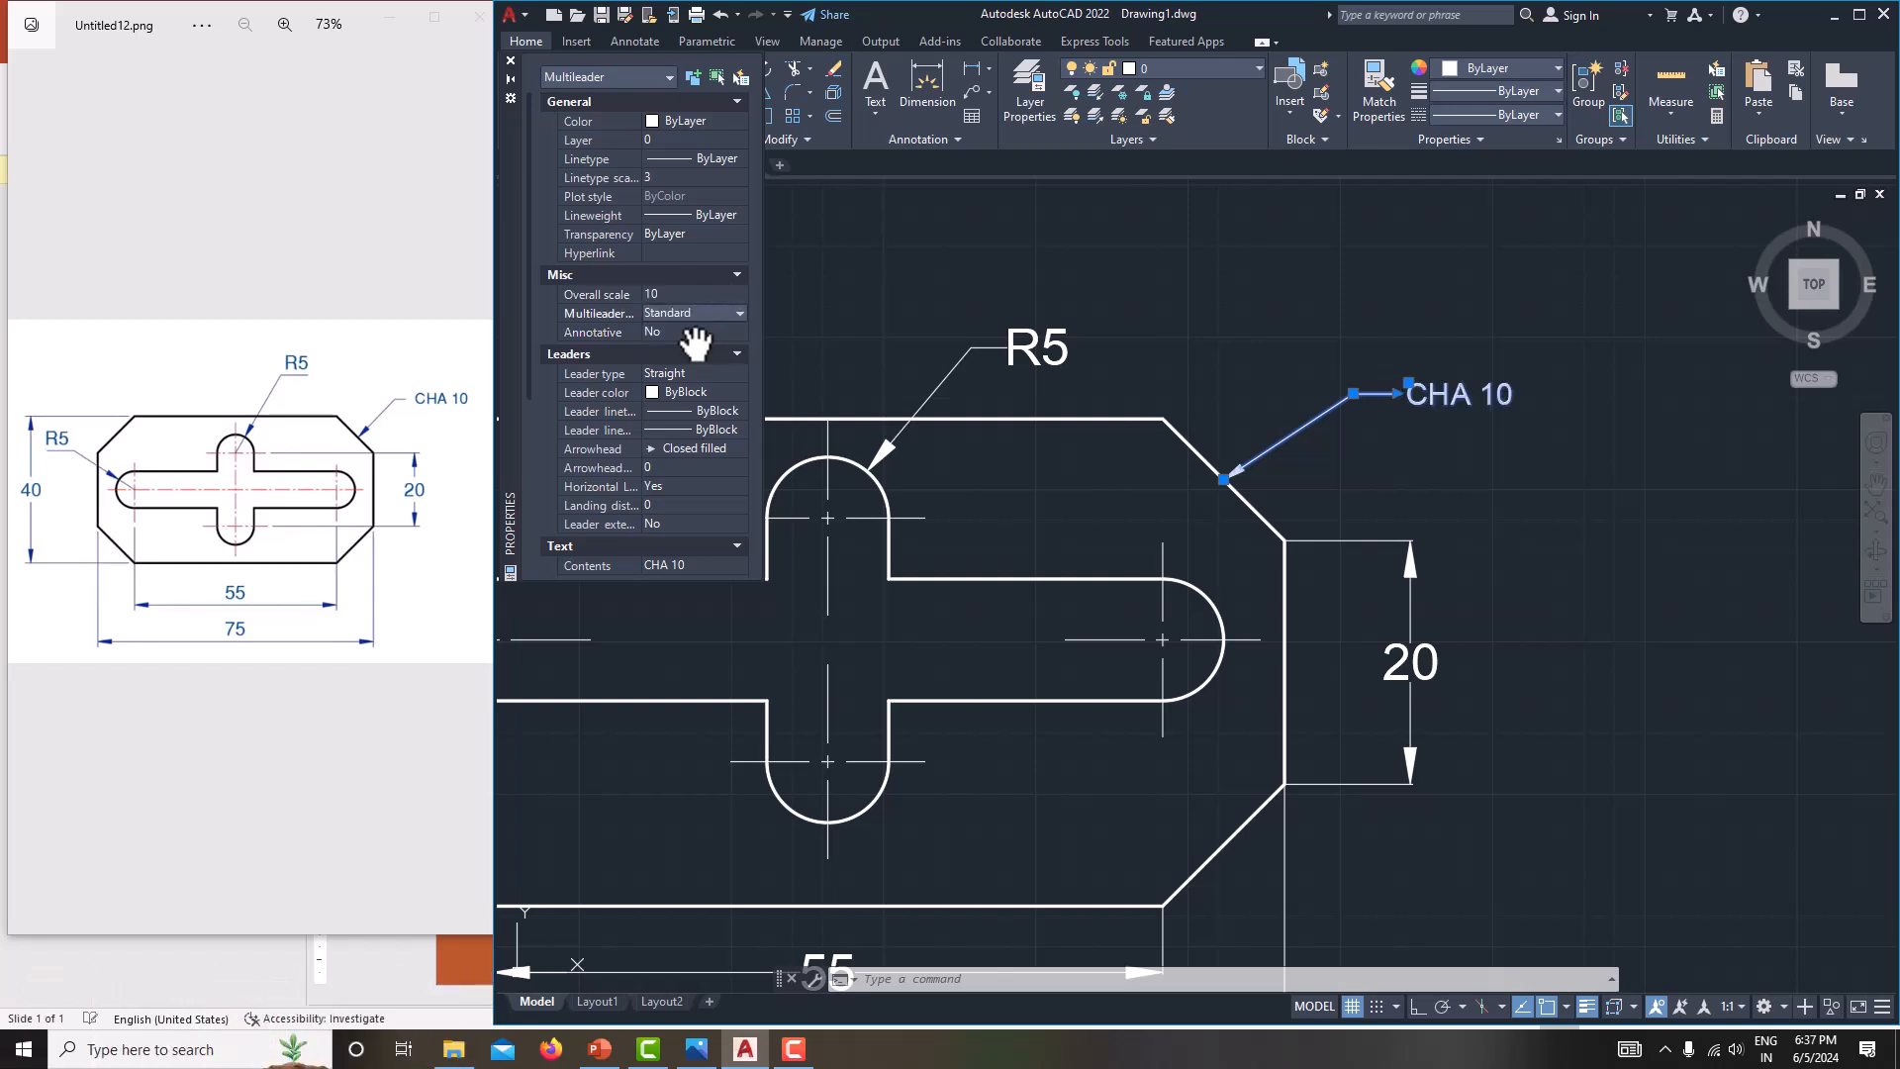
{"action": "left_click", "coordinate": [511, 61]}
{"action": "key", "text": "Escape"}
{"action": "scroll", "coordinate": [1444, 416], "scroll_direction": "down", "scroll_amount": 4}
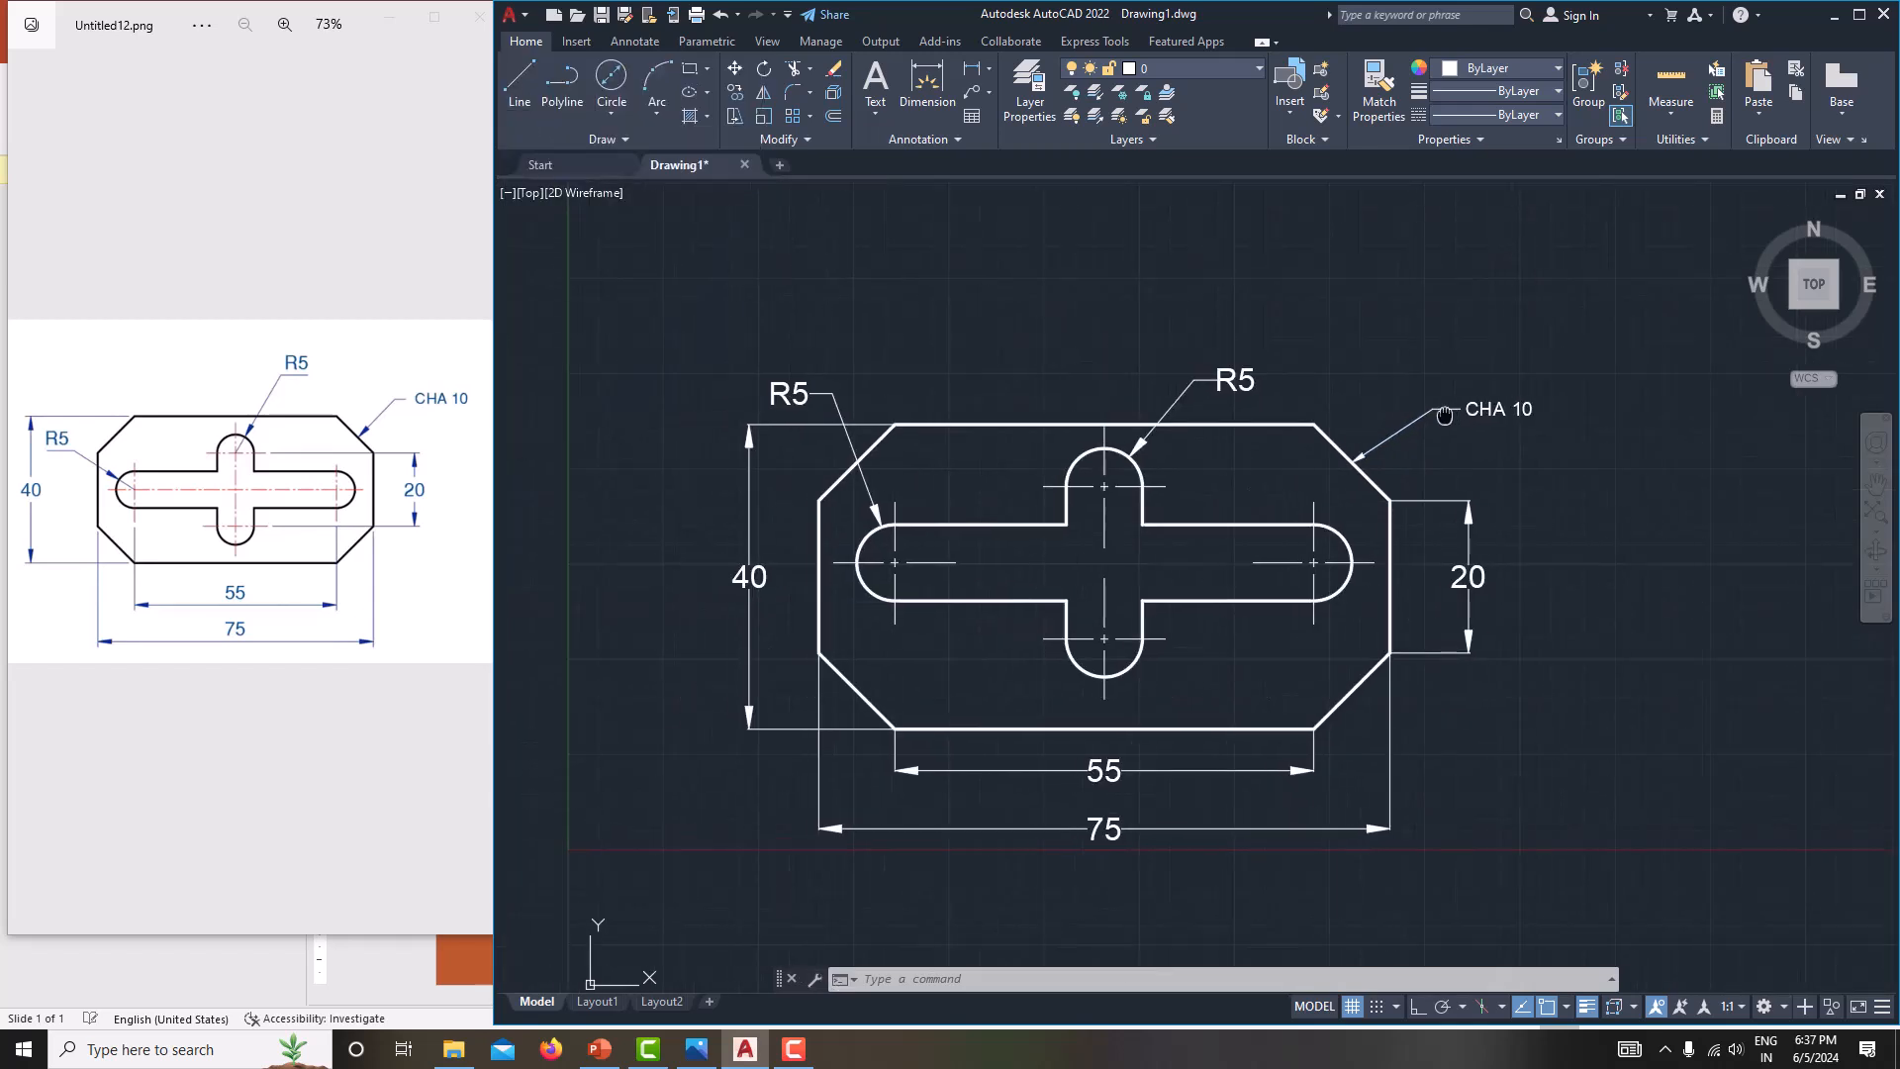
{"action": "middle_click_drag", "start_coordinate": [1417, 483], "coordinate": [1414, 429]}
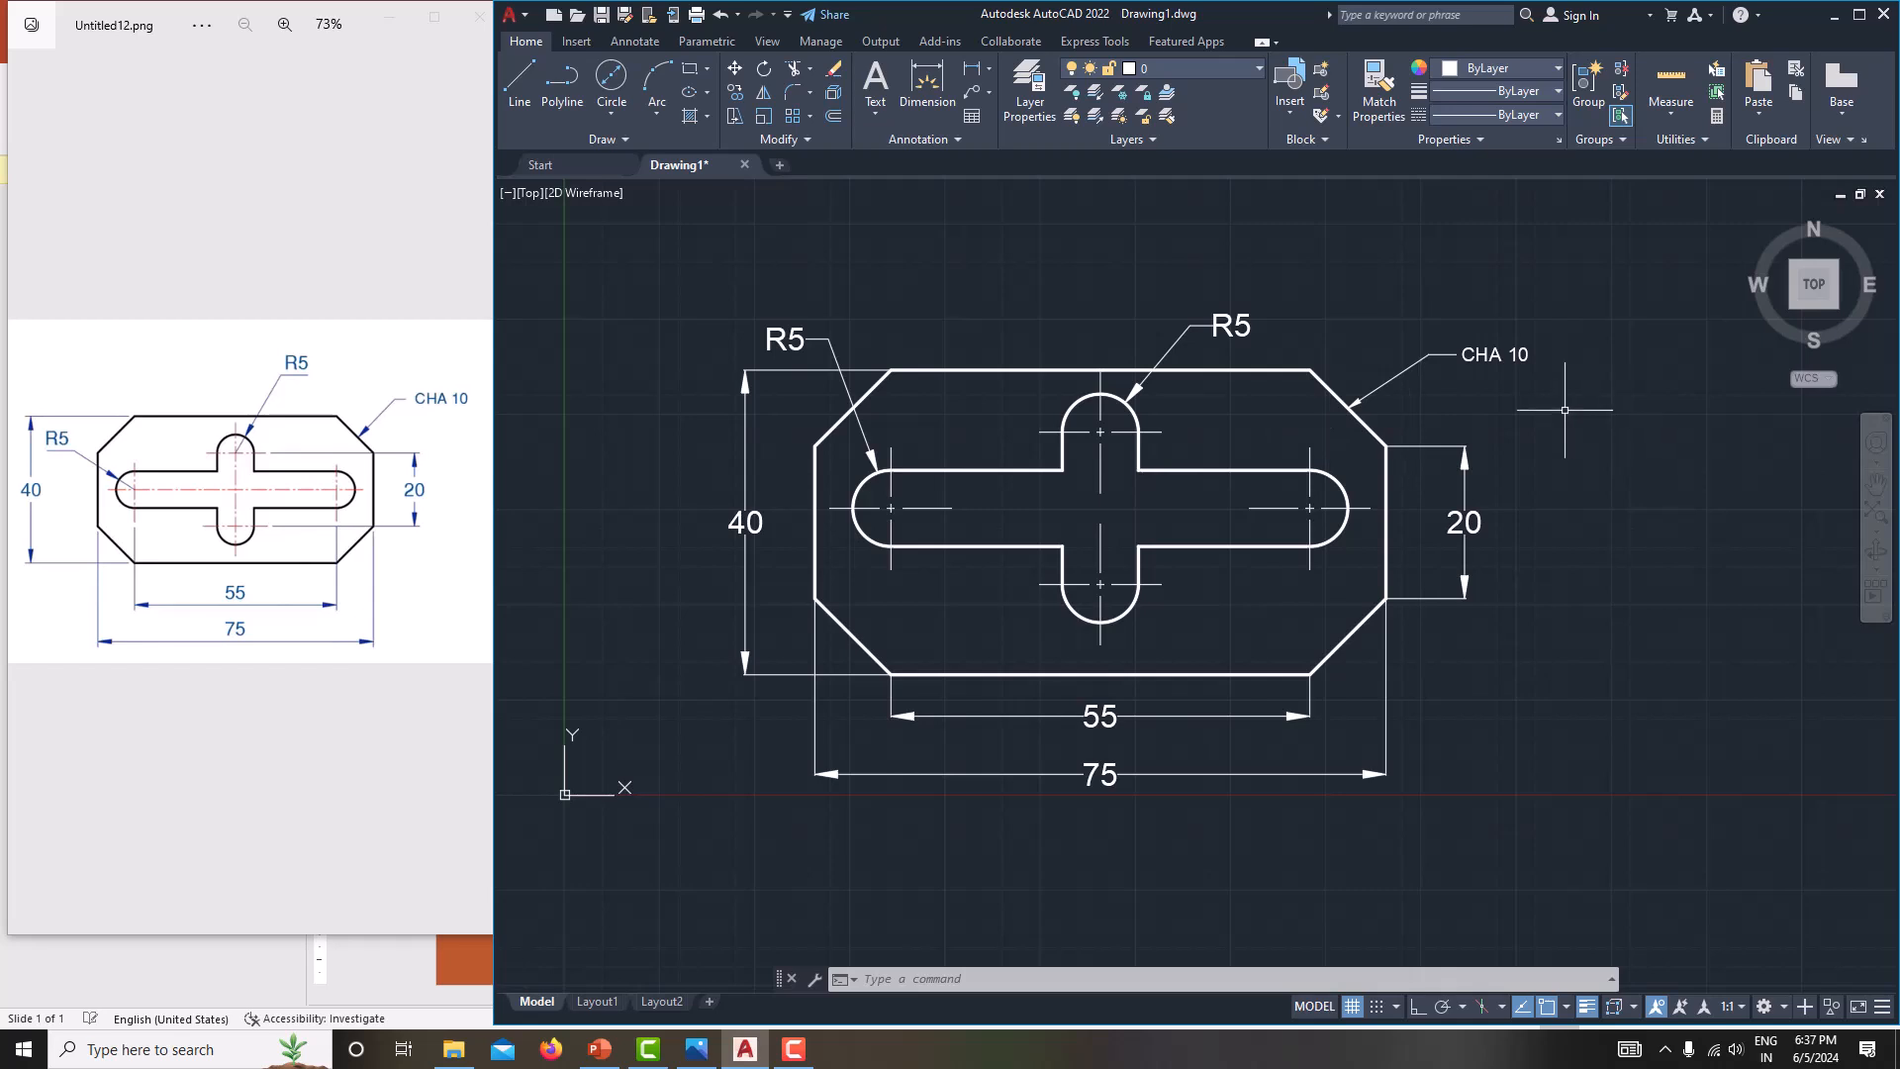